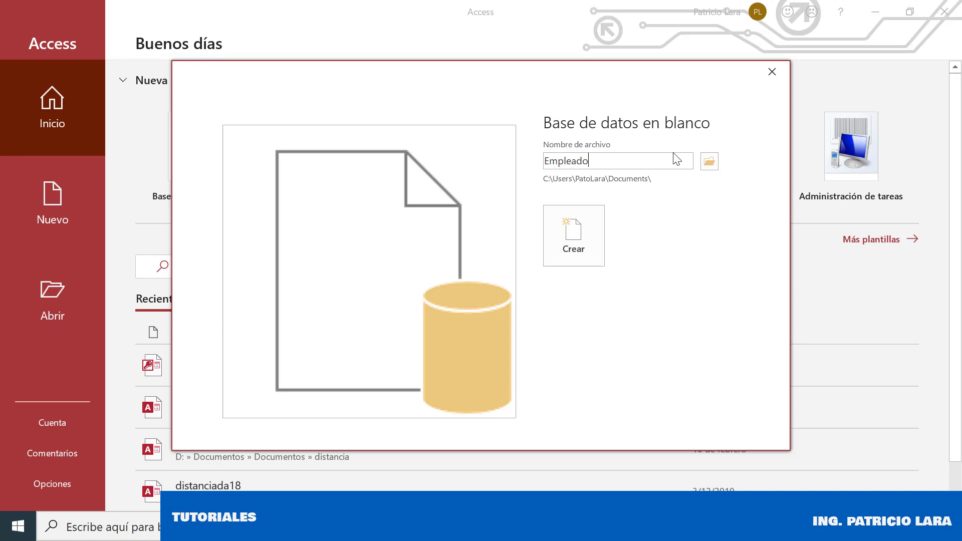
Create the blank database Empleado and save its Tabla1 as the table Empleado
left_click(580, 241)
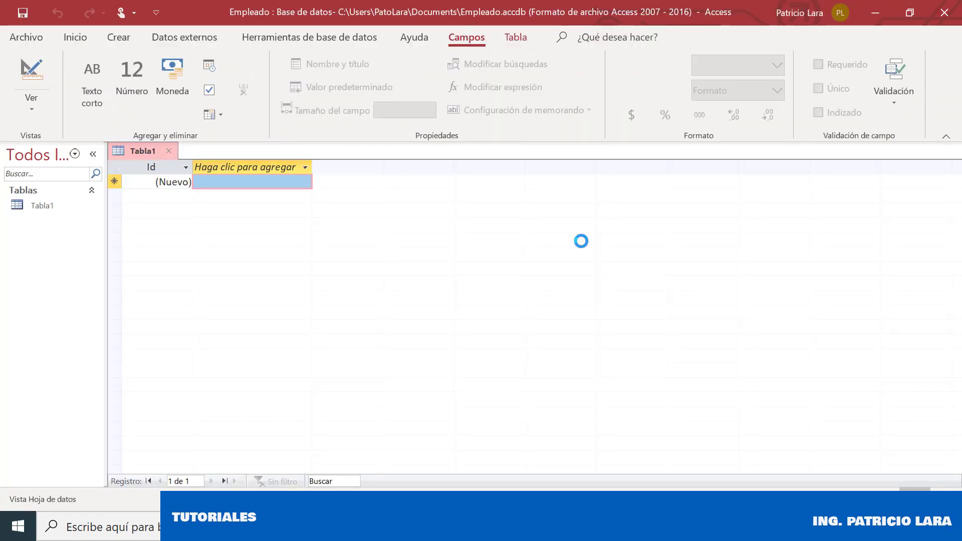
right_click(151, 153)
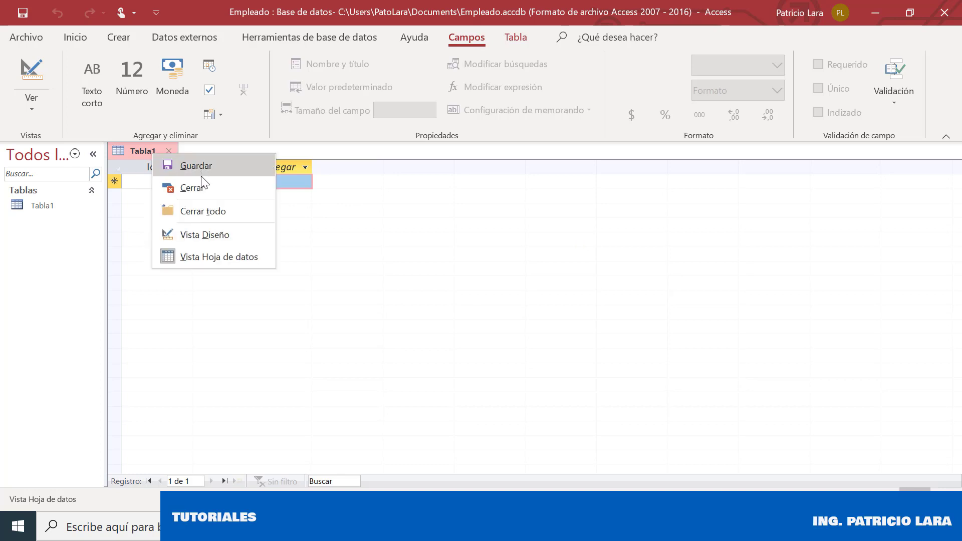
left_click(253, 233)
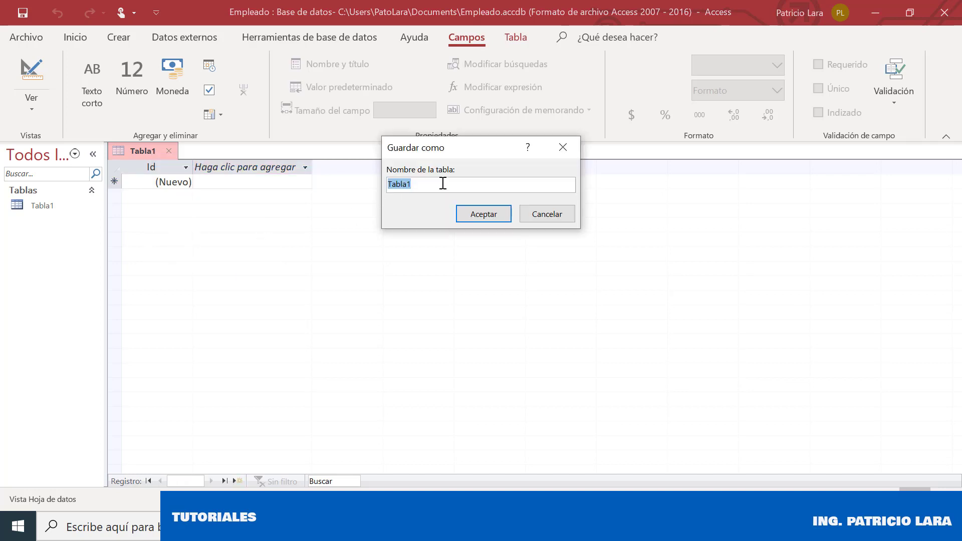
type("Empleado")
key("Return")
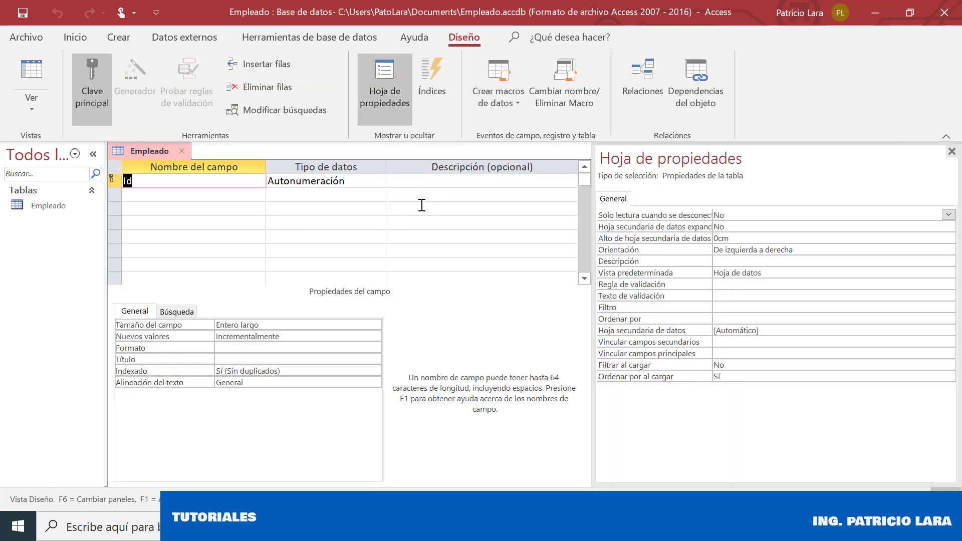
Rename the Id field to Idempleado
left_click(190, 184)
type("empleado")
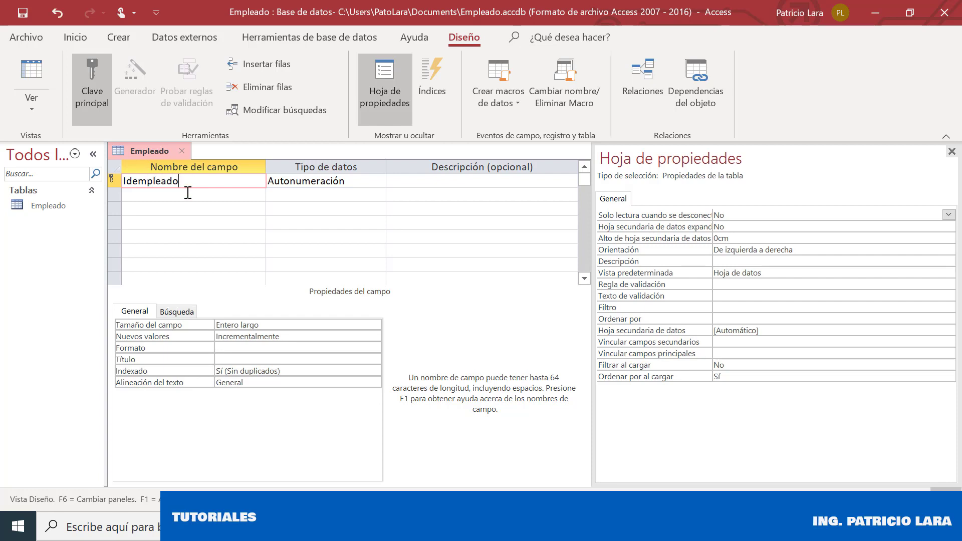
left_click(187, 195)
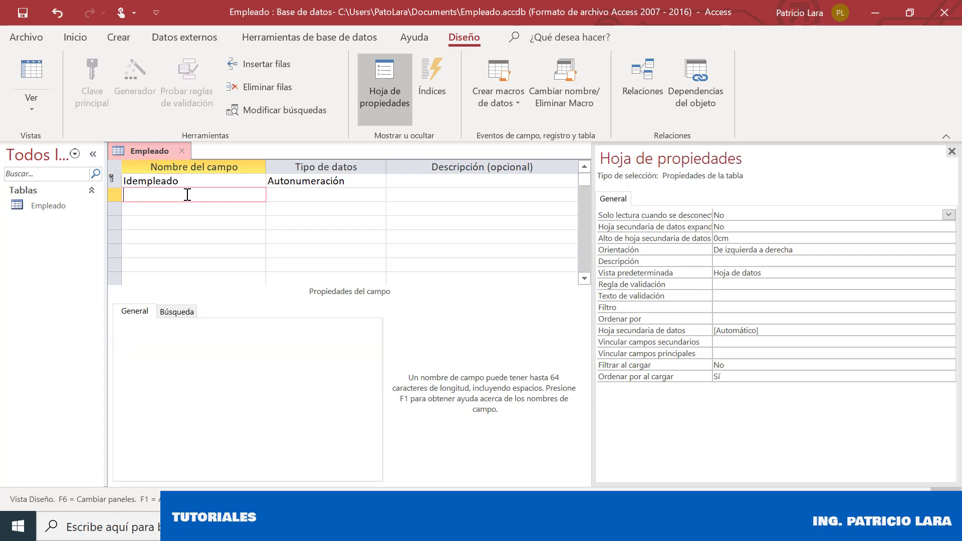
left_click(189, 182)
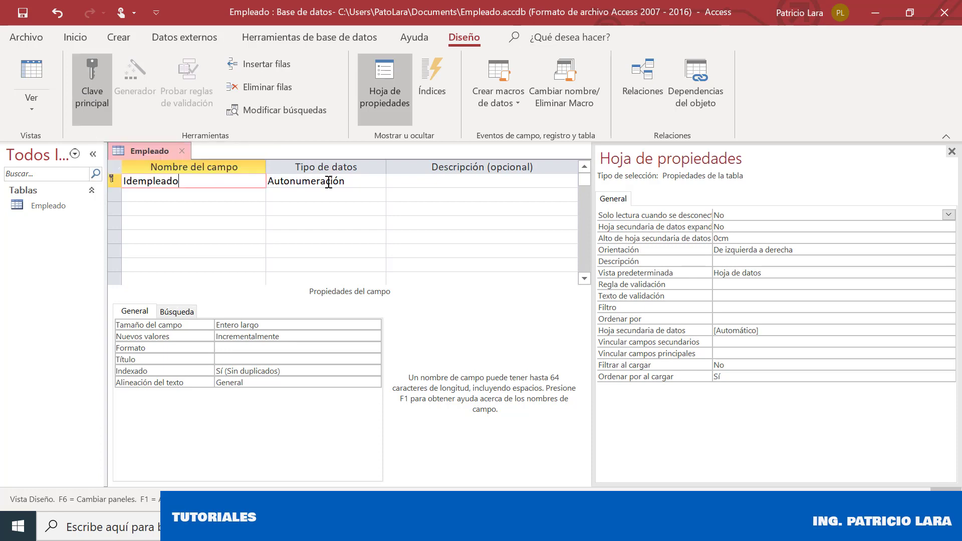
Add fields empleadonombre, empleadoapellido, empleadodireccion and empleadotelefono
left_click(205, 194)
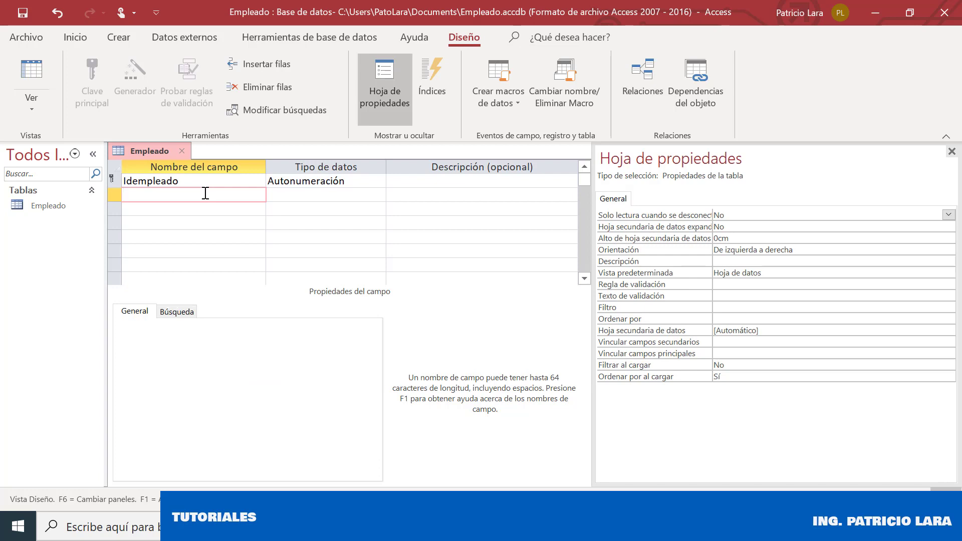
type("emp´leadonombre")
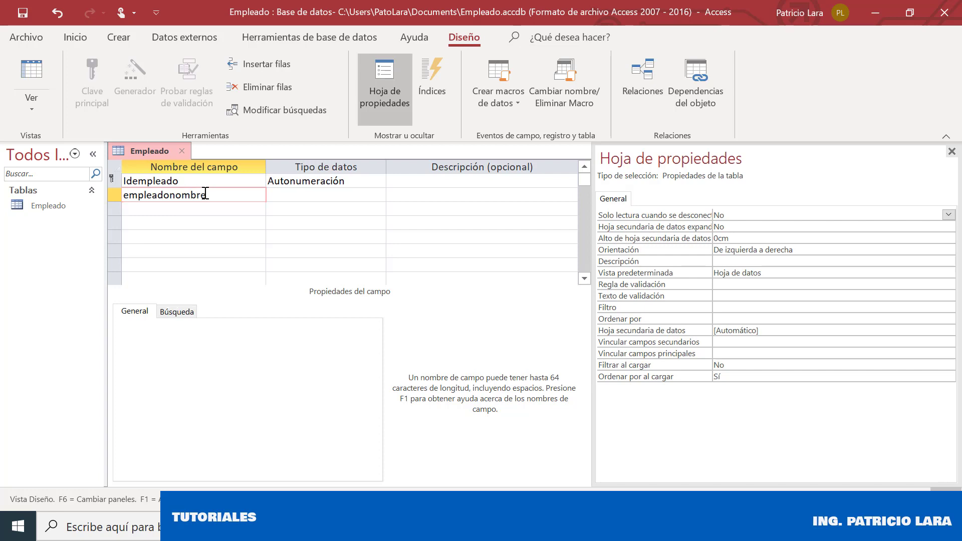
key("Down")
type("empleado")
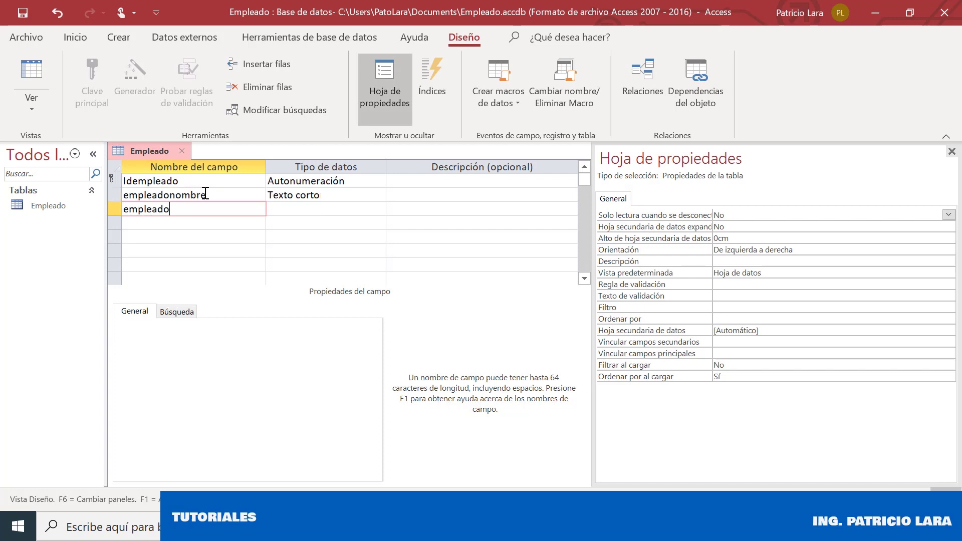
type("apellido")
key("Down")
type("emplead")
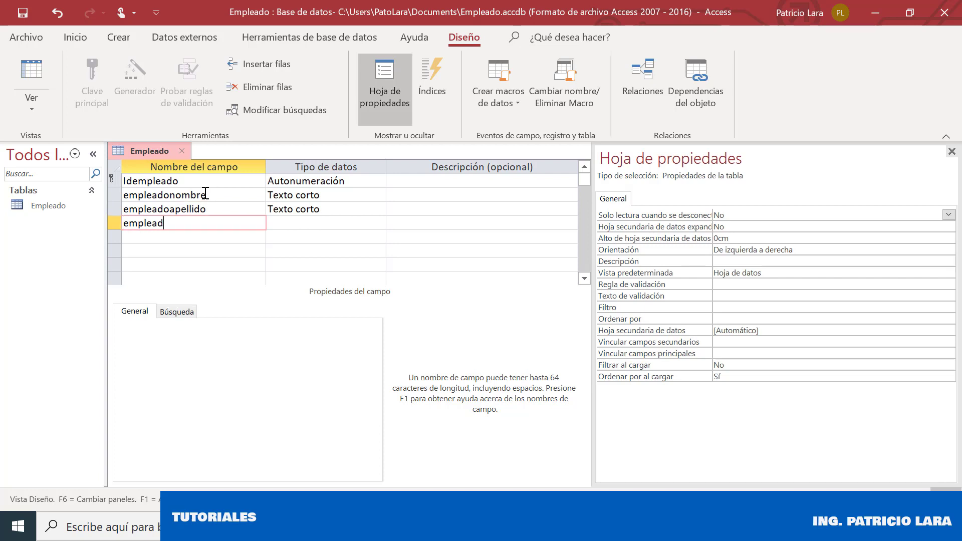
type("odireccion")
key("Down")
type("emple")
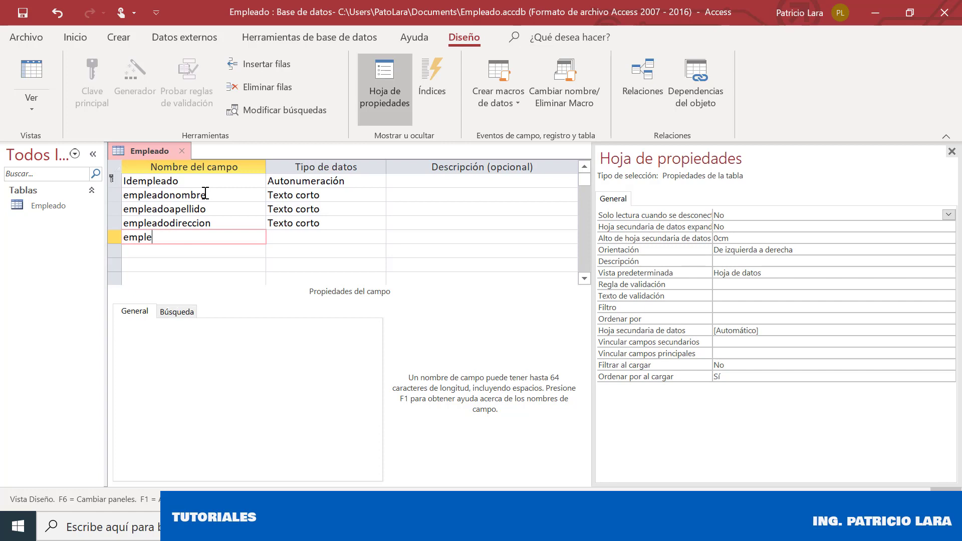
type("adotelefono")
key("Down")
Add fields empleadociudad, empleadoemail, empleadofechaingreso and empleadoestadocivil
type("emplead")
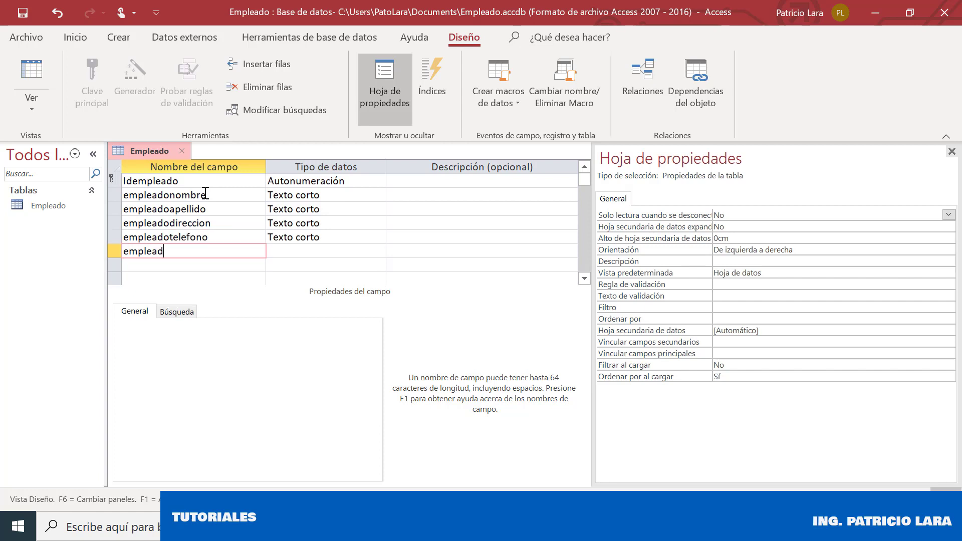
type("ociudad")
key("Down")
type("emplead")
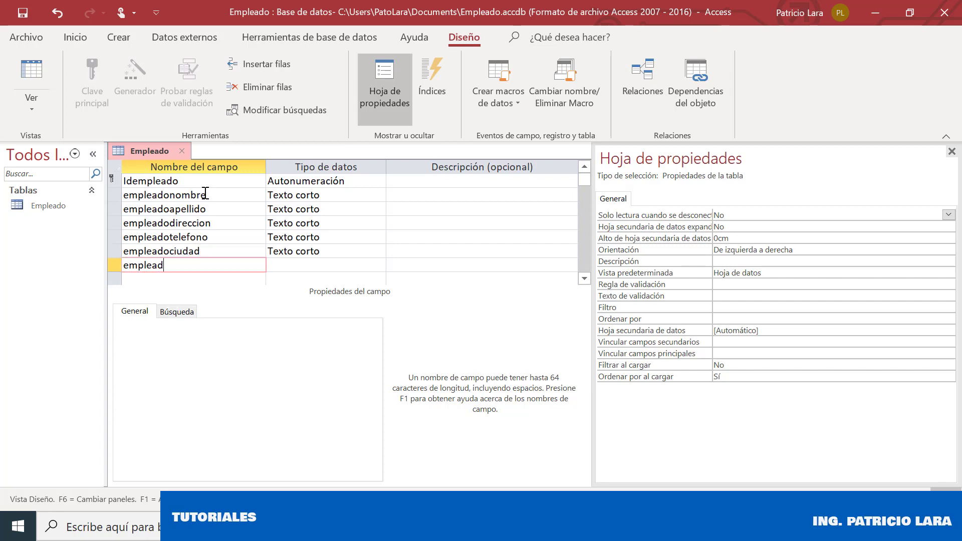
type("oemail")
key("Down")
type("empl")
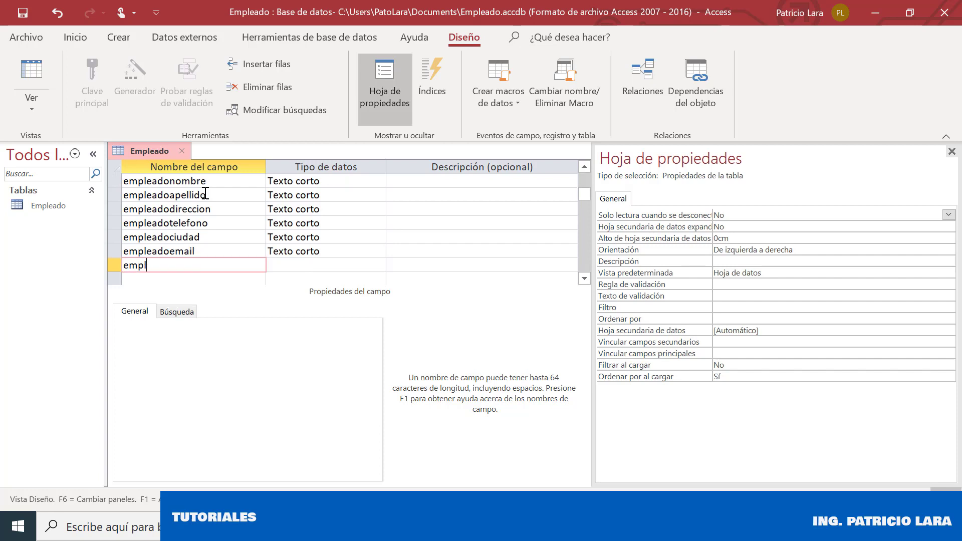
type("eadofechaingreso")
key("Down")
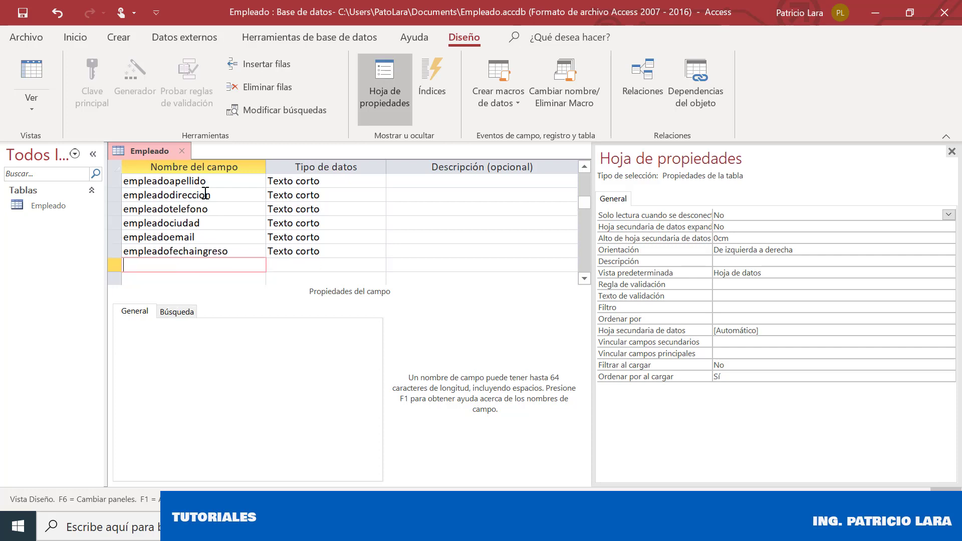
type("empleadoestadocivil")
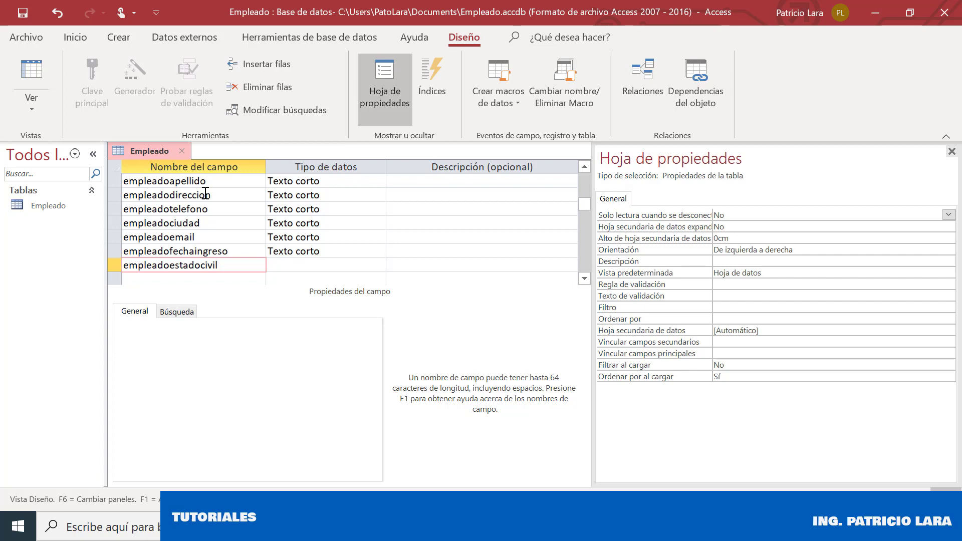
key("Up")
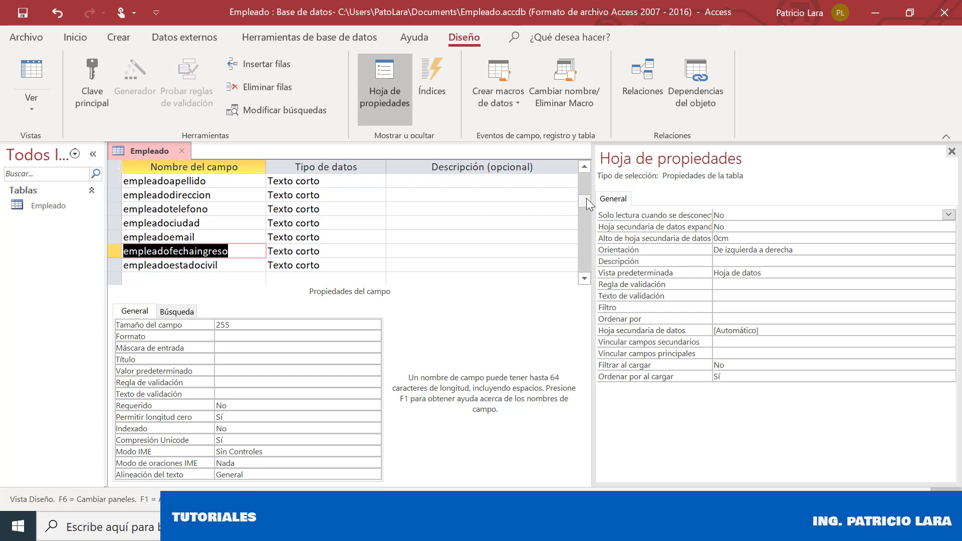
Keep empleadonombre as Texto corto and set empleadofechaingreso to Fecha/Hora
left_click_drag(587, 198, 588, 178)
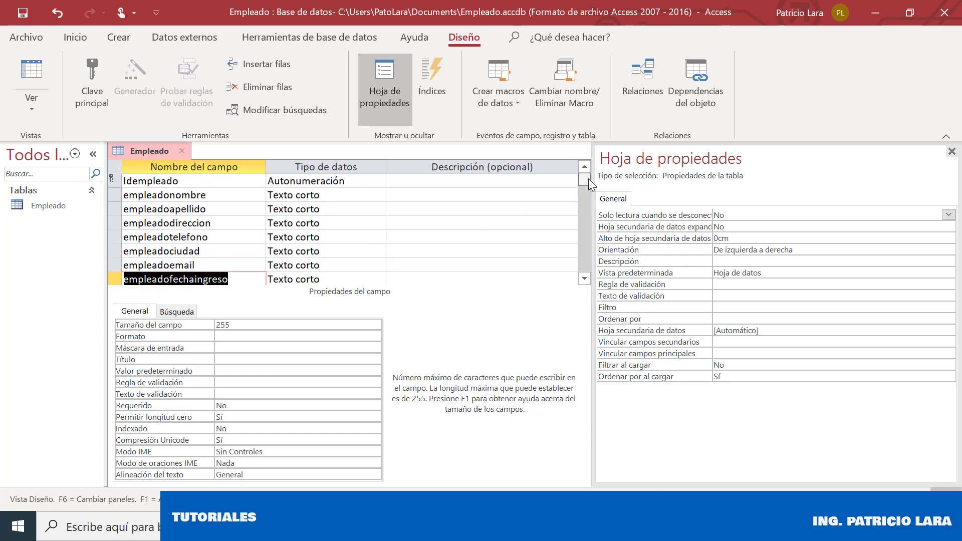
left_click(376, 195)
left_click(378, 196)
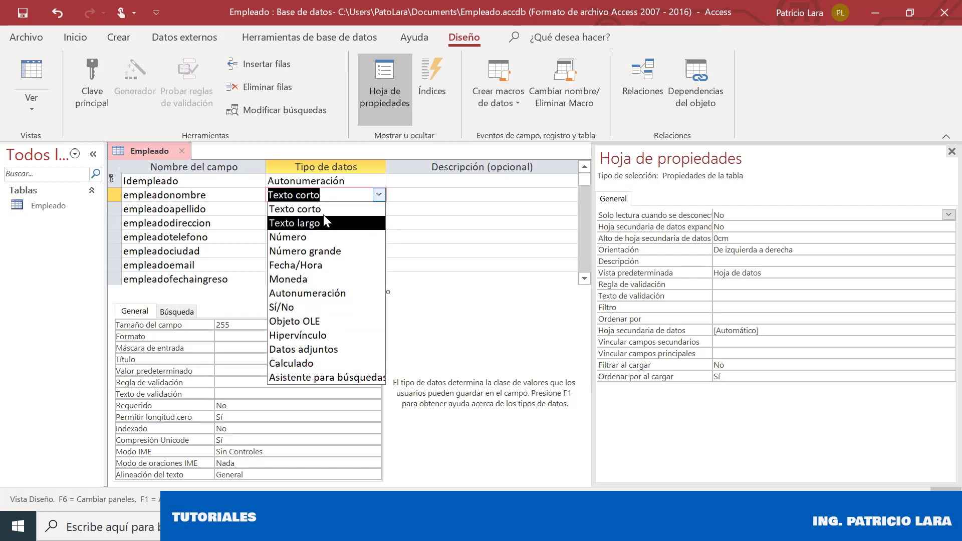
left_click(230, 193)
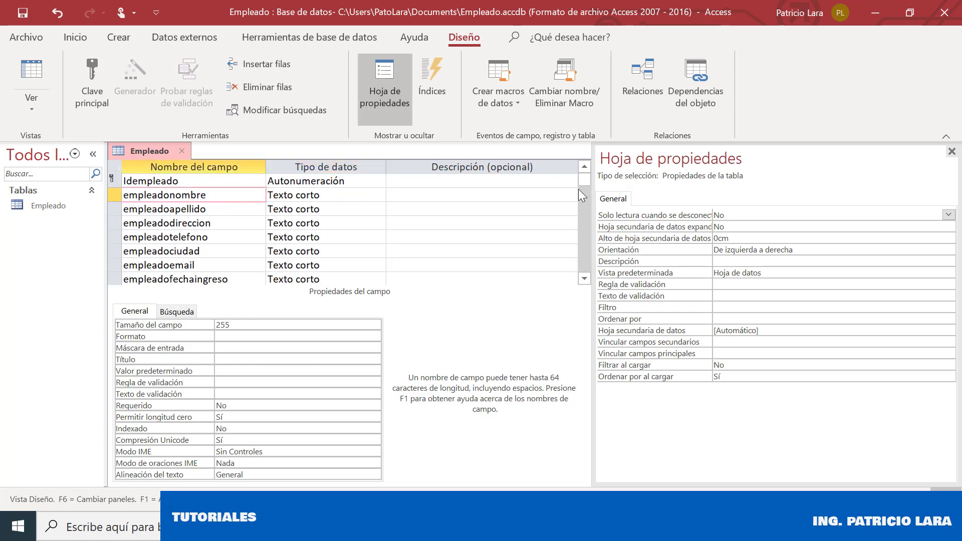
triple_click(584, 278)
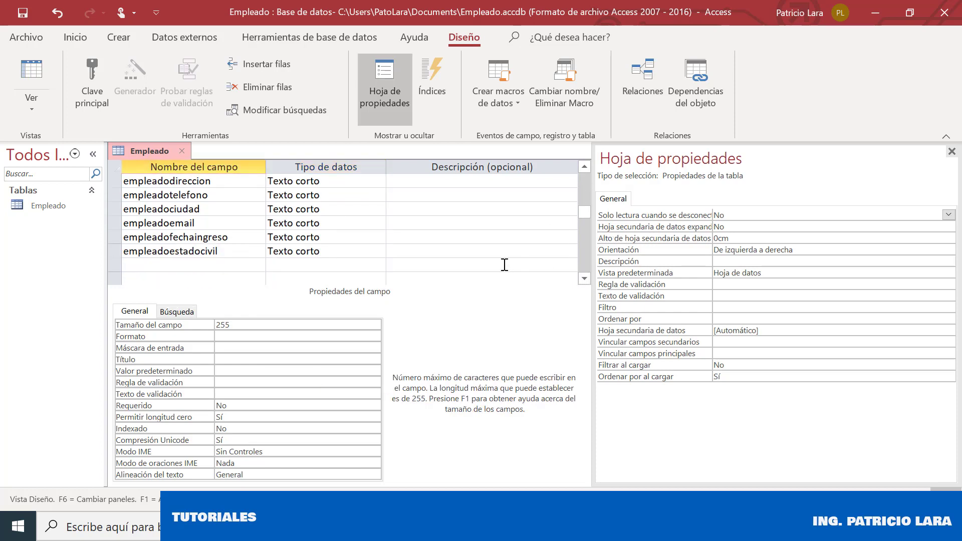
left_click(377, 237)
left_click(378, 236)
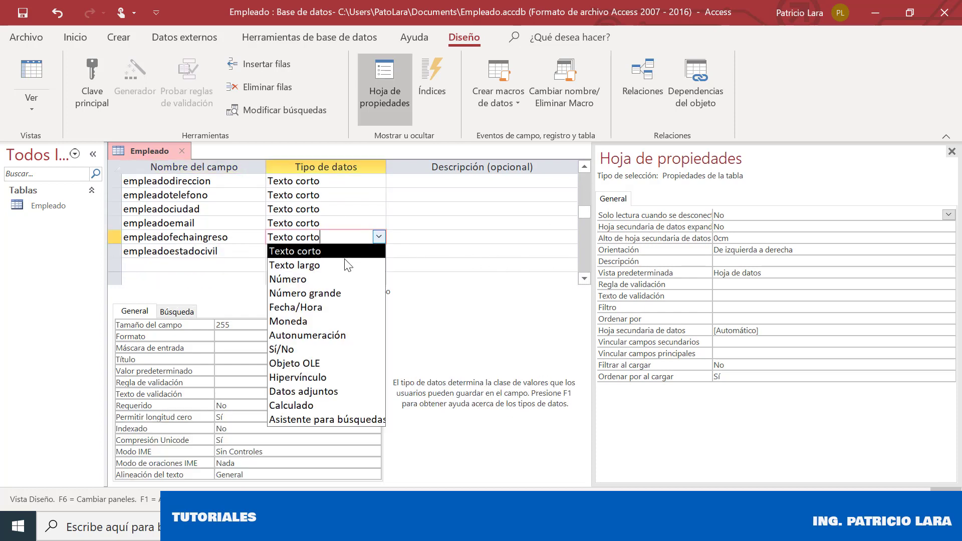
left_click(310, 308)
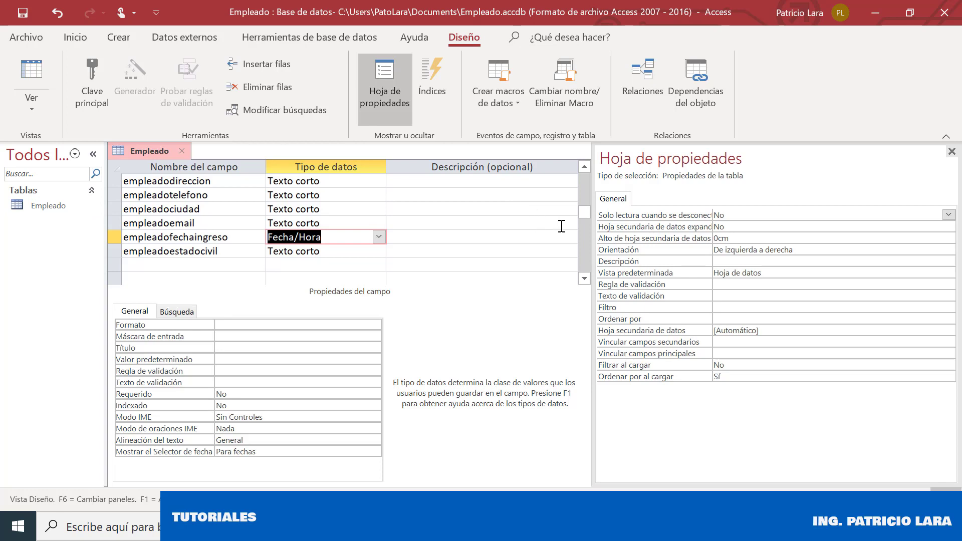
Add an empleadofotografia field with data type Datos adjuntos
mouse_move(582, 212)
left_mouse_down()
mouse_move(597, 168)
mouse_move(587, 198)
left_mouse_up()
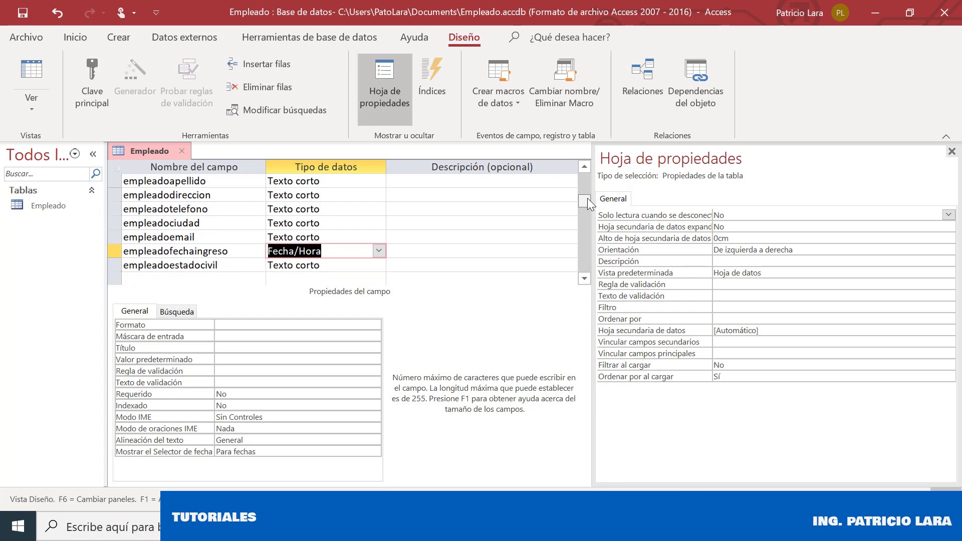
left_click(186, 275)
type("empl")
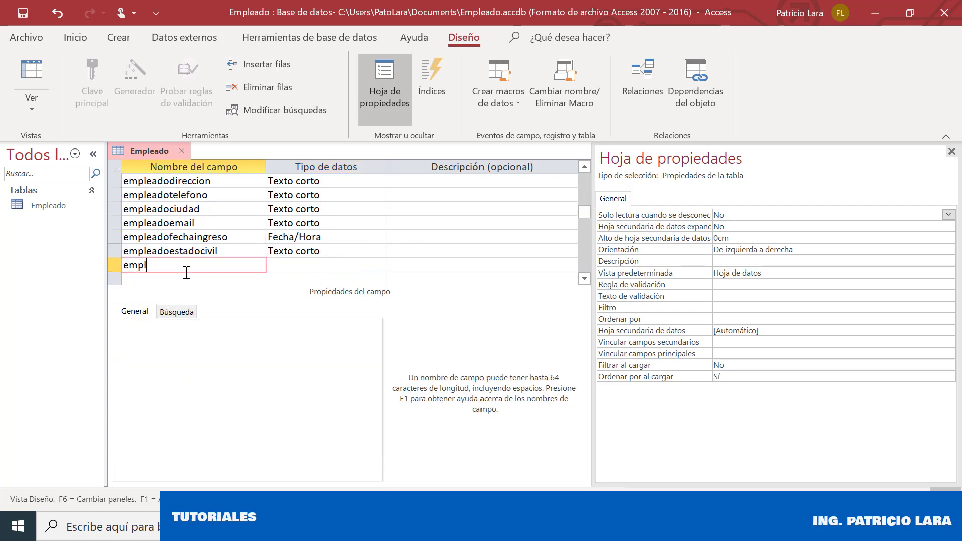
type("eadofotografia")
left_click(344, 264)
left_click(379, 265)
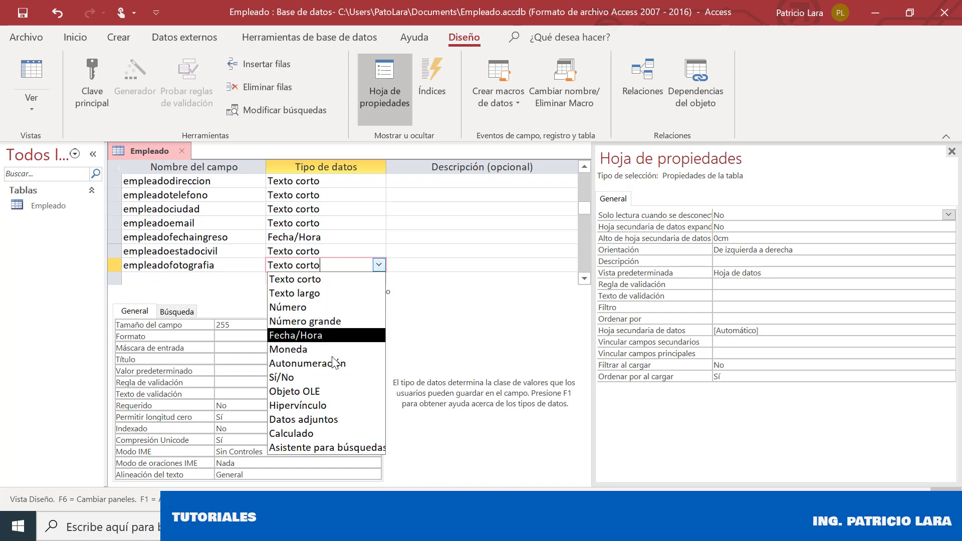
left_click(331, 425)
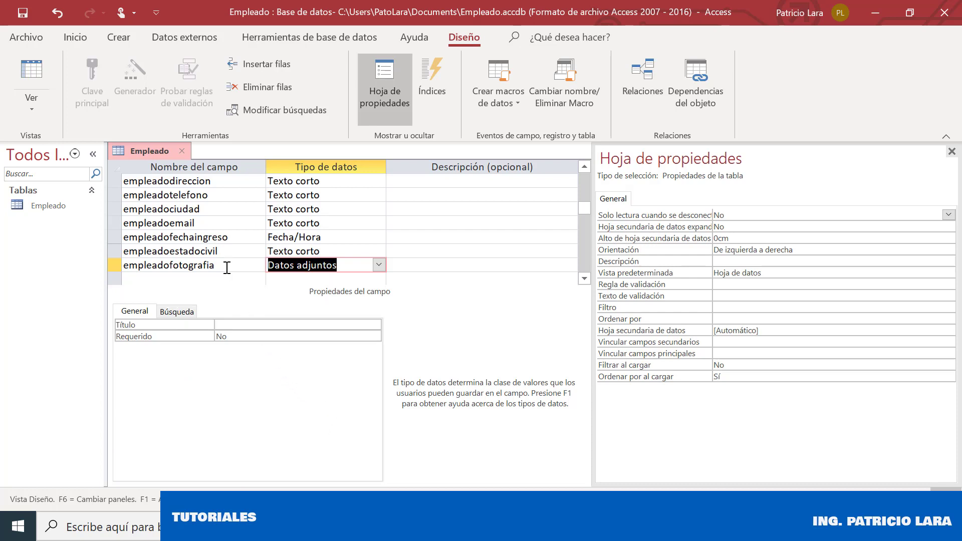
left_click_drag(586, 211, 588, 156)
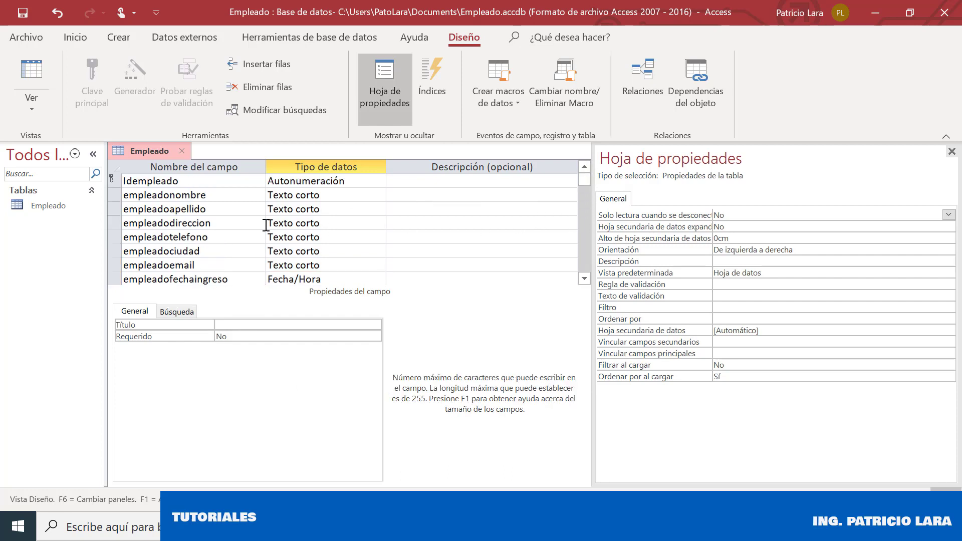
Save the Empleado table design and close it
left_click(195, 181)
left_click(204, 194)
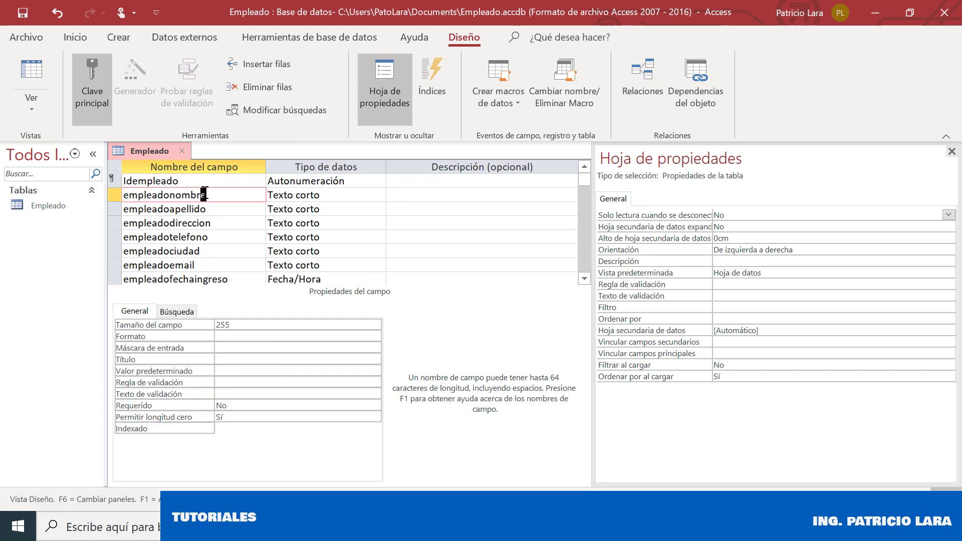
left_click(16, 17)
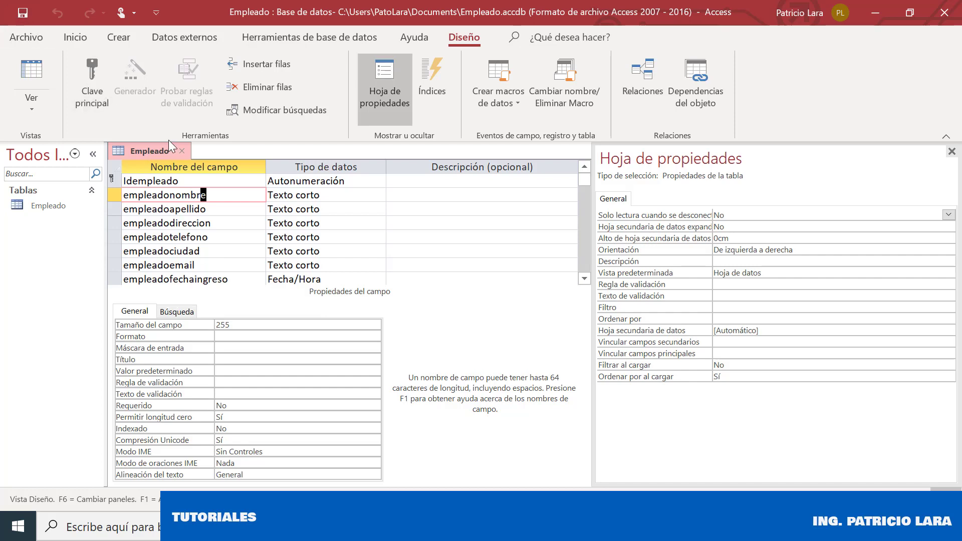
left_click(180, 151)
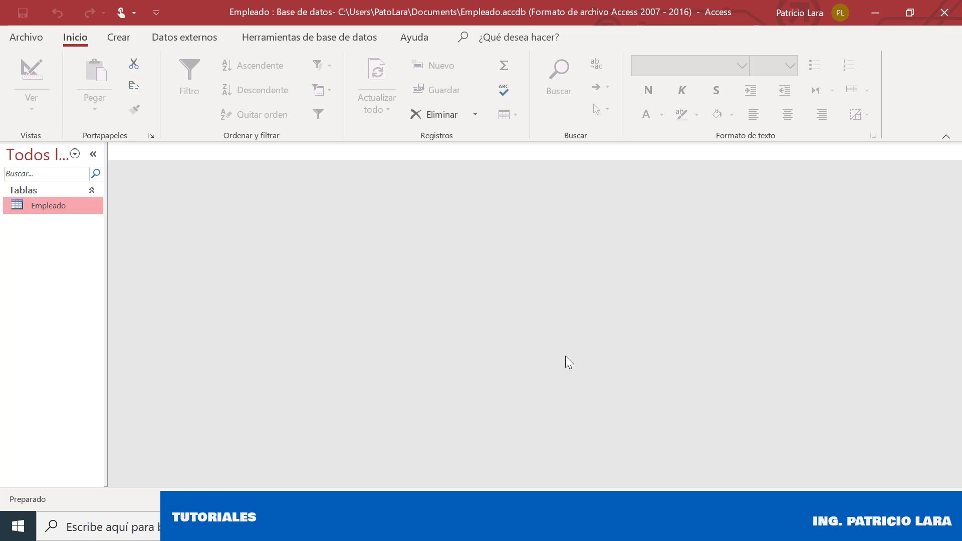
Reopen the Empleado table in Vista Diseño
right_click(52, 209)
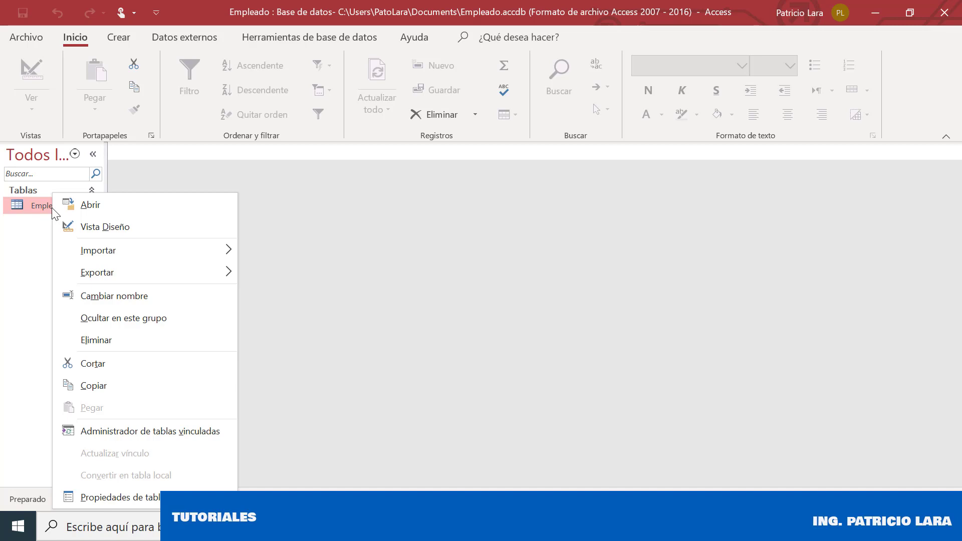
left_click(103, 225)
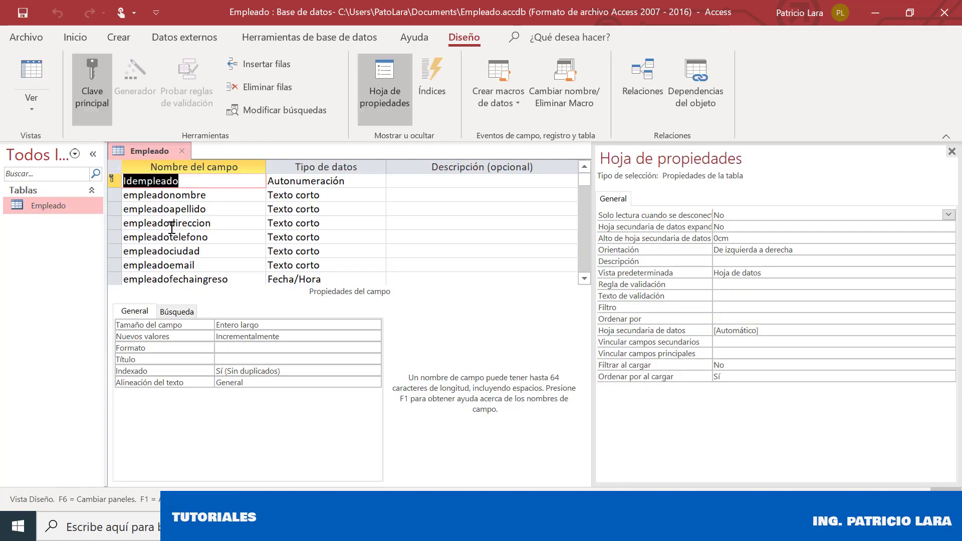
left_click(584, 279)
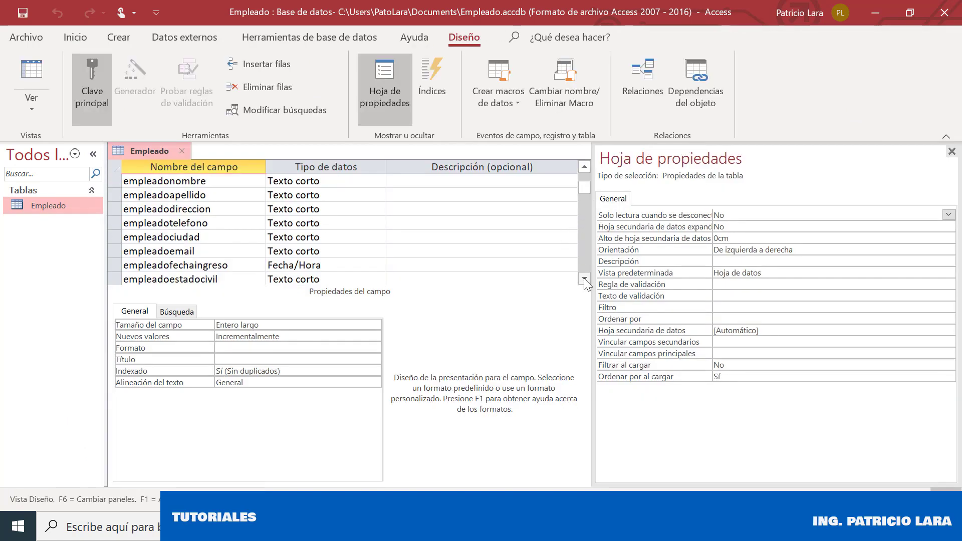
left_click(585, 279)
left_click(584, 278)
left_click(584, 279)
left_click(585, 167)
left_click(585, 166)
left_click(585, 167)
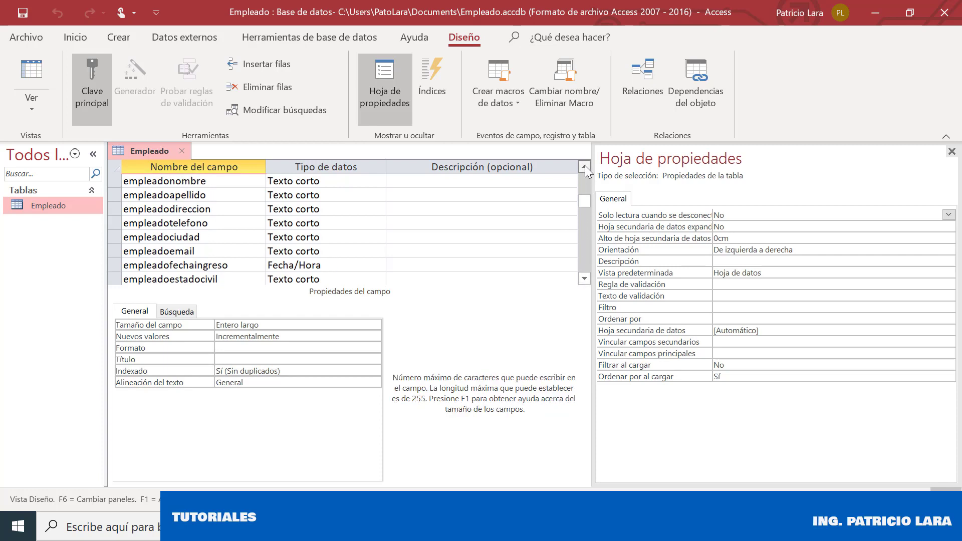
left_click(585, 167)
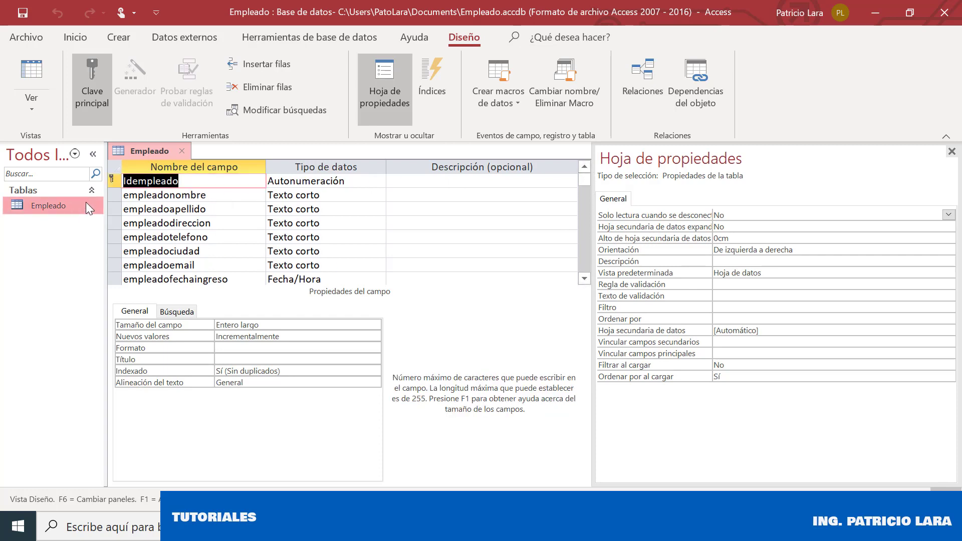
Insert an empleadocedula row above empleadonombre, then save and close the Empleado design
right_click(111, 198)
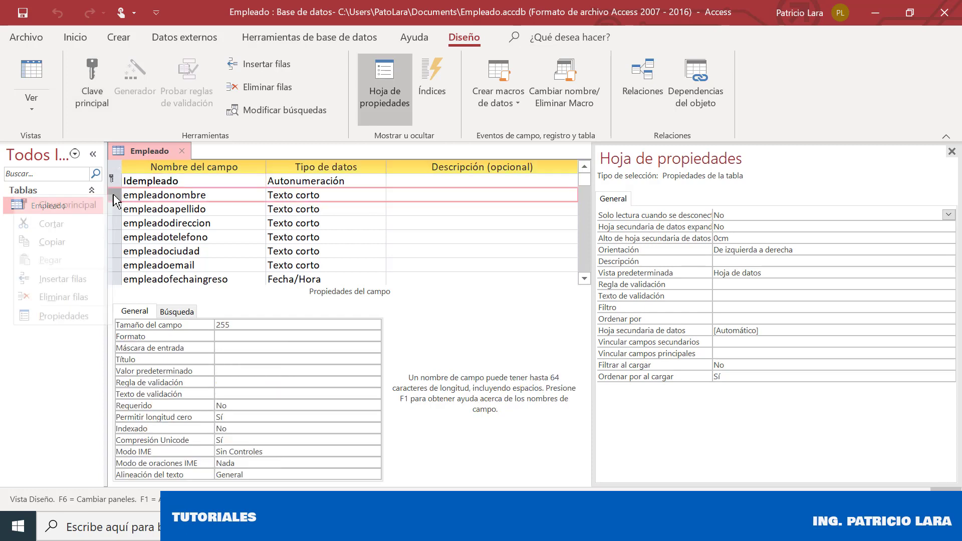
left_click(63, 279)
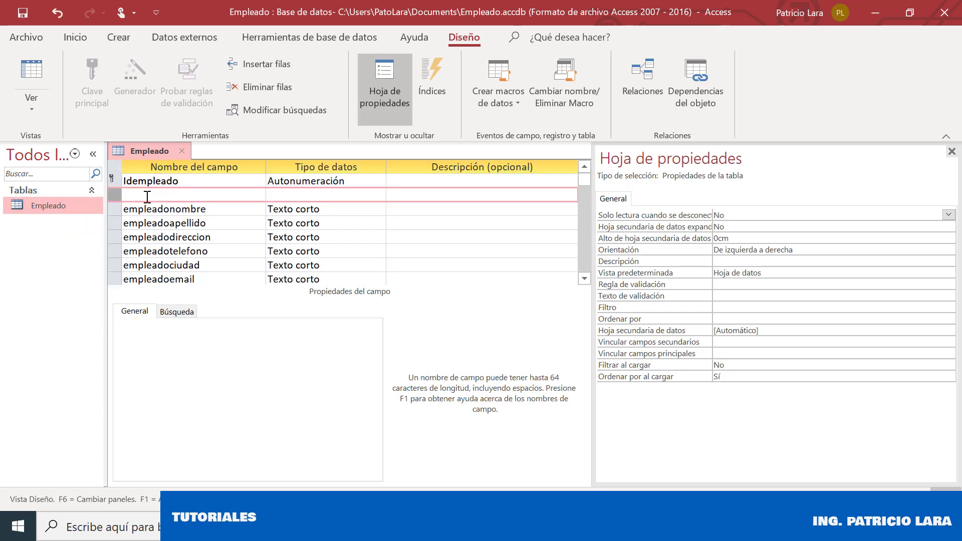
type("emp")
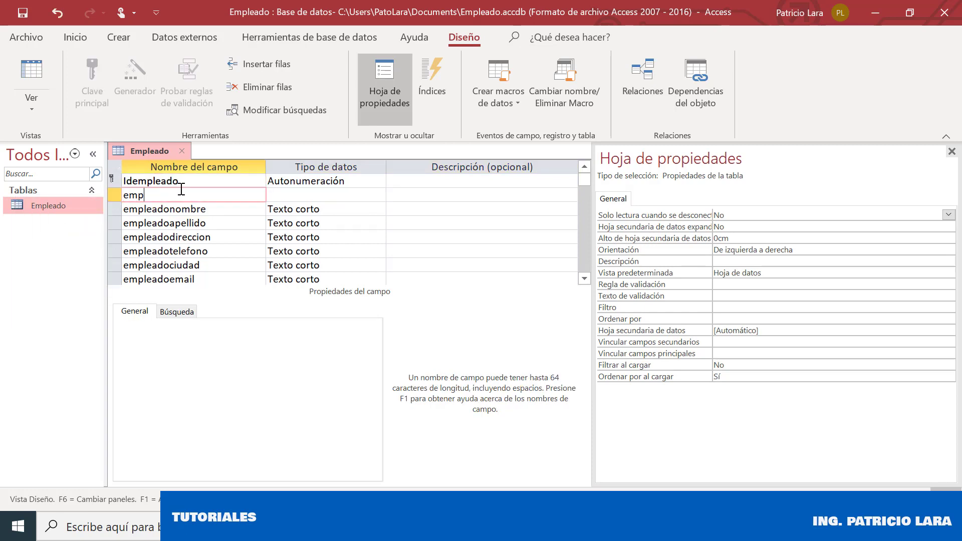
type("leadocedula")
key("Tab")
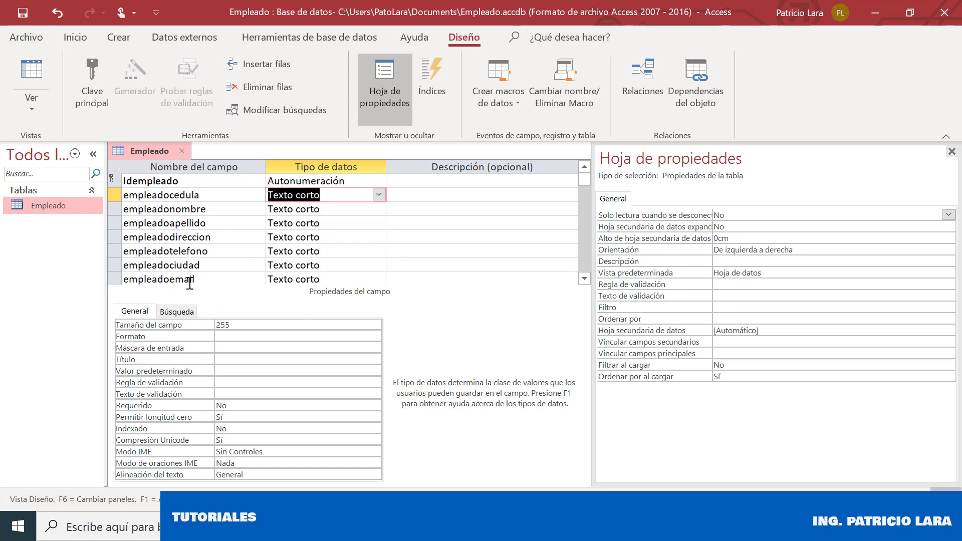
left_click(14, 15)
left_click(179, 152)
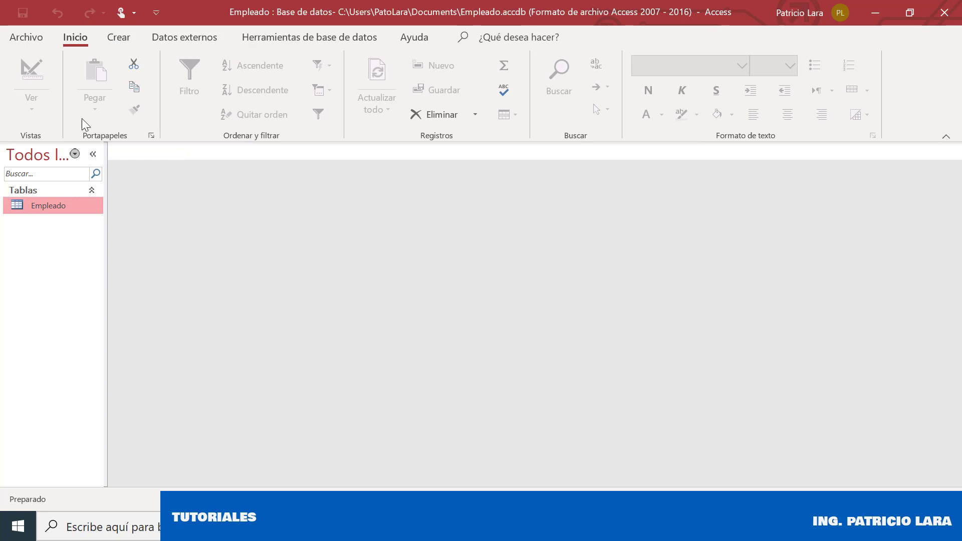
Create a new blank table, switch it to Vista Diseño and name it departamento
left_click(119, 40)
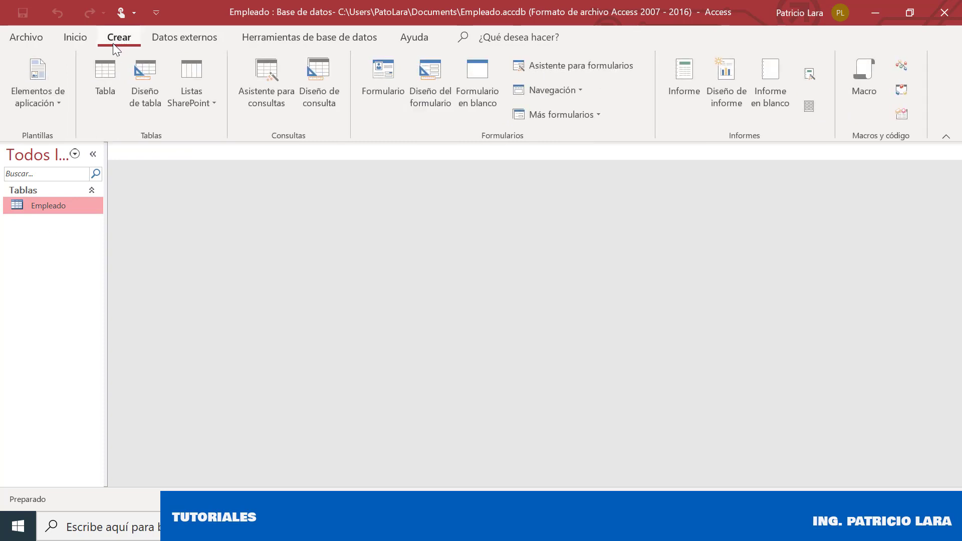
left_click(107, 110)
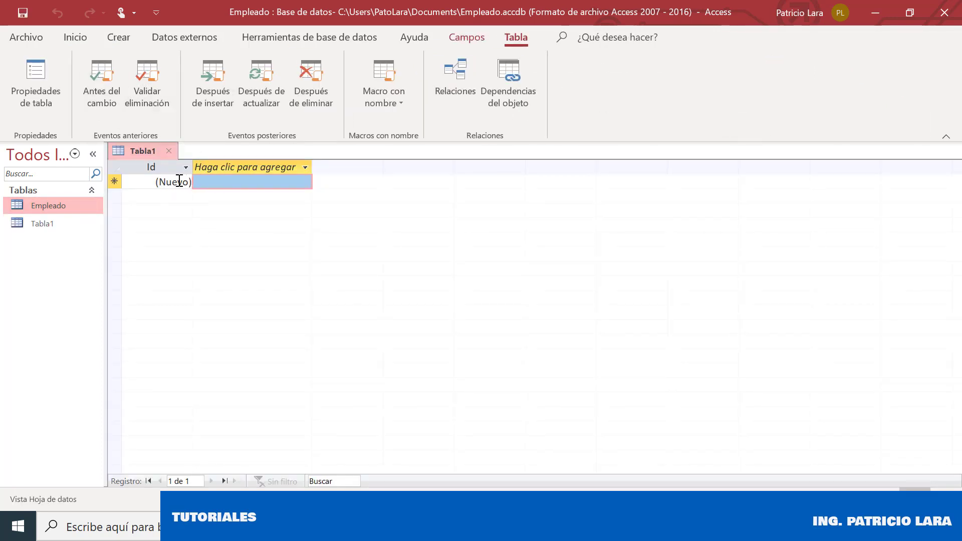
right_click(144, 151)
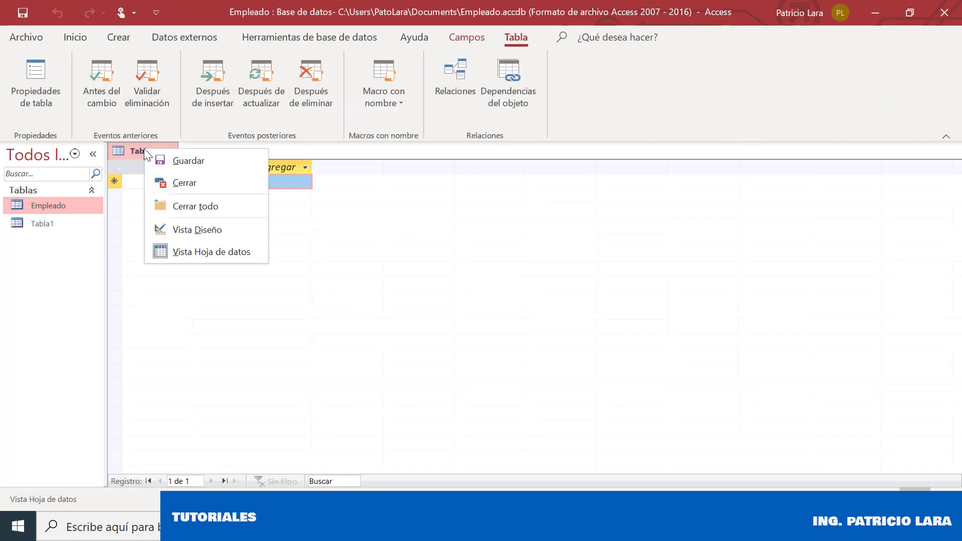
left_click(188, 221)
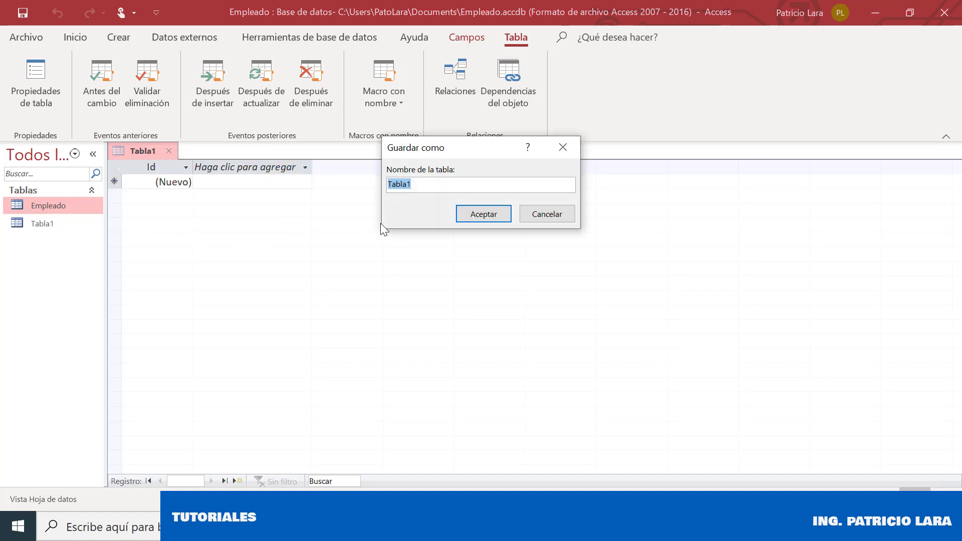
type("departamento")
Confirm the departamento name, rename Id to iddepartamento and add departamentonombre
left_click(484, 221)
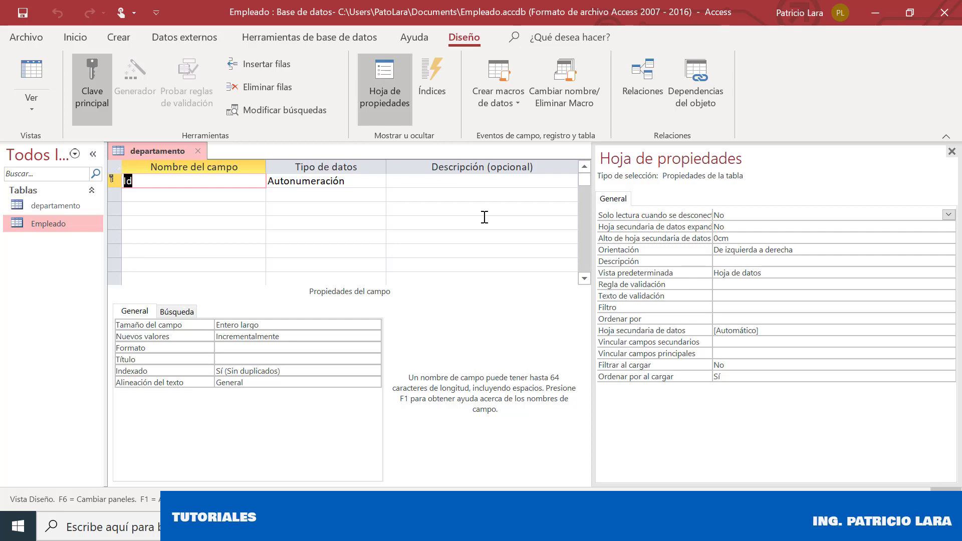
type("iddepartamento")
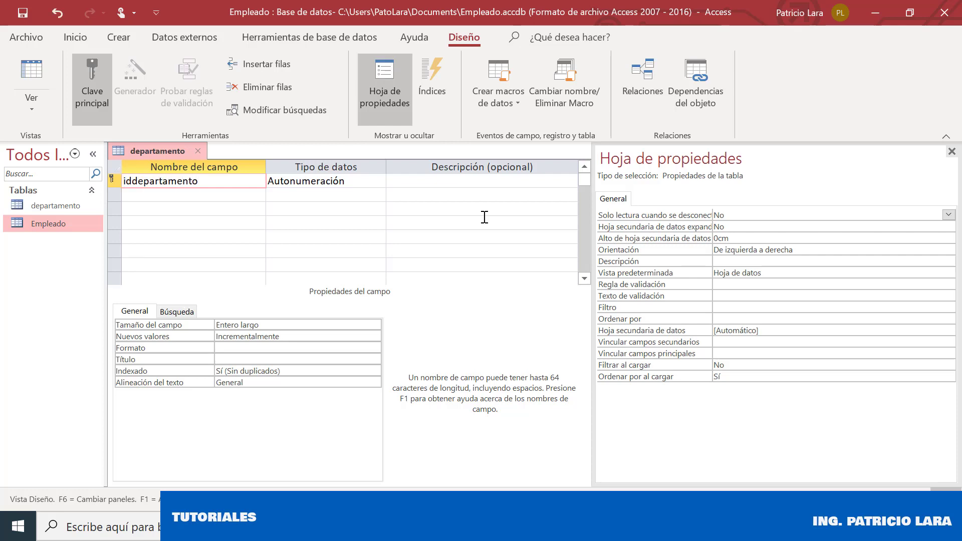
key("Down")
type("depar")
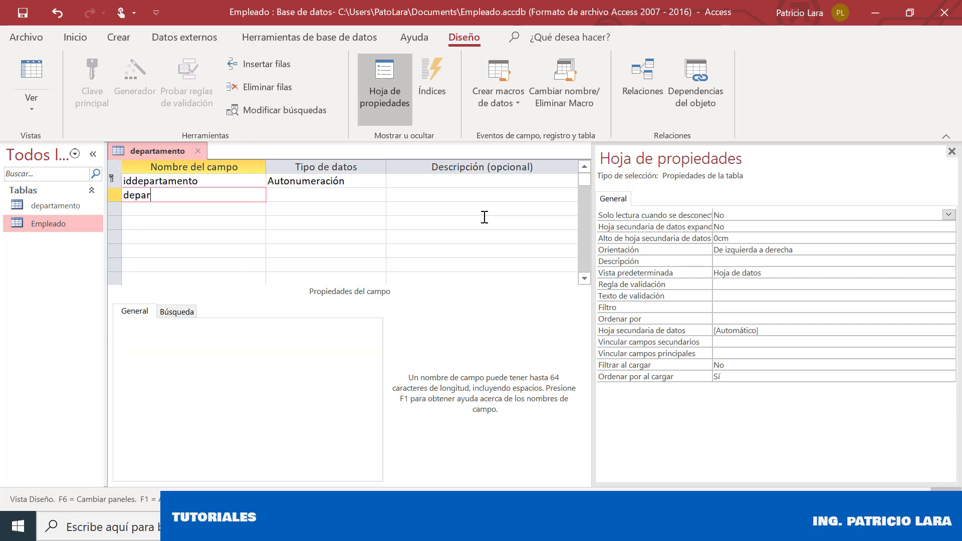
type("tamentonombre")
key("Down")
Add departamentoemail and departamentoubicacion as Texto corto fields
type("de")
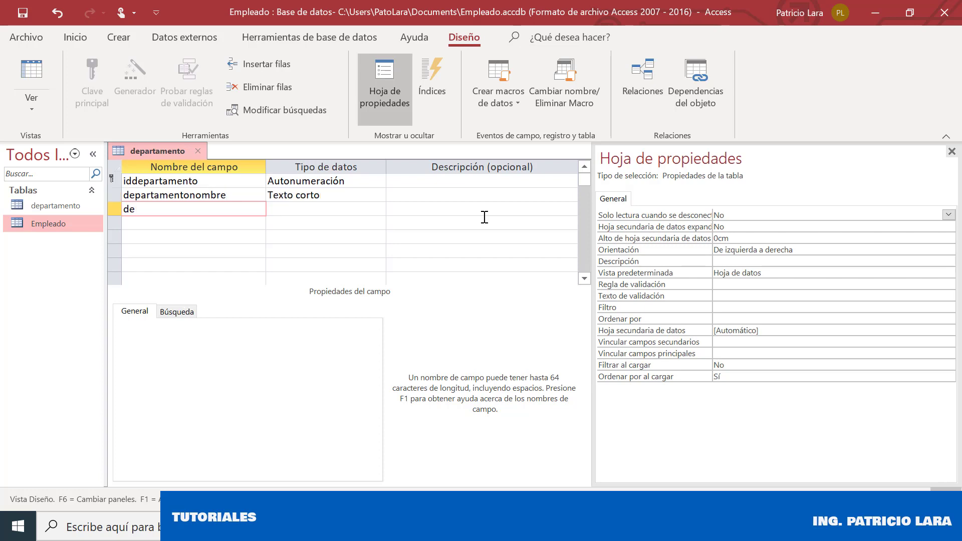
type("partamentoemail")
key("Down")
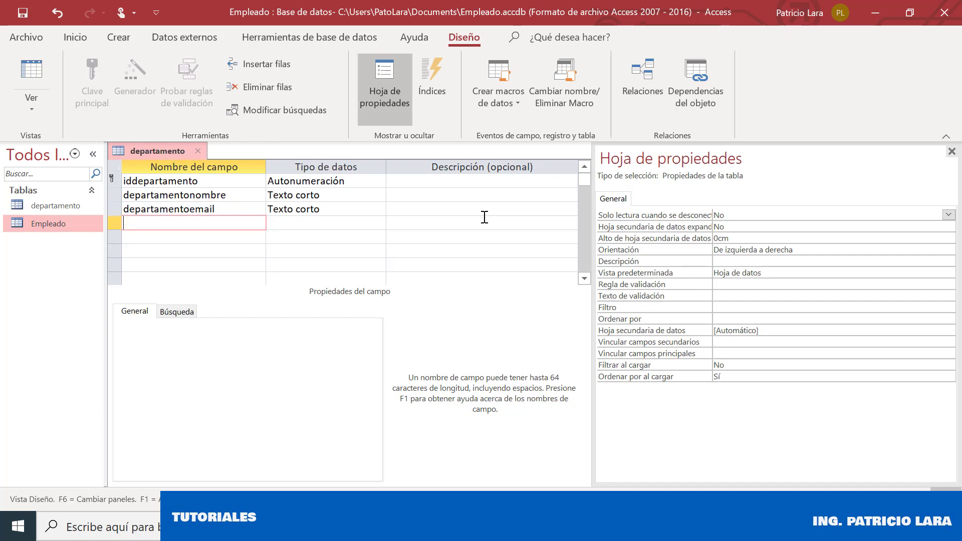
type("departamentoubicacion")
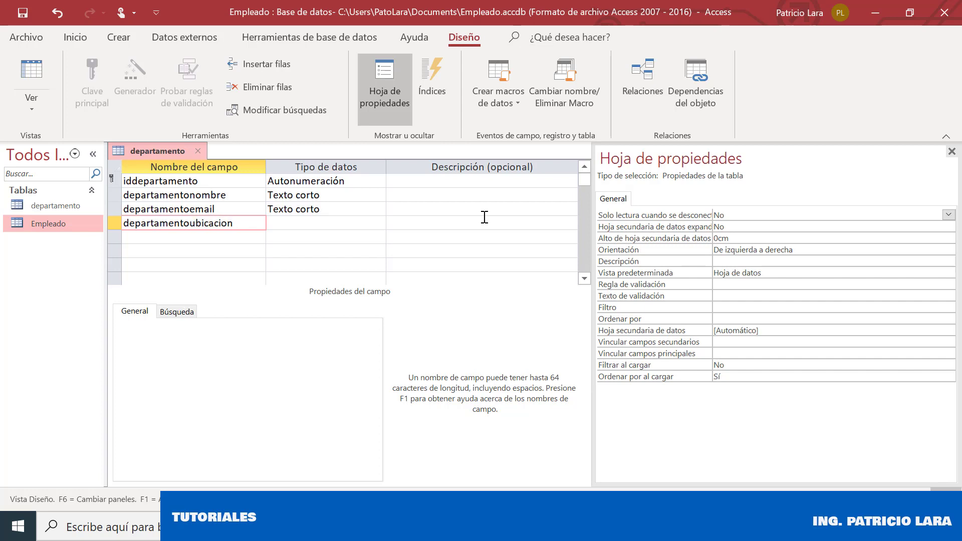
key("Down")
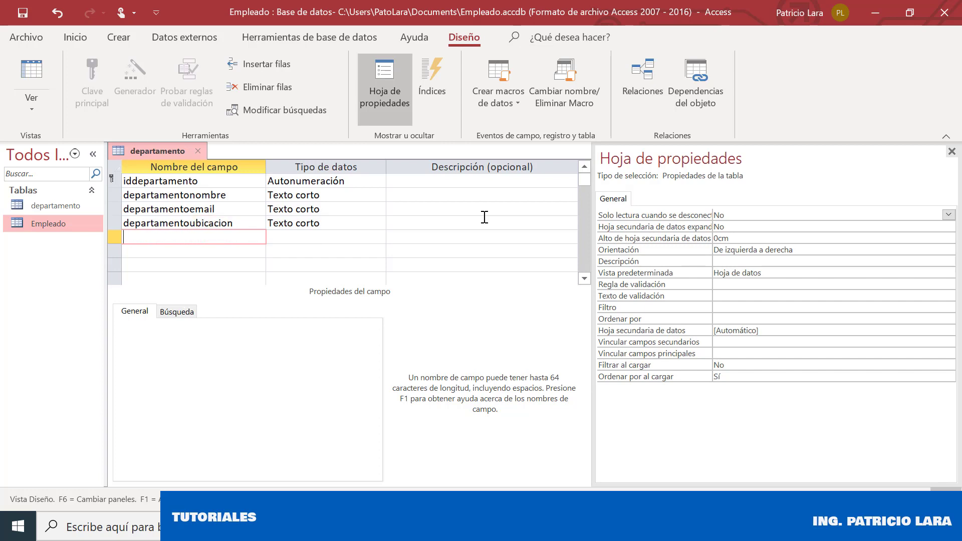
Discard a mistyped fifth field and save the departamento table design
type("depare")
key("BackSpace")
type("tamentolider")
key("BackSpace")
key("BackSpace")
key("BackSpace")
key("BackSpace")
key("BackSpace")
key("BackSpace")
key("BackSpace")
key("BackSpace")
key("BackSpace")
key("BackSpace")
key("BackSpace")
key("BackSpace")
key("BackSpace")
key("BackSpace")
key("BackSpace")
key("BackSpace")
key("BackSpace")
type("empleado")
key("BackSpace")
key("BackSpace")
key("BackSpace")
key("BackSpace")
key("BackSpace")
key("BackSpace")
key("BackSpace")
key("BackSpace")
type("de")
key("BackSpace")
key("BackSpace")
key("Up")
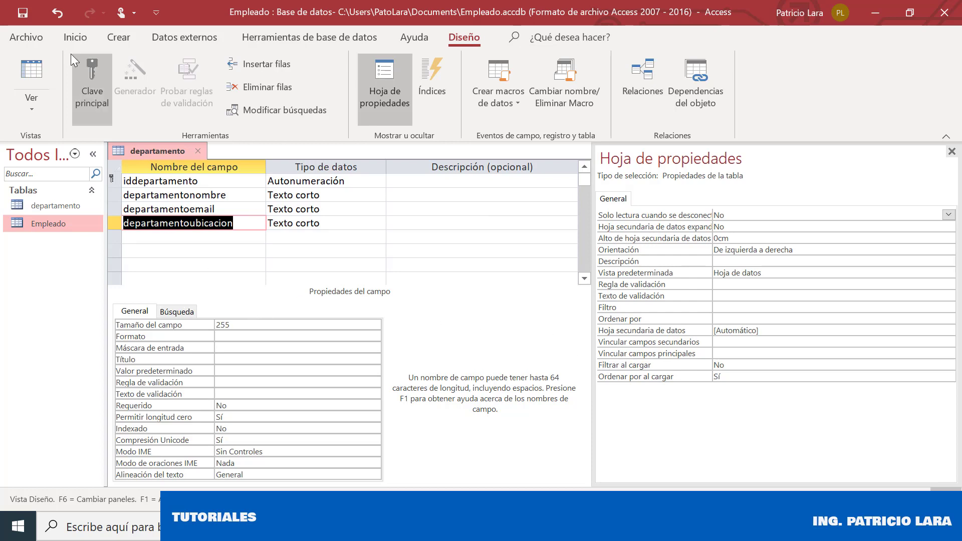
left_click(25, 12)
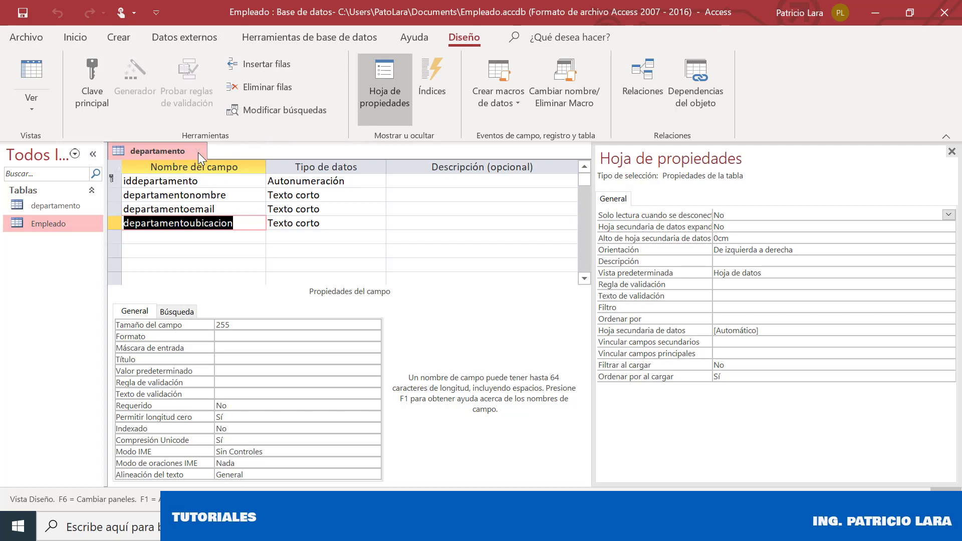
Close departamento and open the Empleado table in Vista Diseño
left_click(199, 151)
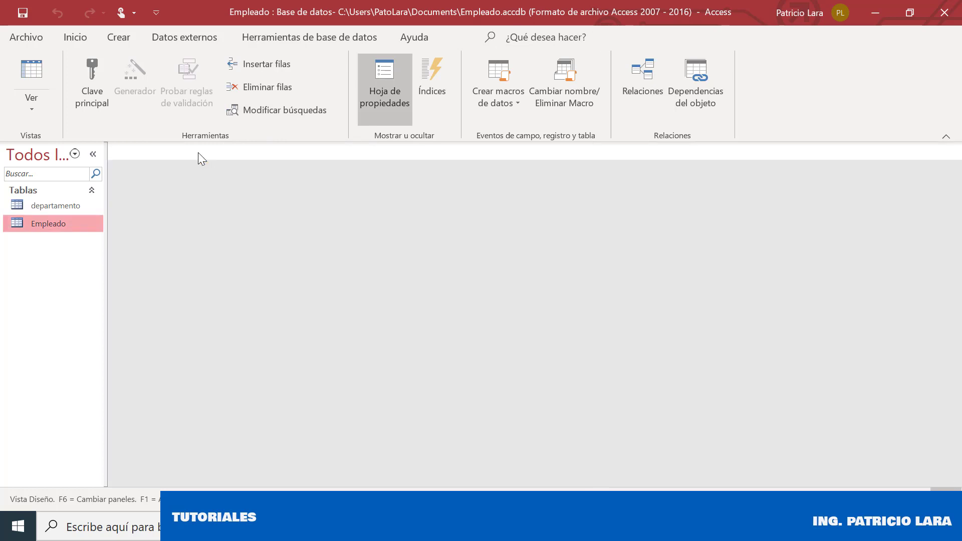
right_click(62, 207)
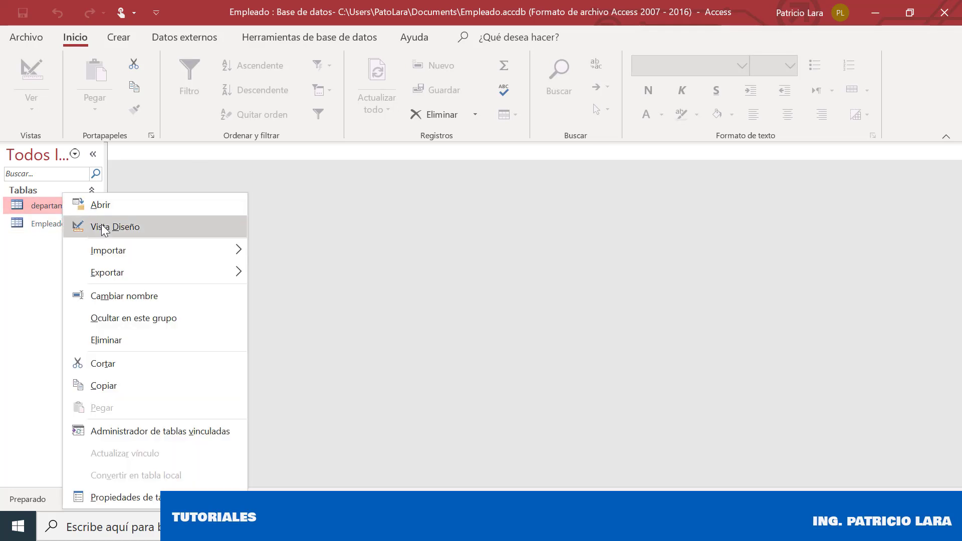
left_click(47, 225)
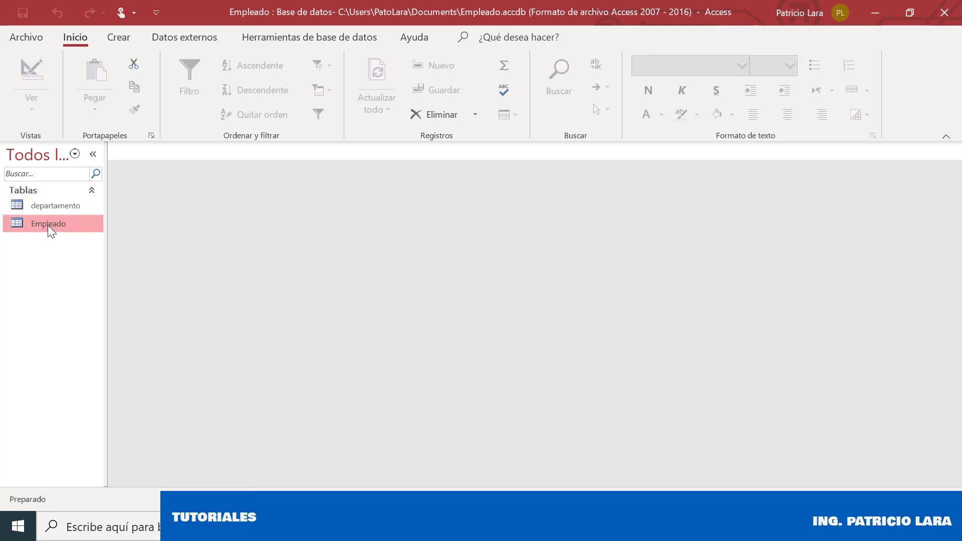
right_click(48, 225)
left_click(125, 231)
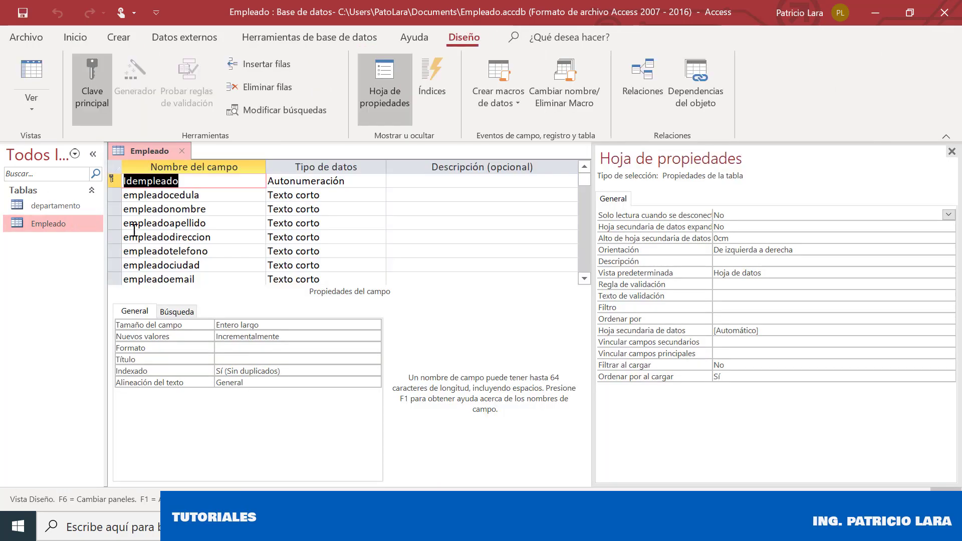
Add an iddepartamento field of type Número to Empleado, then save and close it
key("Down")
key("Down")
key("Down")
key("Down")
key("Down")
key("Down")
key("Down")
key("Down")
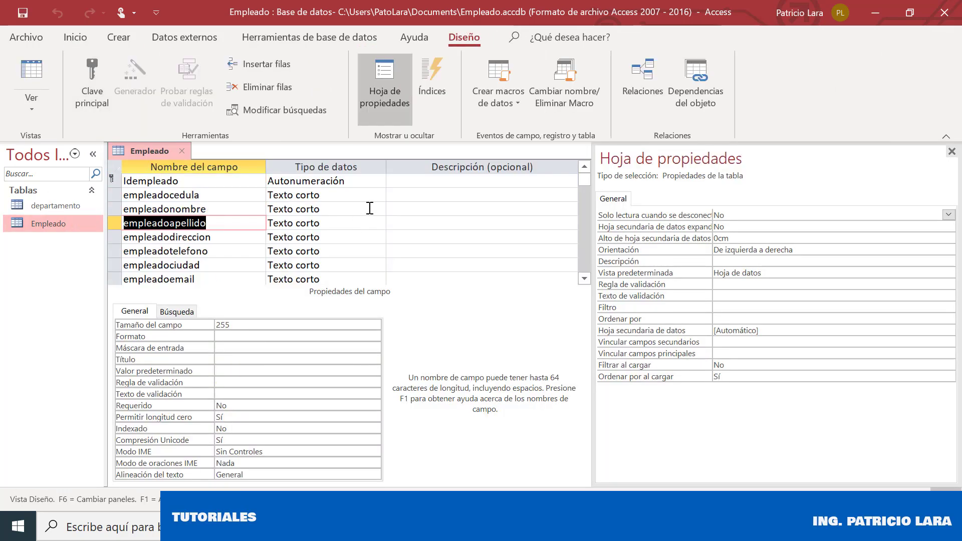
key("Down")
key("Down")
key("Down")
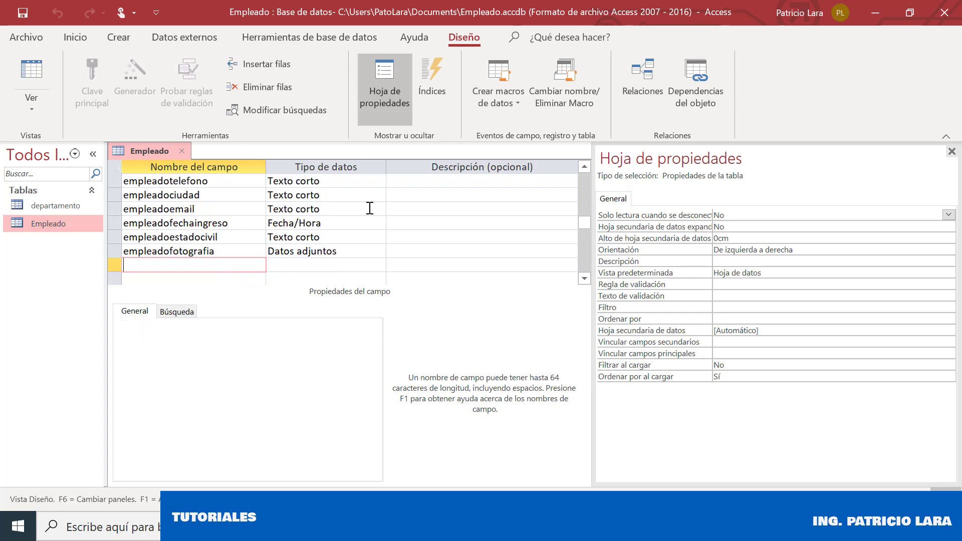
type("departamentoid")
key("Tab")
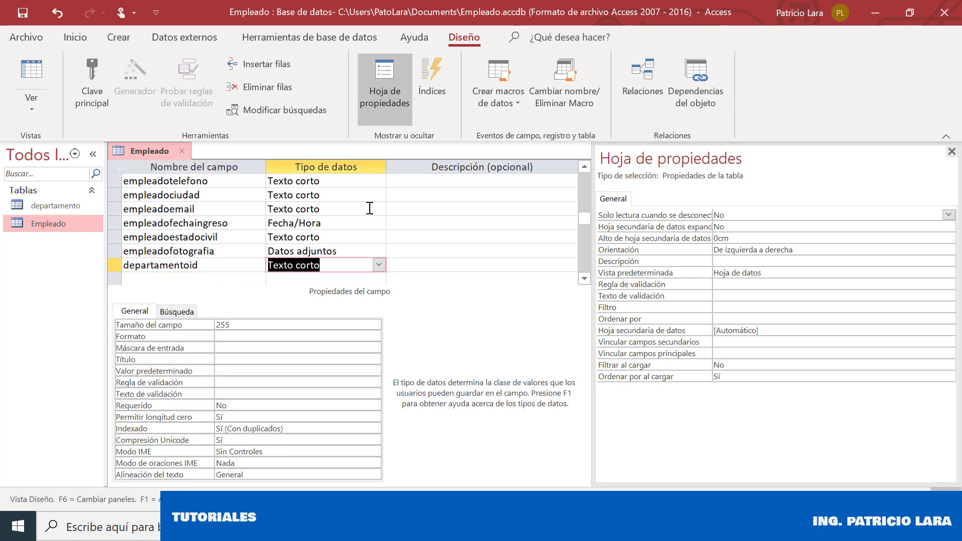
left_click(379, 265)
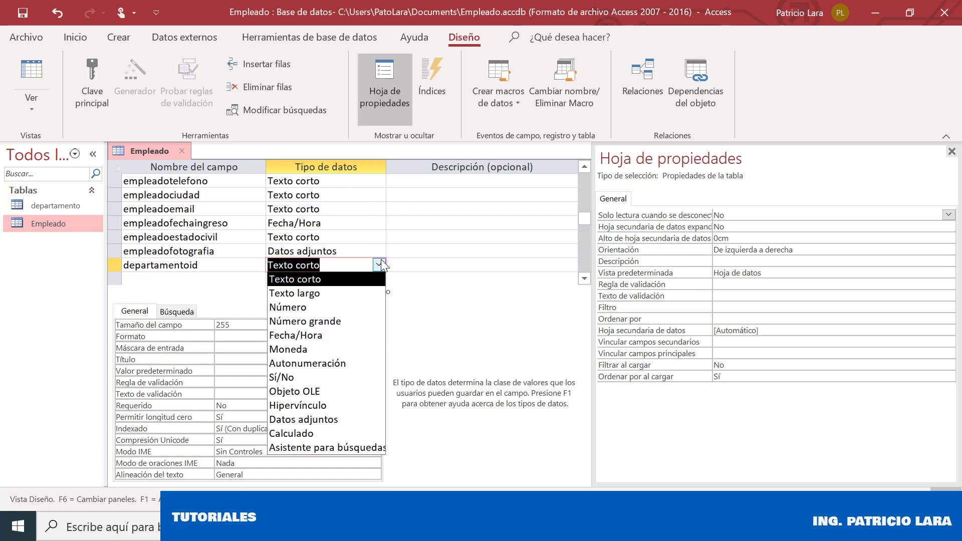
left_click(345, 307)
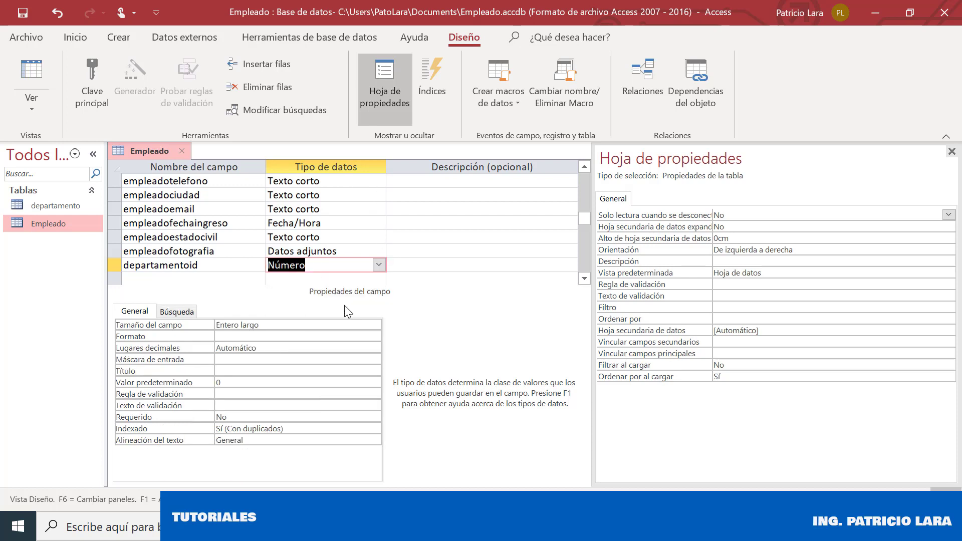
key("shift+Tab")
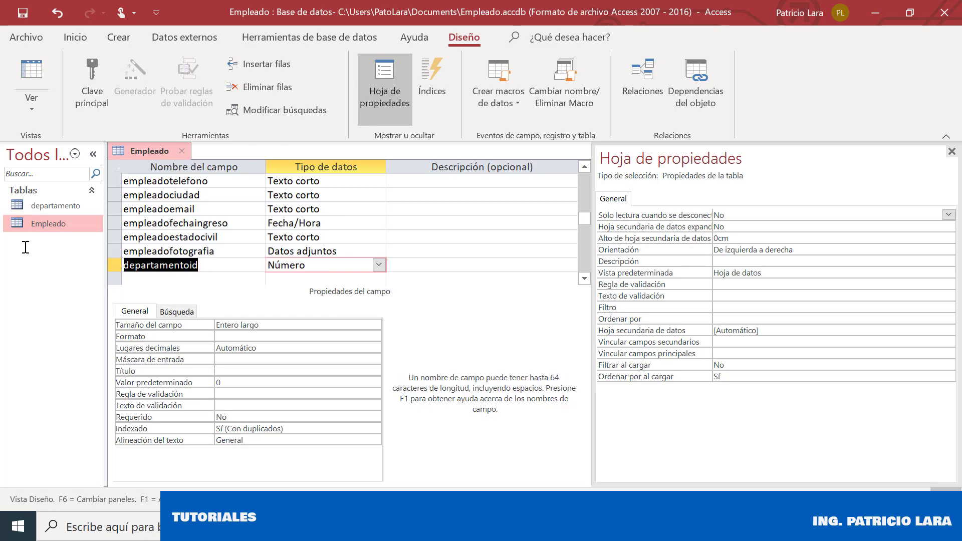
type("iddepart")
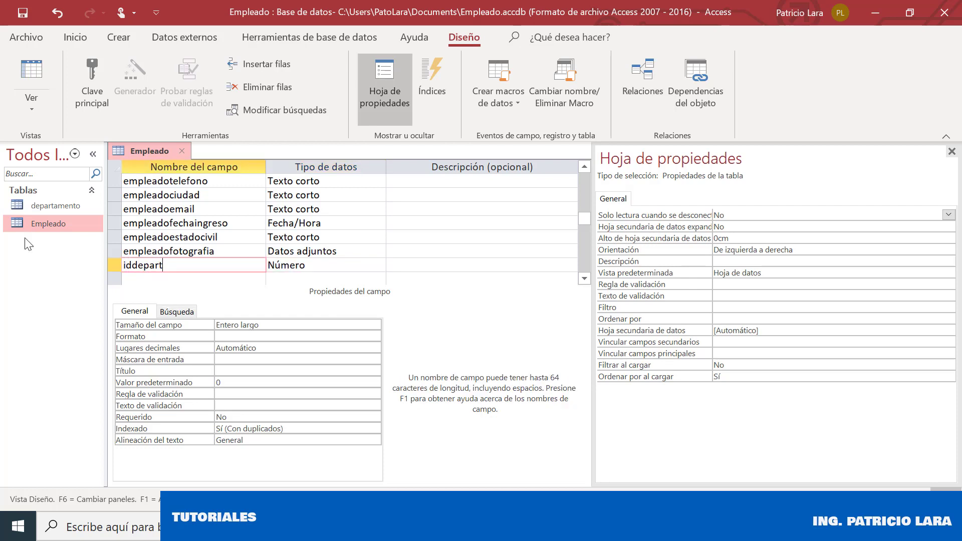
key("BackSpace")
key("BackSpace")
key("BackSpace")
key("BackSpace")
type("partamento")
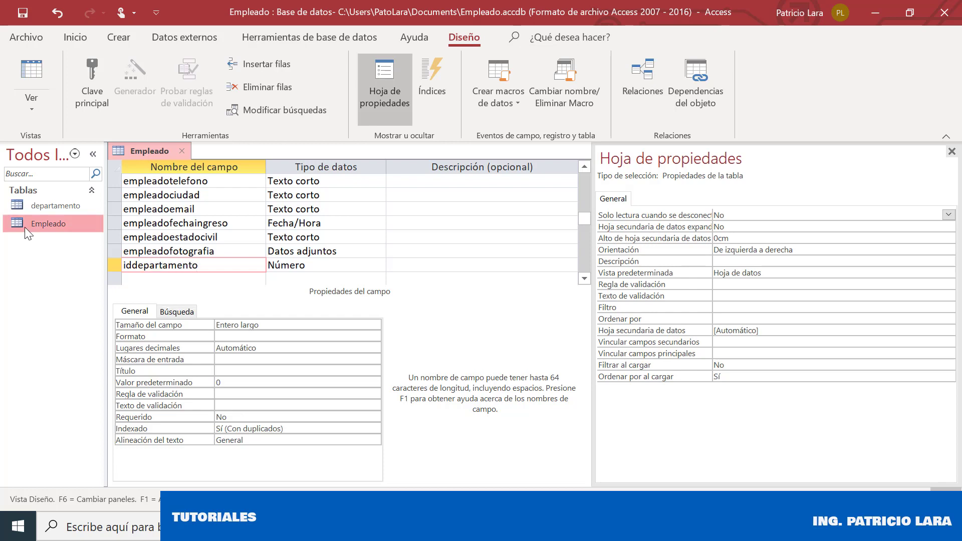
left_click(25, 18)
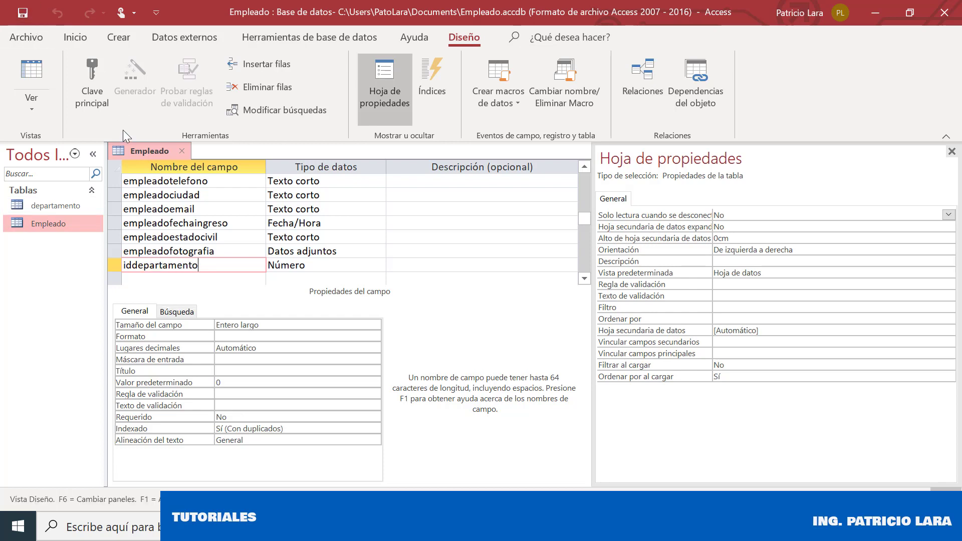
left_click(180, 150)
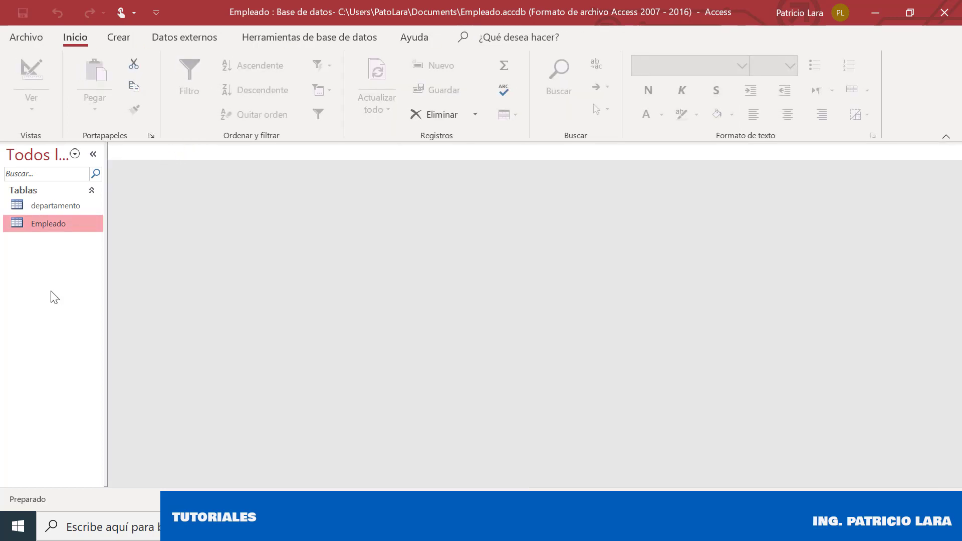
Create another blank table, switch it to Vista Diseño and save it as vacaciones
left_click(124, 36)
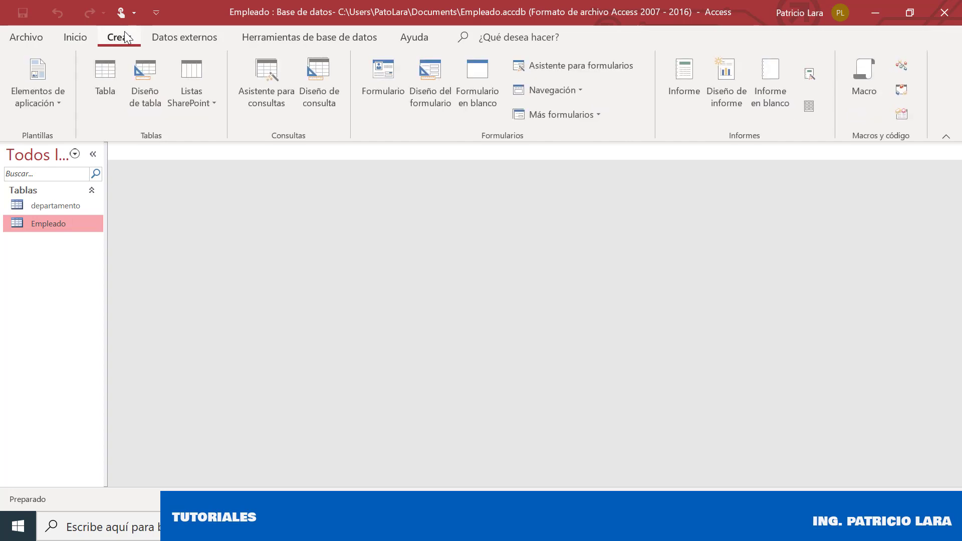
left_click(107, 77)
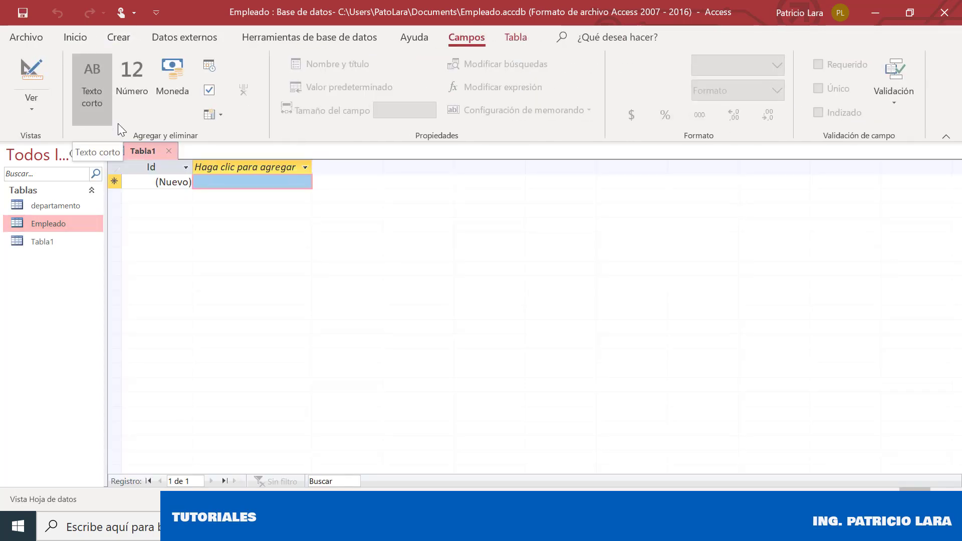
right_click(128, 149)
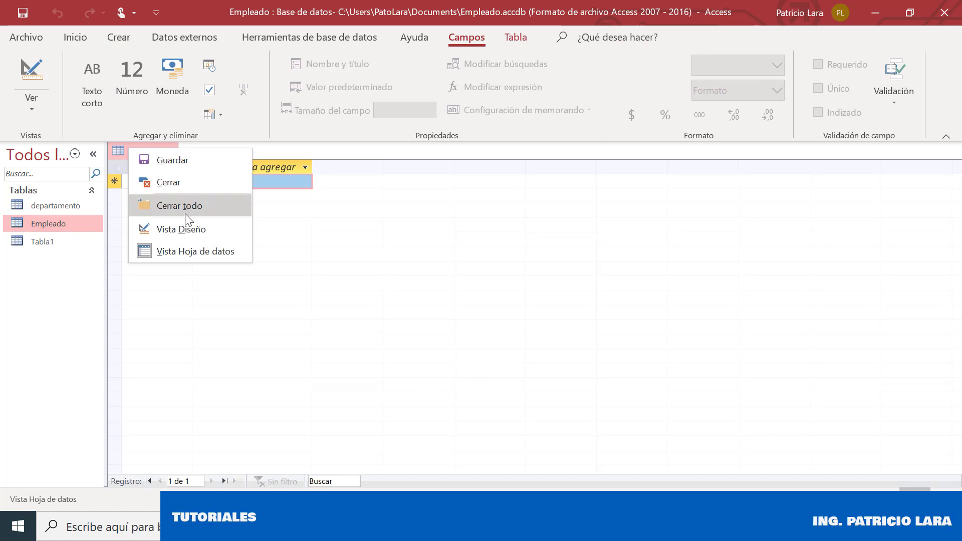
left_click(183, 229)
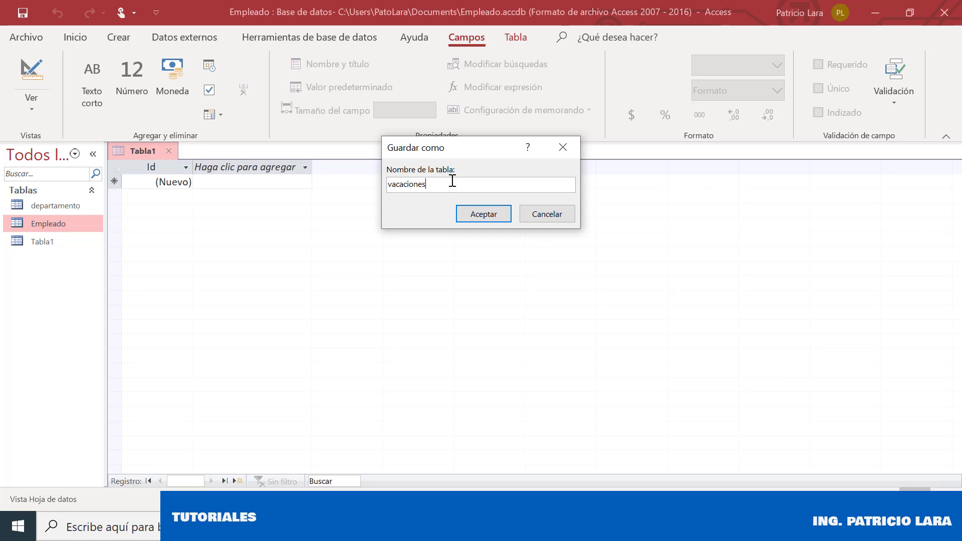
left_click(477, 214)
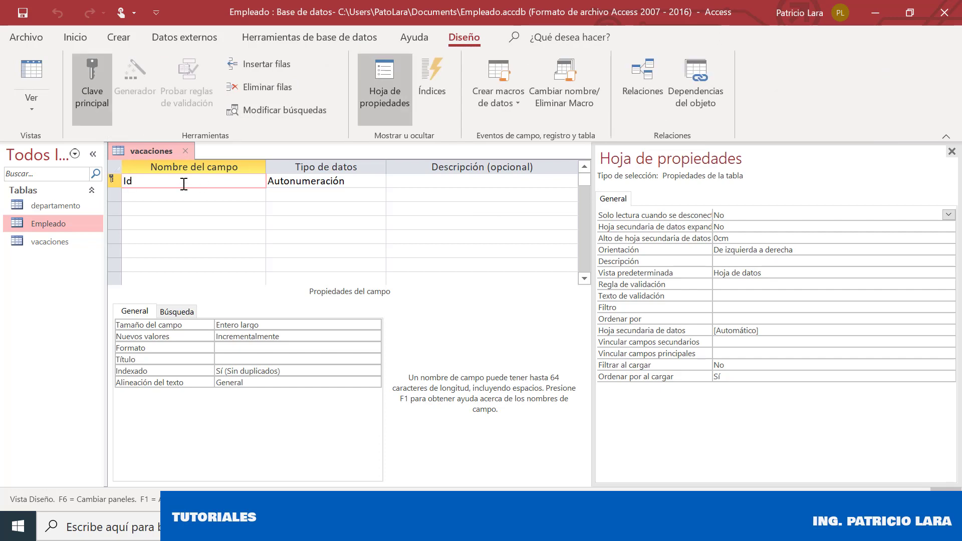
Enter fields Idvacaciones, idempleado, fechainicio and fechafin in the vacaciones table
type("vacaciones")
key("Down")
type("id")
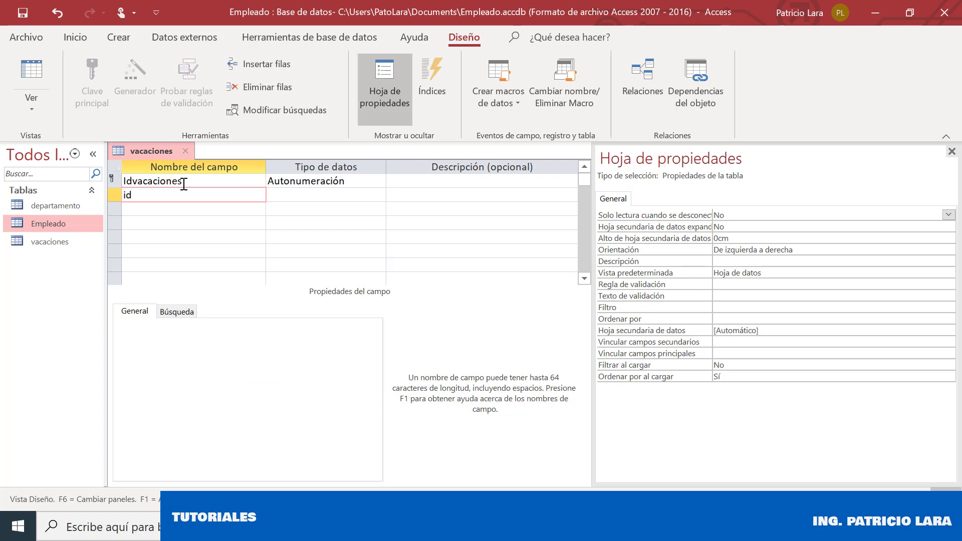
type("empleado")
key("Down")
type("fe")
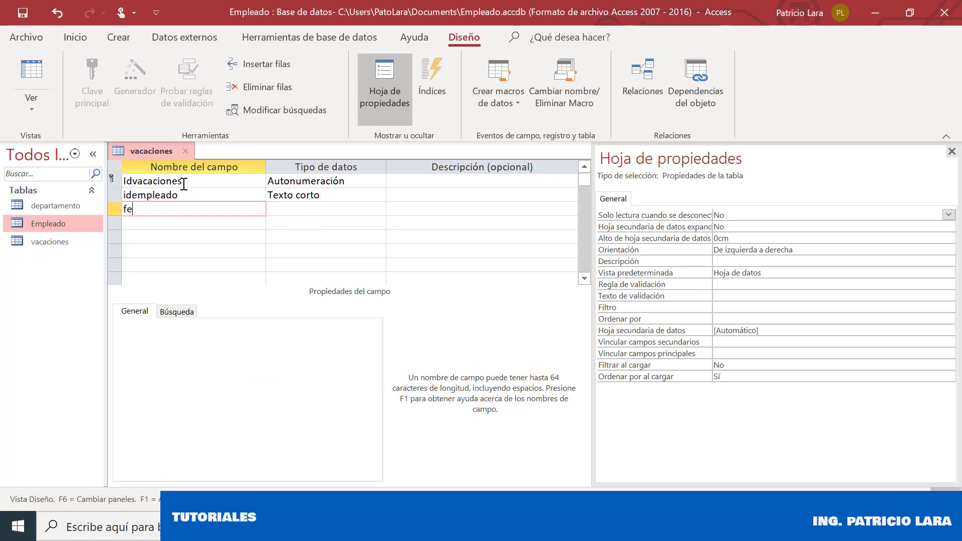
type("cha_in")
key("BackSpace")
key("BackSpace")
key("BackSpace")
type("inicio")
key("Down")
type("fech")
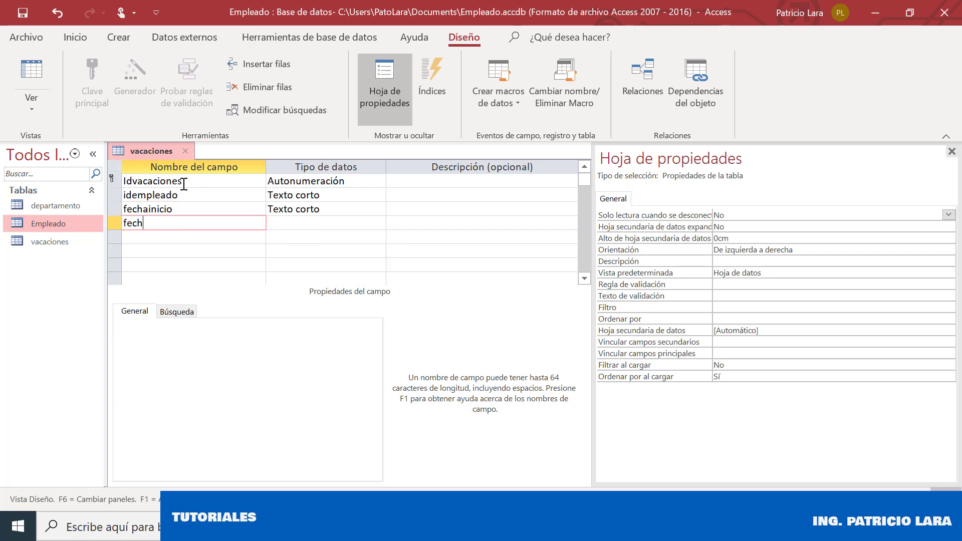
type("afin")
key("Tab")
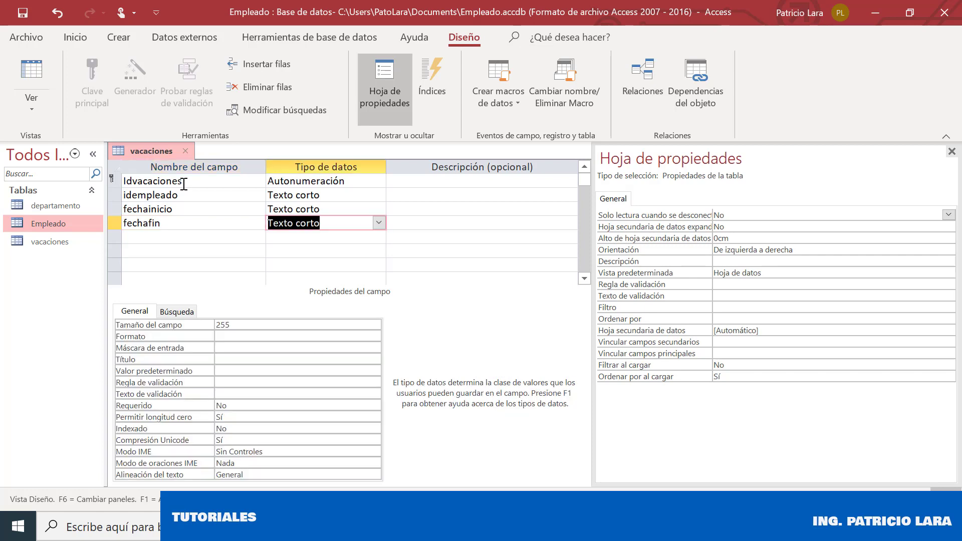
Make idempleado a Número field and fechainicio and fechafin Fecha/Hora fields
left_click(378, 195)
left_click(351, 237)
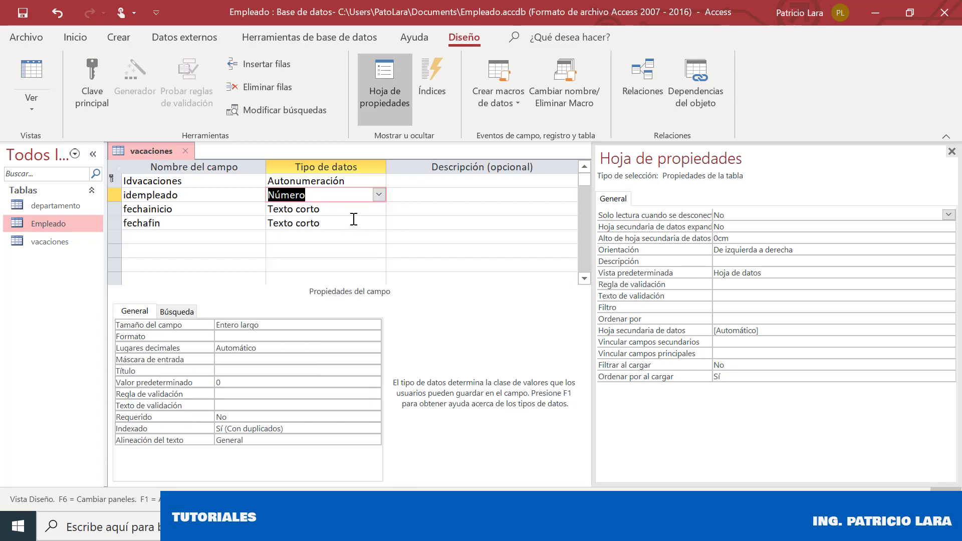
left_click(372, 207)
left_click(378, 208)
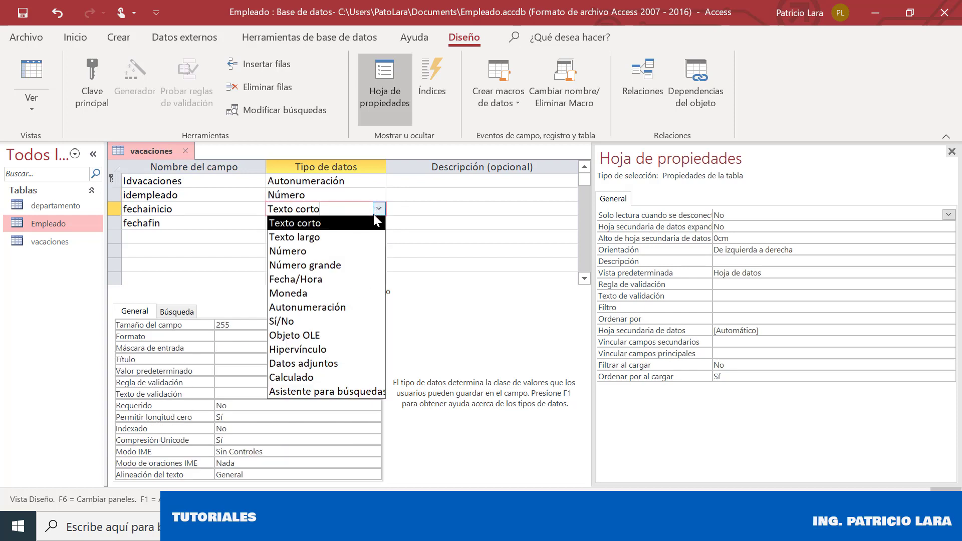
left_click(345, 255)
left_click(381, 223)
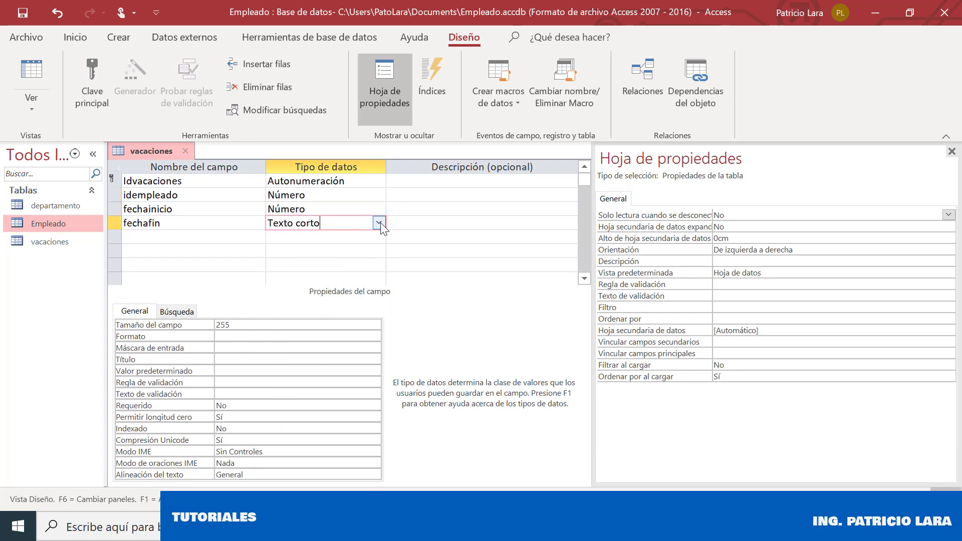
left_click(380, 223)
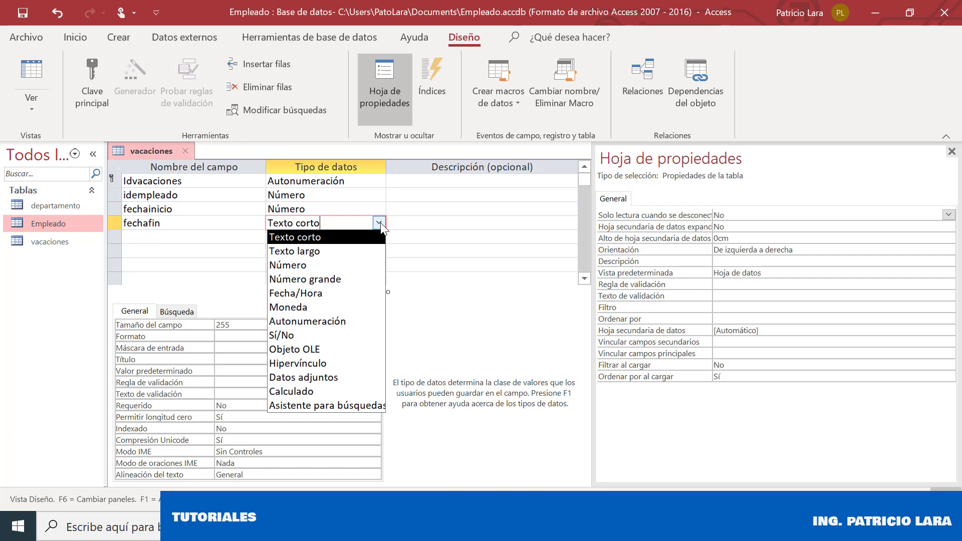
left_click(380, 223)
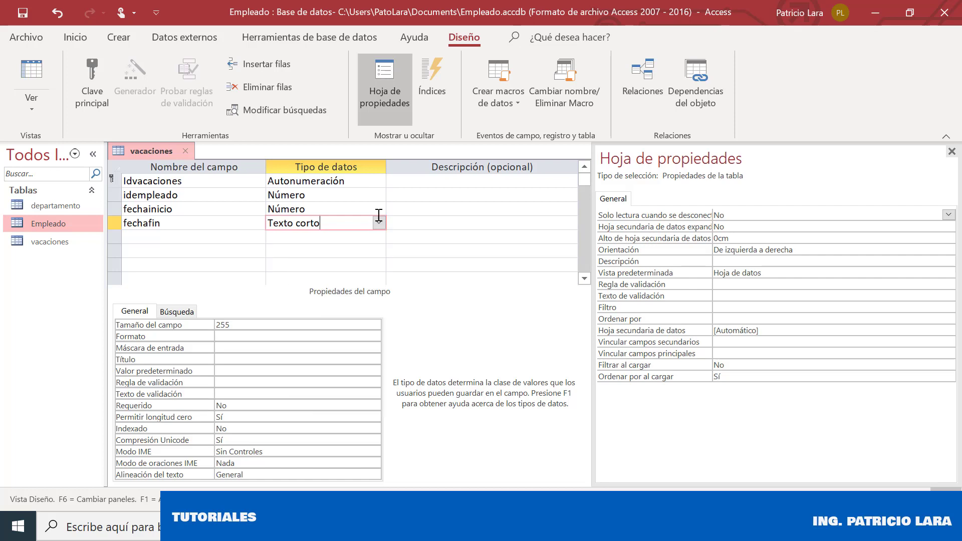
left_click(379, 209)
left_click(361, 278)
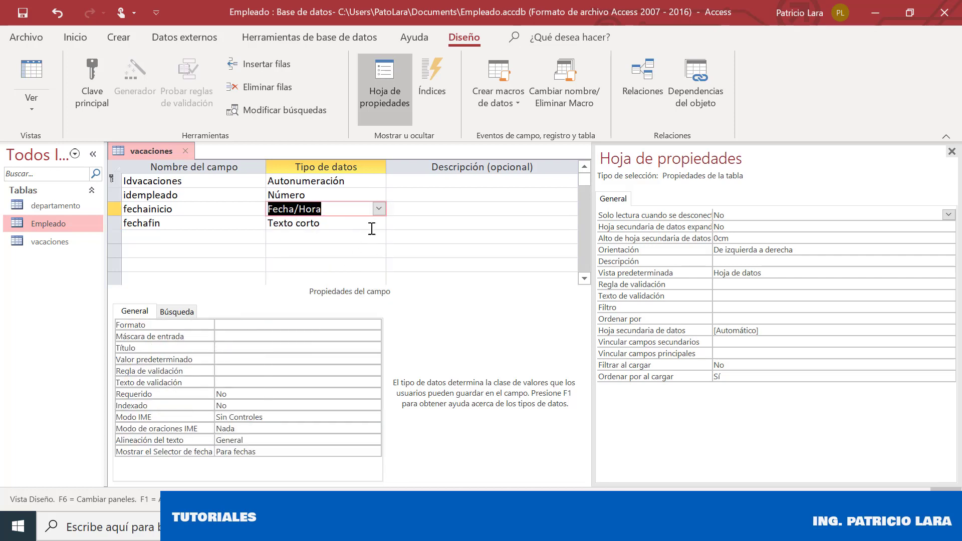
left_click(378, 224)
left_click(346, 292)
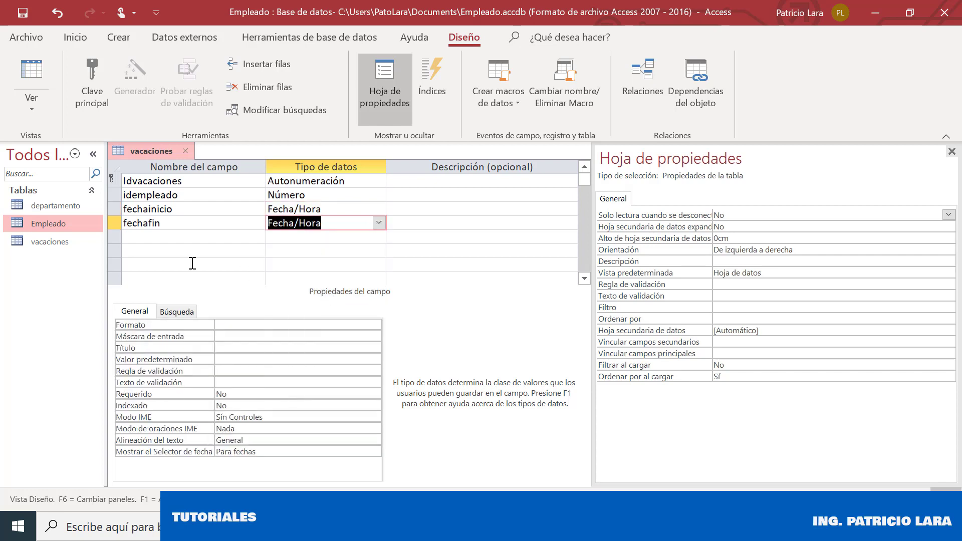
Add a diasusados Número field and close the vacaciones design
left_click(178, 237)
type("dias")
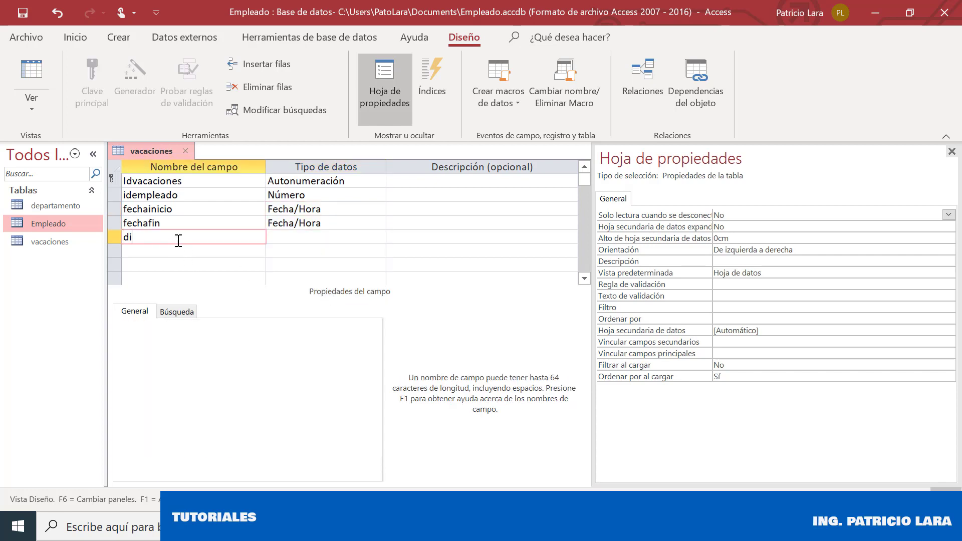
type("dos")
left_click(365, 236)
left_click(379, 237)
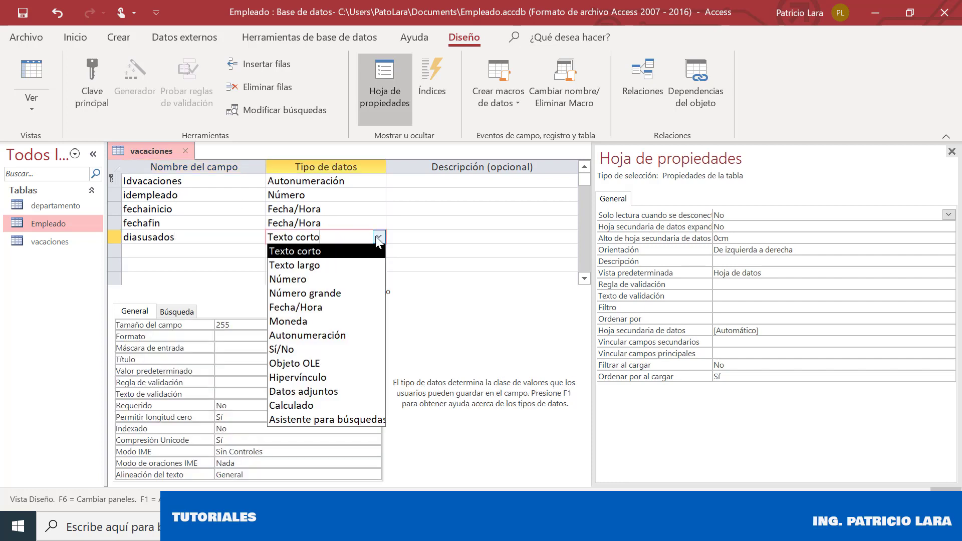
left_click(308, 277)
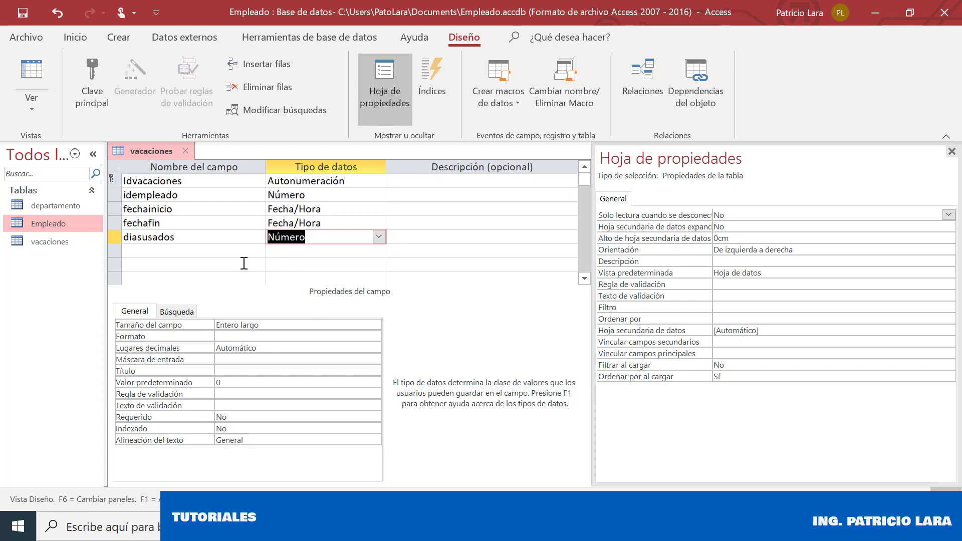
left_click(197, 219)
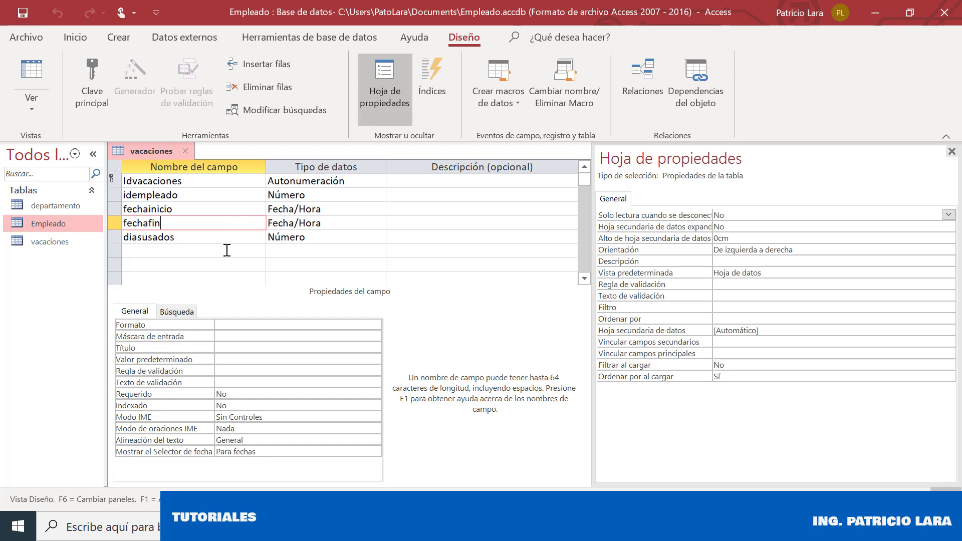
left_click(190, 151)
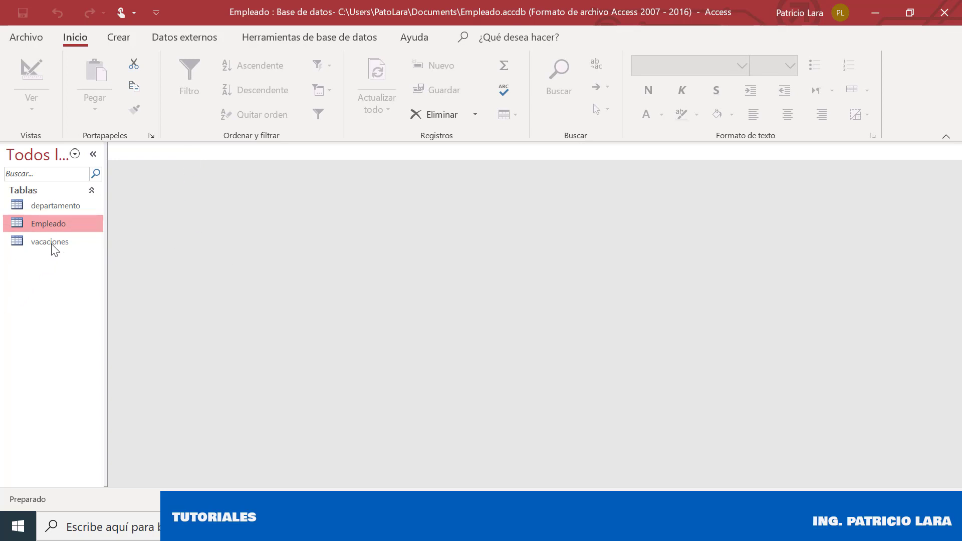
Open the departamento, Empleado and vacaciones tables in datasheet view
left_click(70, 209)
double_click(71, 208)
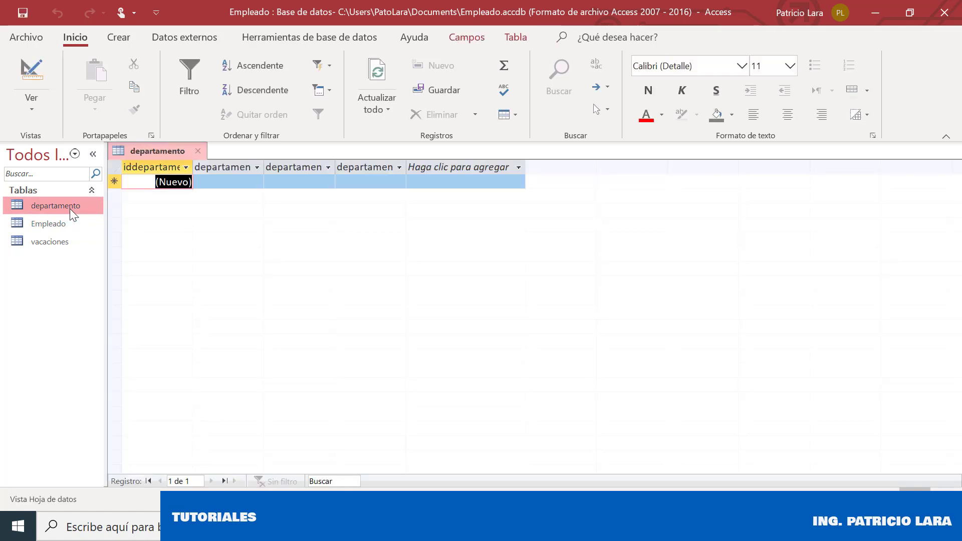
double_click(70, 226)
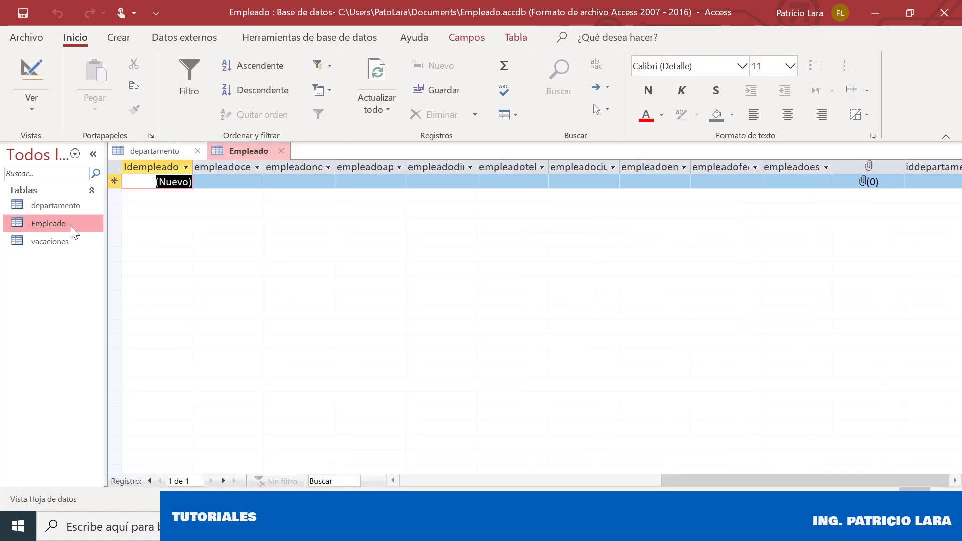
double_click(71, 245)
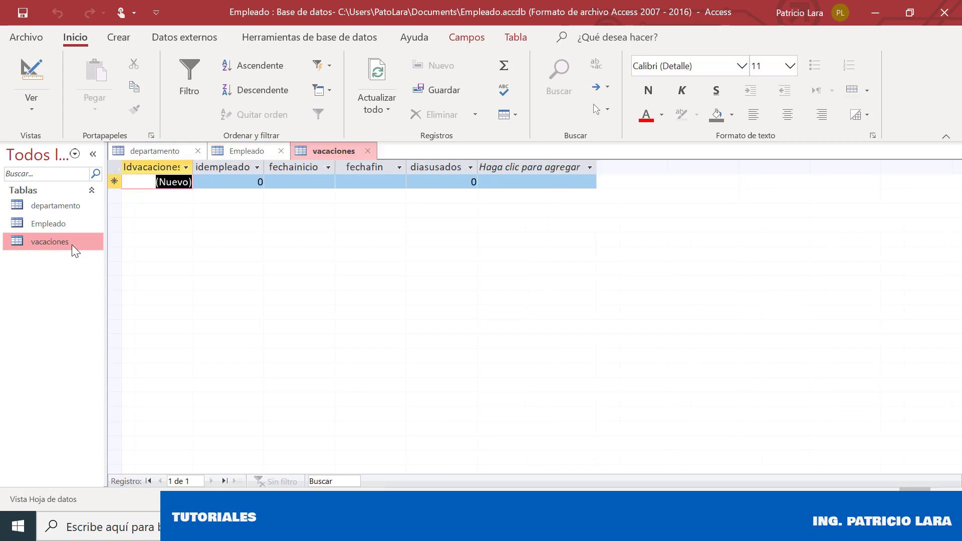
Close all three datasheets and switch to the Crear ribbon
left_click(368, 151)
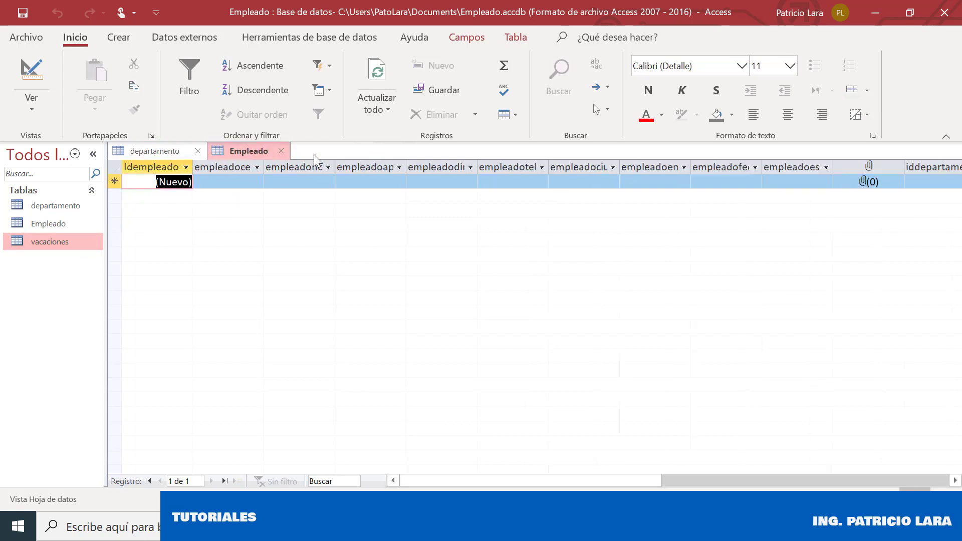
left_click(281, 152)
left_click(199, 149)
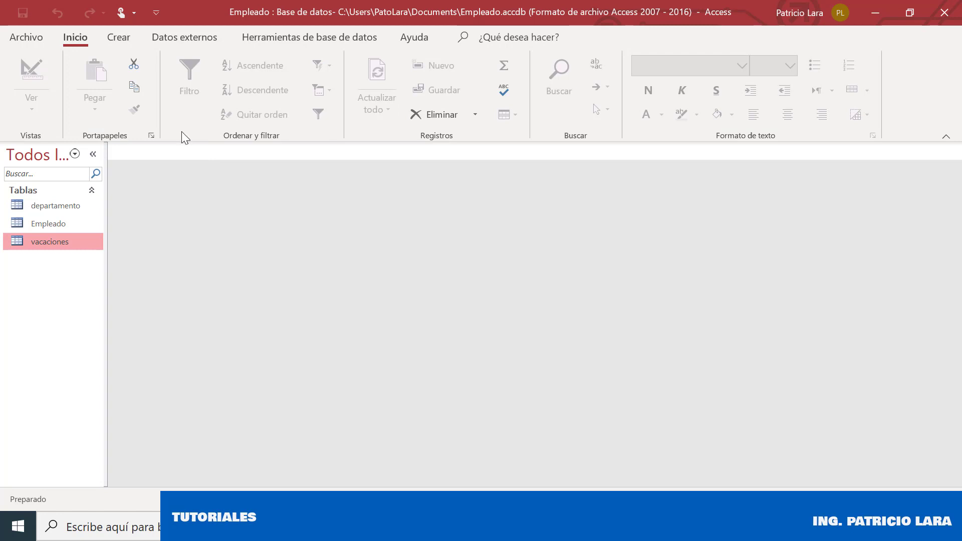
left_click(134, 33)
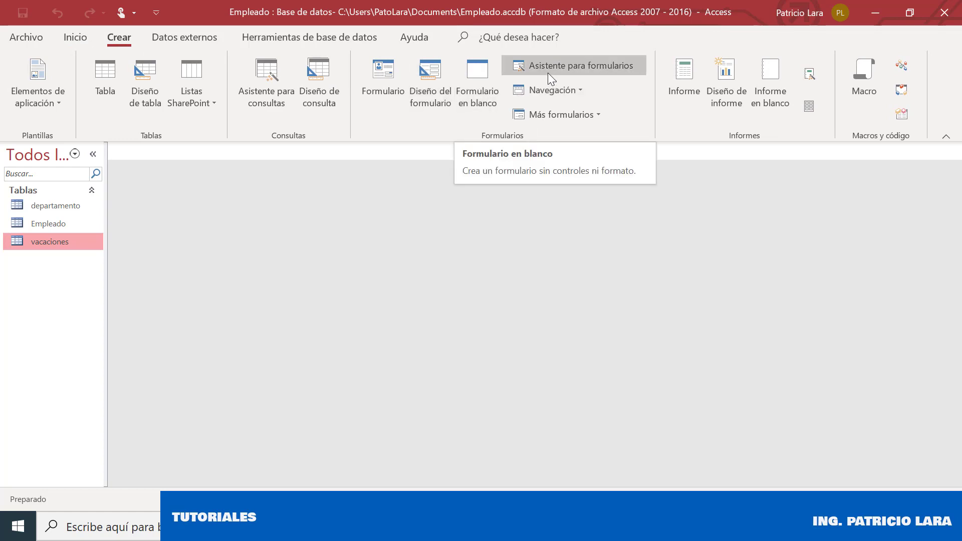
left_click(627, 65)
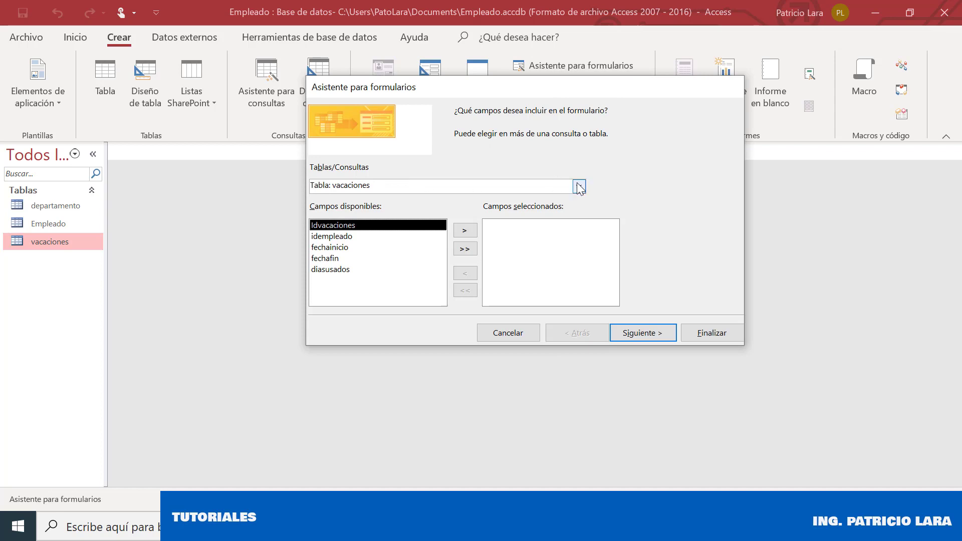
left_click(578, 185)
left_click(340, 212)
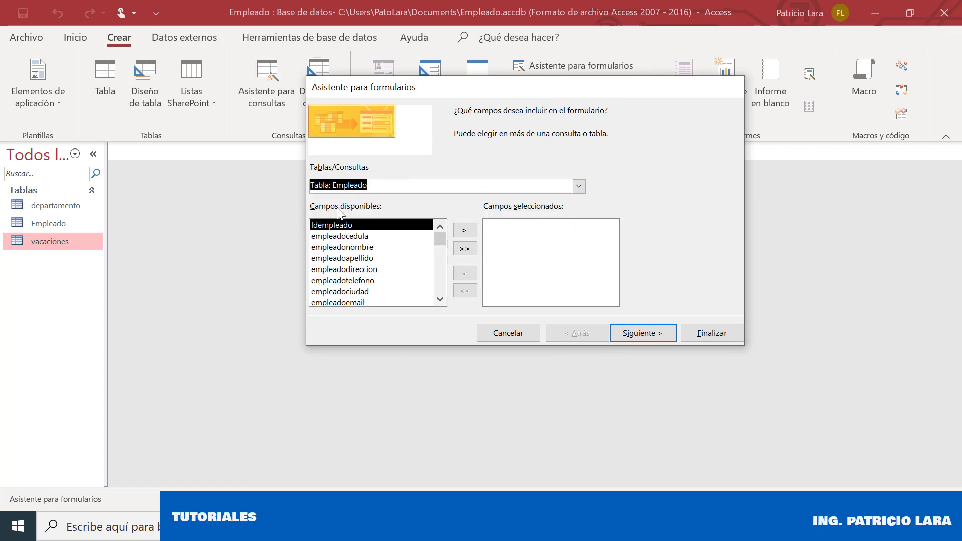
left_click(465, 249)
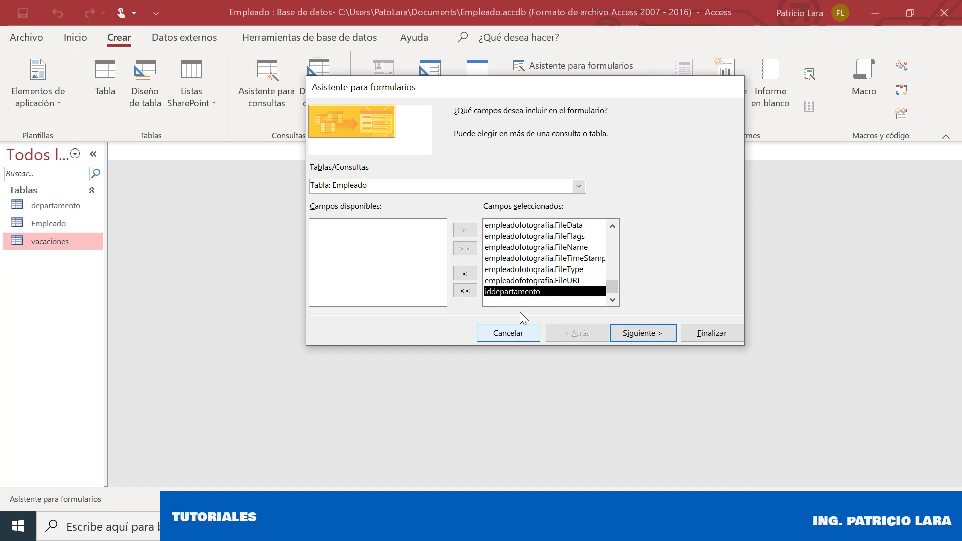
left_click(534, 284)
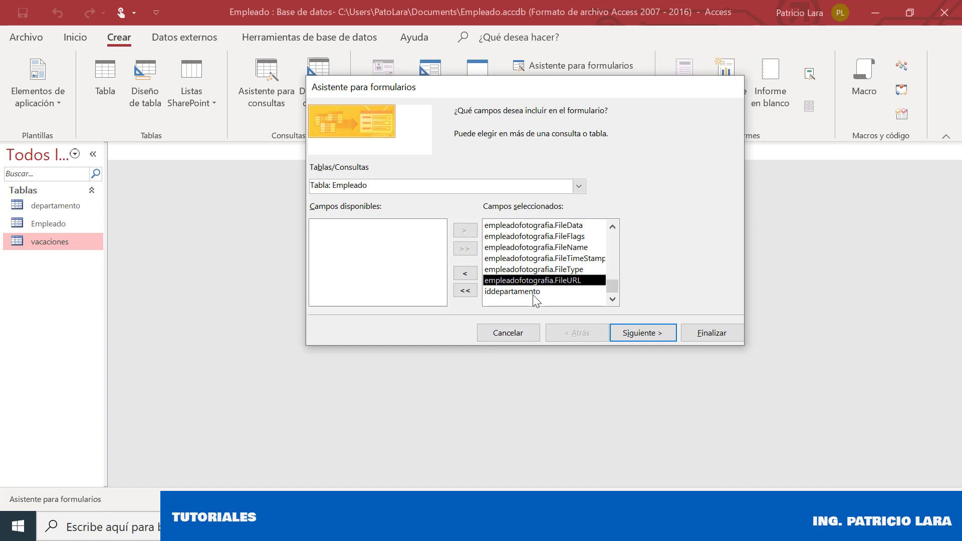
left_click(534, 293)
left_click(514, 335)
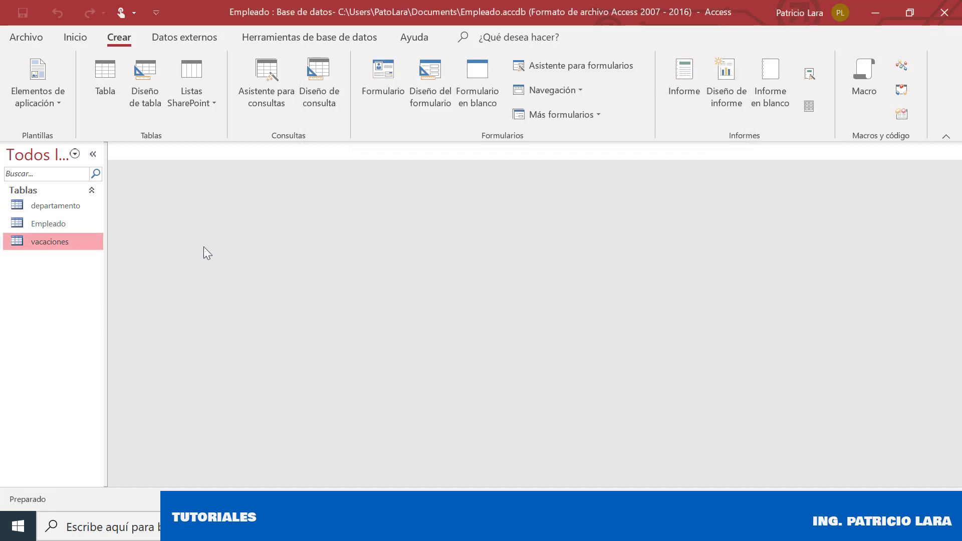
Open Relaciones from Herramientas de base de datos and add departamento, Empleado and vacaciones tables
left_click(289, 42)
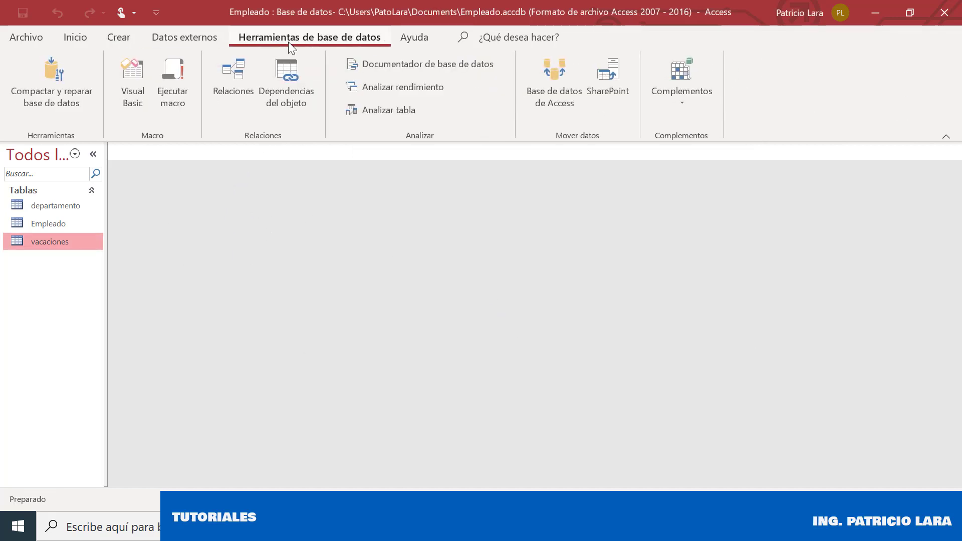
left_click(236, 98)
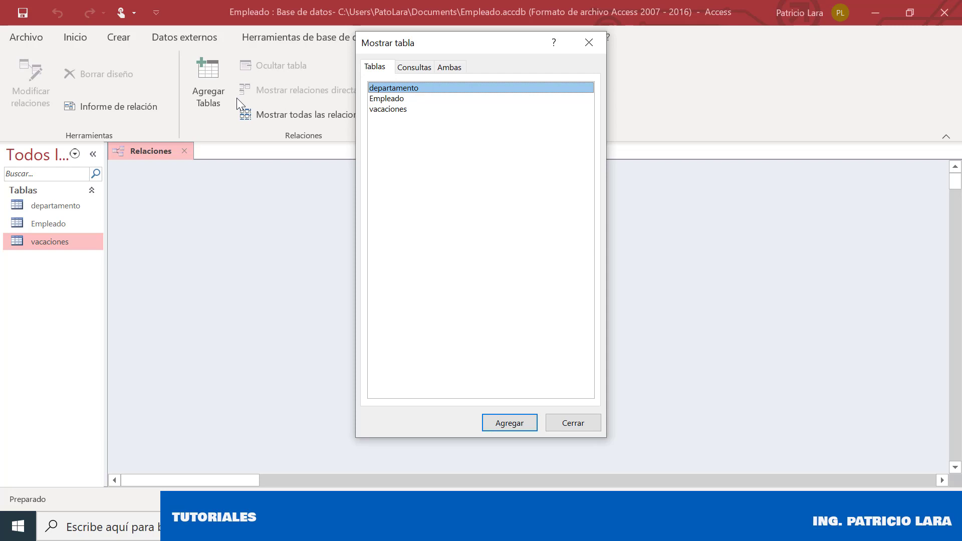
left_click(520, 426)
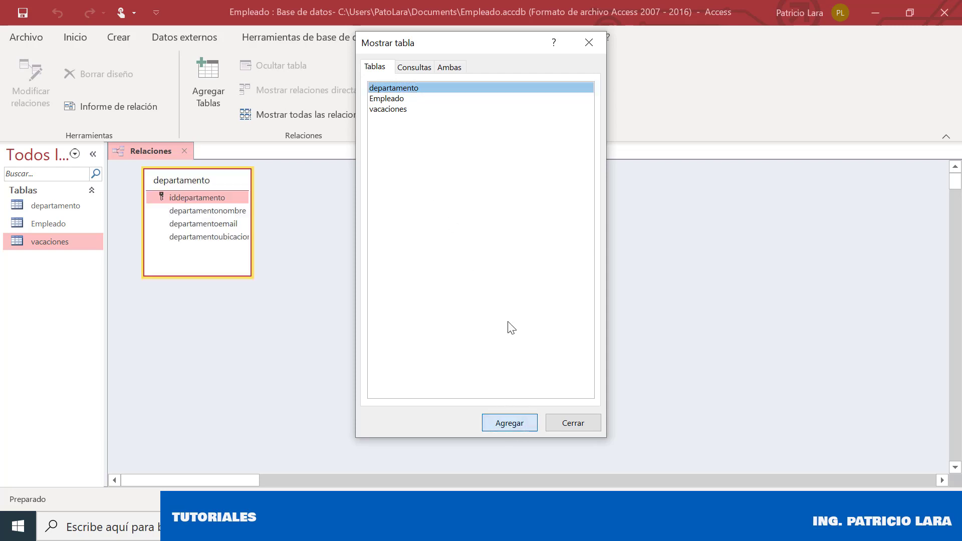
left_click(416, 98)
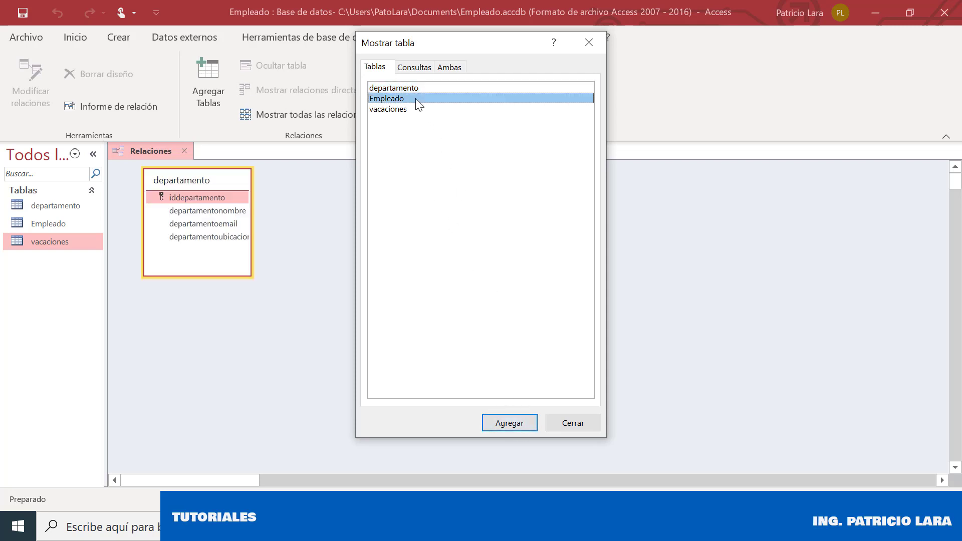
left_click(522, 424)
left_click(442, 109)
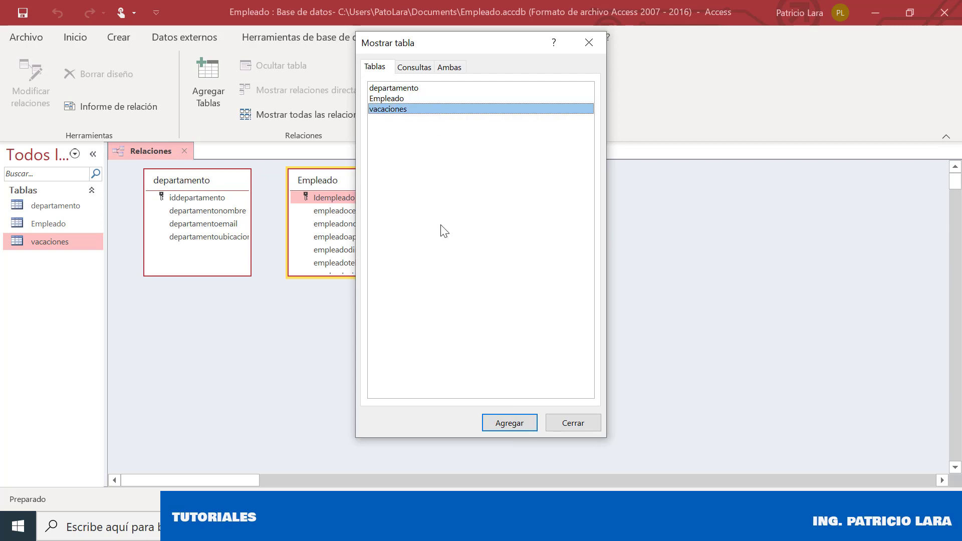
left_click(499, 426)
left_click(561, 422)
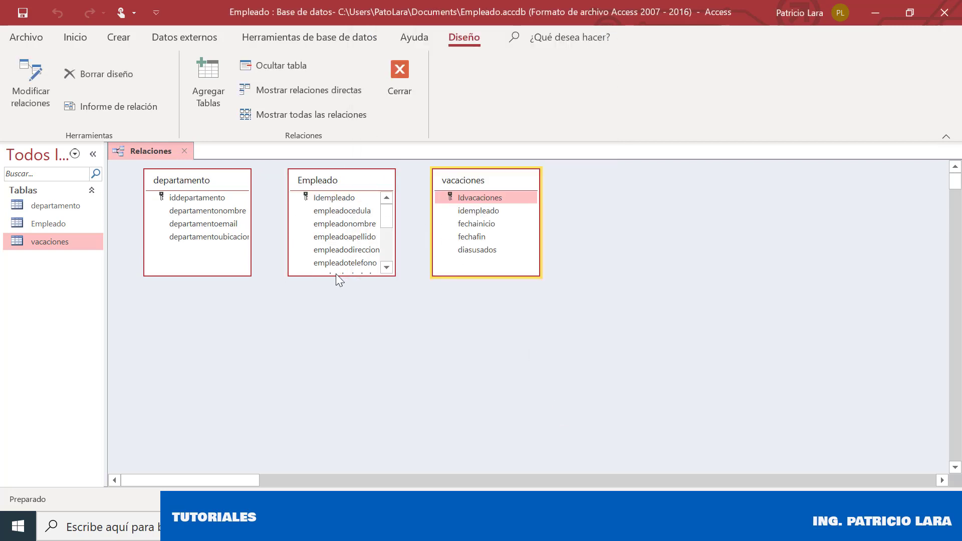
Enlarge the Empleado box, shift vacaciones right, and drag departamento.iddepartamento onto Empleado.iddepartamento
left_click_drag(336, 274, 345, 351)
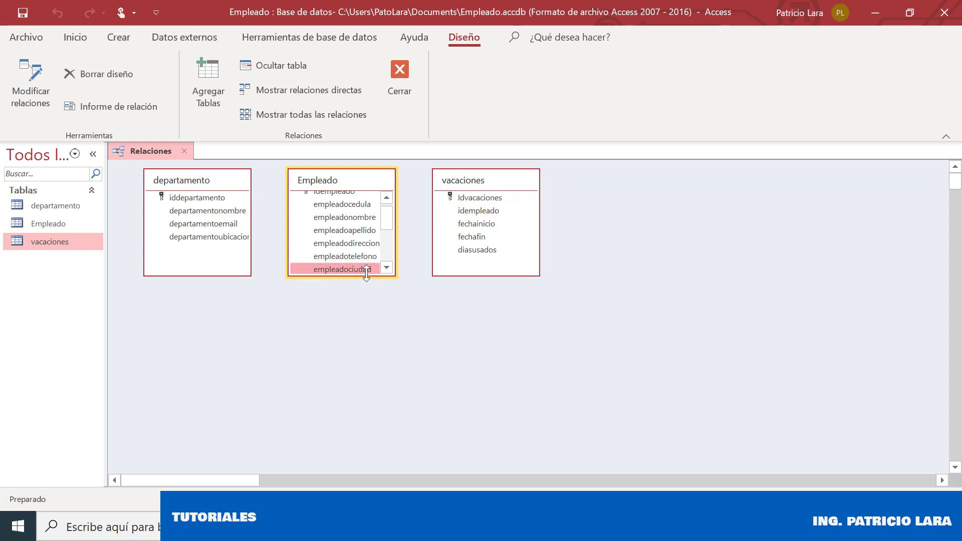
left_click_drag(366, 277, 367, 405)
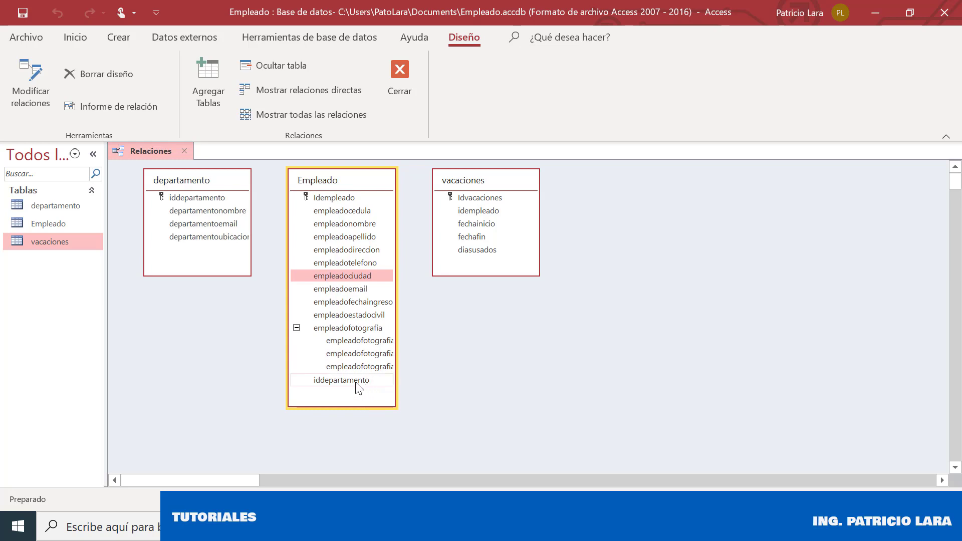
left_click_drag(471, 182, 498, 180)
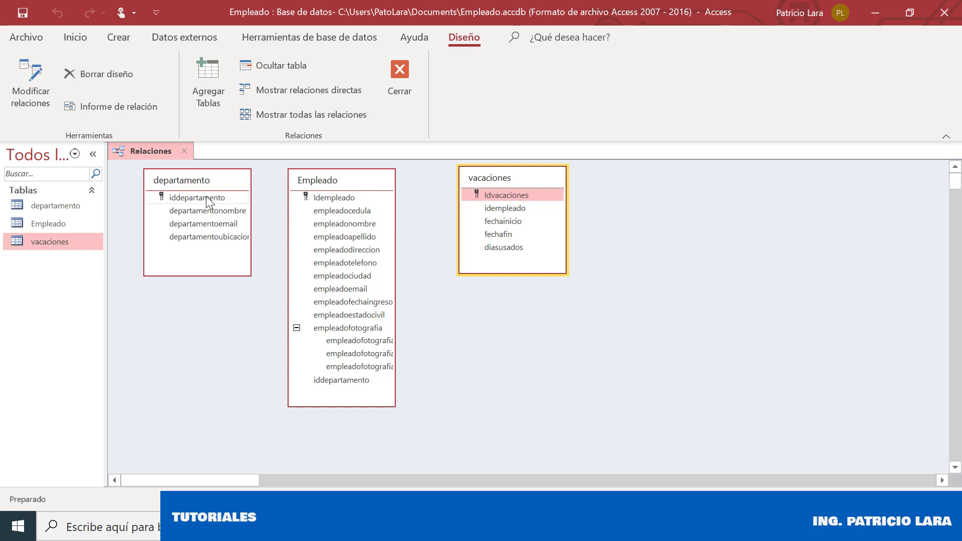
left_click(329, 381)
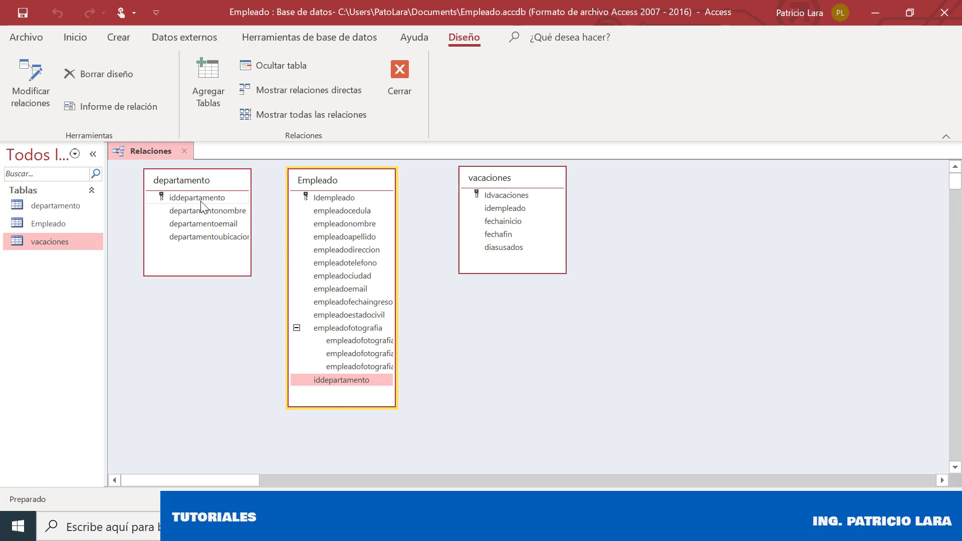
left_click_drag(201, 199, 322, 385)
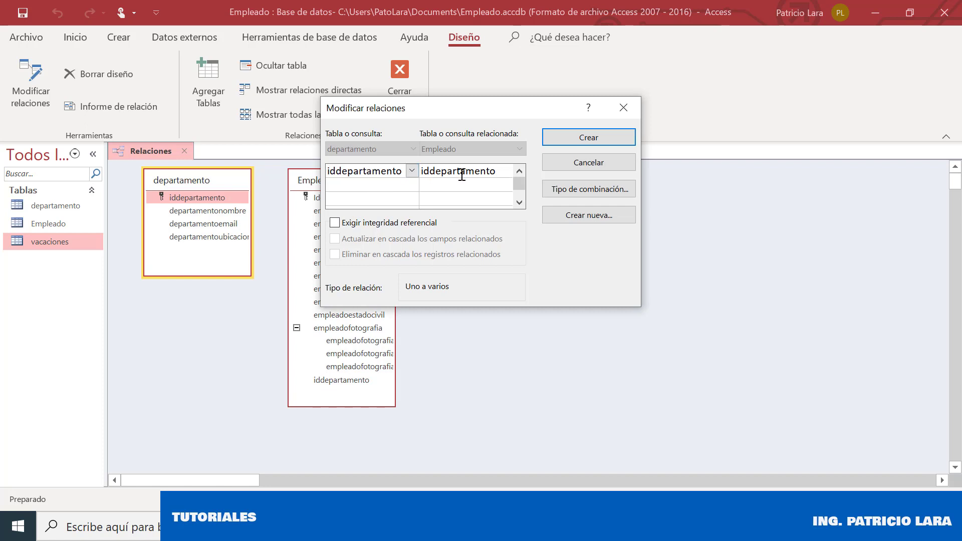
Create the departamento–Empleado relationship with referential integrity and cascading updates
left_click(335, 223)
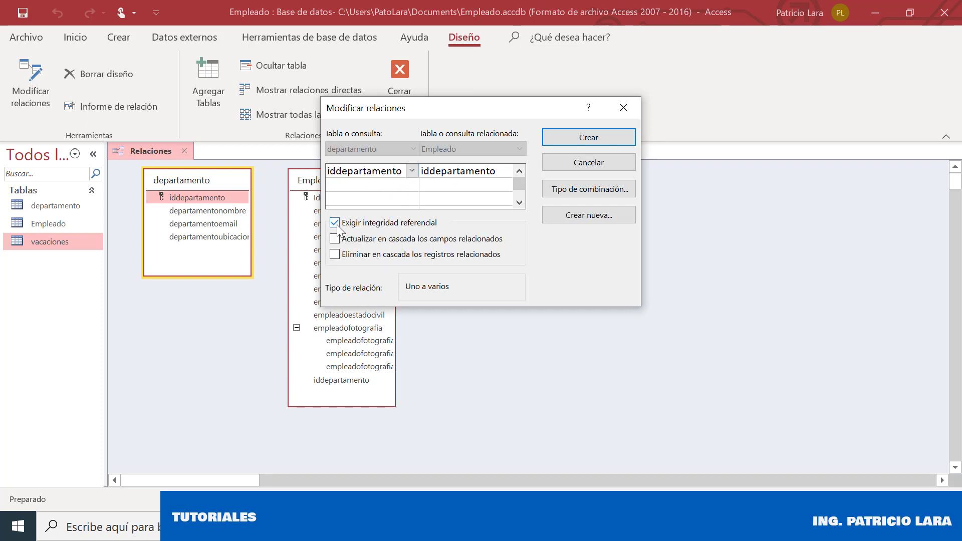
left_click(393, 240)
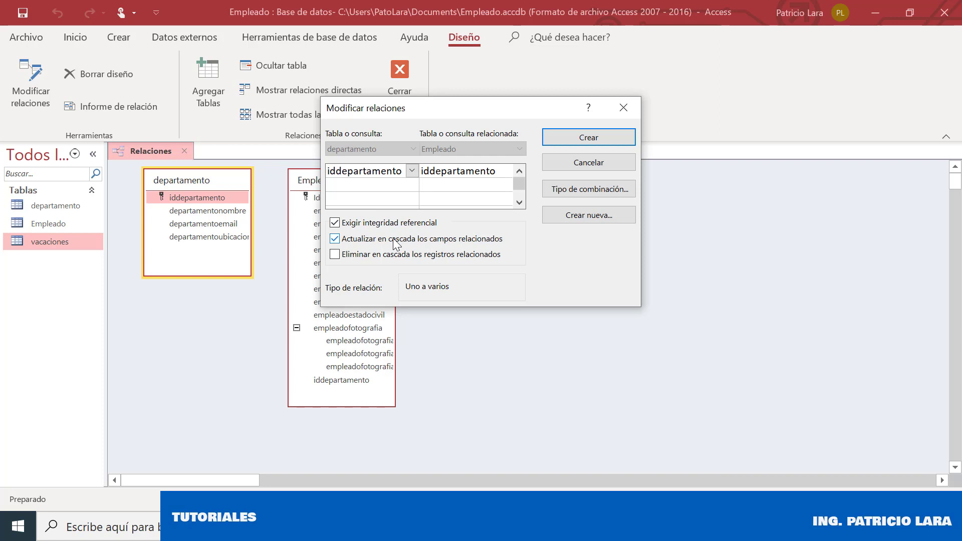
left_click(584, 137)
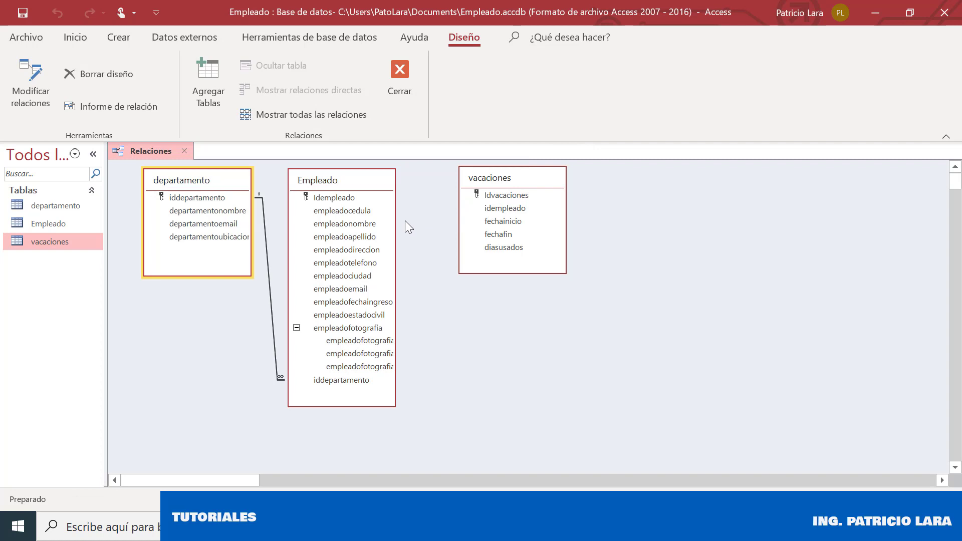
Link Empleado.Idempleado to vacaciones.idempleado with referential integrity and cascading updates
left_click_drag(342, 198, 513, 211)
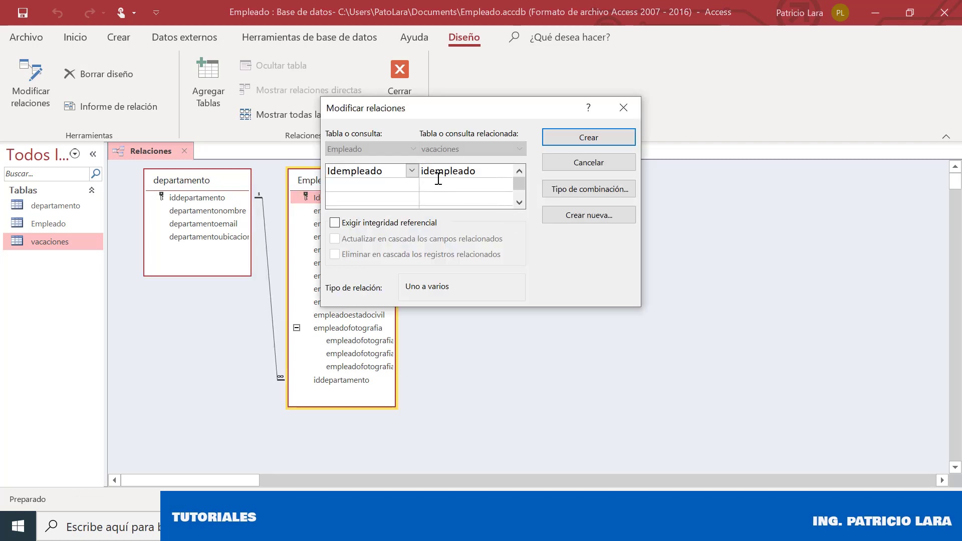
left_click(400, 224)
left_click(474, 239)
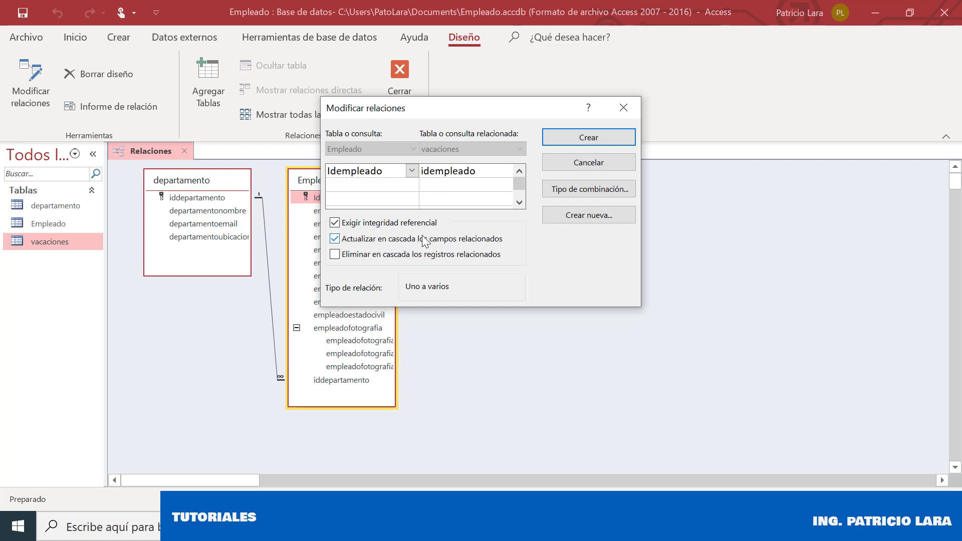
left_click(585, 140)
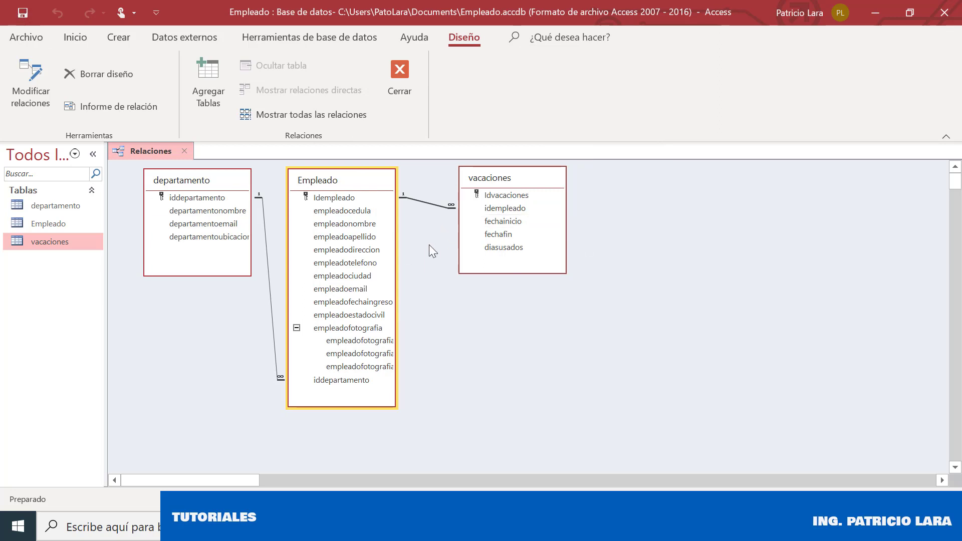
Review the Empleado–vacaciones relationship settings and cancel without changes
double_click(444, 208)
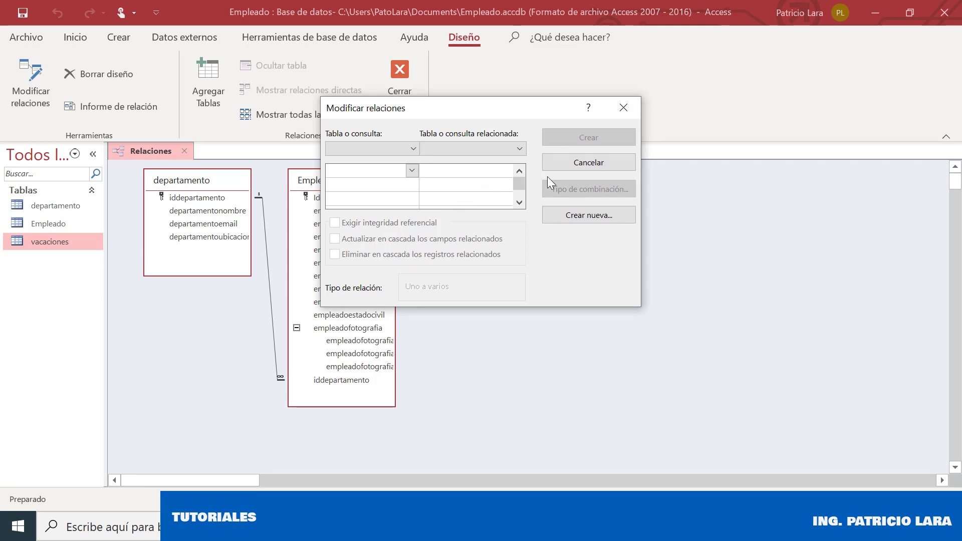
left_click(565, 163)
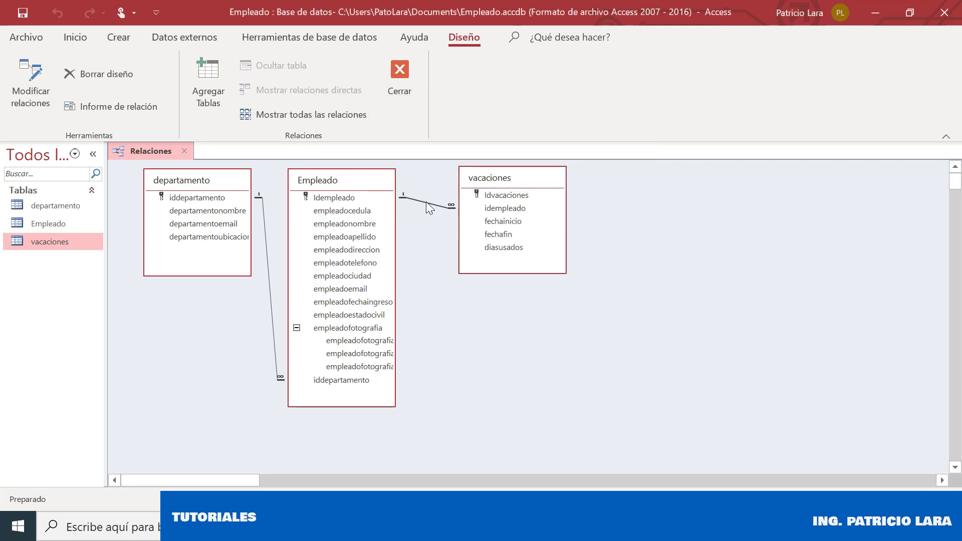
right_click(429, 209)
left_click(437, 213)
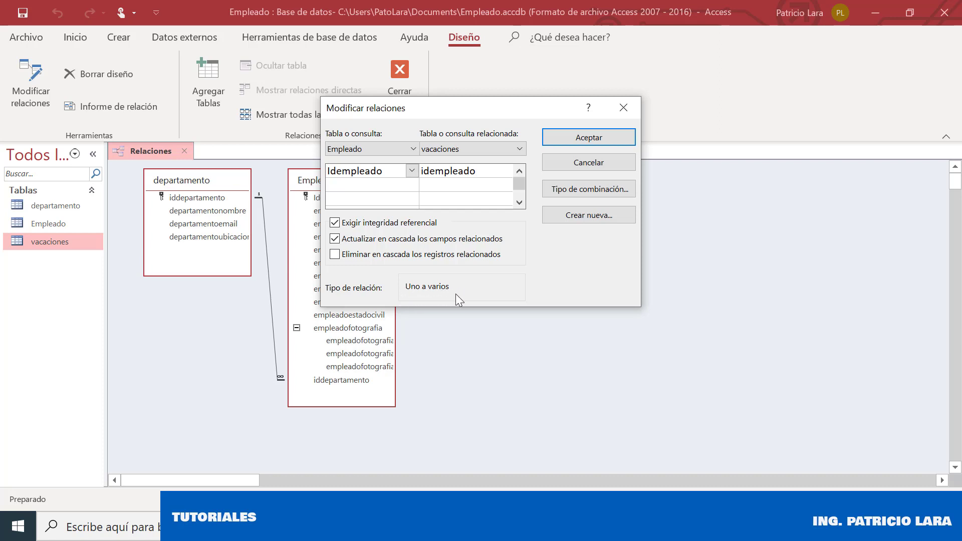
left_click(567, 165)
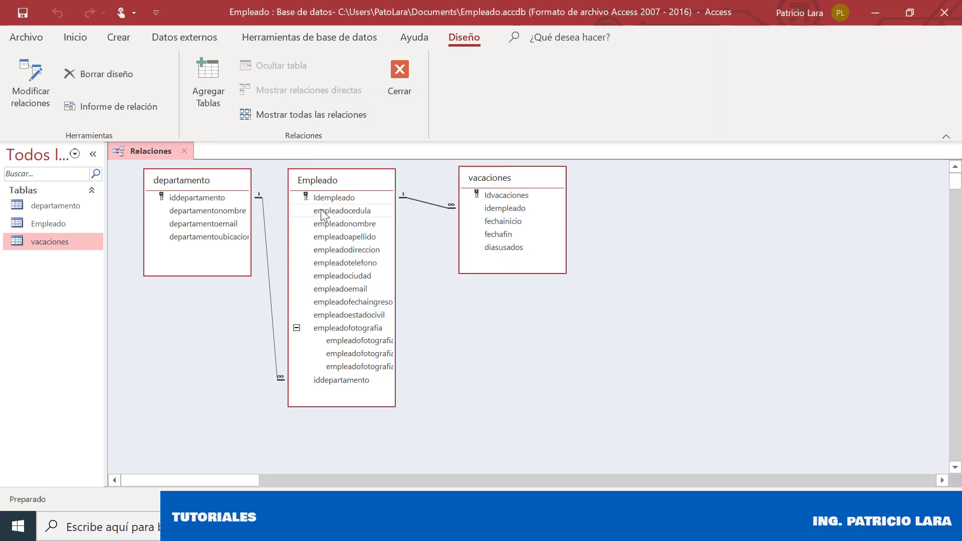
Review the departamento–Empleado relationship, then close the Relationships window
double_click(275, 338)
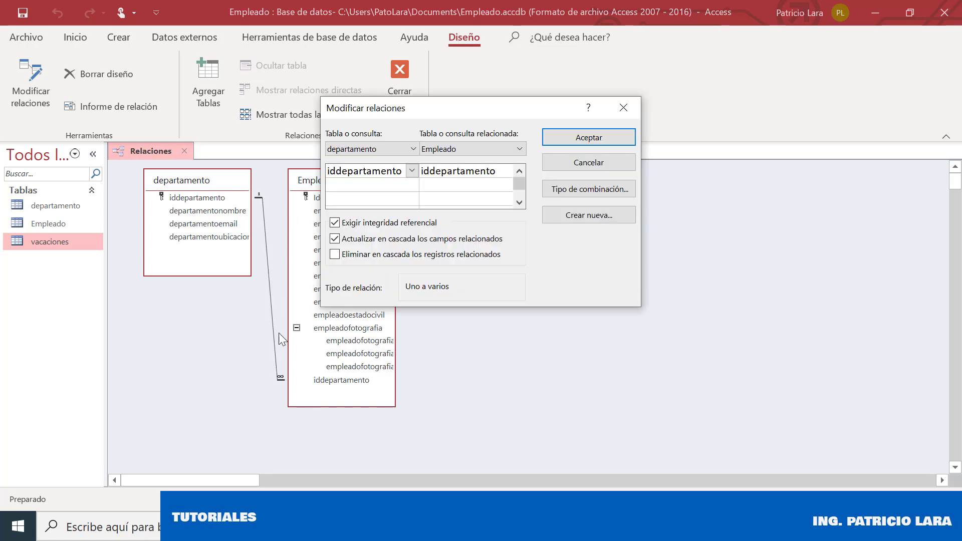
left_click(589, 163)
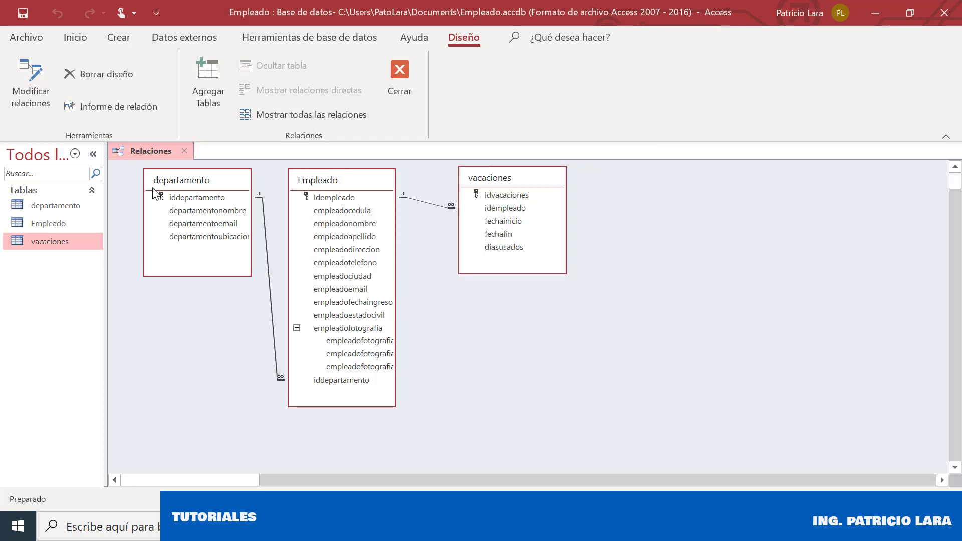
left_click(402, 94)
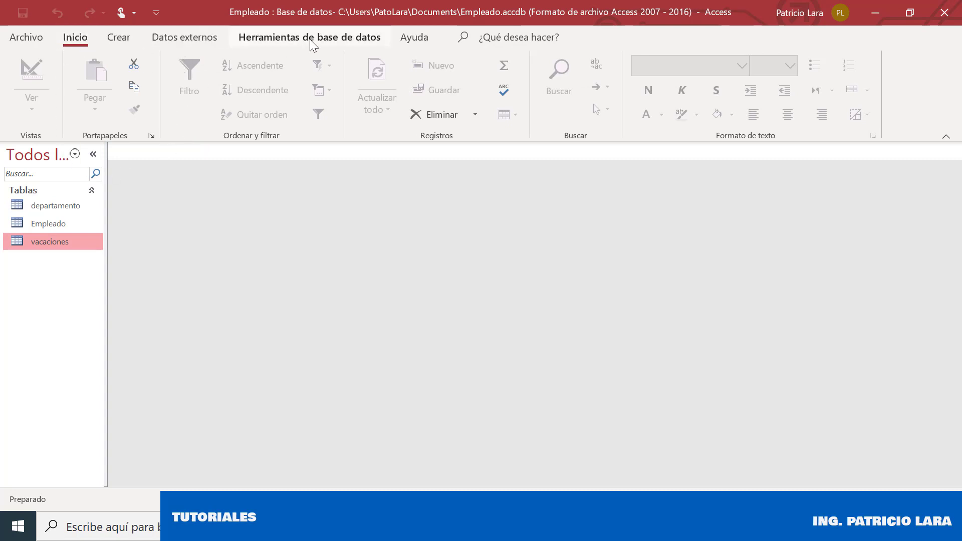
Start the Form Wizard on Tabla: Empleado and include all its fields
left_click(120, 43)
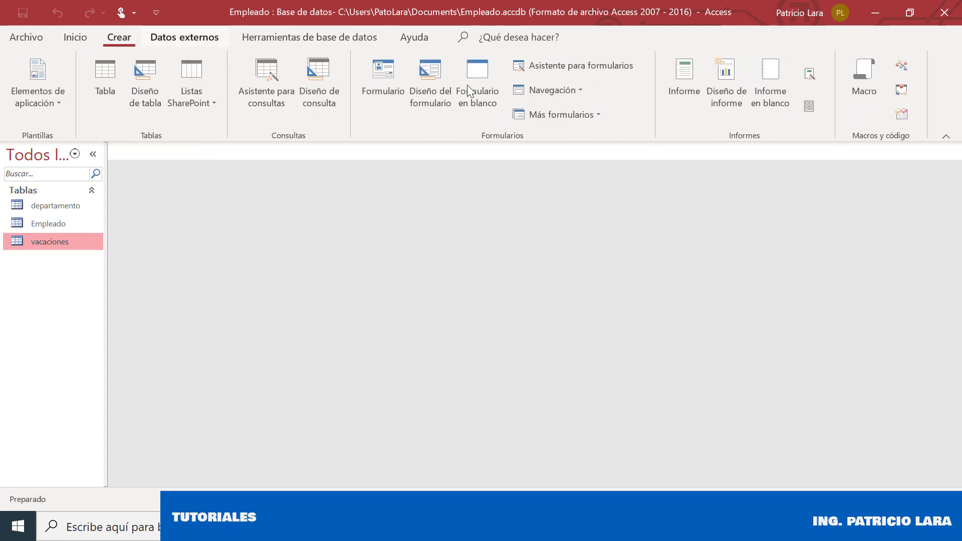
left_click(575, 67)
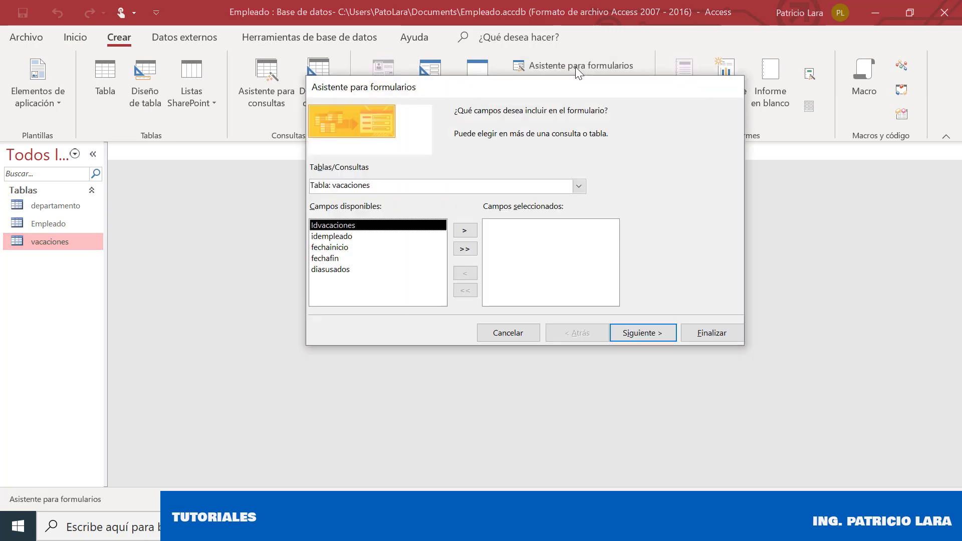
left_click(579, 186)
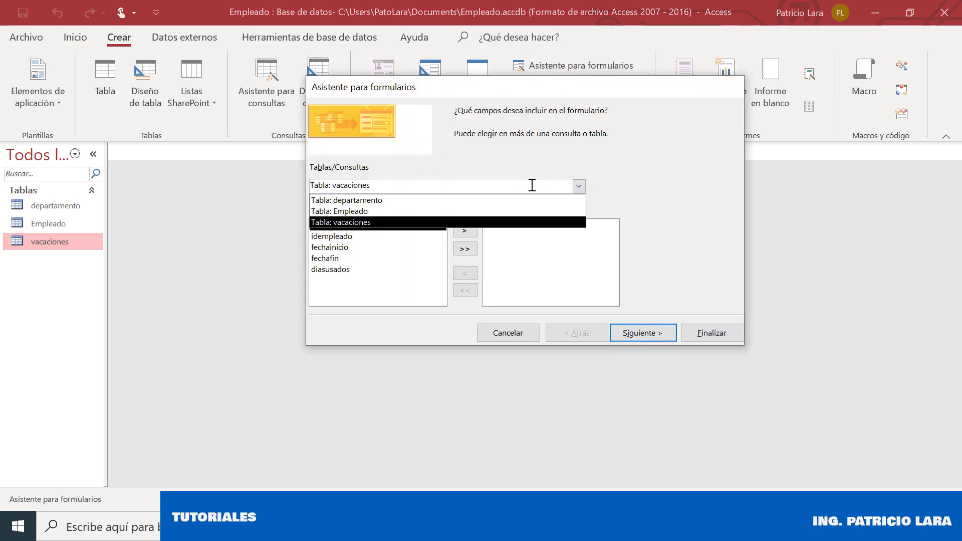
left_click(351, 211)
left_click(464, 249)
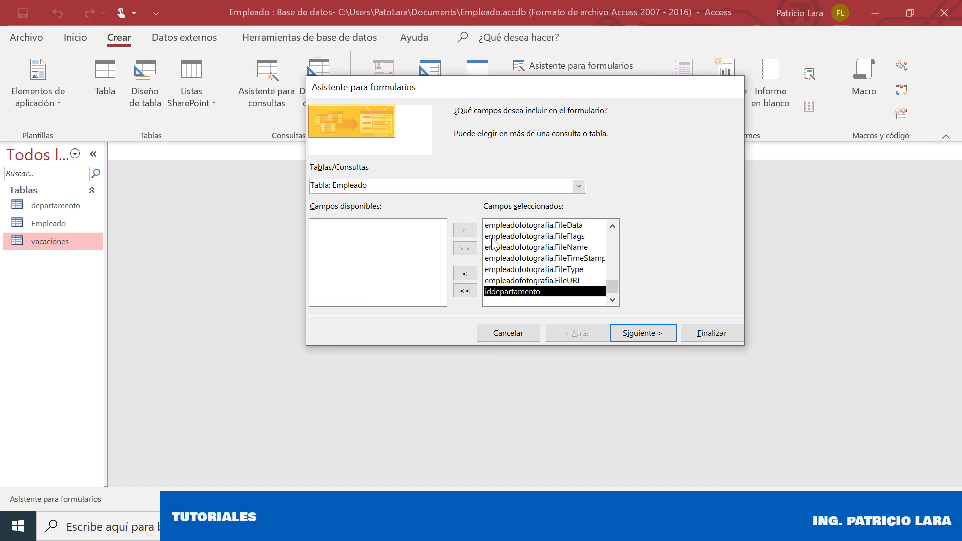
left_click(662, 333)
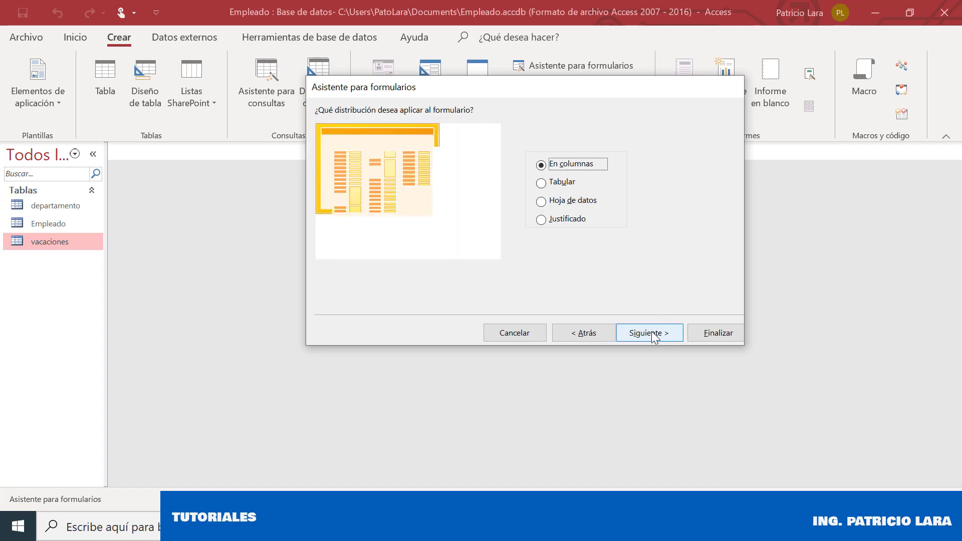
Choose the En columnas layout and finish the wizard to open the Empleado form
left_click(541, 183)
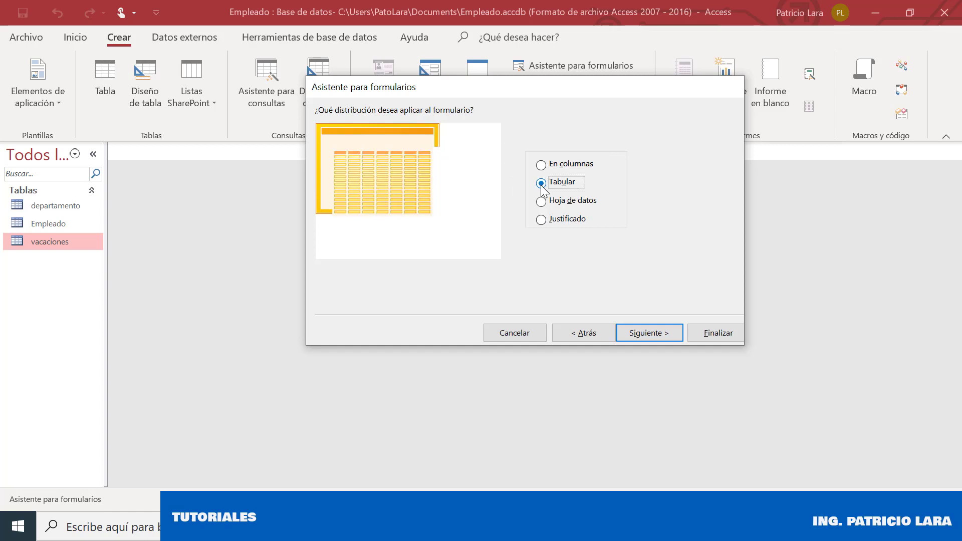
left_click(542, 202)
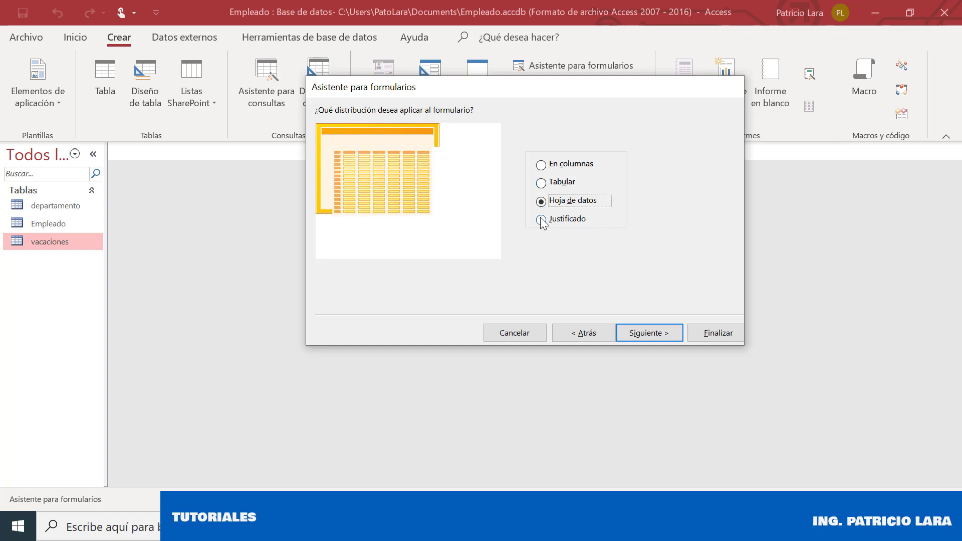
left_click(542, 220)
left_click(544, 165)
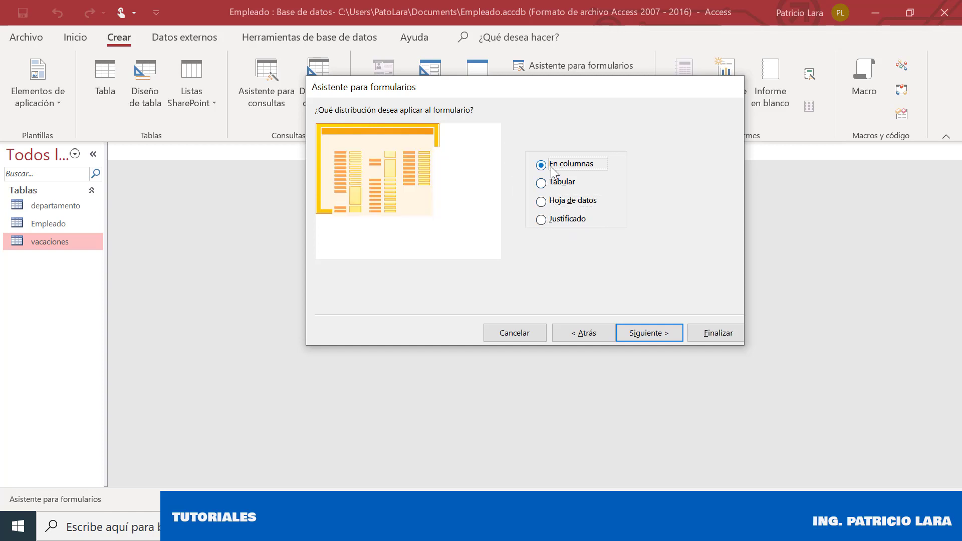
left_click(635, 338)
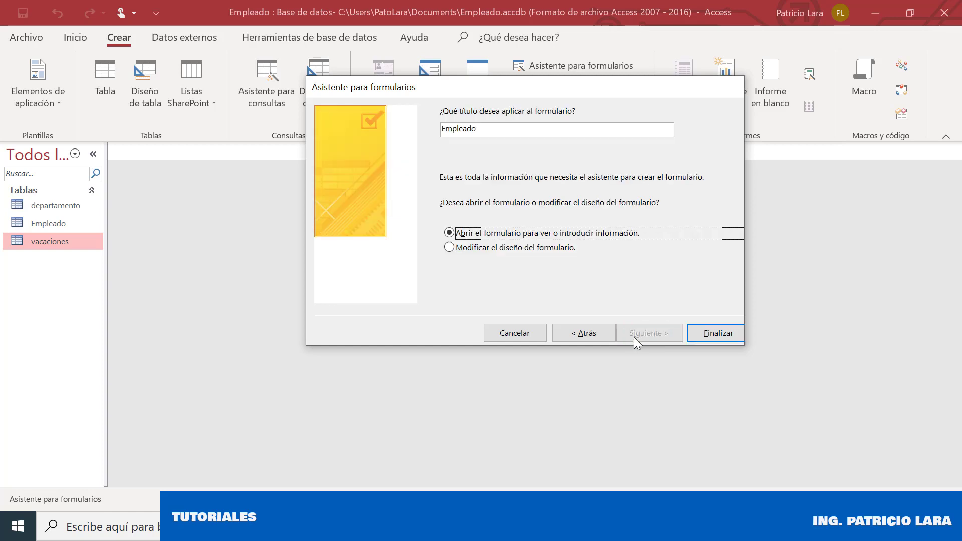
left_click(704, 333)
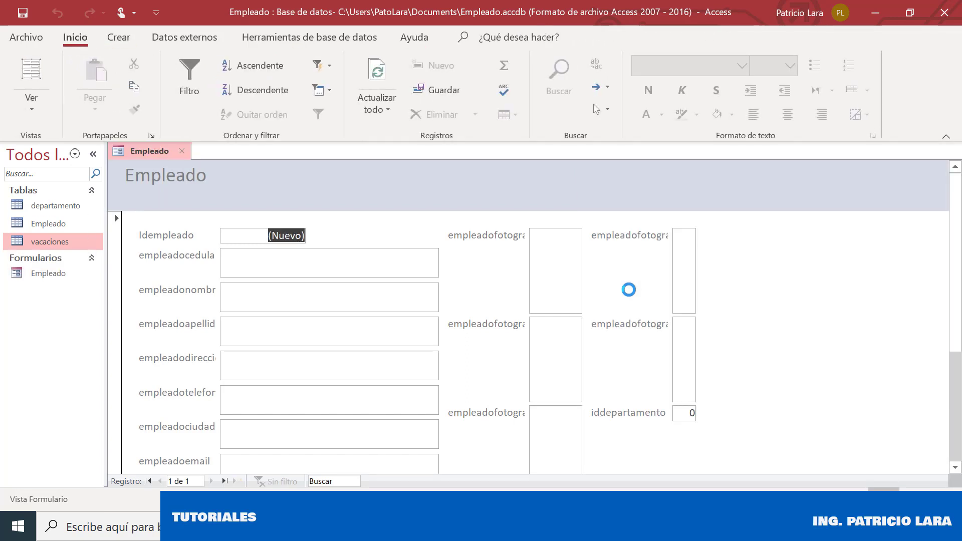
left_click_drag(959, 319, 960, 296)
left_click(553, 281)
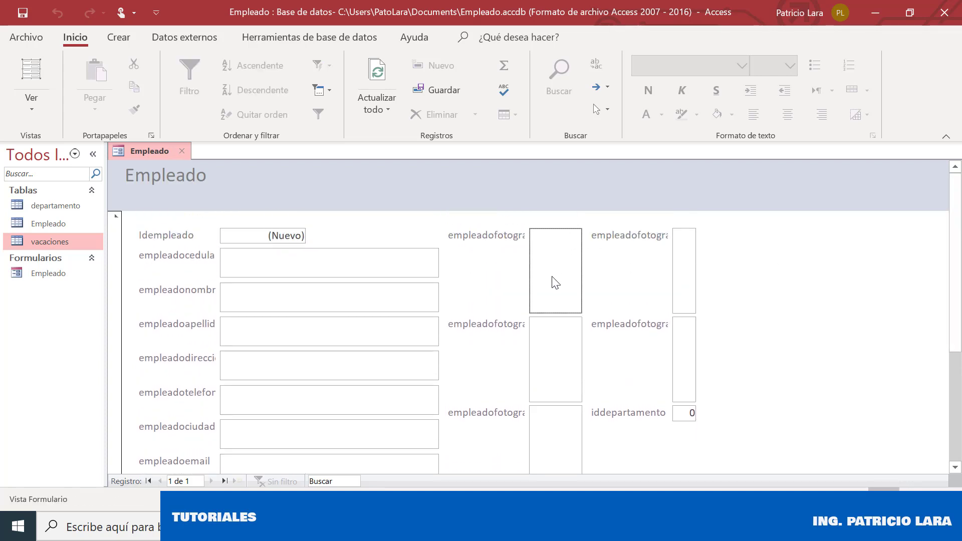
left_click(547, 341)
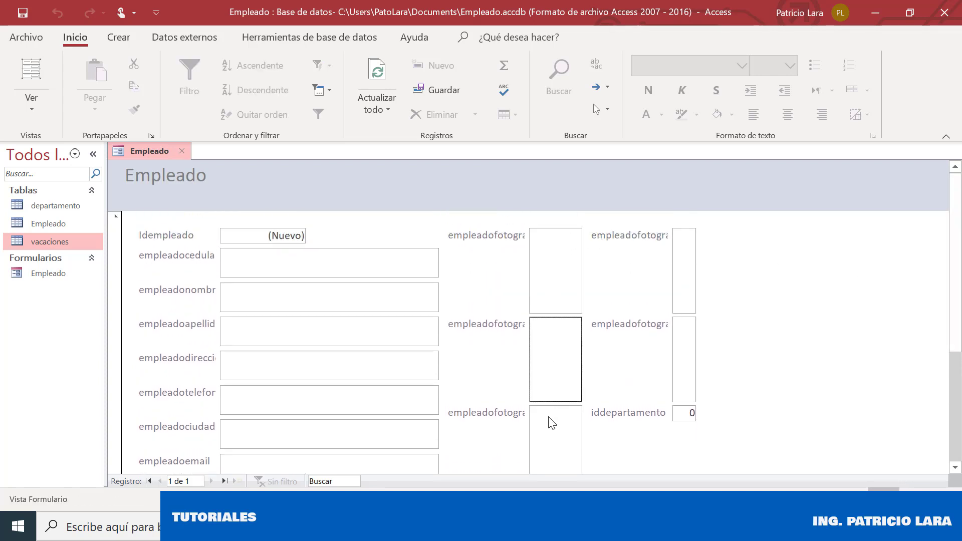
left_click(548, 418)
left_click_drag(959, 283, 960, 403)
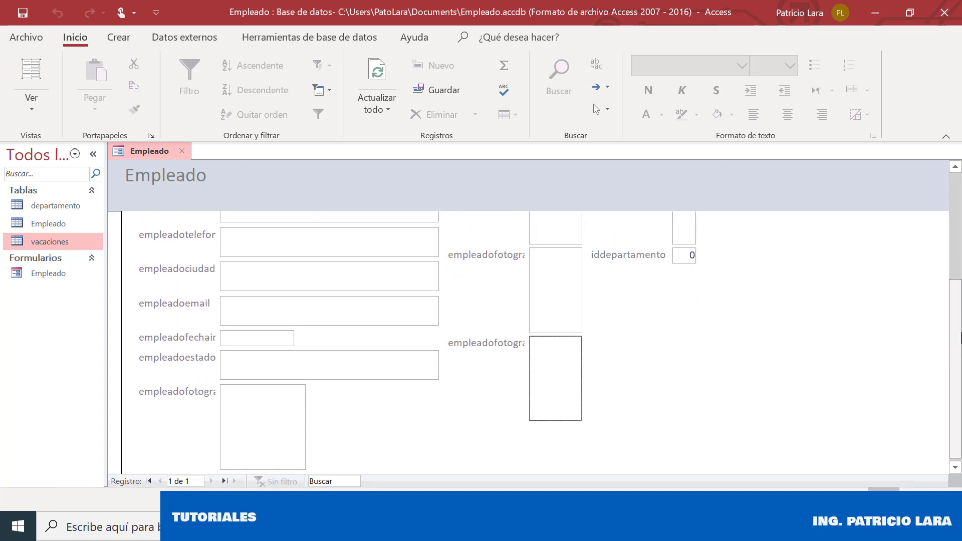
double_click(239, 431)
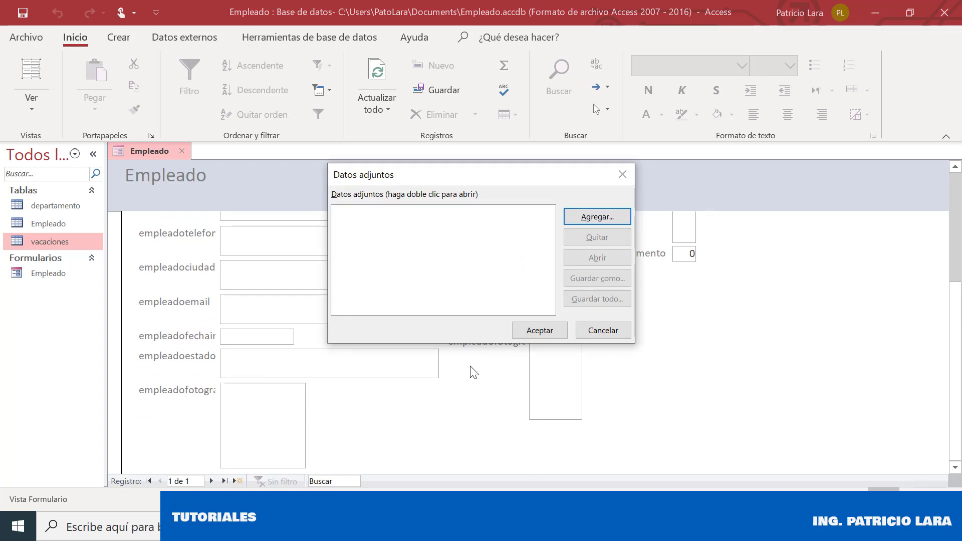
left_click(609, 333)
left_click_drag(958, 316, 957, 168)
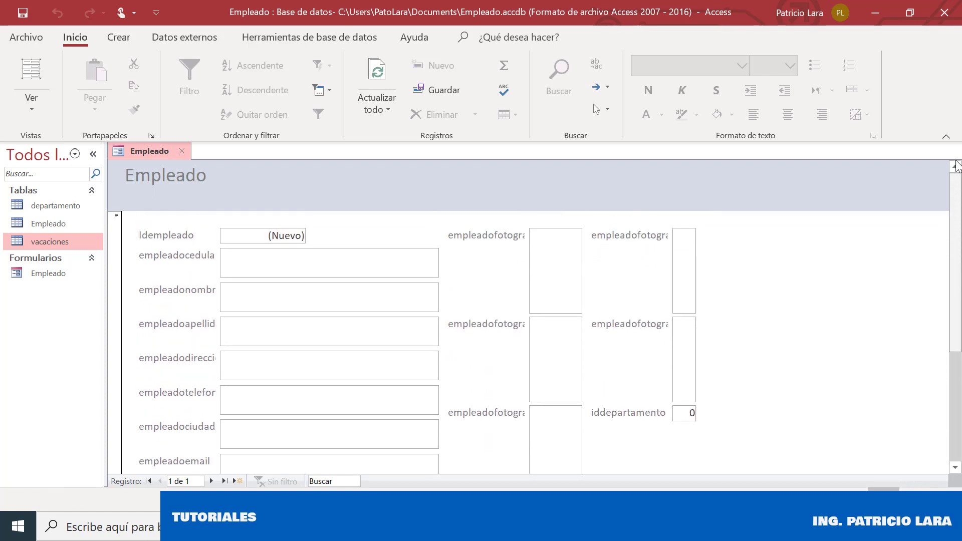
scroll(634, 282, "down", 5)
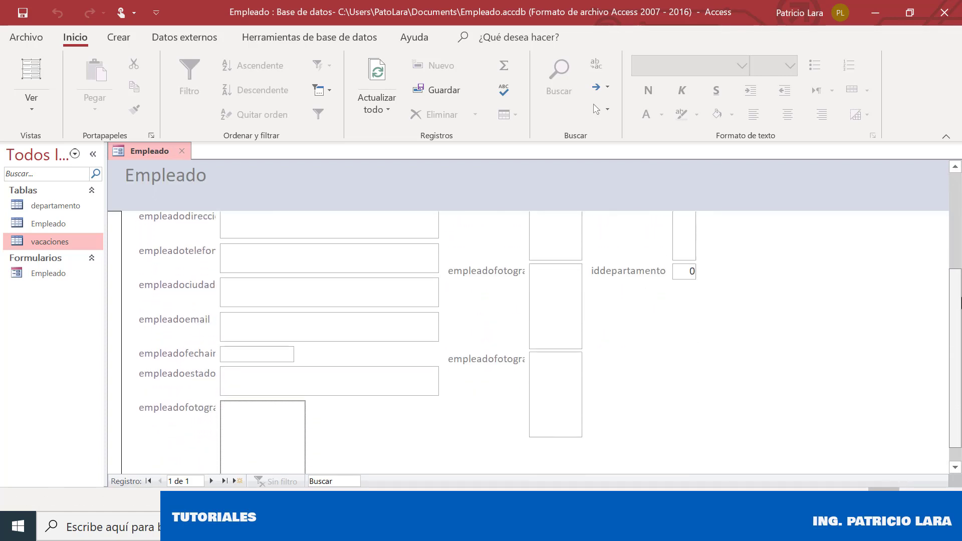
left_click(686, 269)
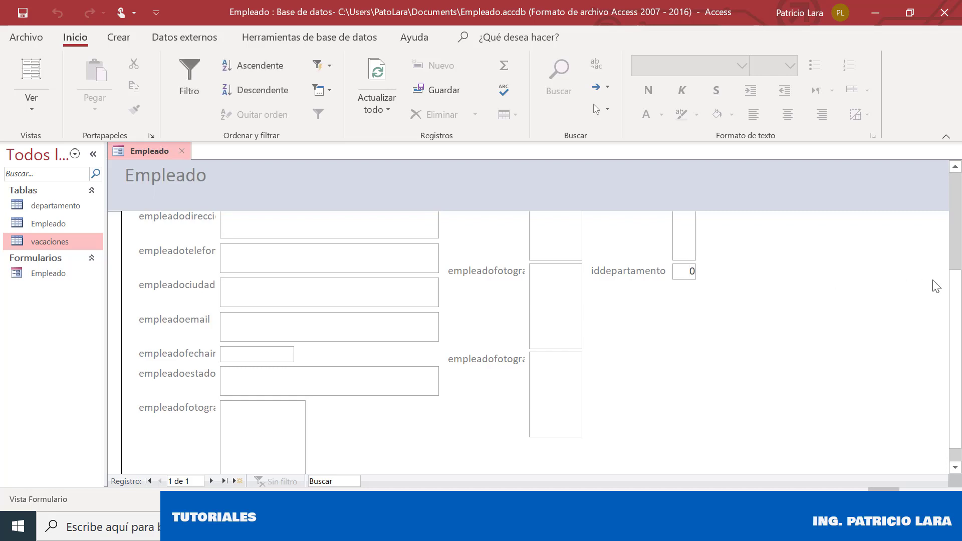
left_click_drag(958, 312, 952, 193)
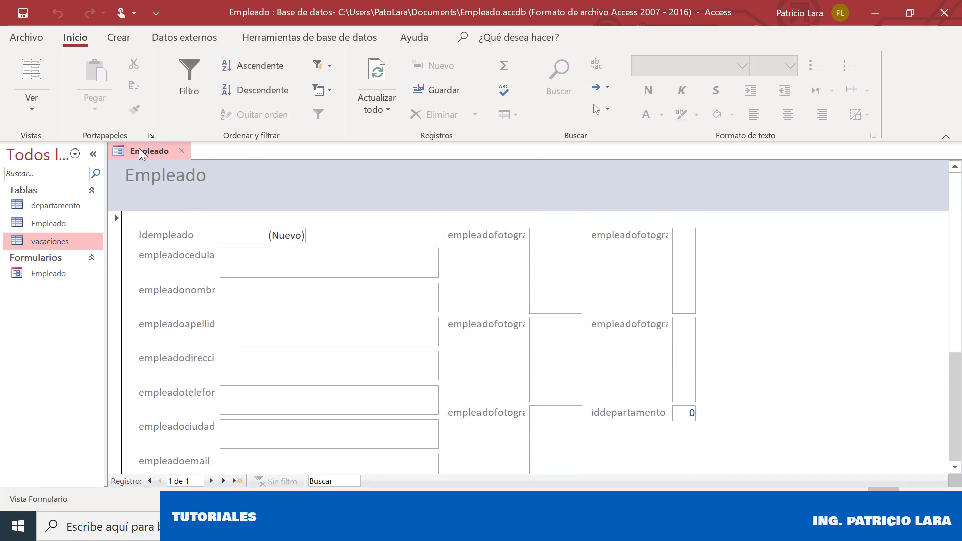
Close the Empleado form and build a departamento form with all four fields via the Form Wizard
left_click(178, 150)
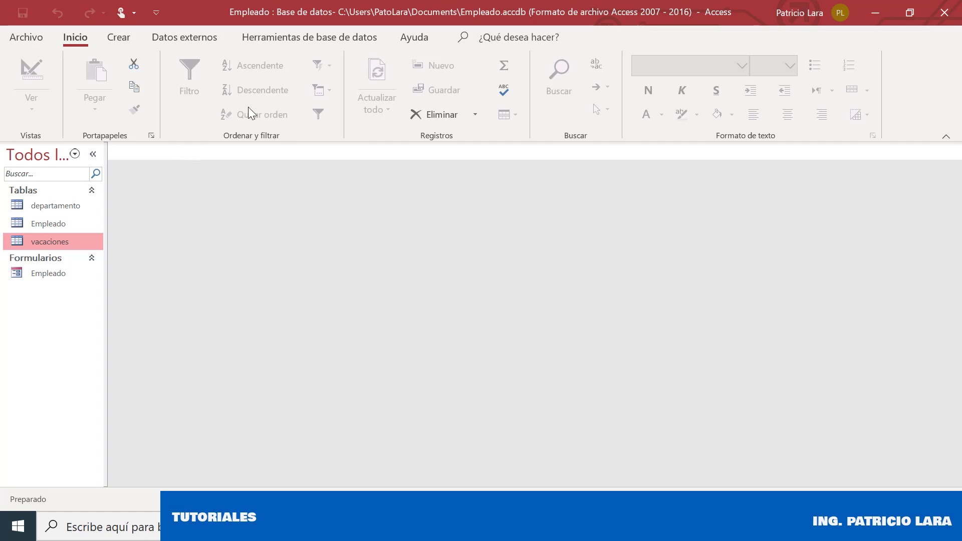
left_click(122, 40)
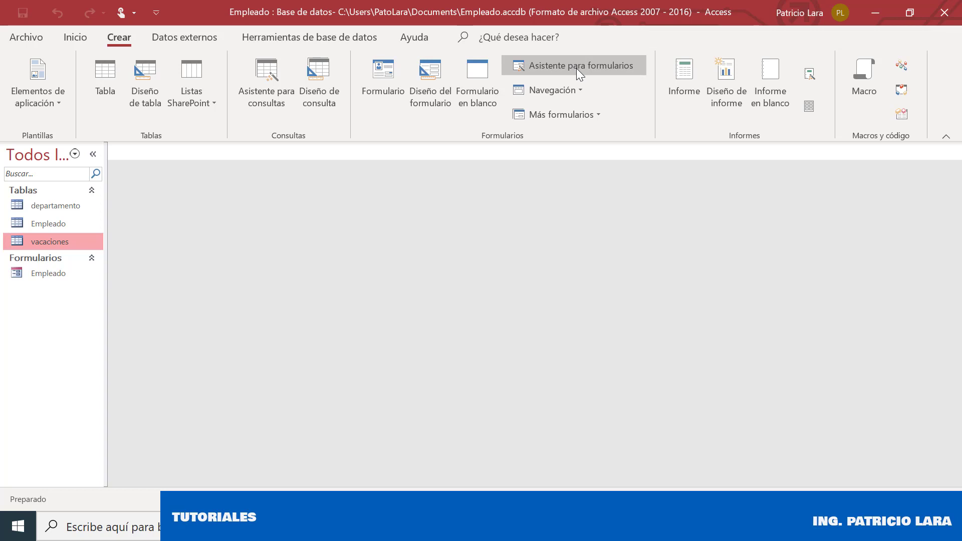
left_click(549, 65)
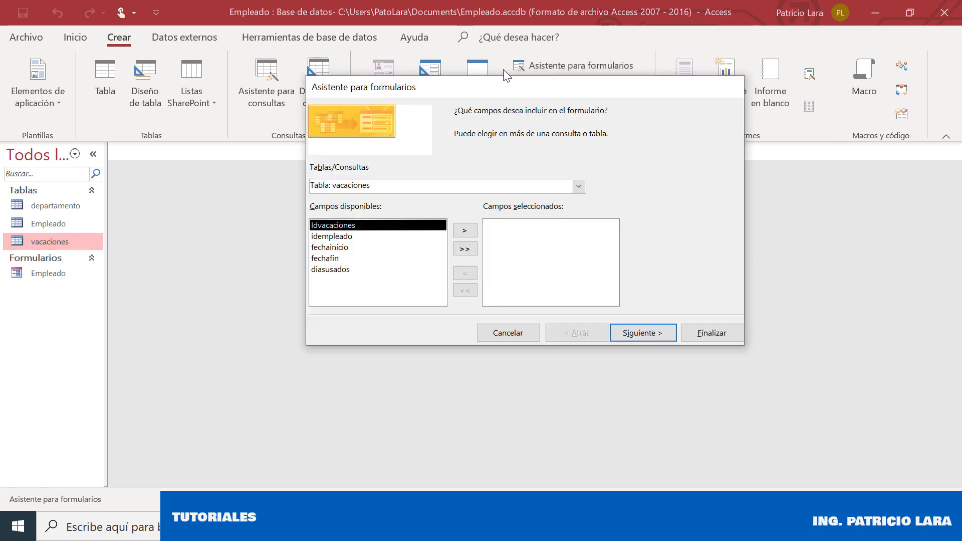
left_click(579, 186)
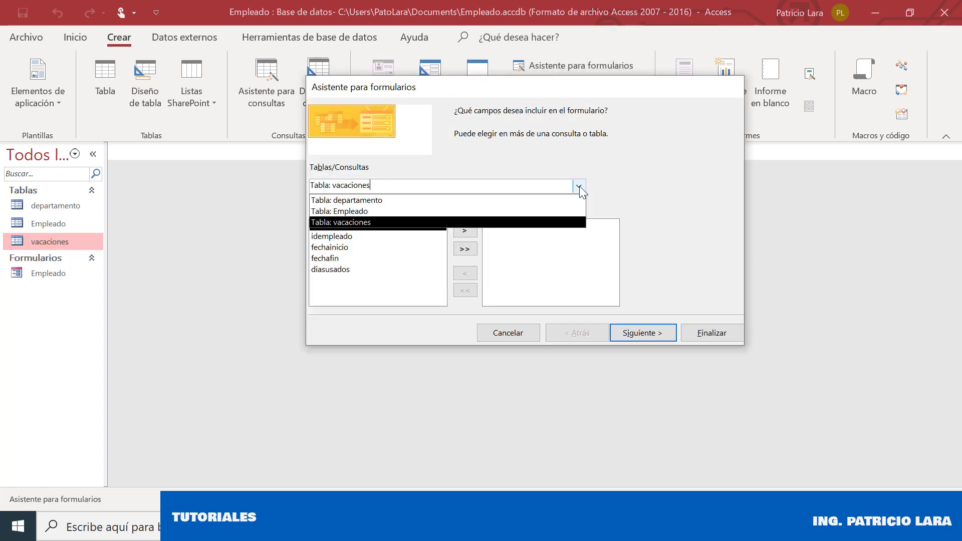
left_click(393, 200)
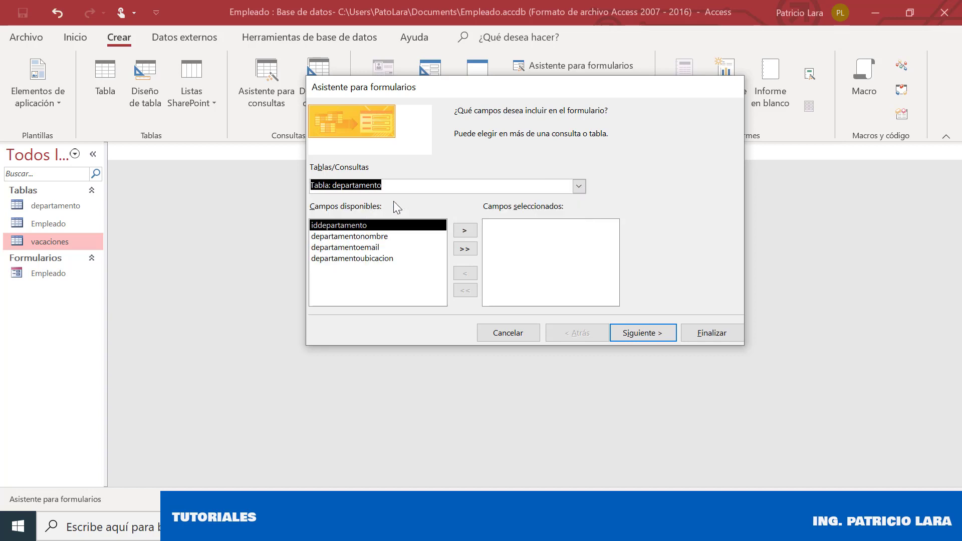
left_click(457, 248)
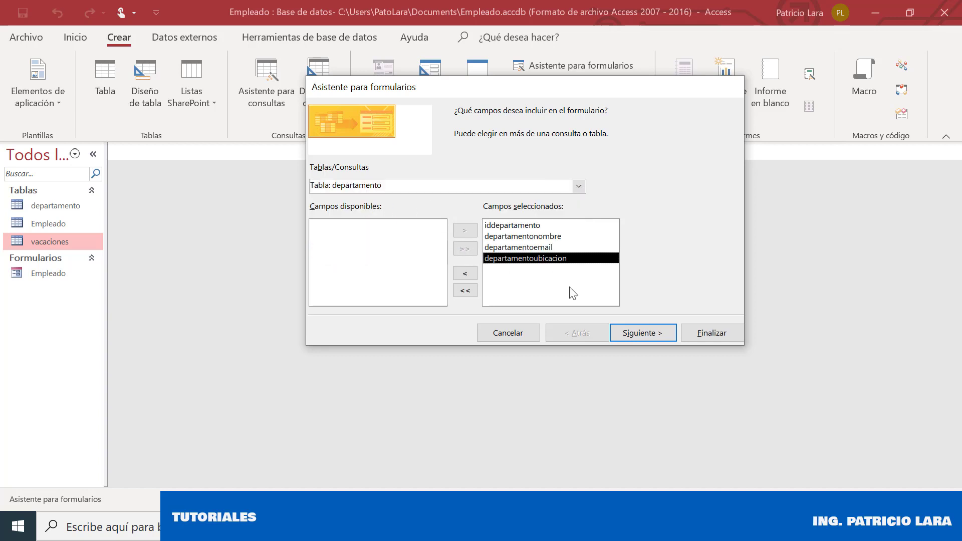
left_click(635, 336)
left_click(635, 335)
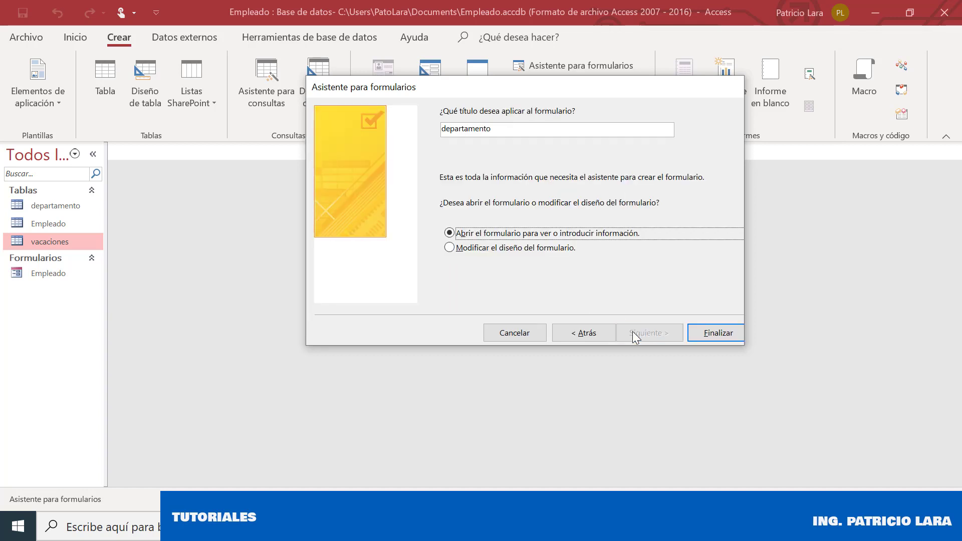
left_click(701, 333)
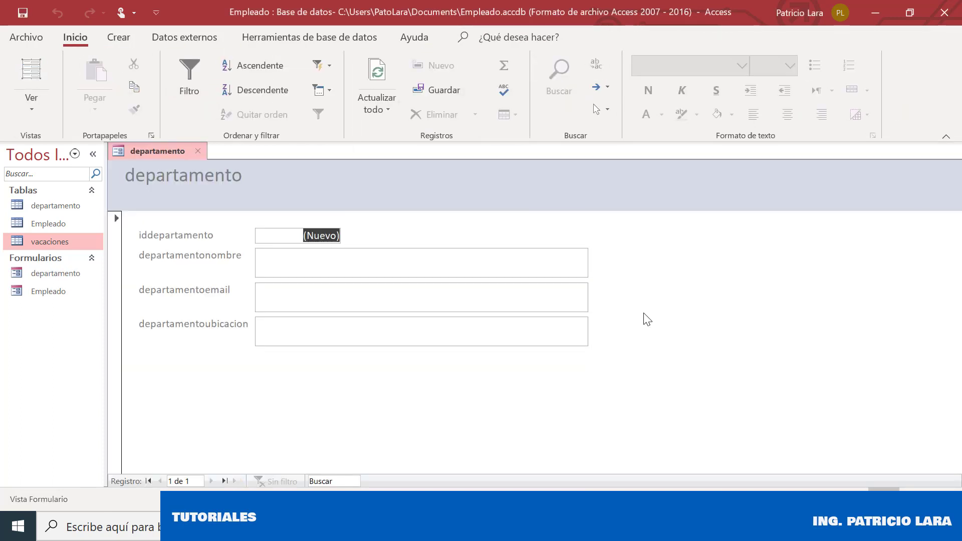
Enter department VENTAS with its e-mail and location planta baja, then start a new record
left_click(320, 259)
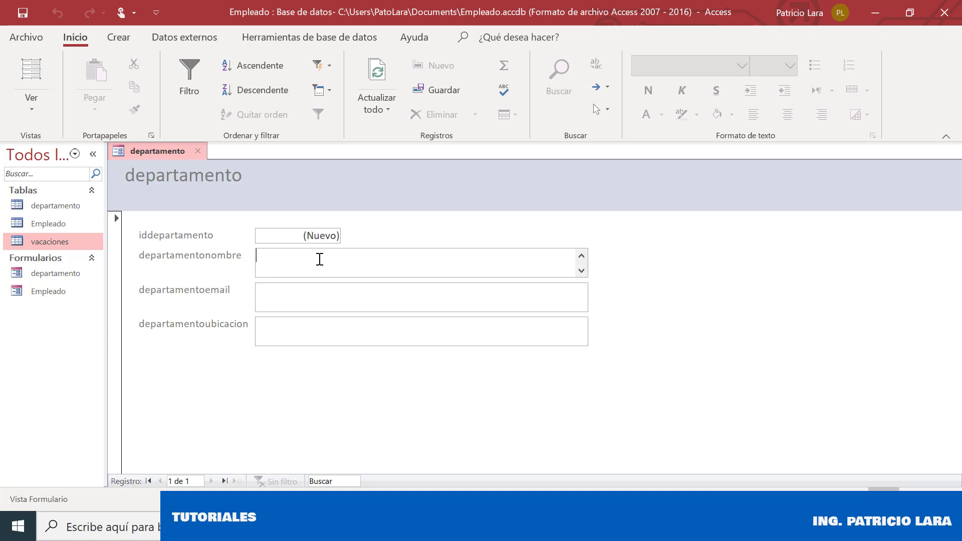
type("VENTAS")
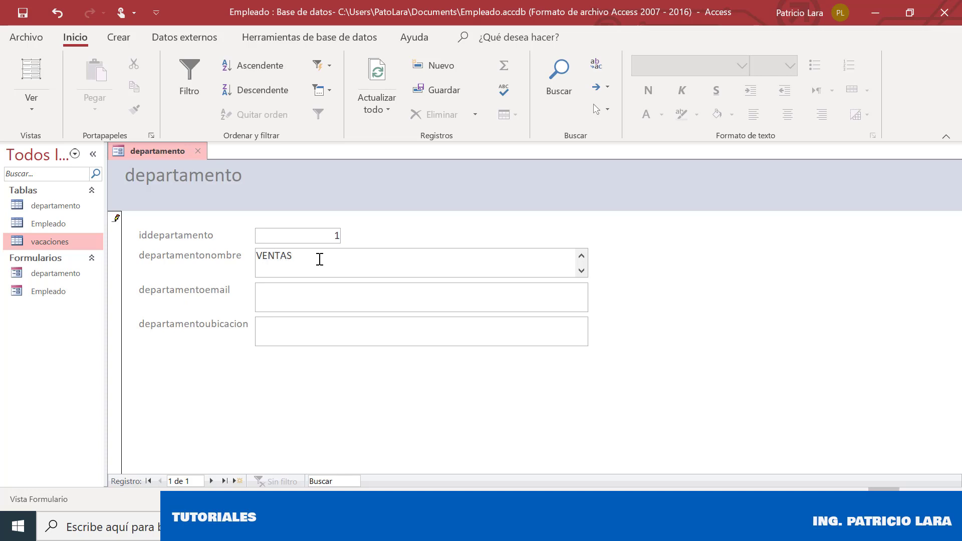
key("Tab")
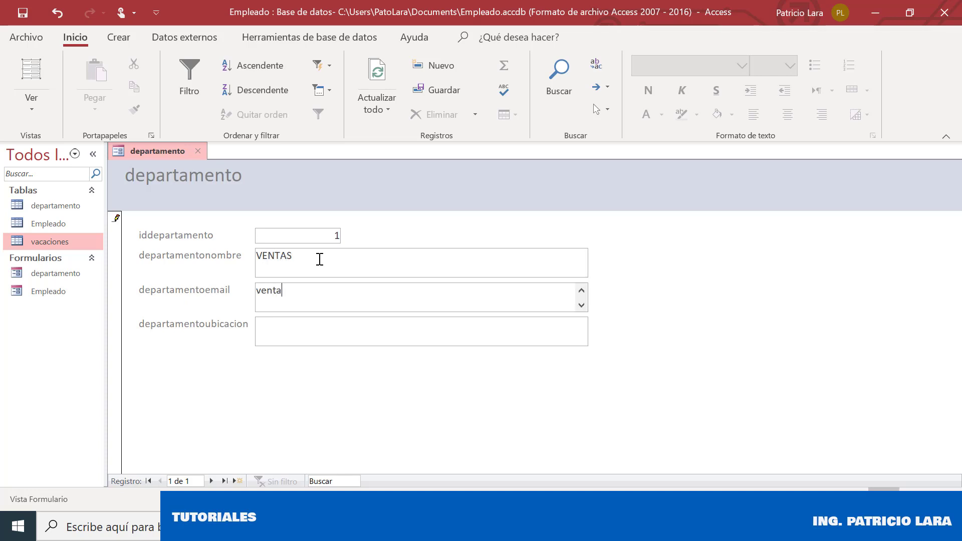
key("Tab")
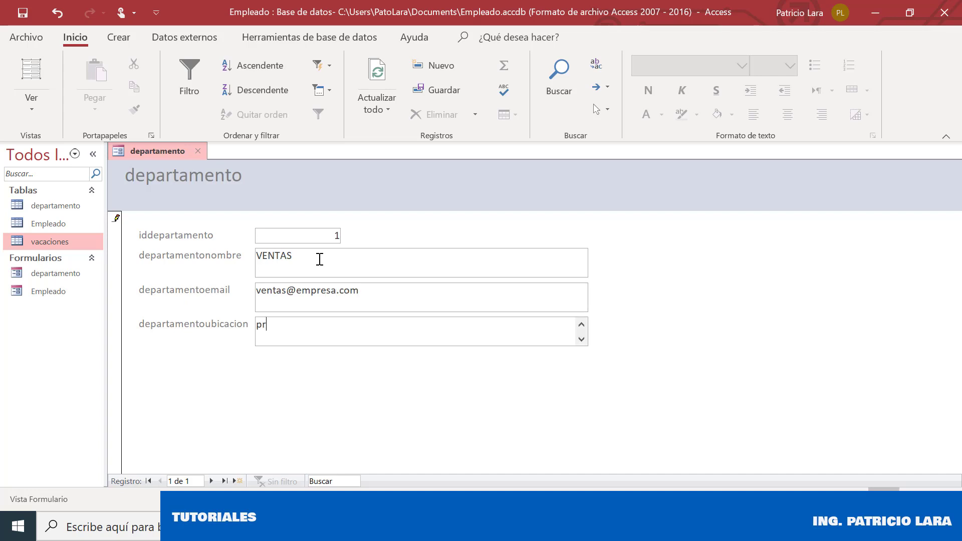
type("planta baja")
left_click(211, 481)
Enter department FINANCIERO with its e-mail and location PRIMER PISO
left_click(298, 275)
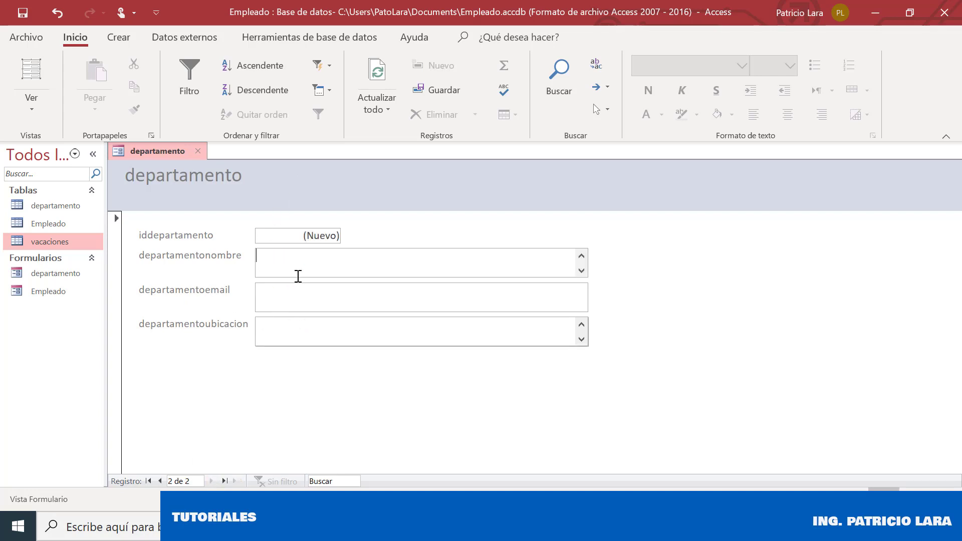
type("FINANCIERO")
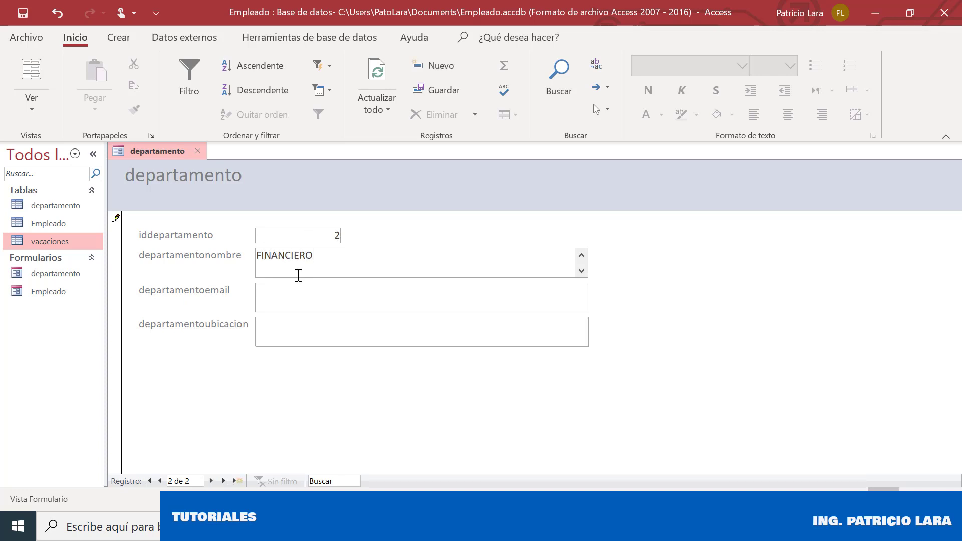
key("Tab")
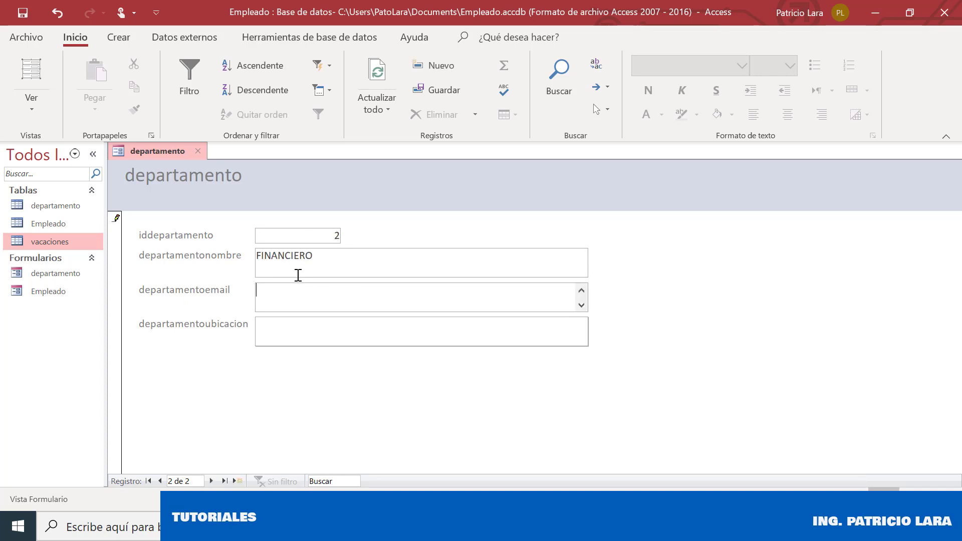
key("Tab")
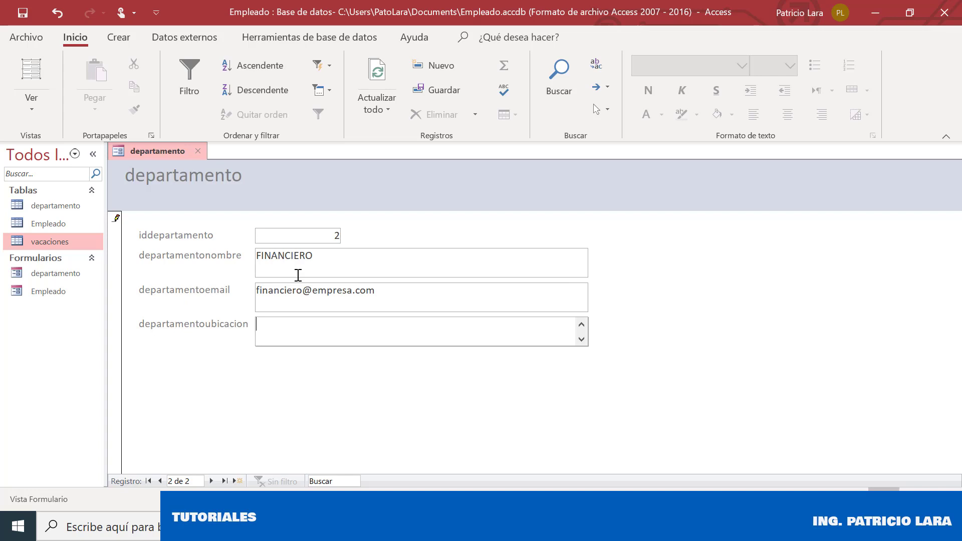
type("PRIMER PUISO")
Add department BODEGA with its e-mail and location BODEGA
left_click(212, 481)
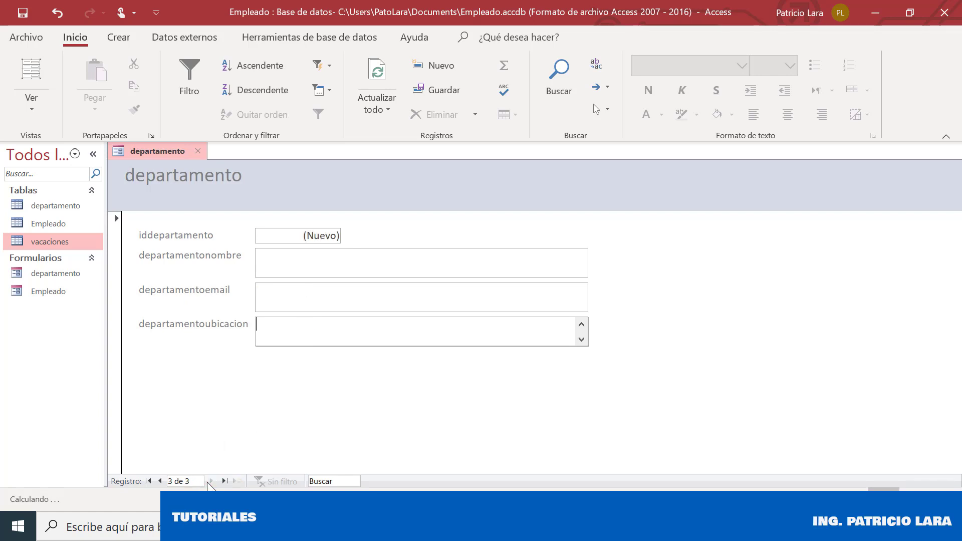
left_click(307, 276)
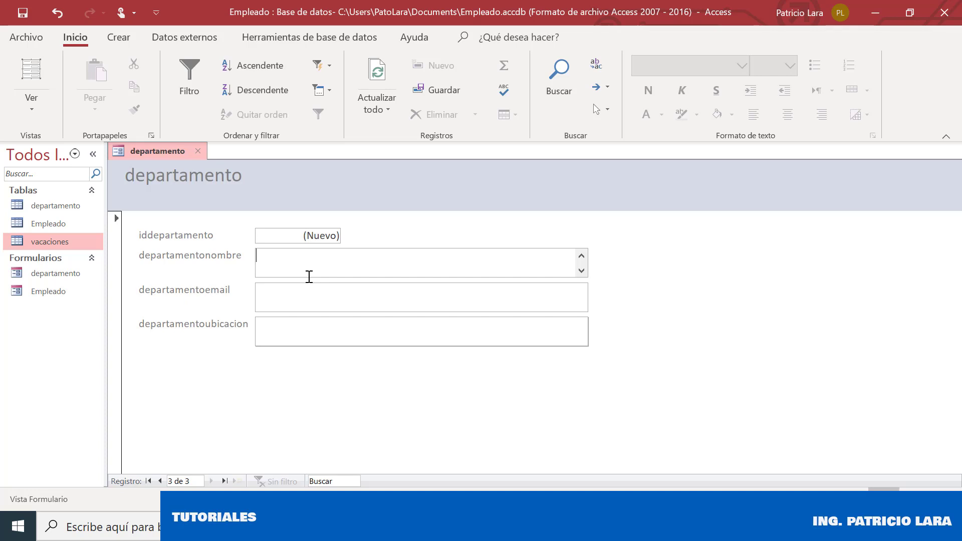
type("BODEGAS")
key("BackSpace")
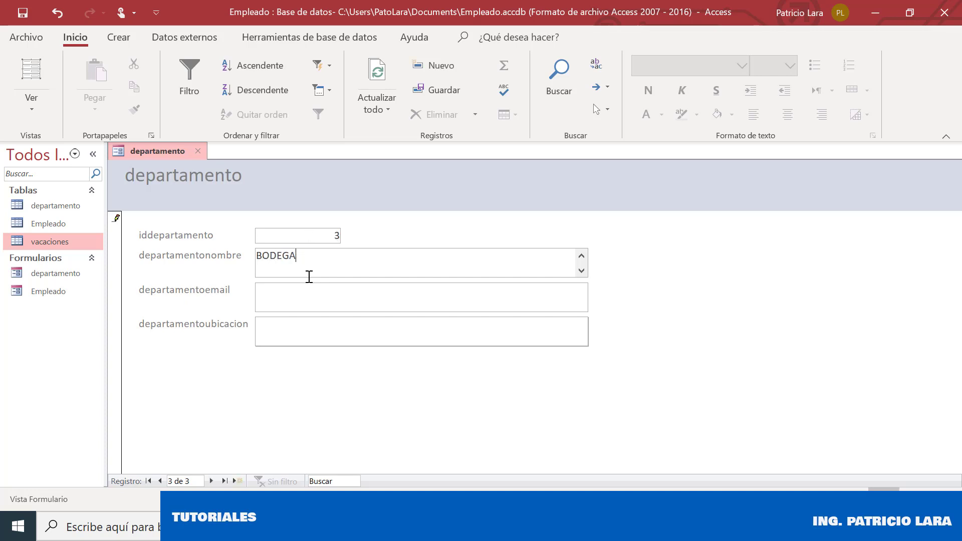
key("Tab")
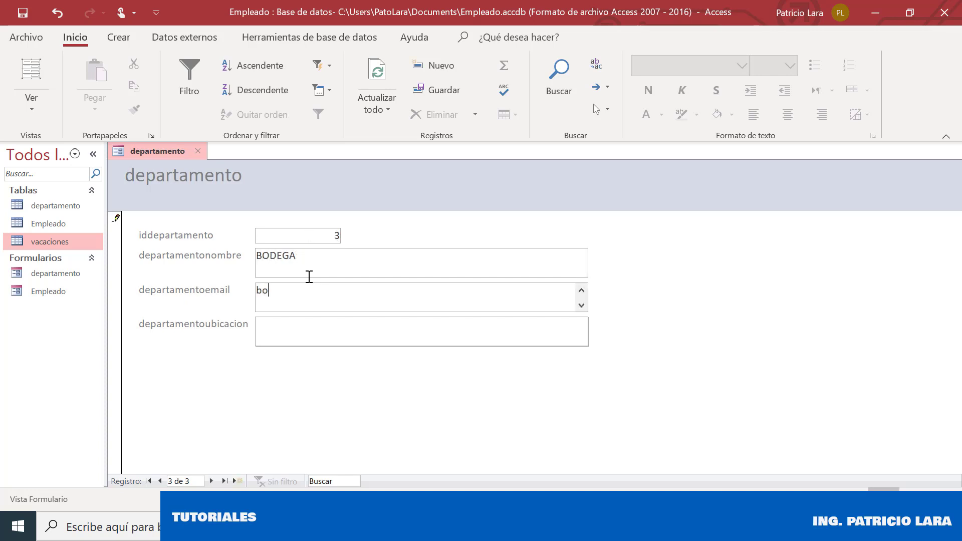
key("Tab")
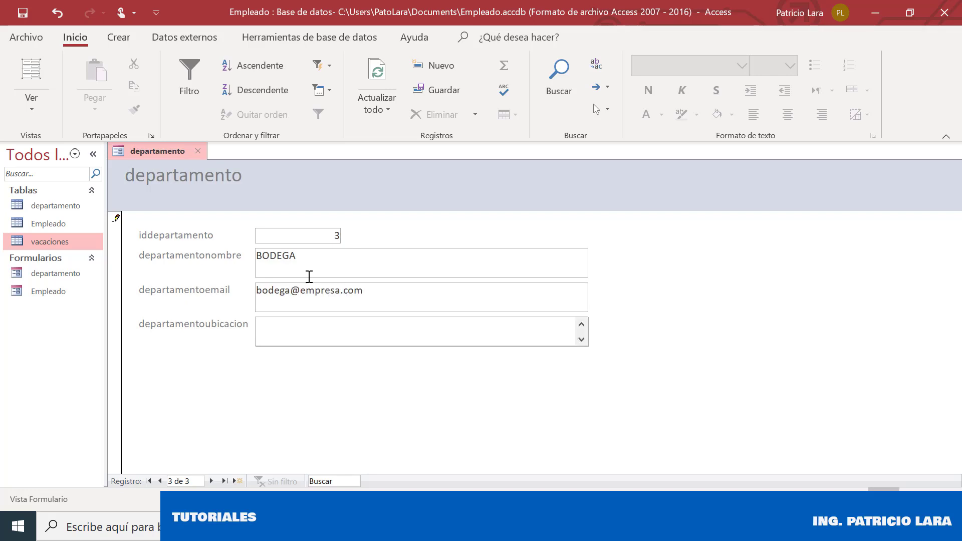
type("BODEGA")
Add department GERENCIA with its e-mail and location TERCER PISO
left_click(211, 482)
left_click(296, 265)
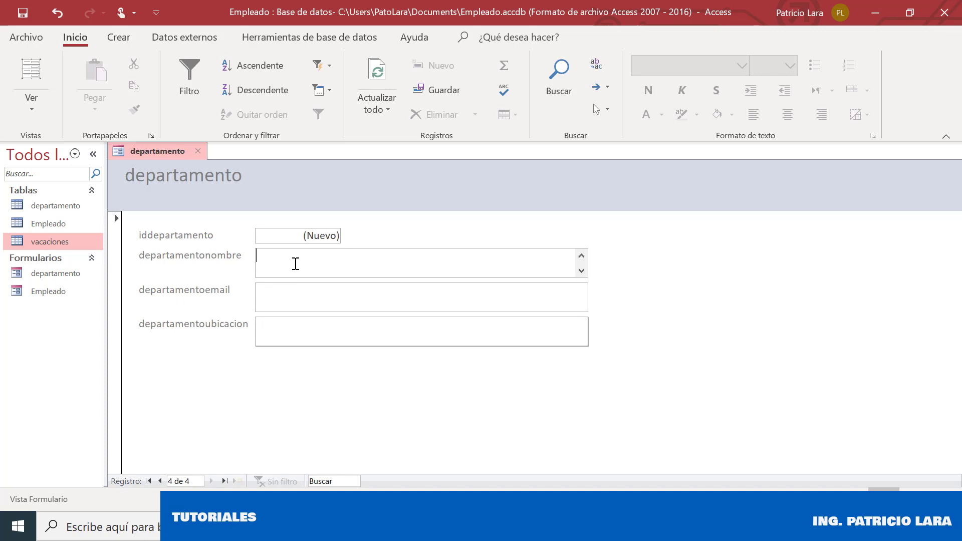
type("GENREC")
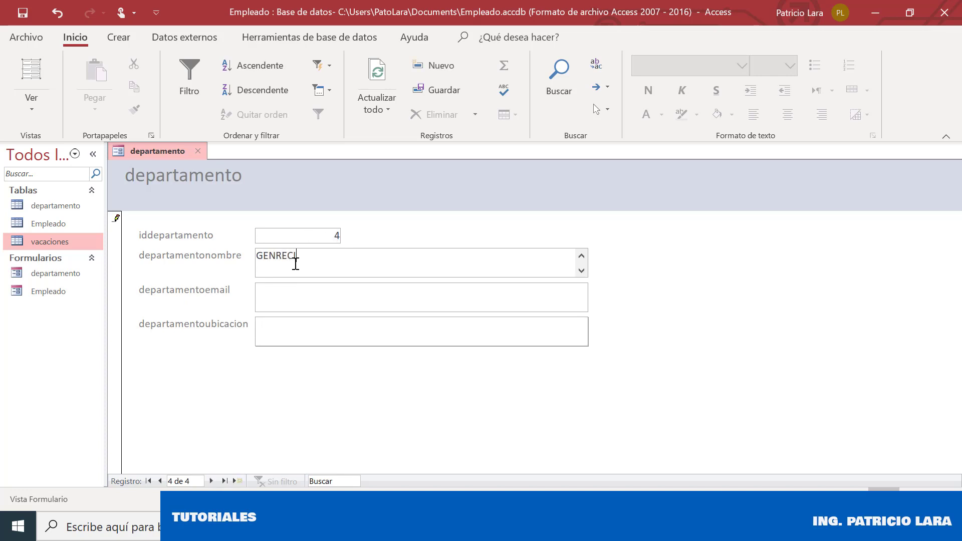
key("BackSpace")
key("BackSpace")
key("BackSpace")
type("RENC")
key("Tab")
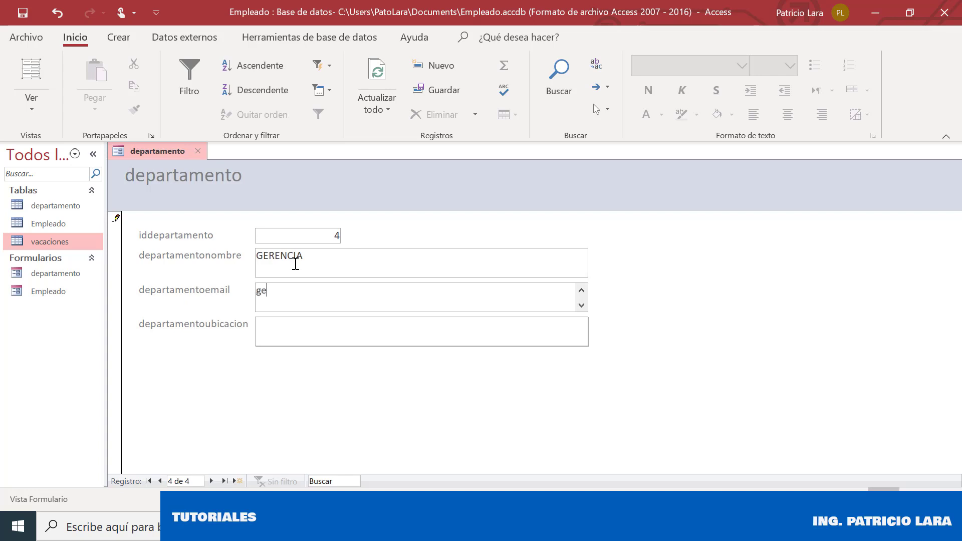
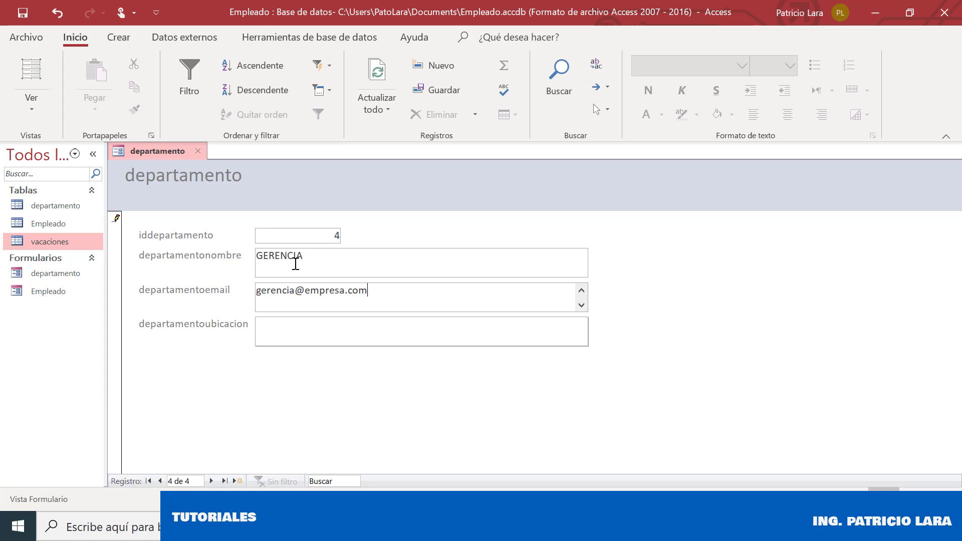
key("Tab")
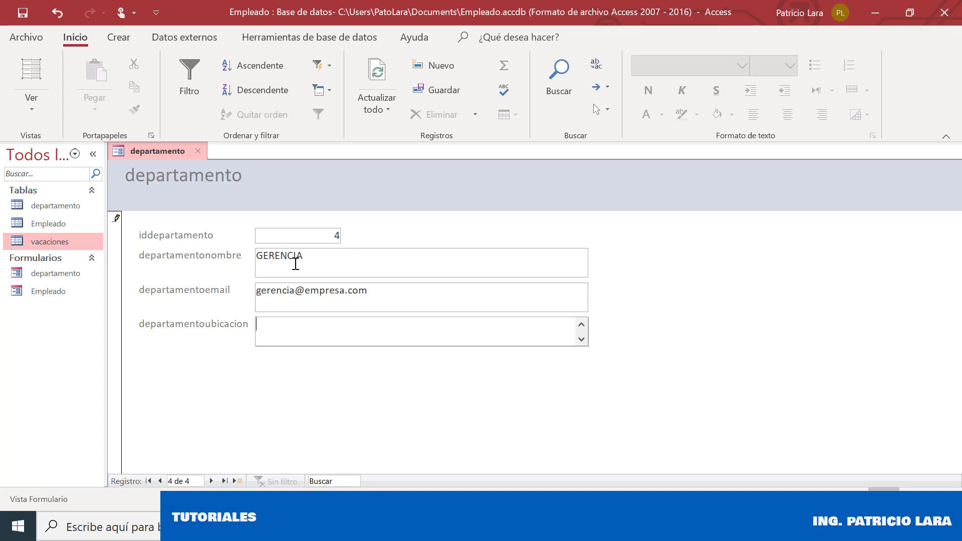
type("3 PISO")
key("Delete")
type("TERCER")
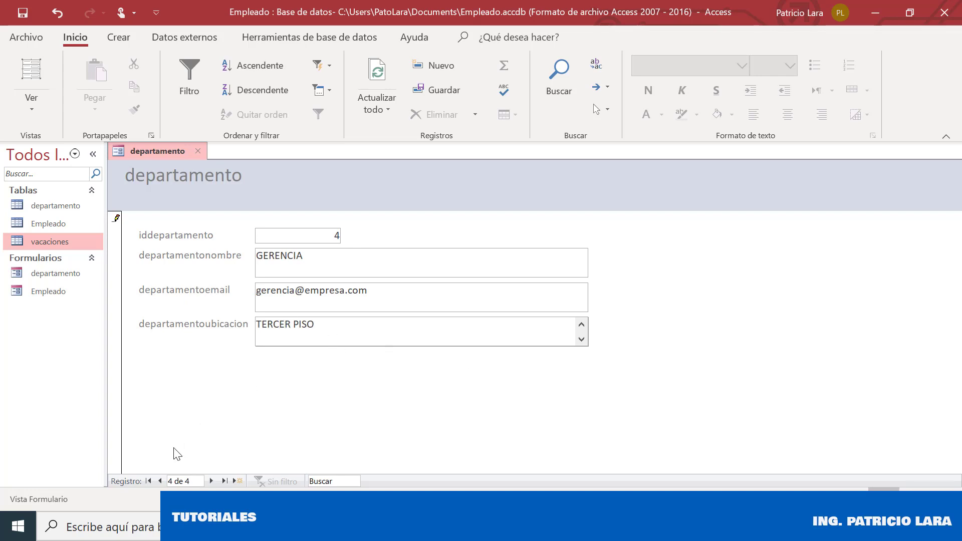
left_click(160, 481)
Browse back and forth through the four department records in the form
left_click(161, 481)
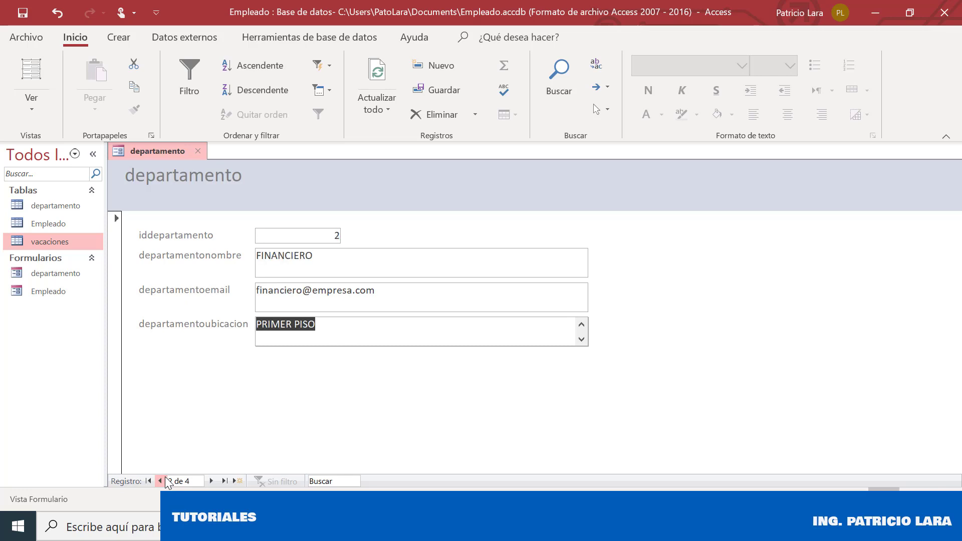
left_click(161, 481)
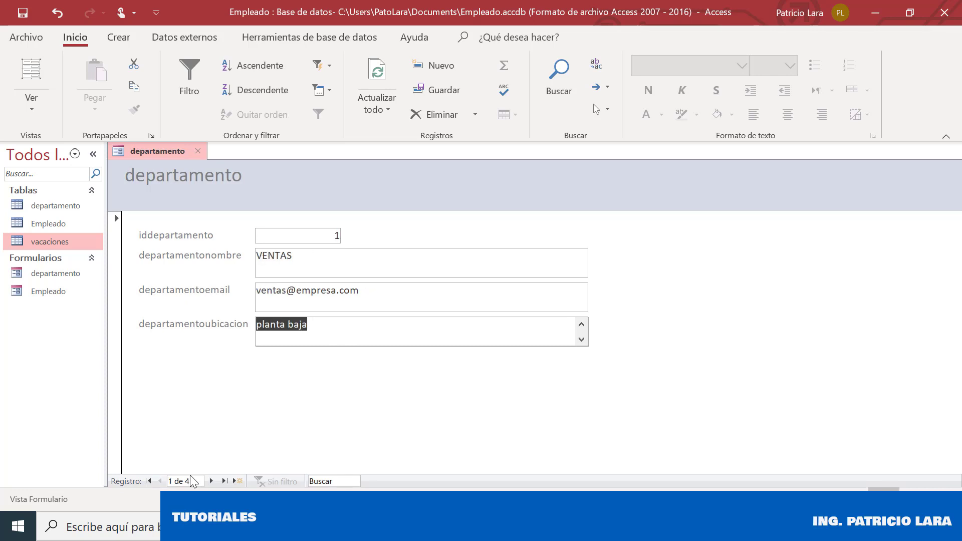
left_click(211, 482)
left_click(211, 481)
left_click(211, 481)
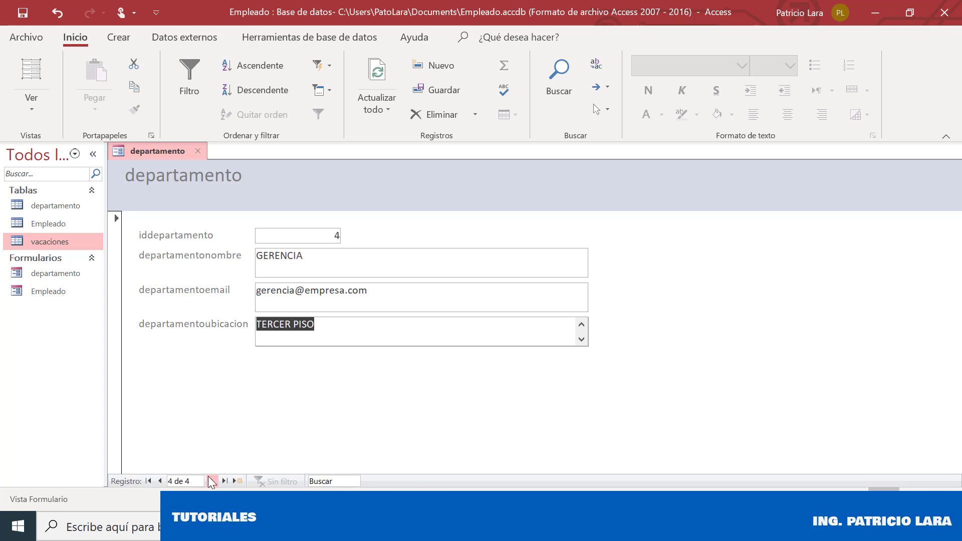
Return to record VENTAS, close the form and open the departamento table datasheet
left_click(161, 481)
left_click(161, 482)
left_click(160, 481)
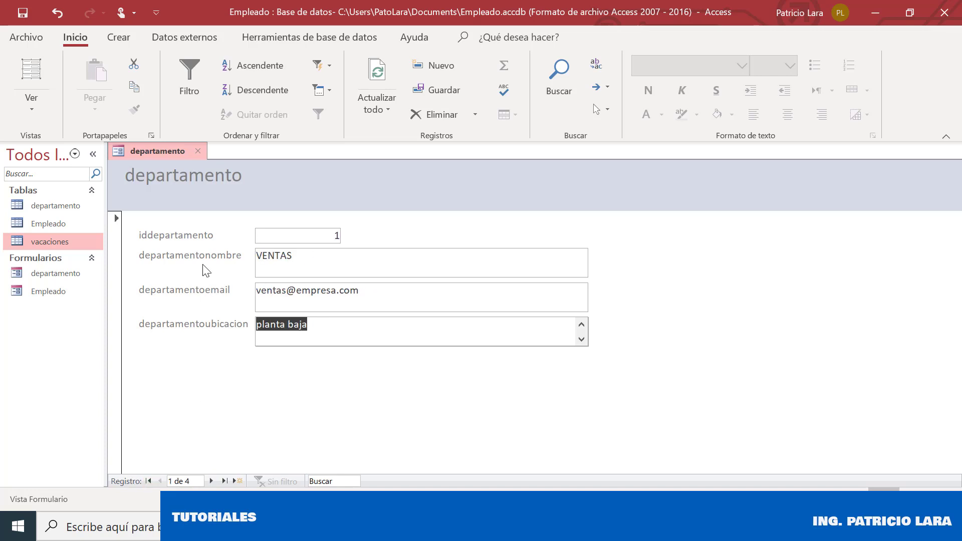
left_click(198, 152)
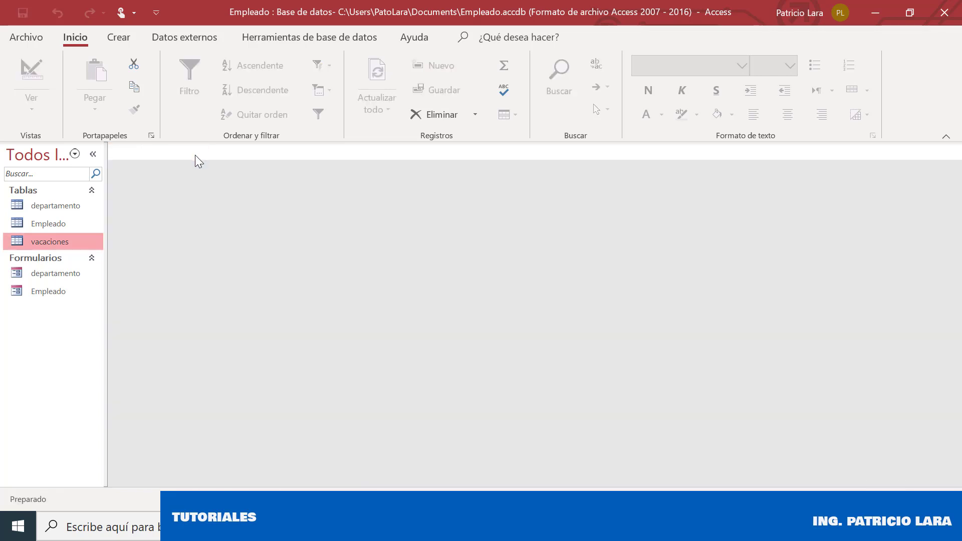
double_click(60, 209)
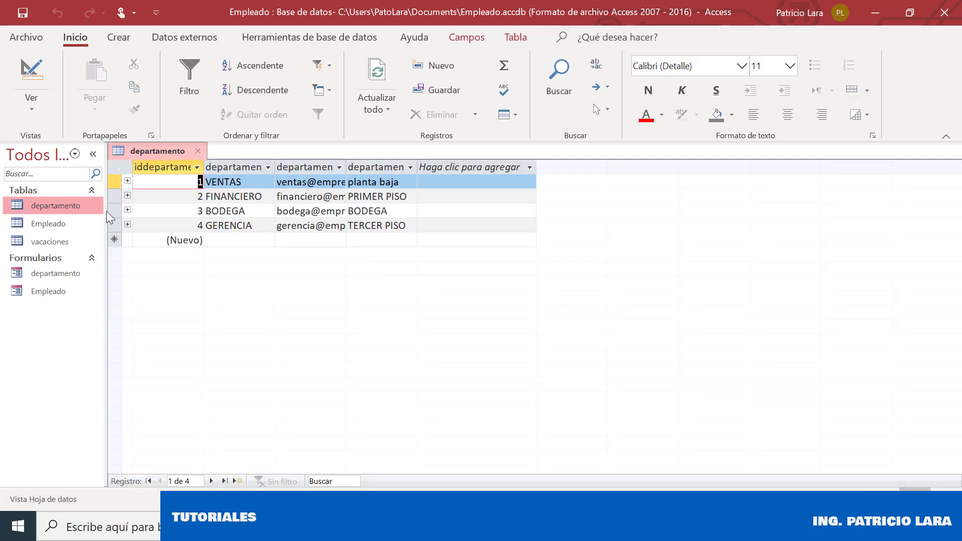
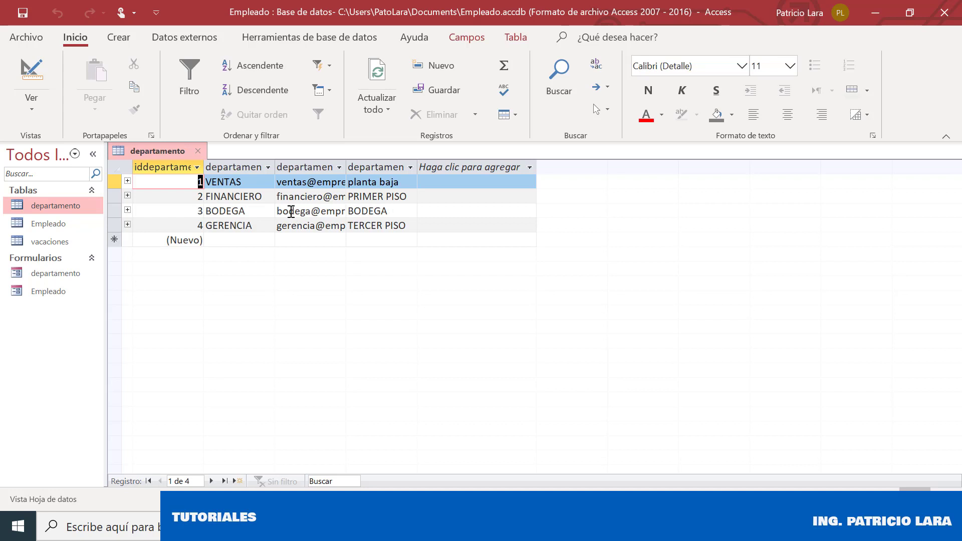
Close the departamento table and select the Empleado form in the navigation pane
left_click(204, 153)
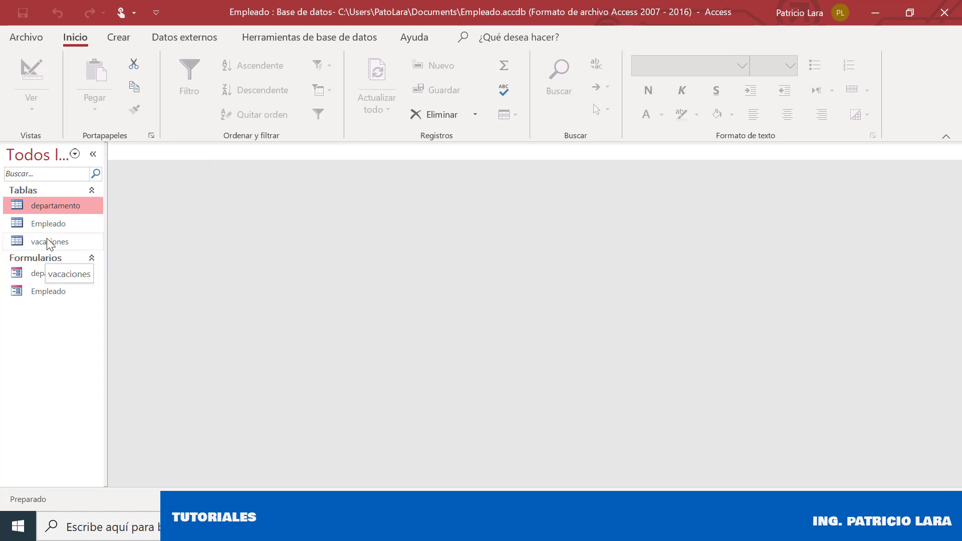
left_click(58, 293)
Open the Empleado form on a new record and scroll through its fields and photo boxes
double_click(57, 293)
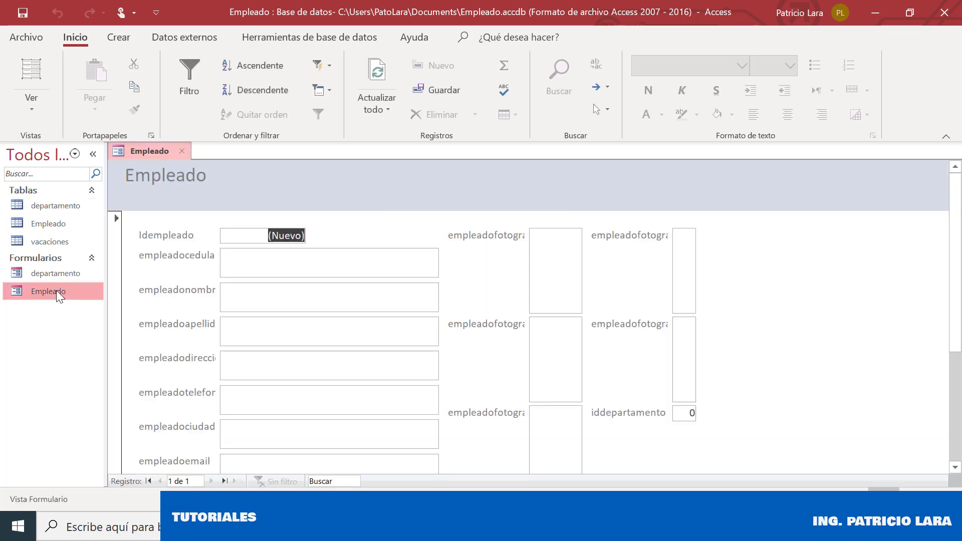
mouse_move(956, 268)
left_mouse_down()
mouse_move(960, 396)
mouse_move(960, 286)
left_mouse_up()
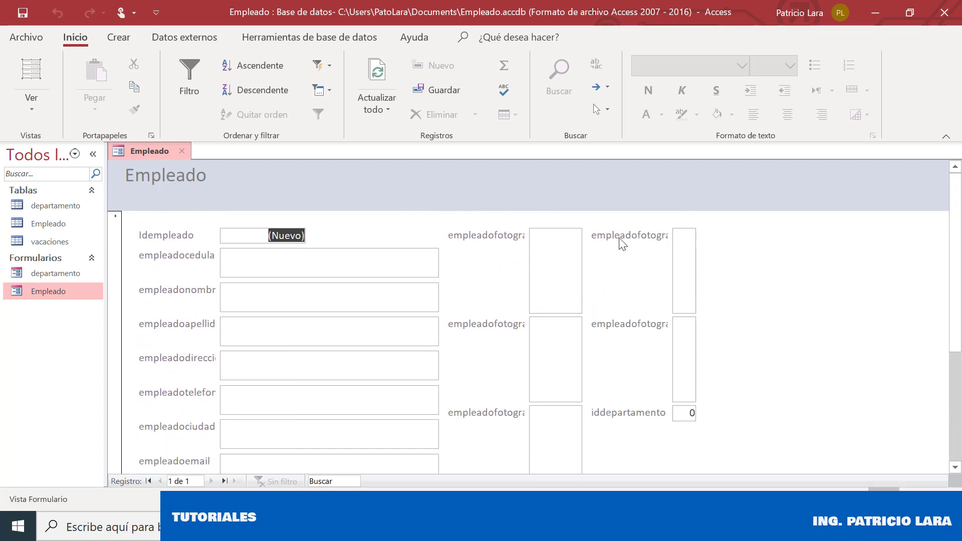
left_click(474, 238)
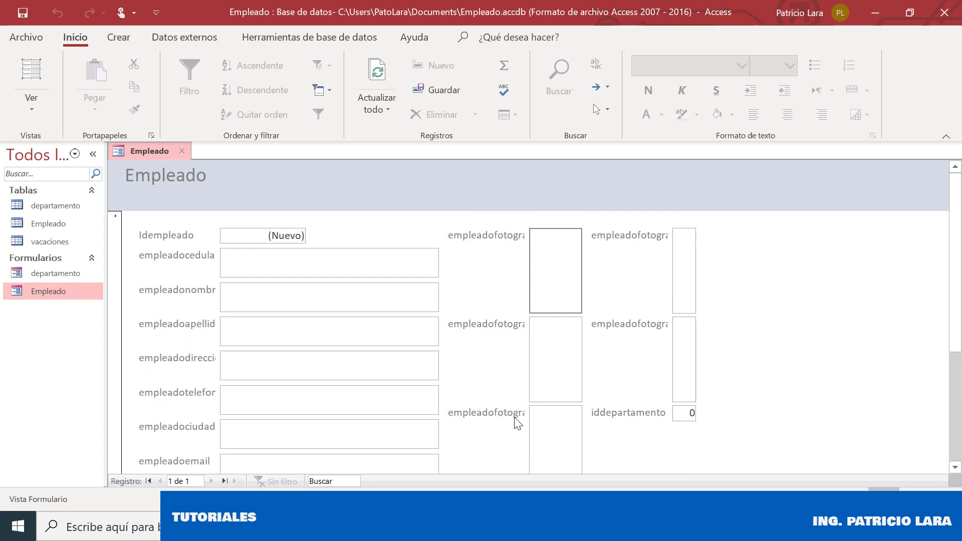
left_click_drag(957, 307, 960, 424)
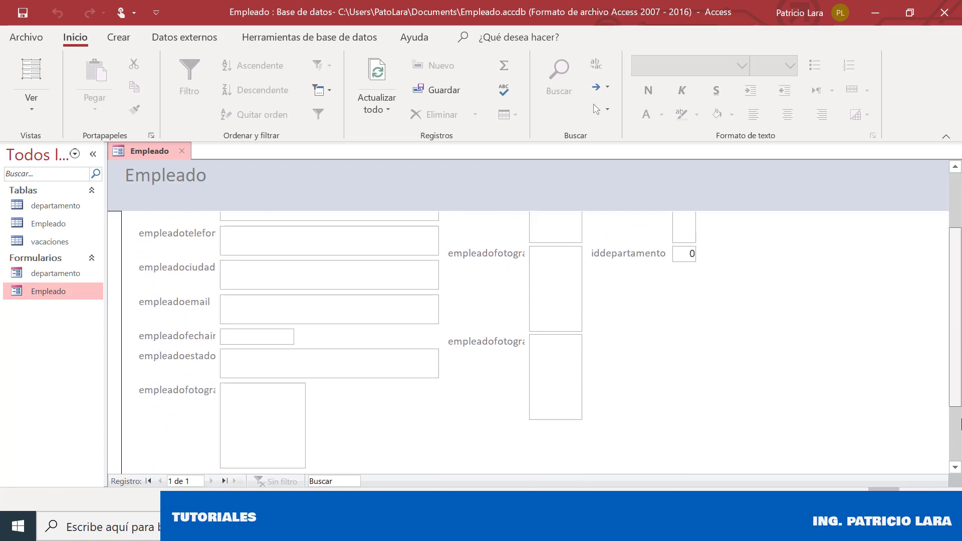
left_click_drag(957, 307, 957, 206)
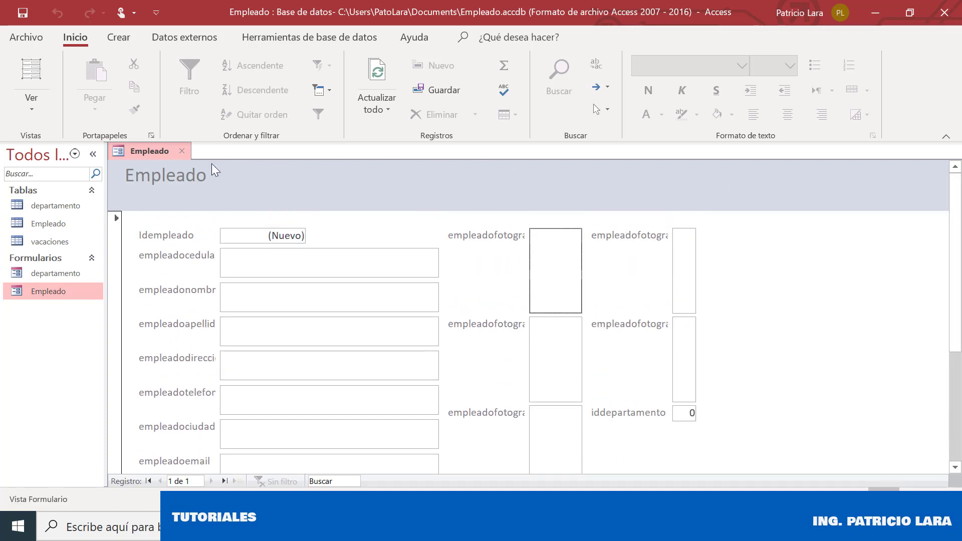
right_click(145, 155)
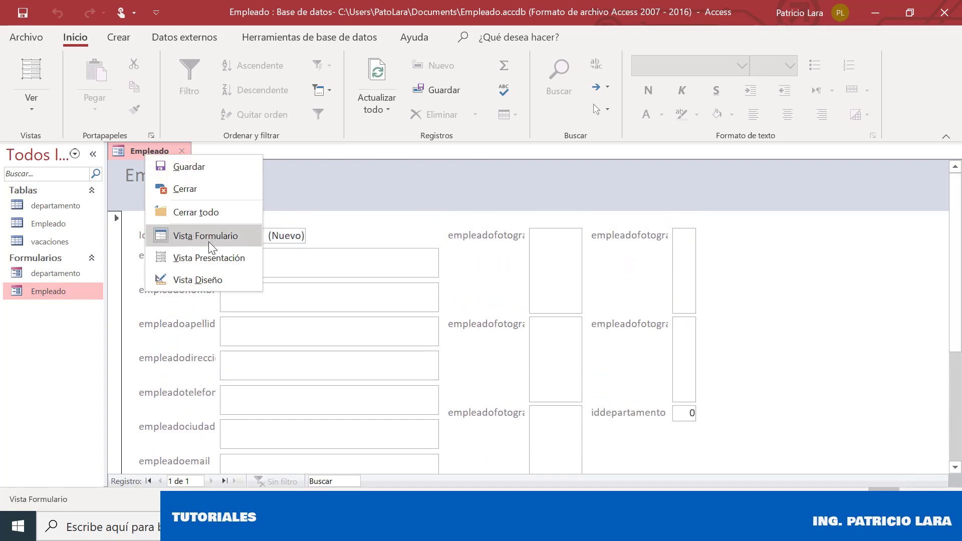
left_click(213, 279)
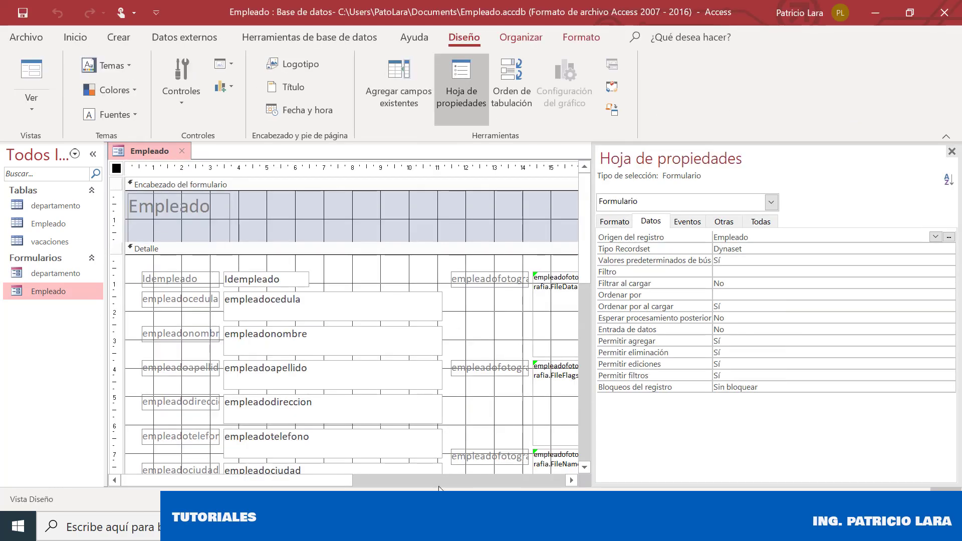
left_click_drag(323, 479, 443, 477)
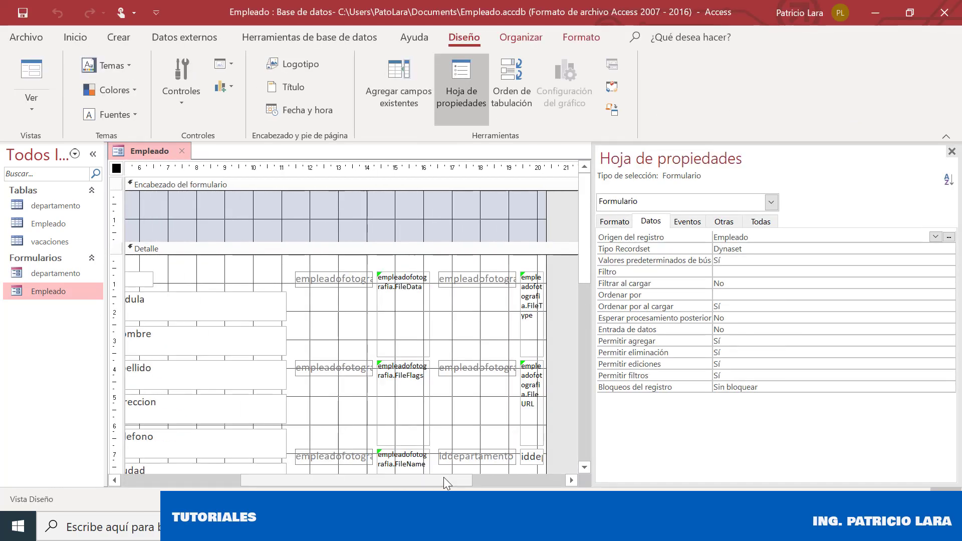
left_click_drag(585, 238, 587, 332)
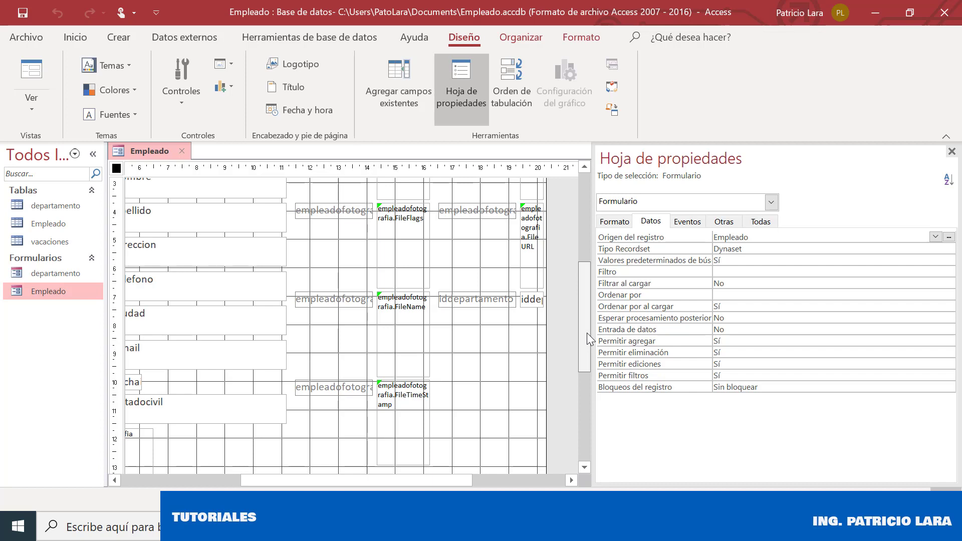
left_click(397, 304)
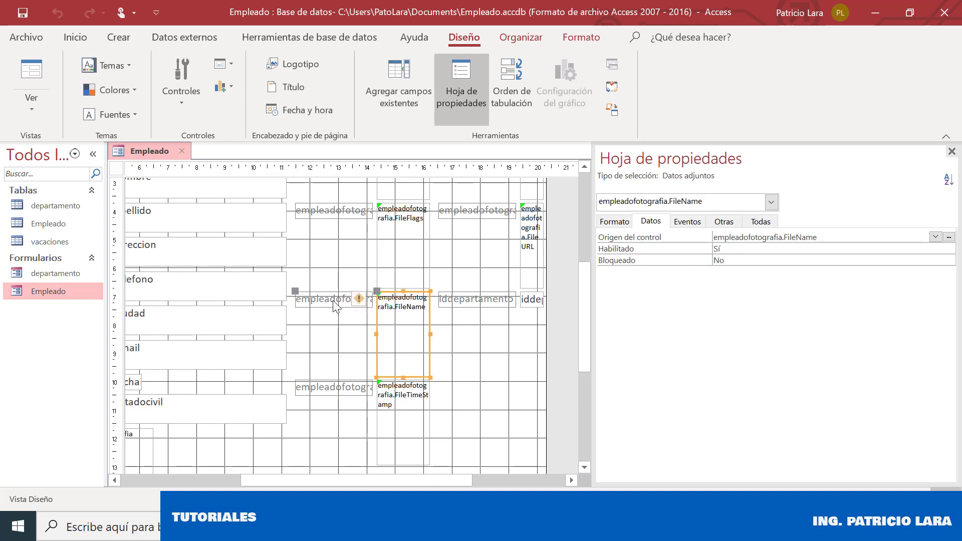
left_click(336, 302)
left_click(396, 296)
left_click(341, 300)
left_click(387, 299)
left_click_drag(427, 482, 318, 479)
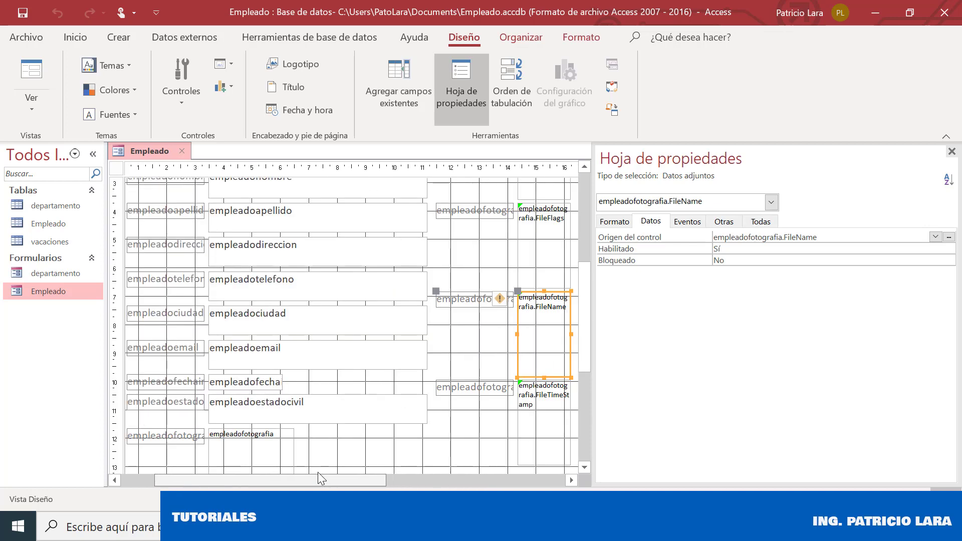
right_click(133, 149)
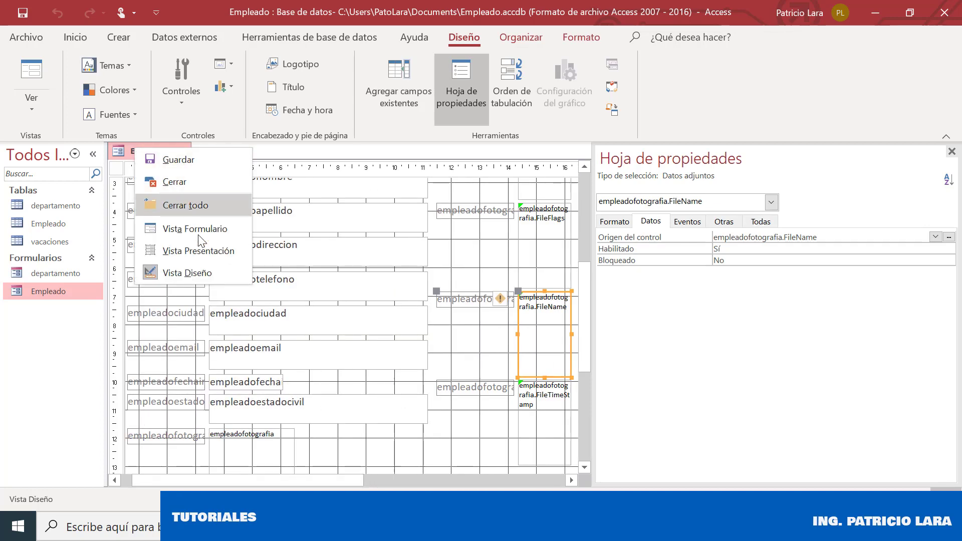
left_click(224, 235)
mouse_move(958, 285)
left_mouse_down()
mouse_move(959, 320)
mouse_move(958, 294)
left_mouse_up()
Enter the employee's ID number, first name, address AMBATO, phone, city AMBATO and e-mail
left_click(271, 243)
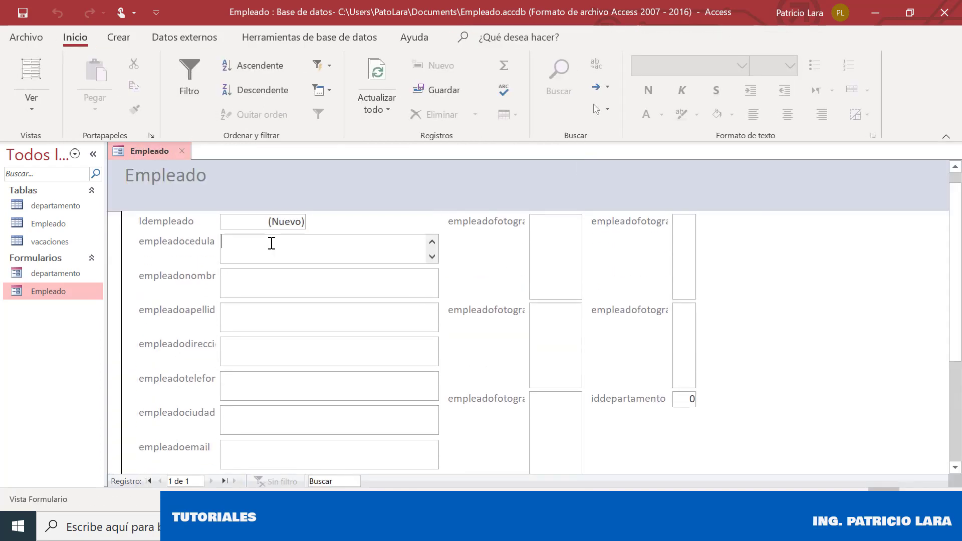
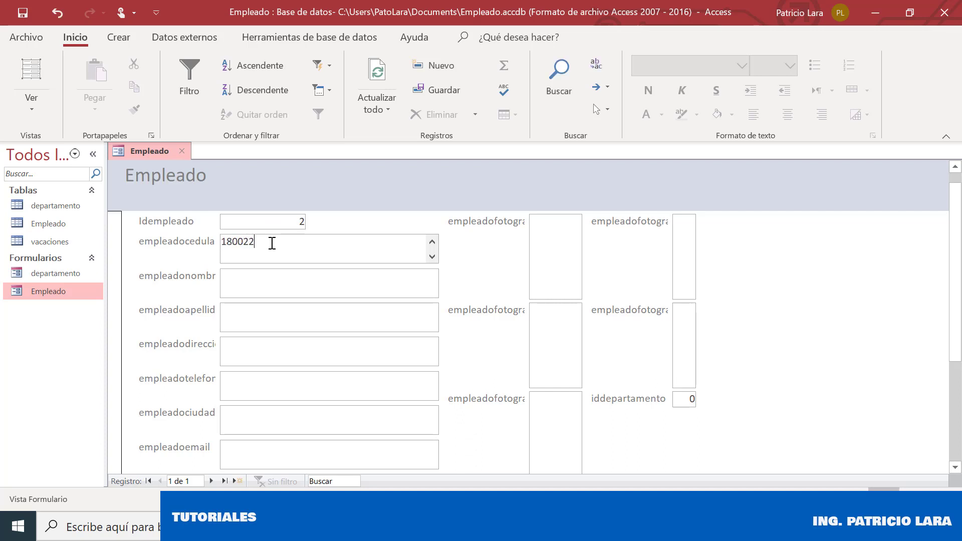
key("Tab")
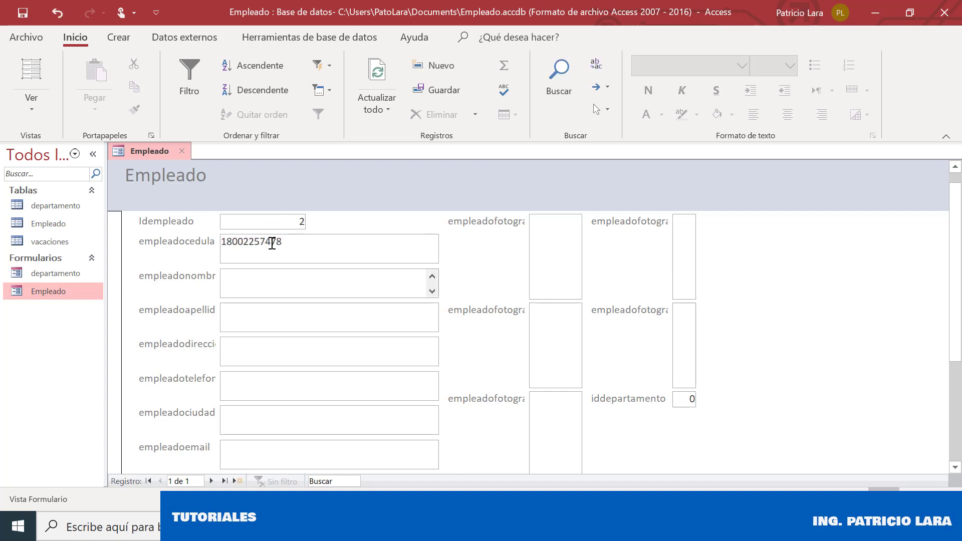
type("JUAN")
key("Tab")
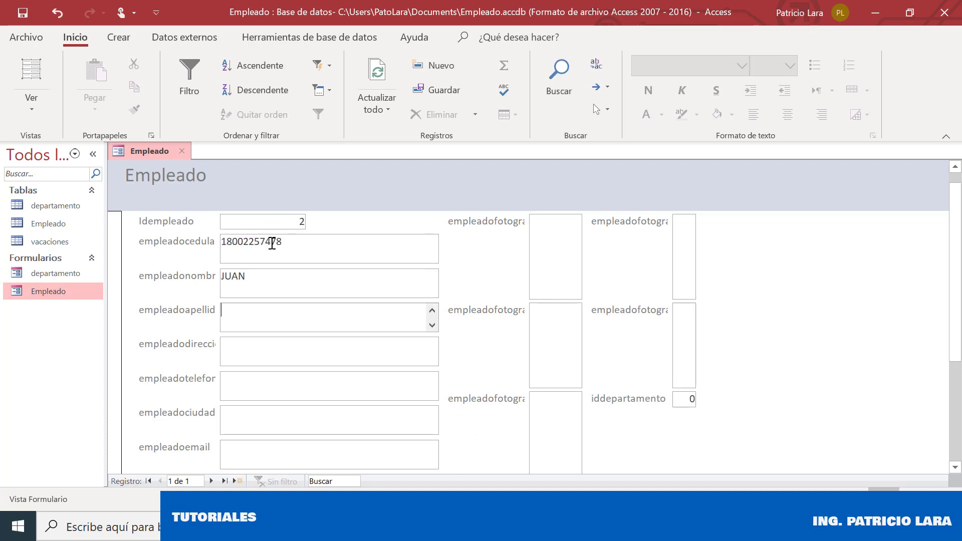
key("Tab")
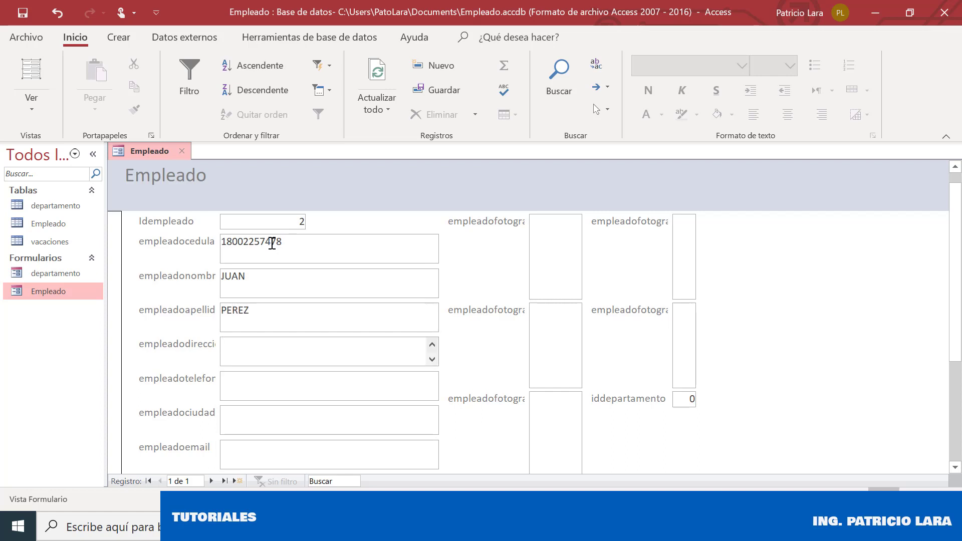
type("AMBATO")
key("Tab")
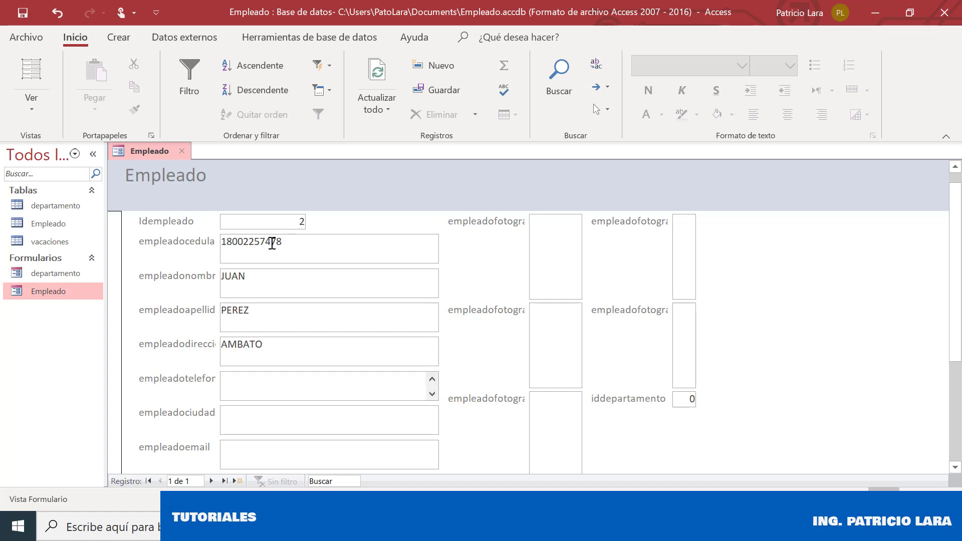
key("Tab")
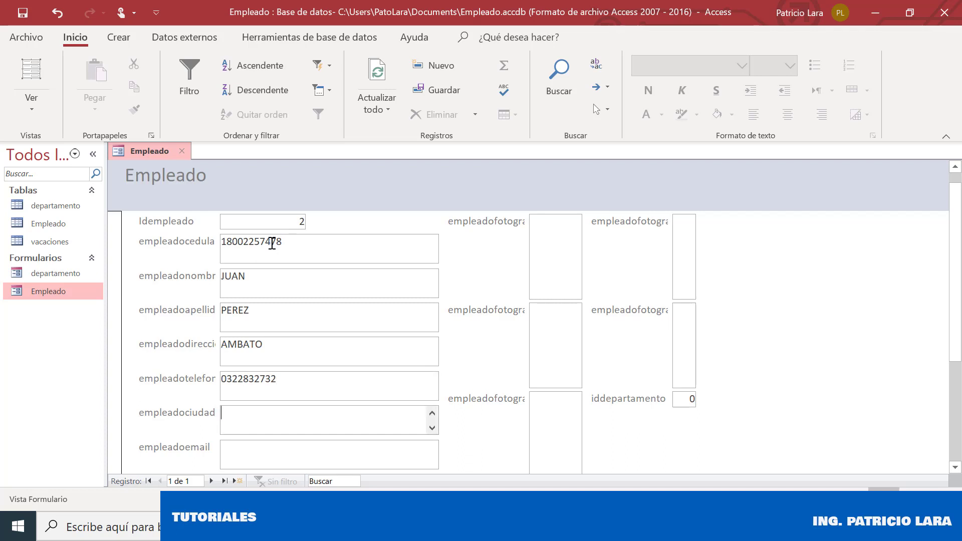
type("AMBATO")
key("Tab")
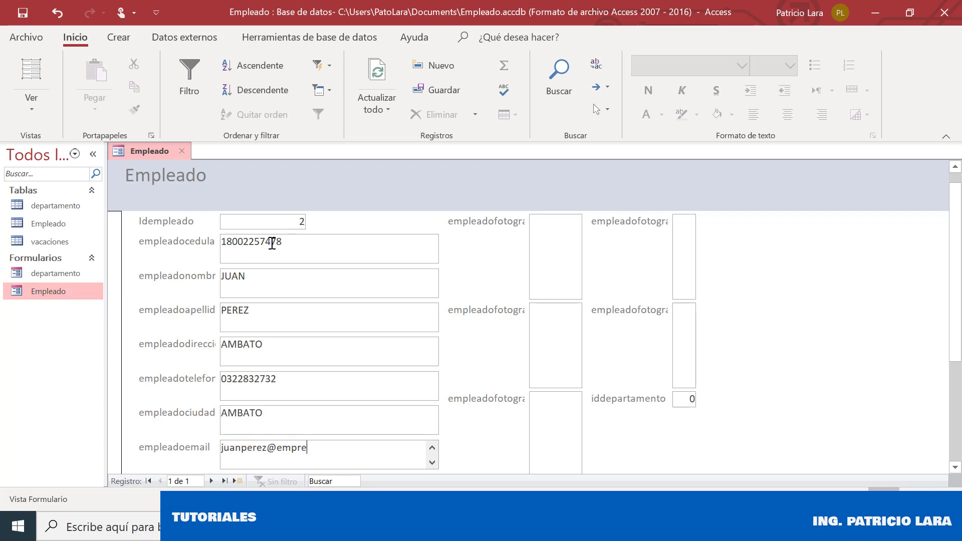
key("Tab")
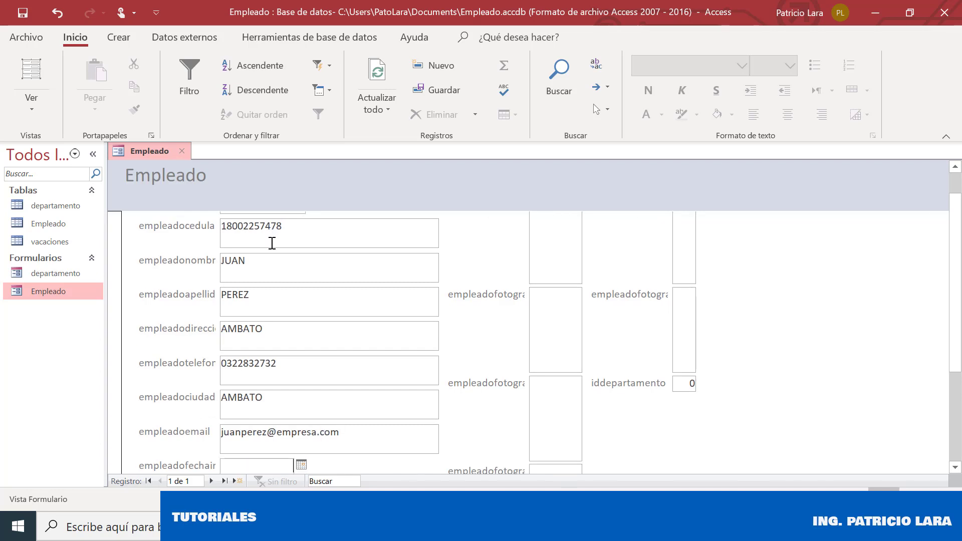
Set the hire date to 1/7/2020 and the status to activo
left_click(302, 466)
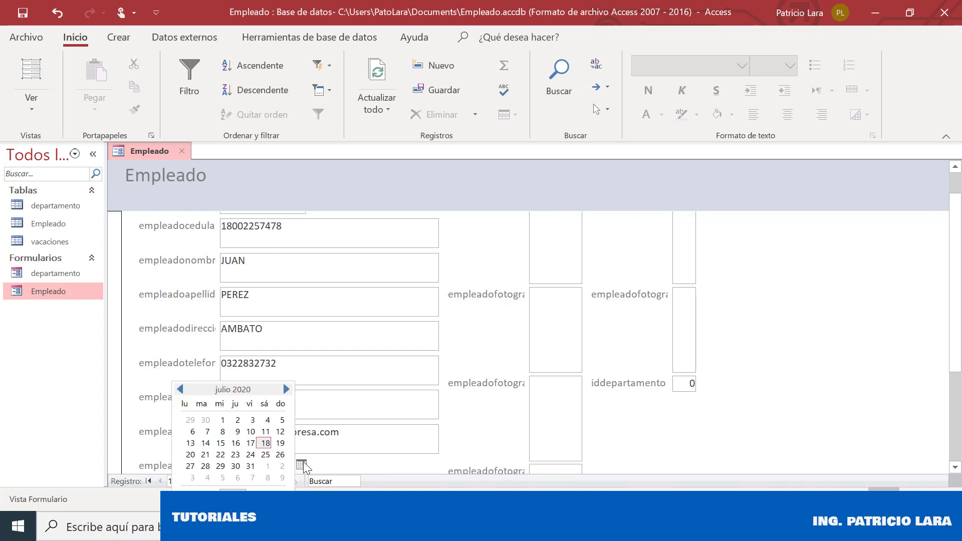
left_click(223, 421)
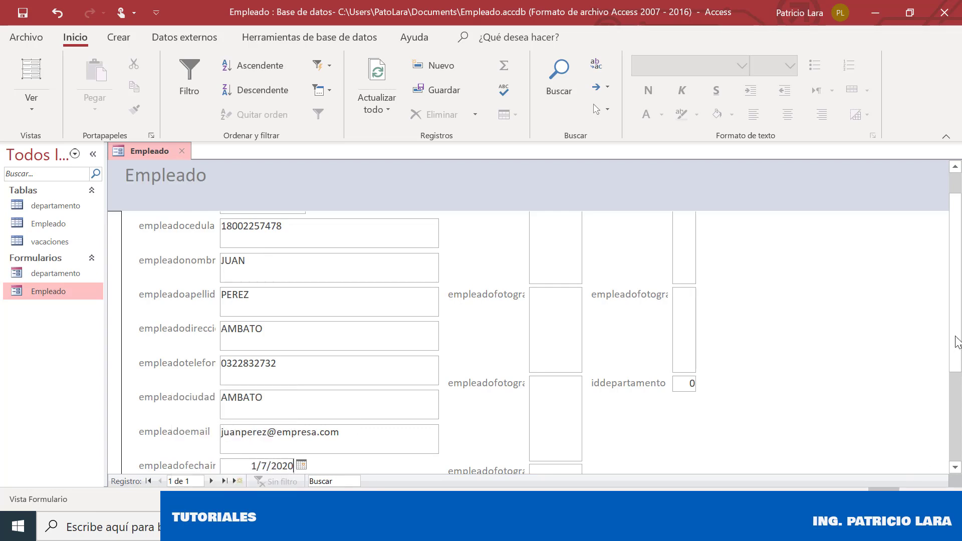
scroll(957, 385, "down", 3)
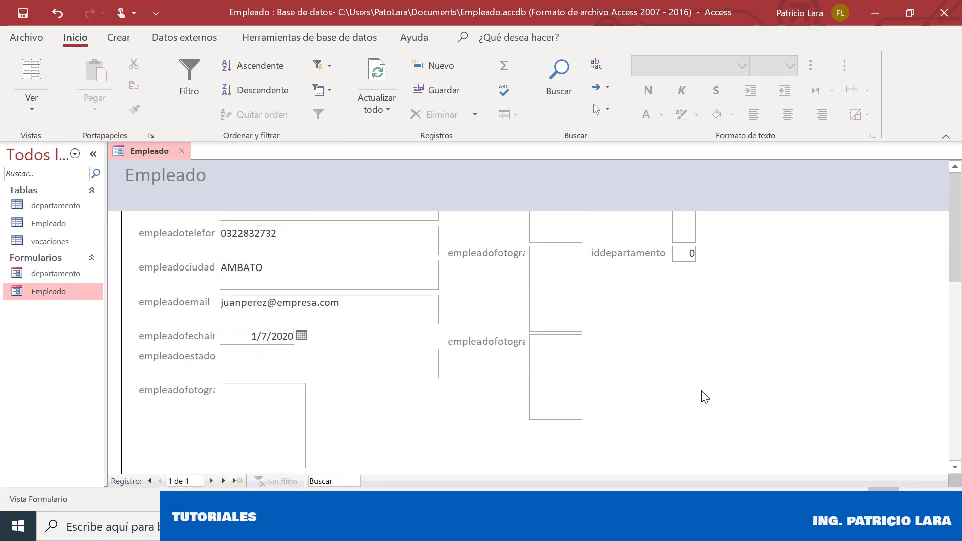
left_click(278, 364)
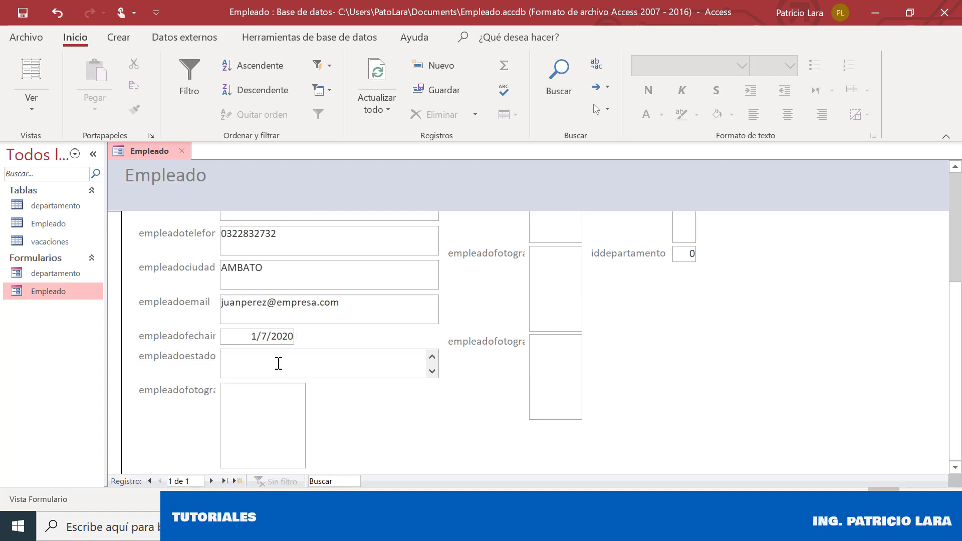
type("activo")
key("Tab")
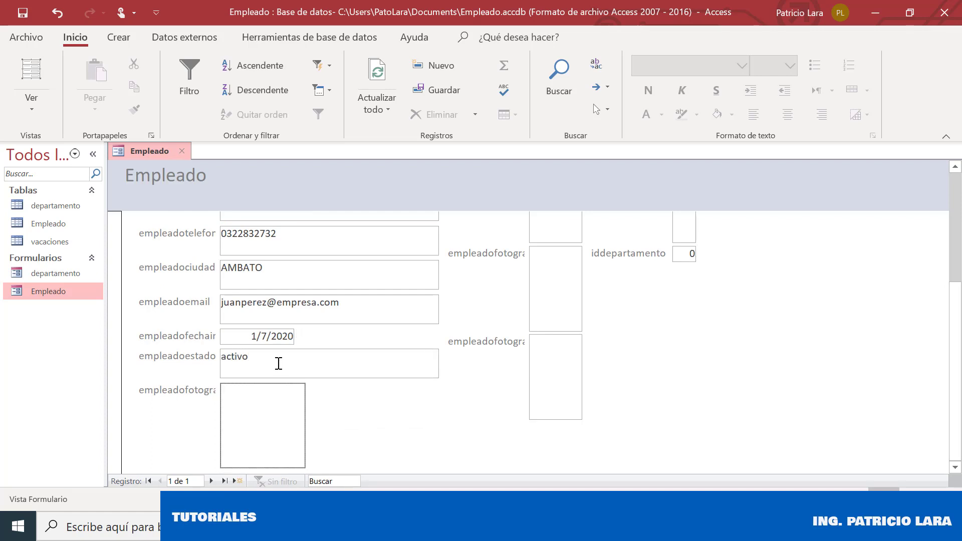
double_click(279, 451)
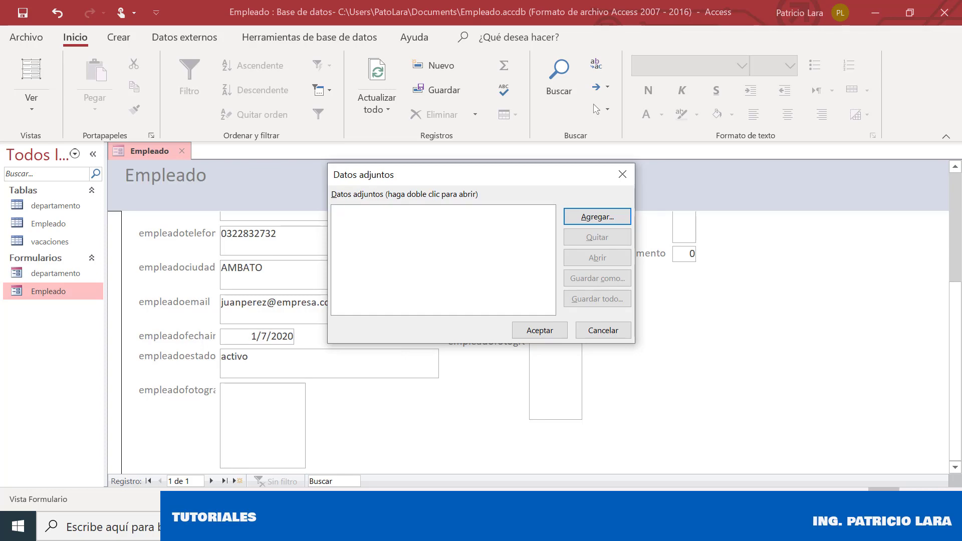
Attach empleado.png from the Imágenes iconos folder as the employee's photo
left_click(600, 221)
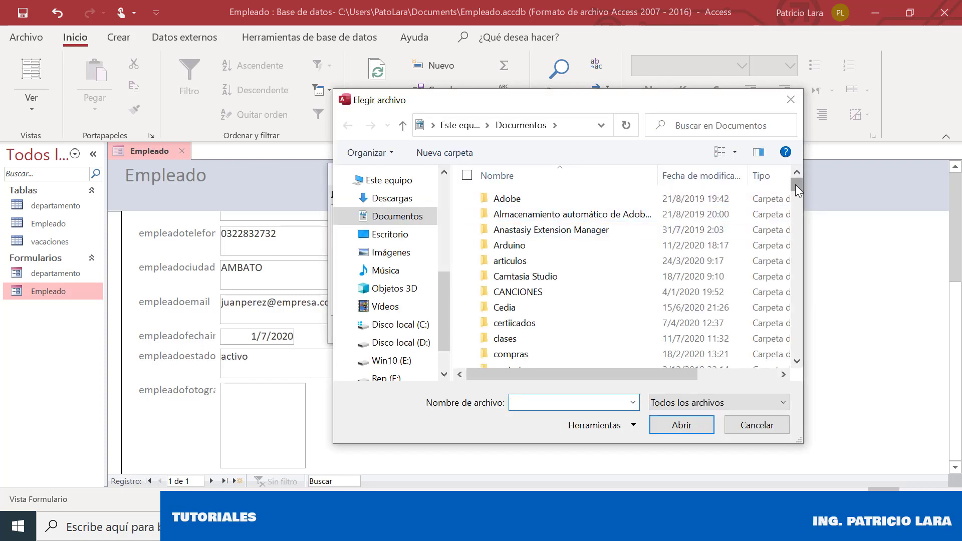
left_click_drag(795, 185, 440, 257)
left_click(398, 253)
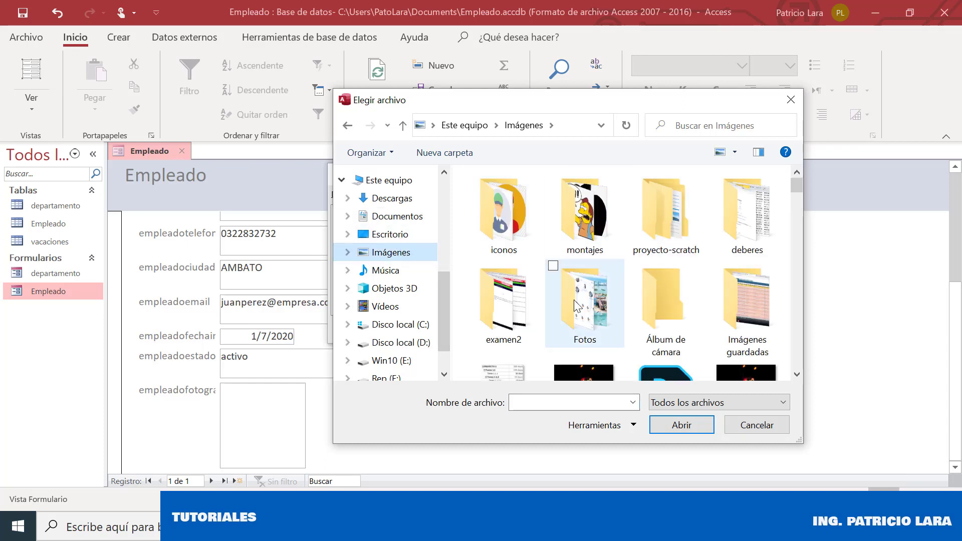
double_click(540, 224)
double_click(569, 225)
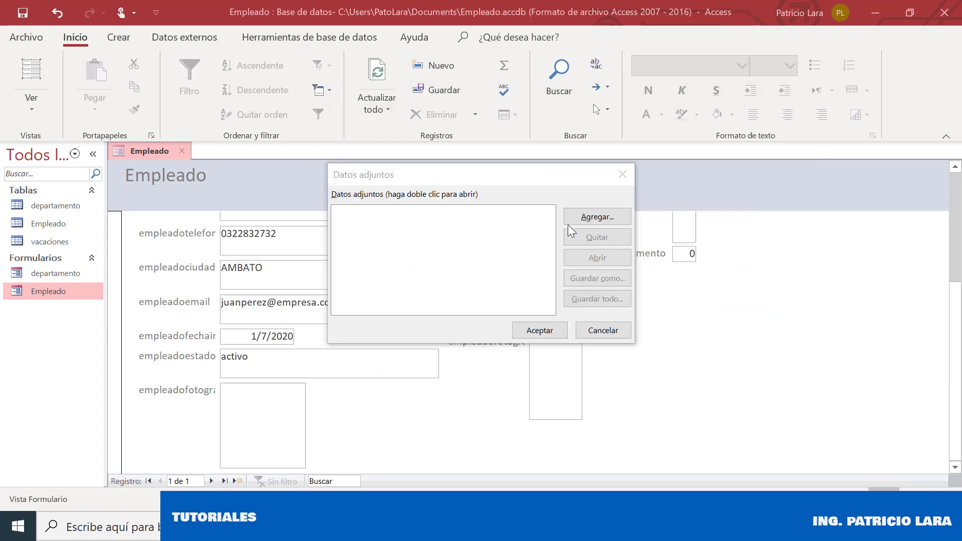
left_click(516, 330)
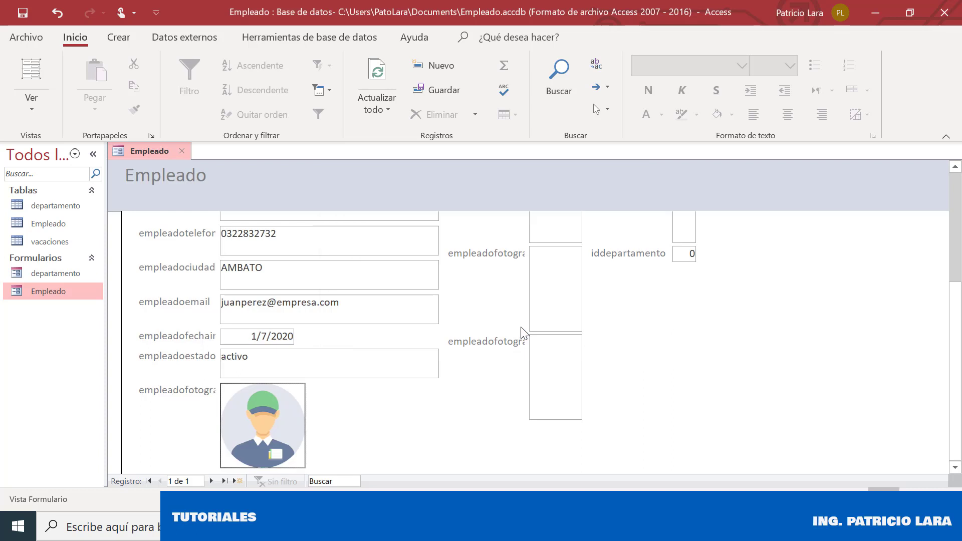
mouse_move(955, 301)
left_mouse_down()
mouse_move(961, 183)
mouse_move(958, 305)
left_mouse_up()
Replace iddepartamento 0 with 1, save the record, and go back to review it
left_click(688, 249)
left_click_drag(688, 250, 706, 252)
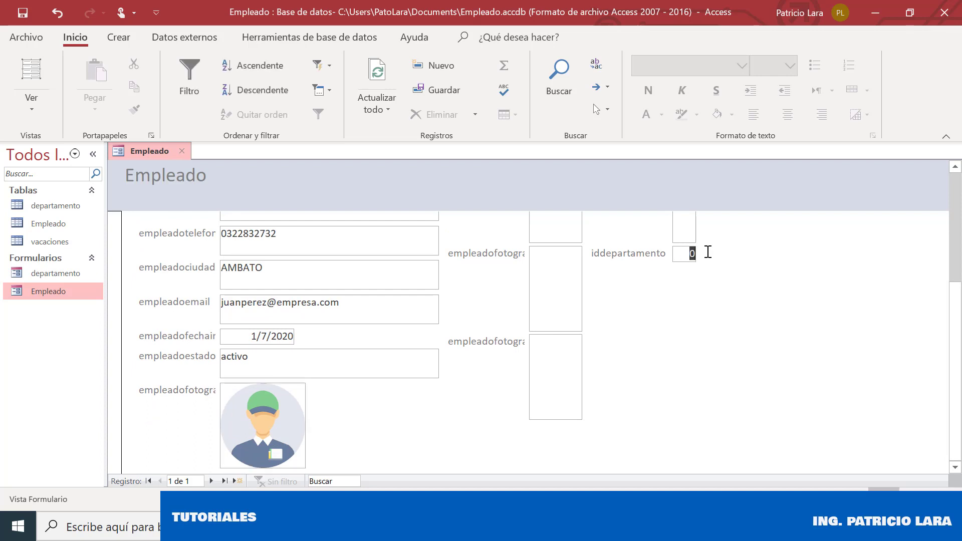
type("1")
key("Tab")
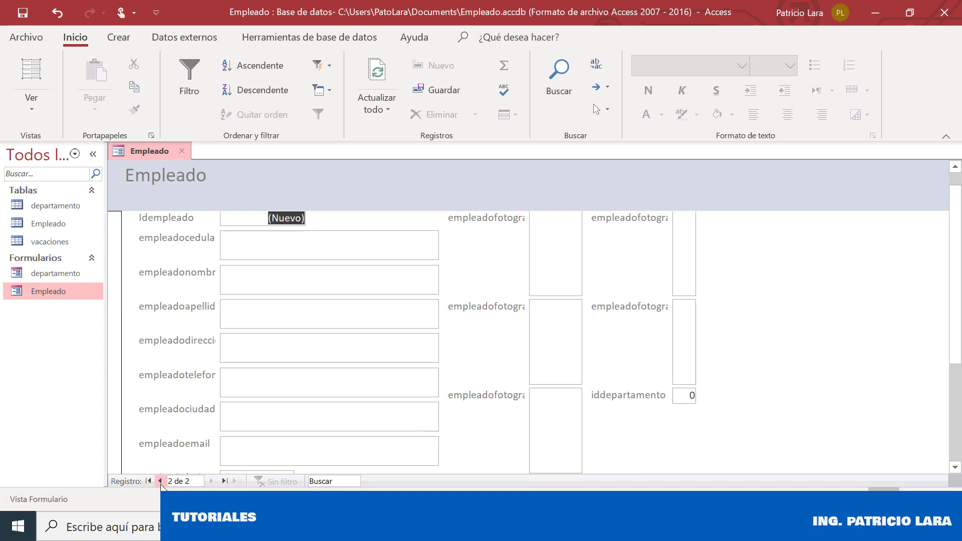
left_click(160, 481)
scroll(961, 305, "down", 3)
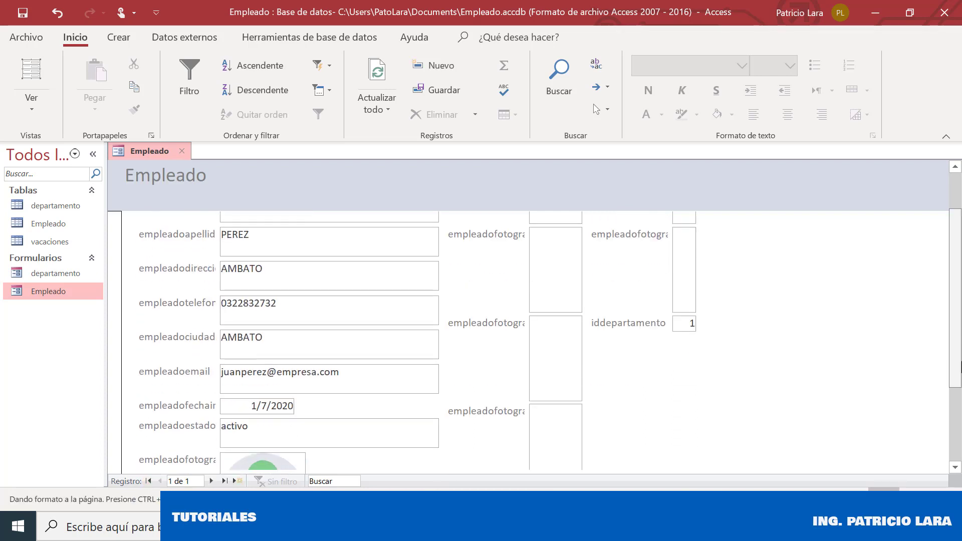
scroll(961, 241, "up", 4)
scroll(961, 241, "down", 3)
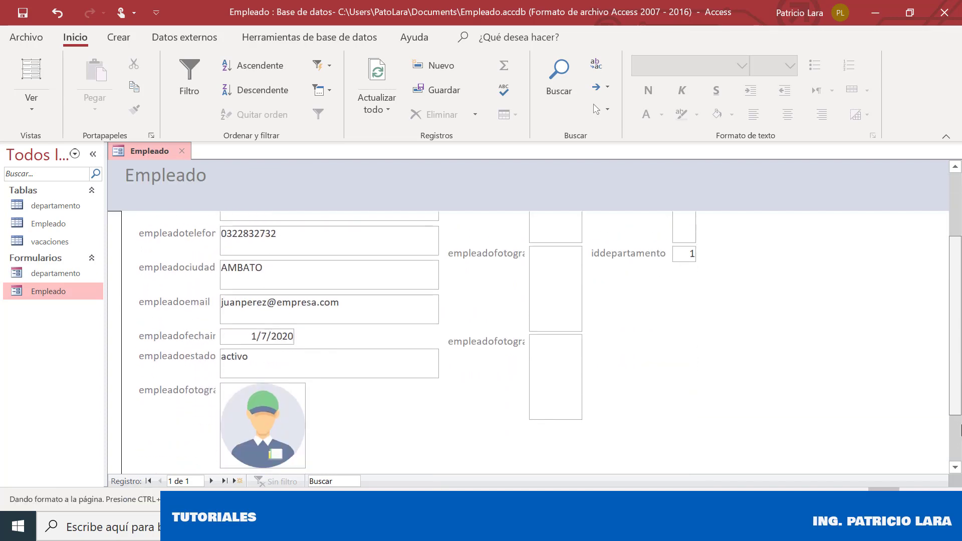
scroll(961, 301, "up", 4)
scroll(961, 376, "down", 2)
scroll(961, 376, "up", 3)
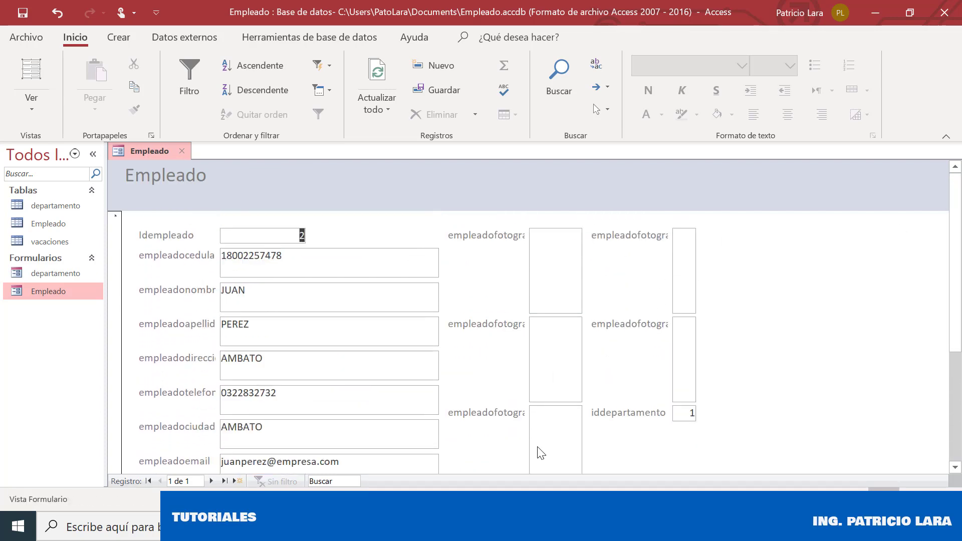
Switch the Empleado form to Design view and set the FileData label and control to Visible No
right_click(142, 147)
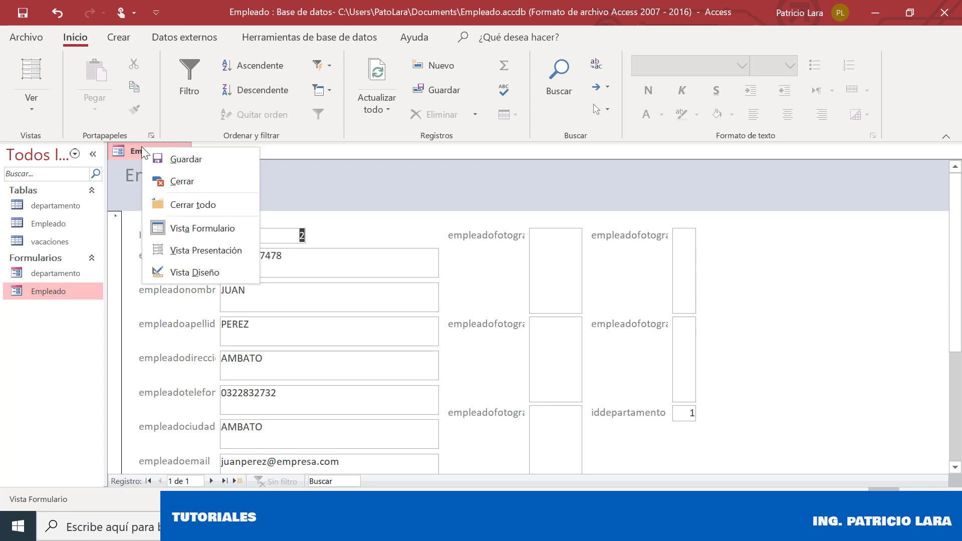
left_click(224, 267)
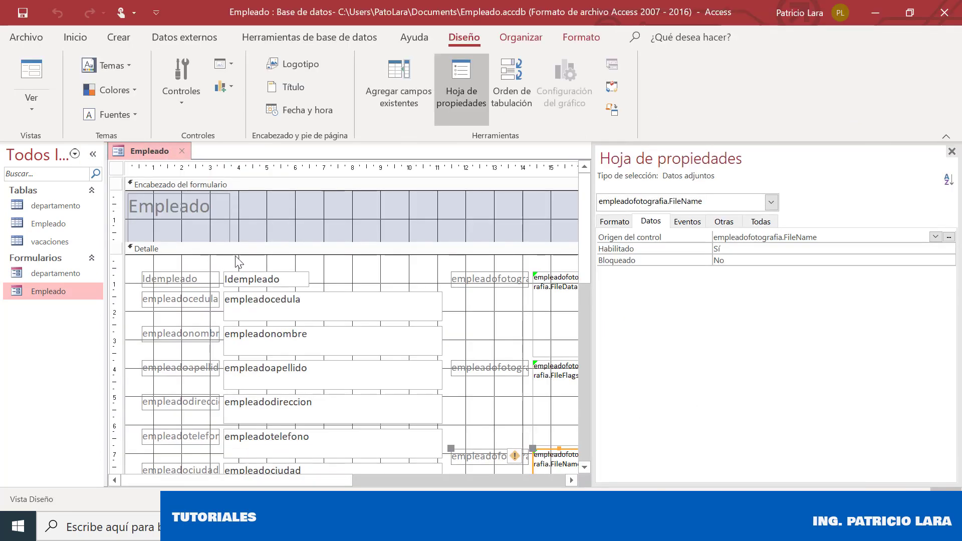
left_click(500, 324)
left_click(502, 281)
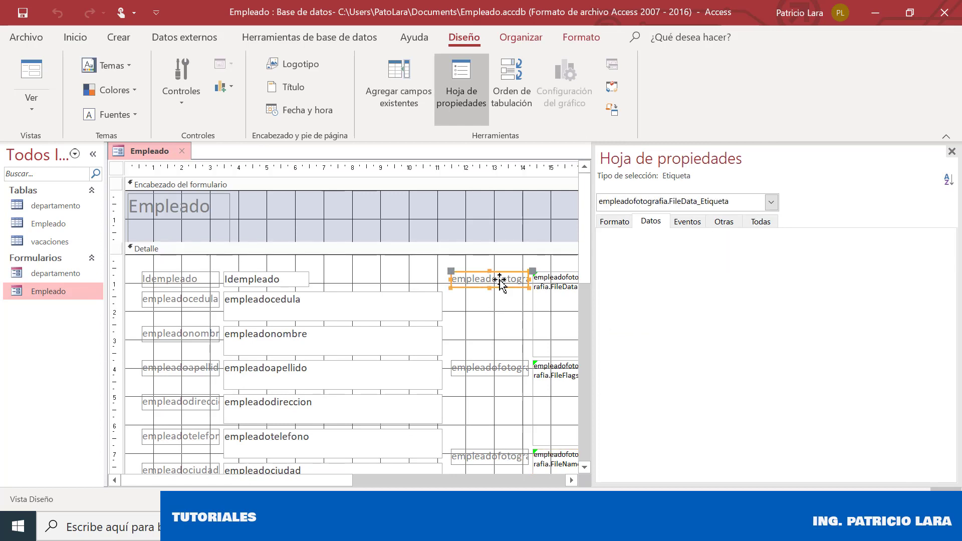
left_click(560, 312, "shift")
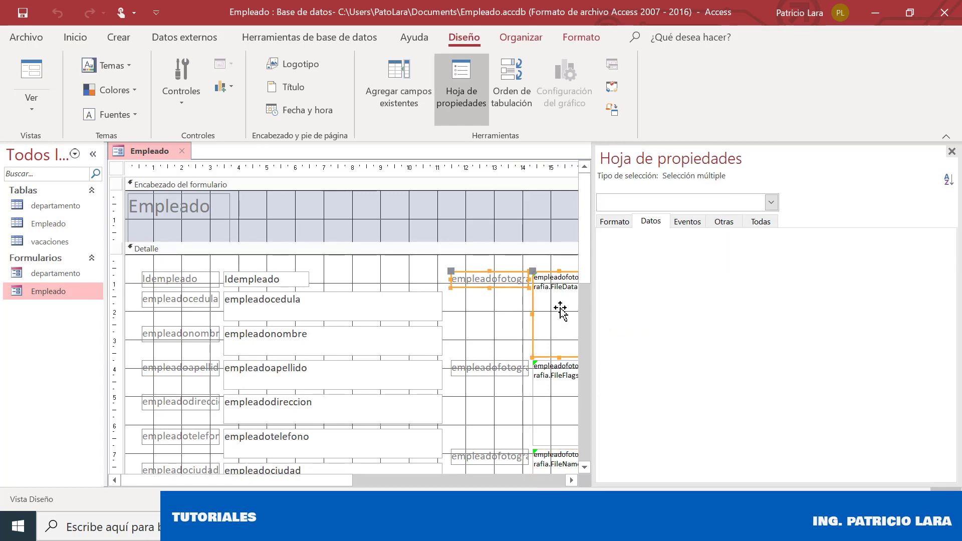
left_click(621, 229)
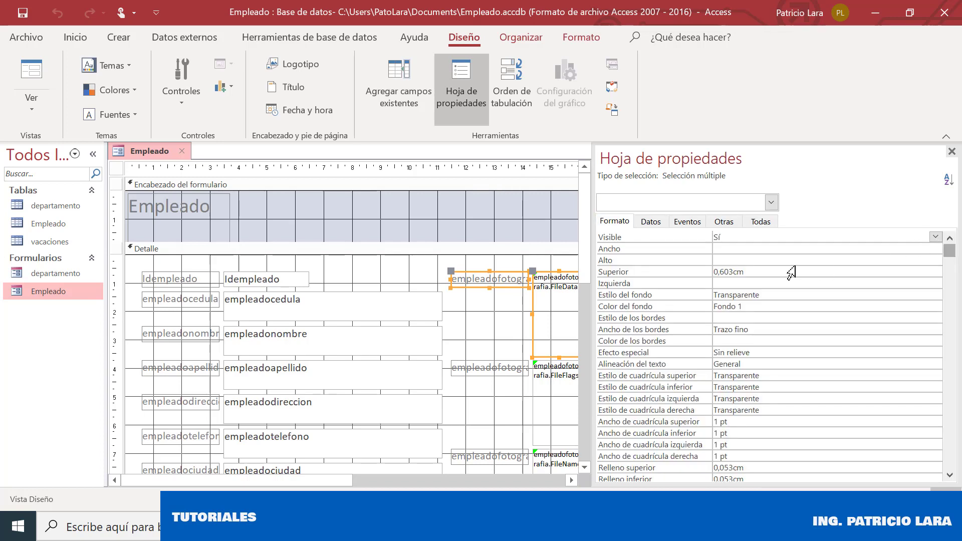
left_click(742, 238)
double_click(742, 239)
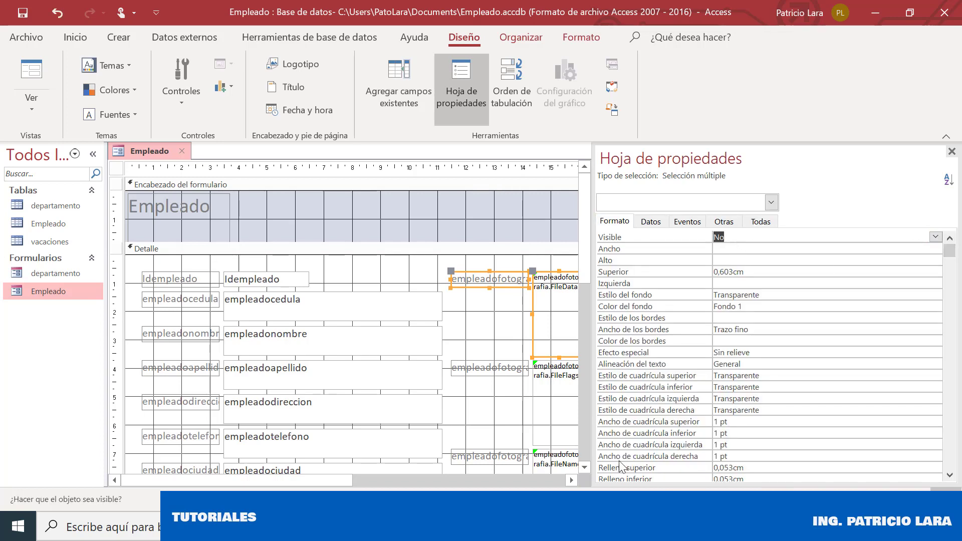
Hide the FileFlags and FileName labels and attachment controls
left_click(503, 371)
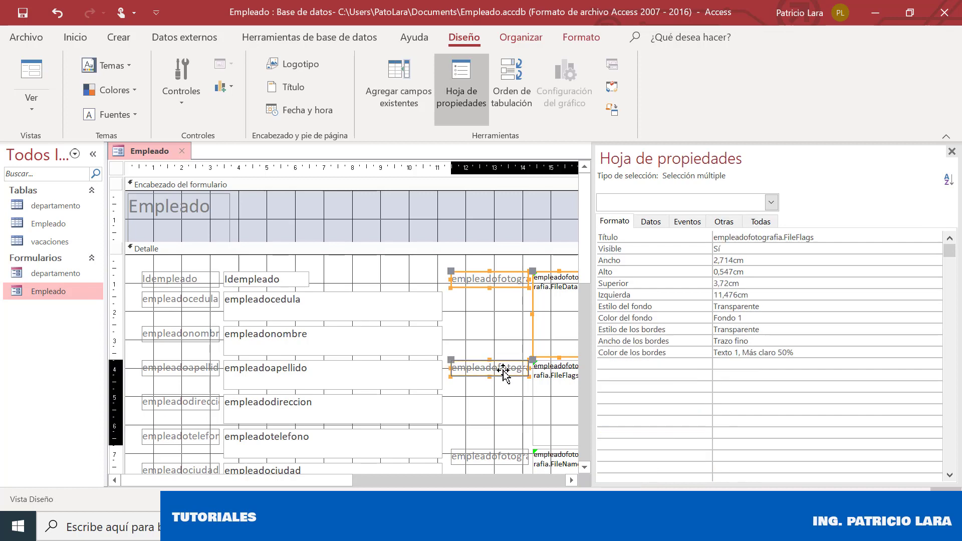
double_click(721, 247)
left_click(573, 387)
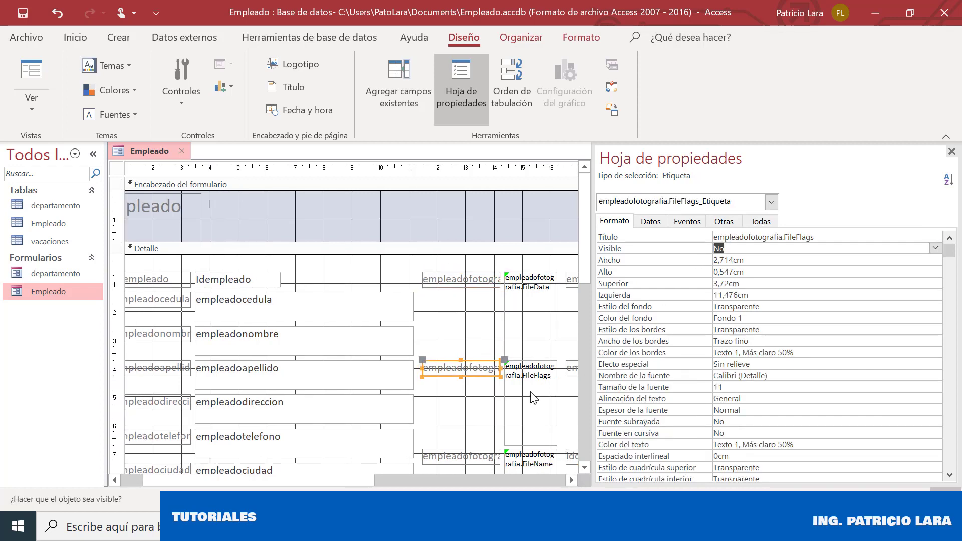
double_click(732, 249)
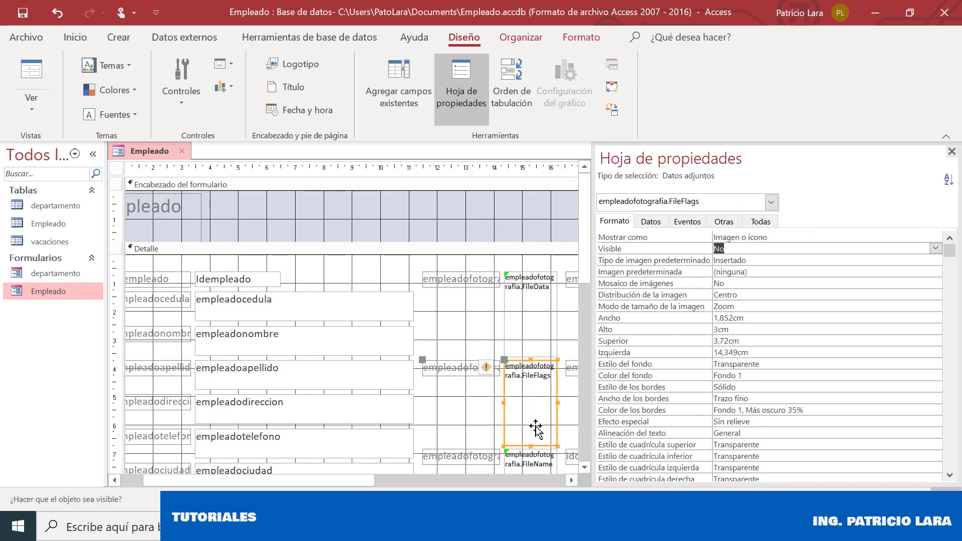
left_click(489, 464)
double_click(711, 249)
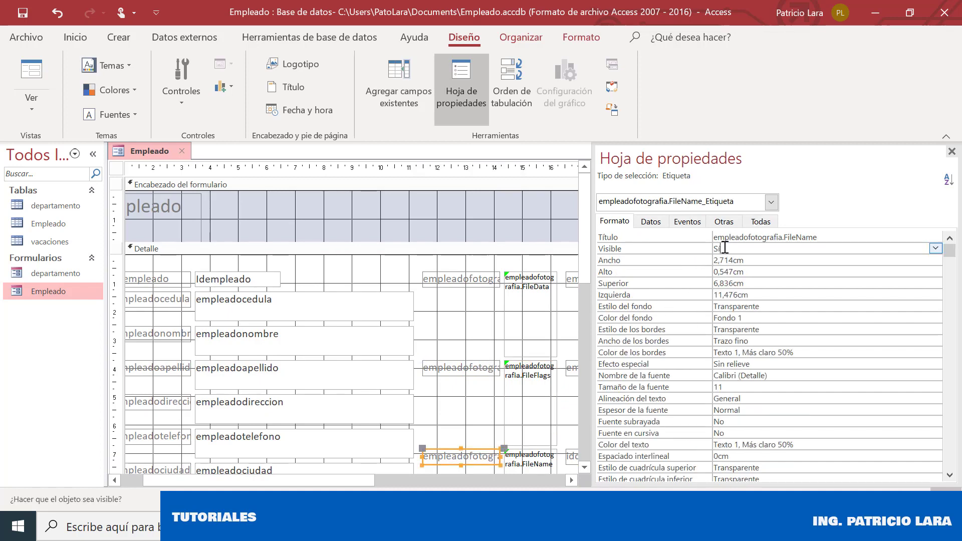
left_click(535, 467)
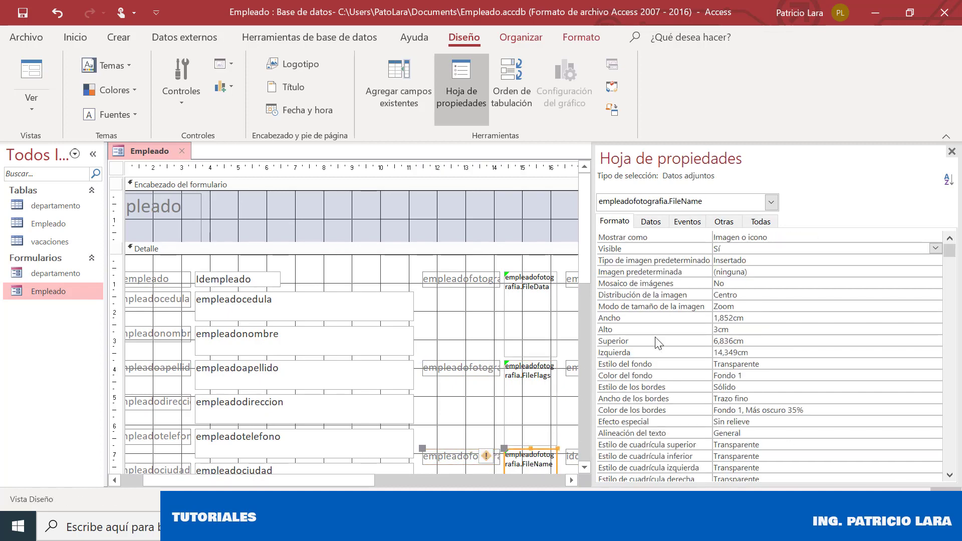
left_click(718, 250)
double_click(718, 249)
scroll(584, 468, "down", 5)
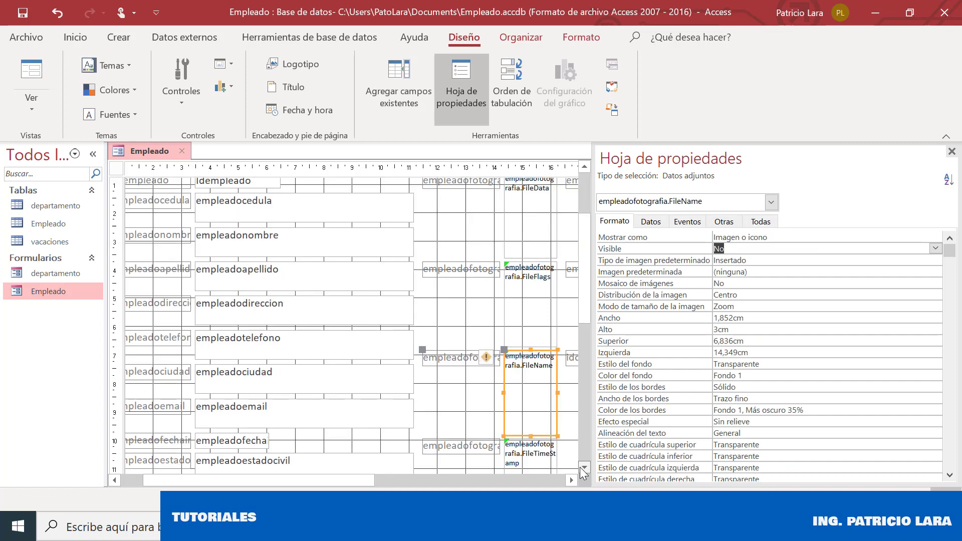
Hide the FileTimeStamp label and attachment control
left_click(474, 249)
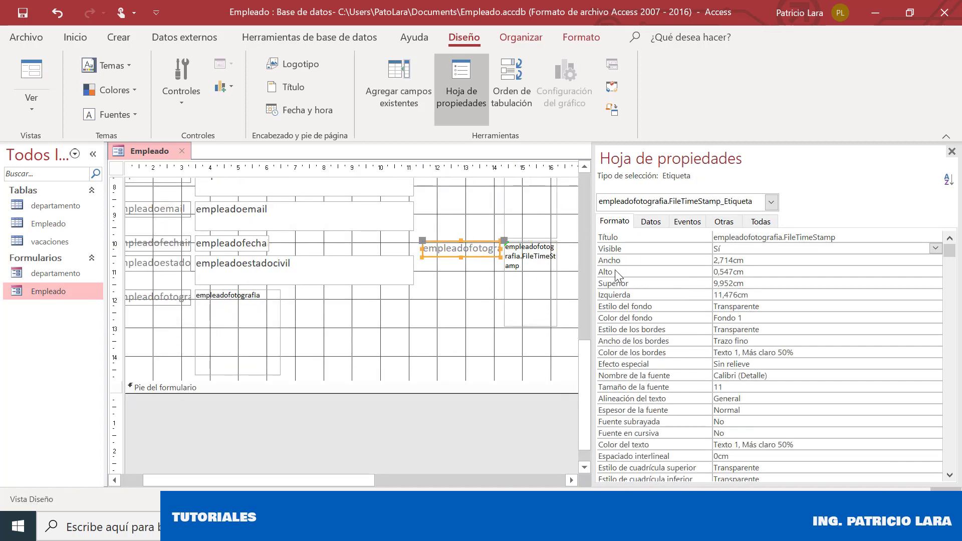
left_click(727, 249)
double_click(727, 249)
left_click(535, 273)
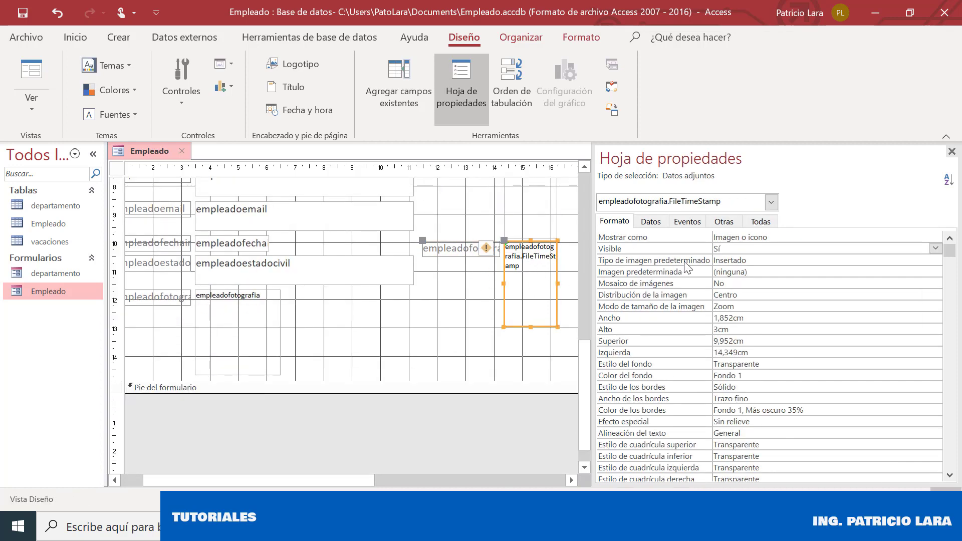
double_click(734, 250)
left_click(399, 481)
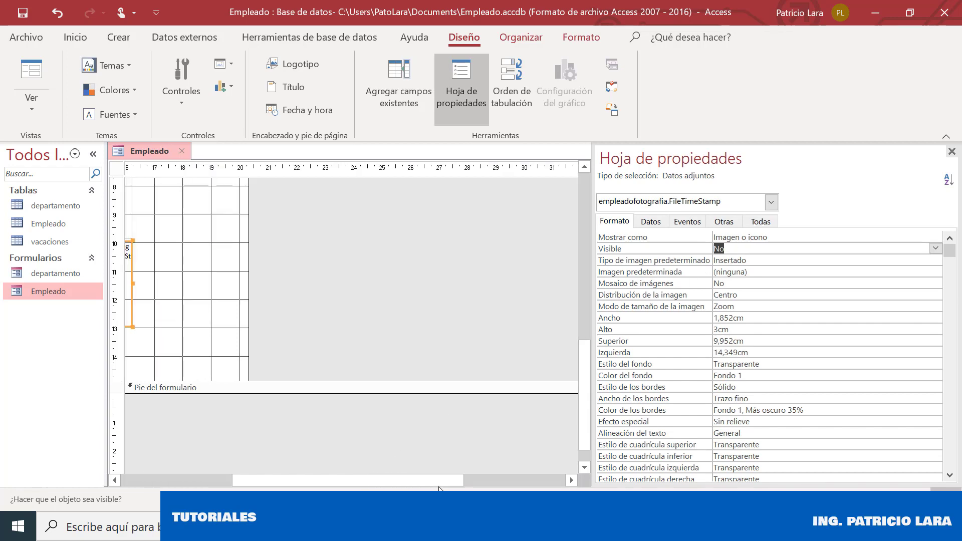
left_click_drag(588, 369, 587, 235)
left_click_drag(421, 485, 403, 484)
Hide the FileType and FileURL labels and attachment controls
left_click(382, 220)
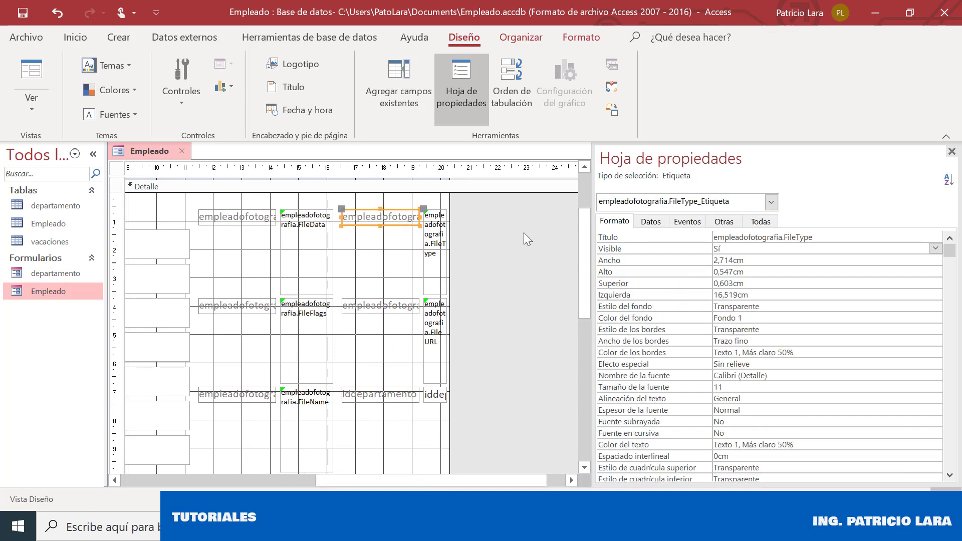
double_click(720, 248)
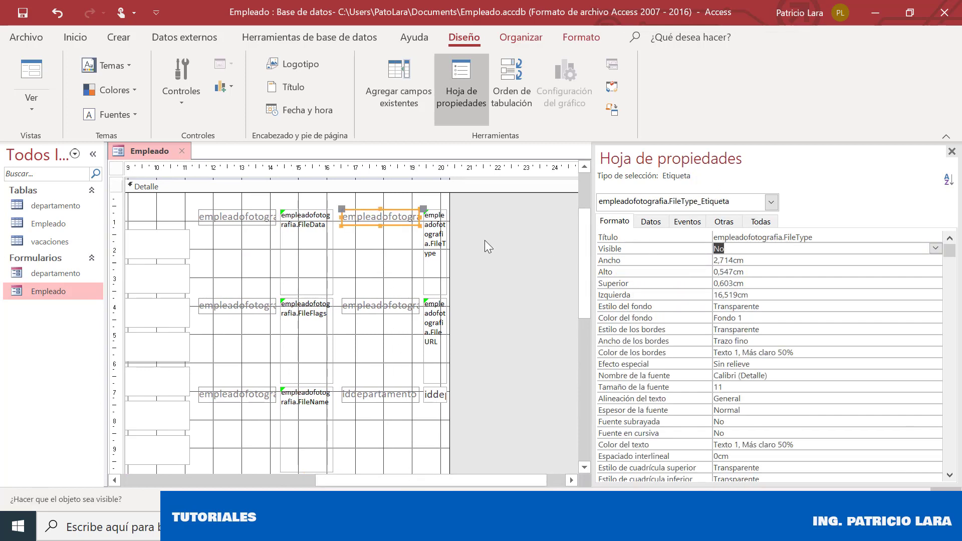
left_click(439, 246)
double_click(722, 249)
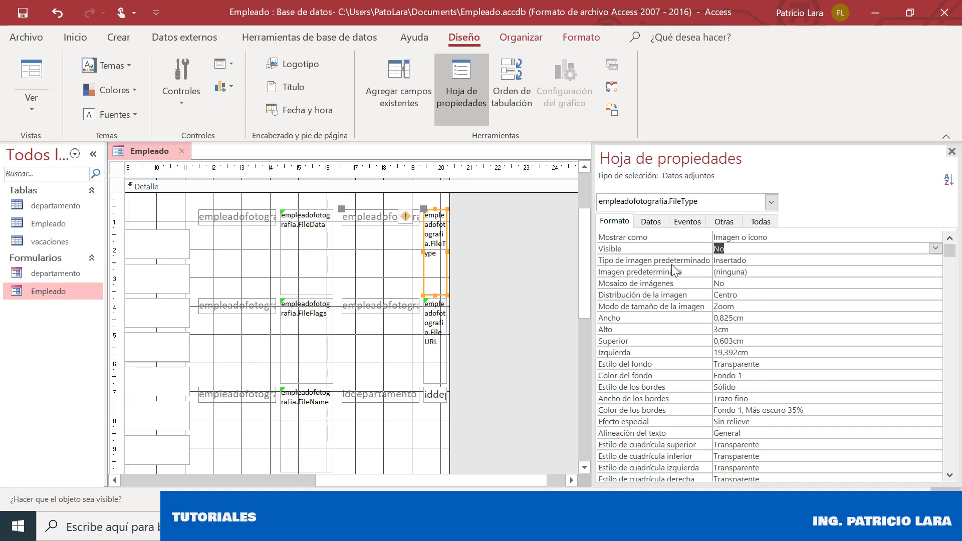
left_click(379, 307)
double_click(720, 249)
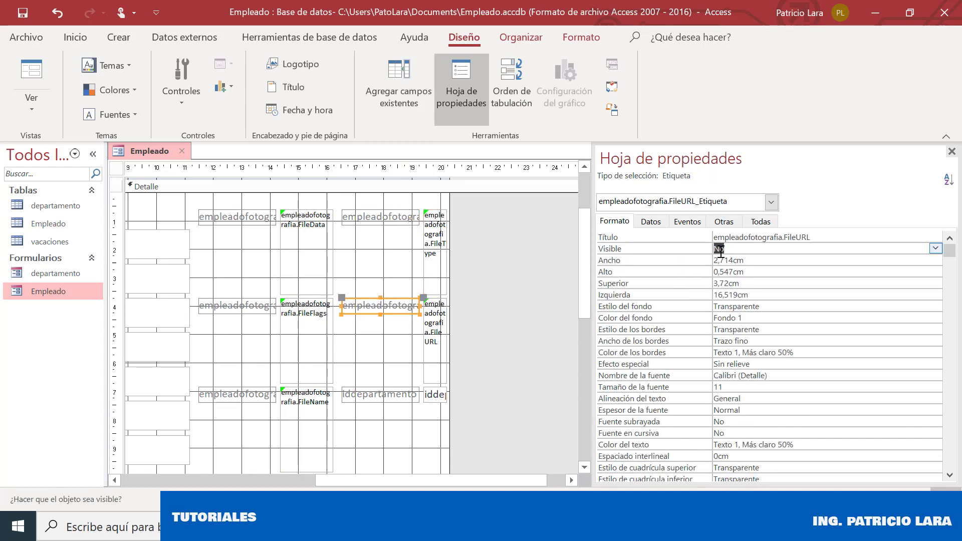
left_click(434, 345)
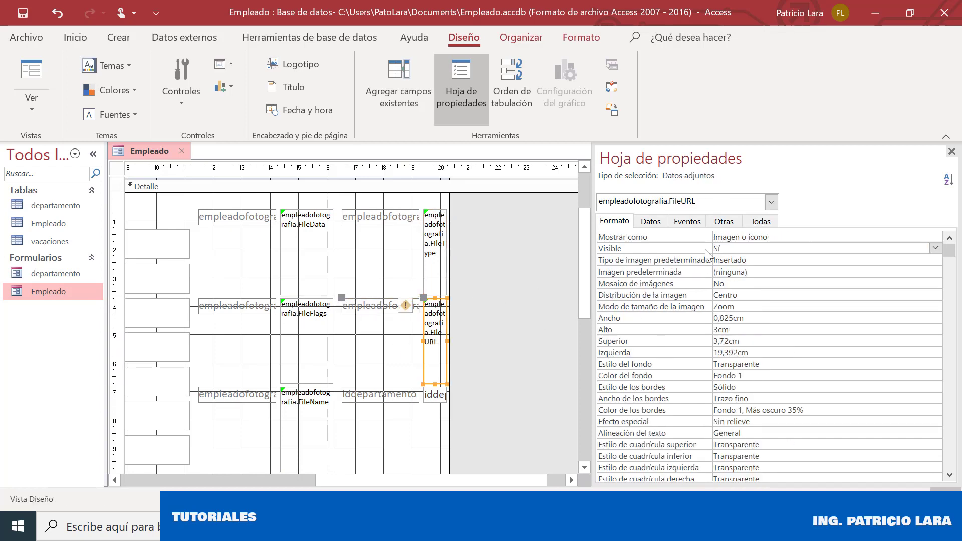
left_click(722, 249)
double_click(723, 248)
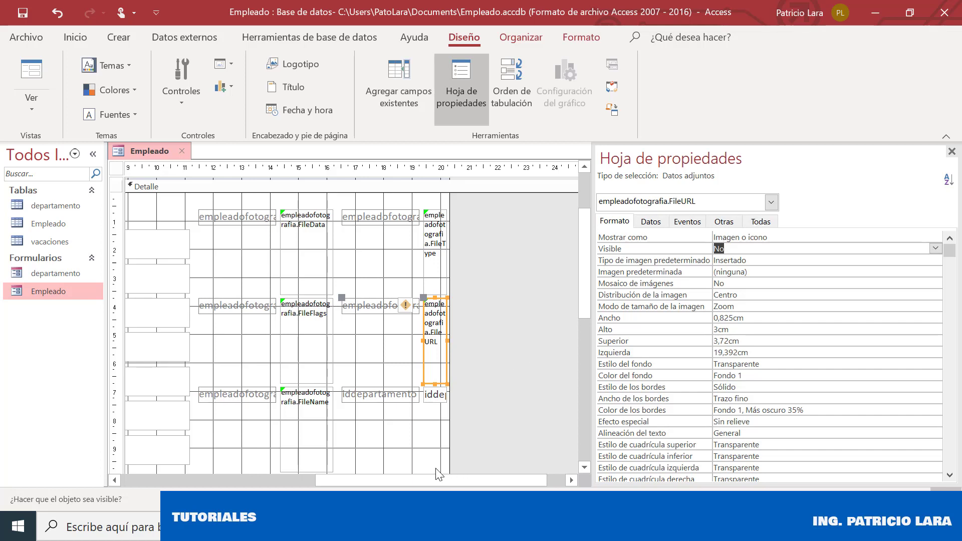
left_click(431, 396)
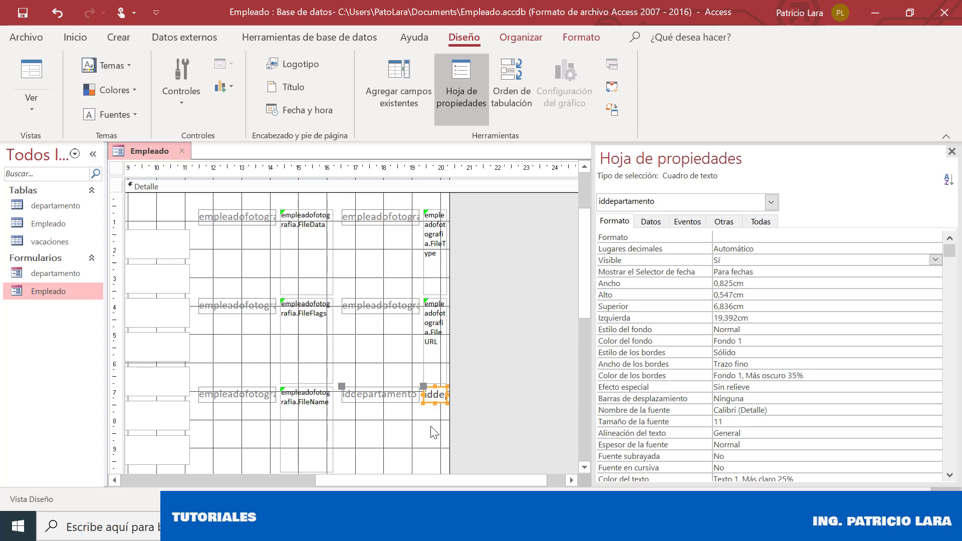
Widen the iddepartamento text box, keeping its control source as iddepartamento
left_click_drag(450, 417, 534, 413)
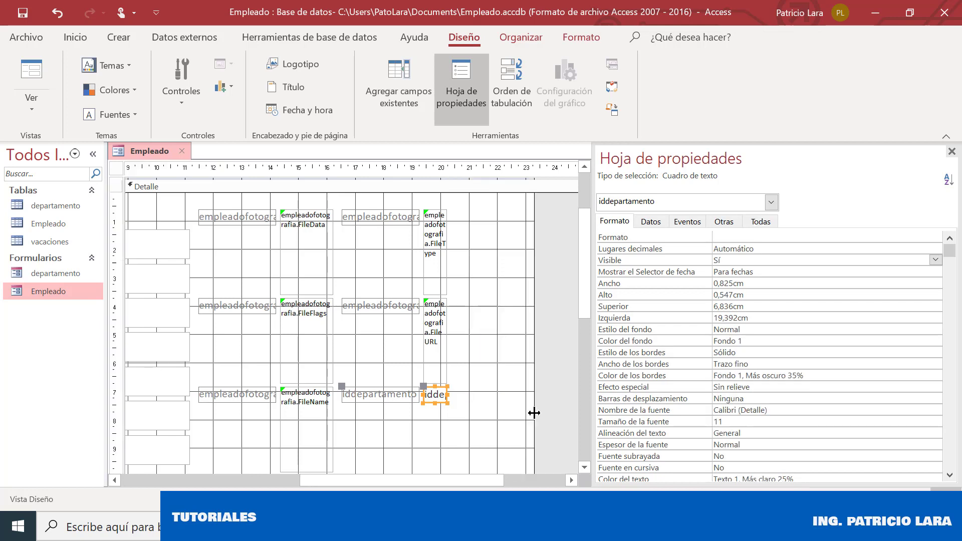
left_click_drag(448, 395, 527, 395)
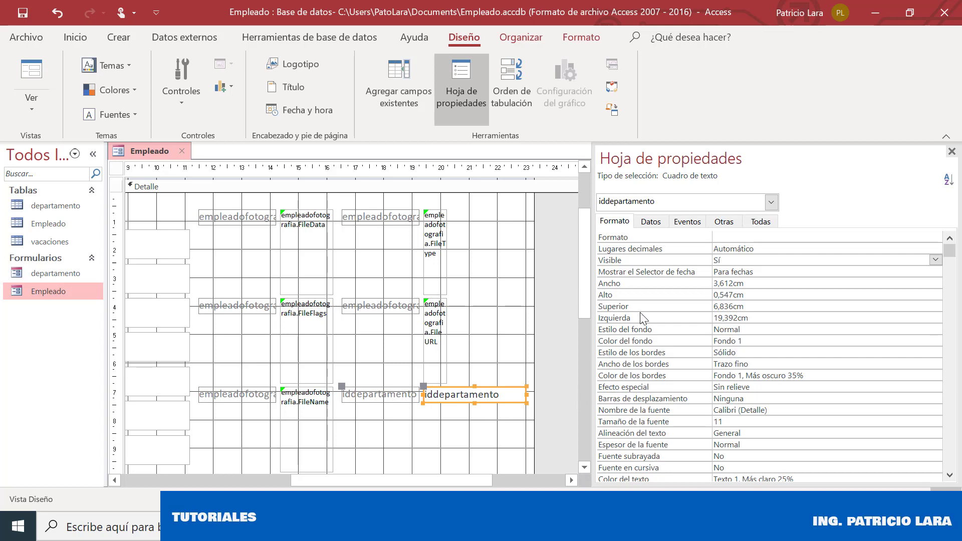
left_click(660, 222)
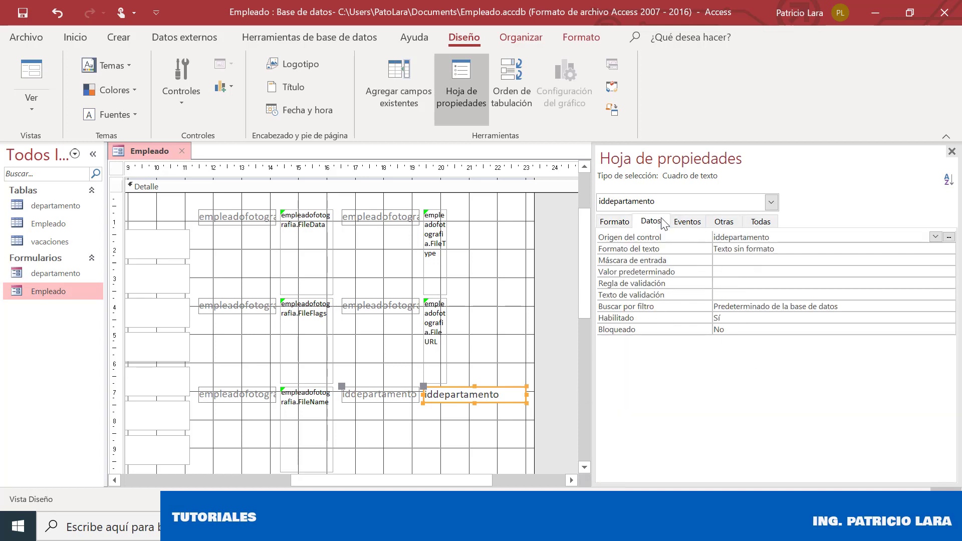
left_click(935, 237)
left_click(936, 239)
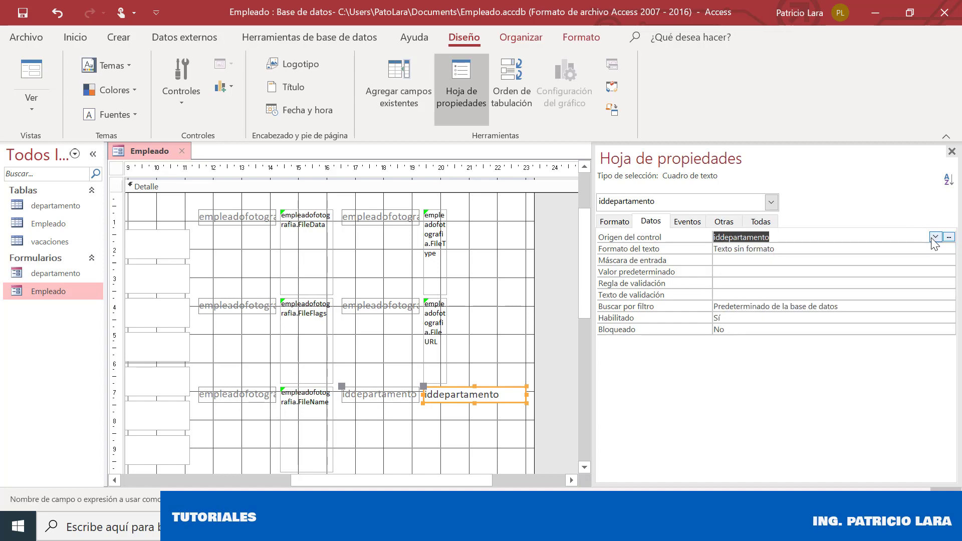
left_click(949, 237)
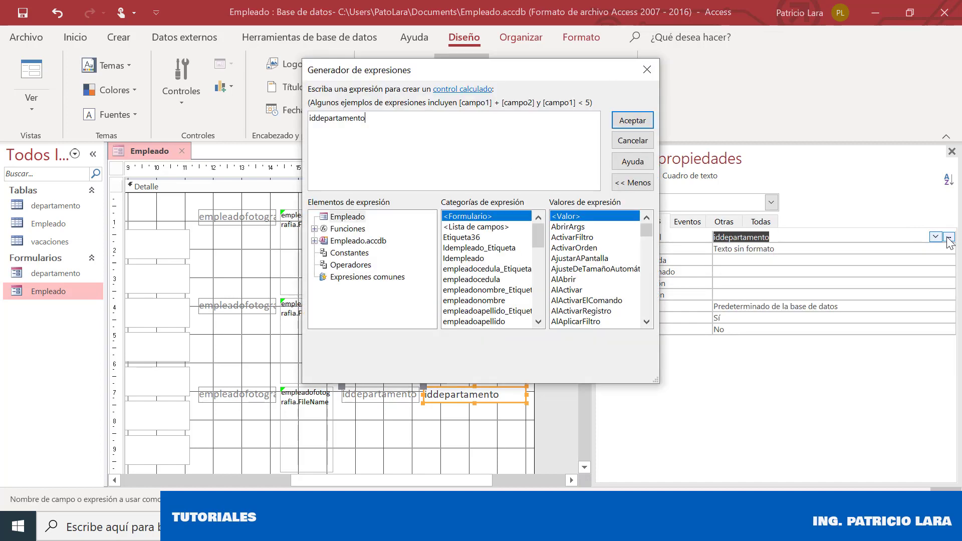
left_click(627, 144)
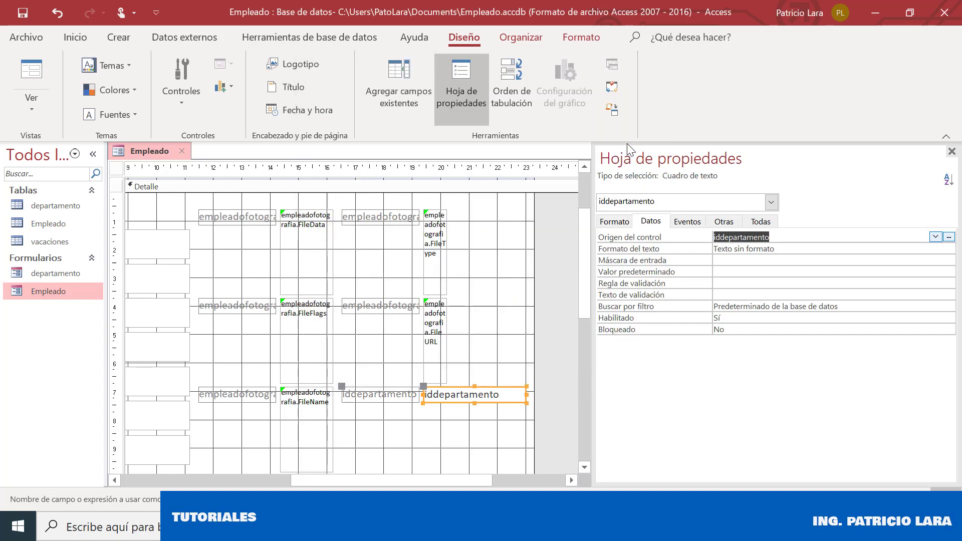
left_click(935, 238)
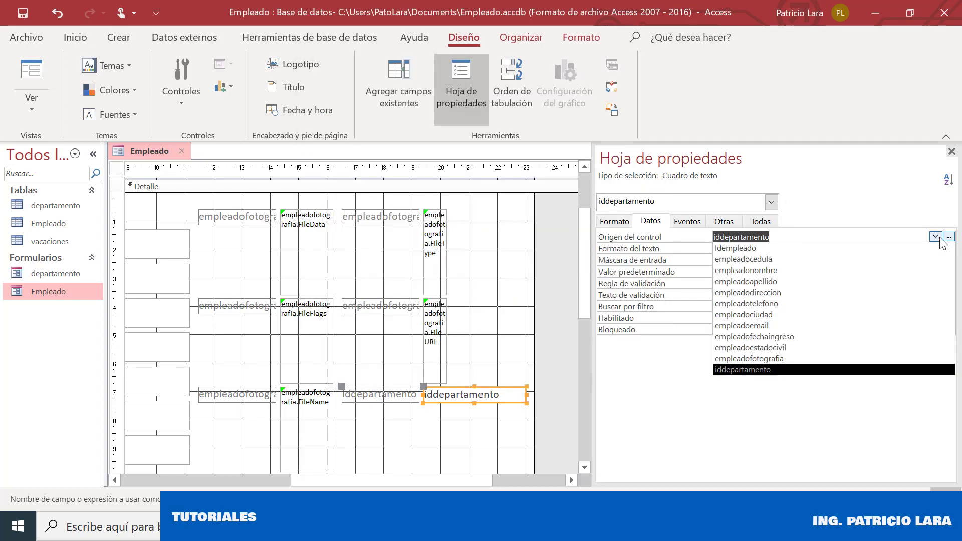
left_click(941, 241)
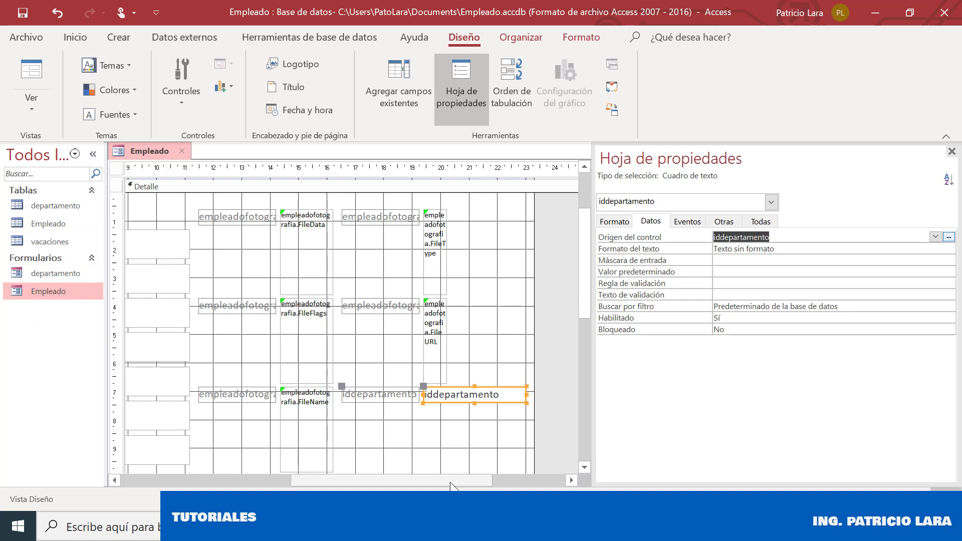
left_click_drag(430, 480, 267, 489)
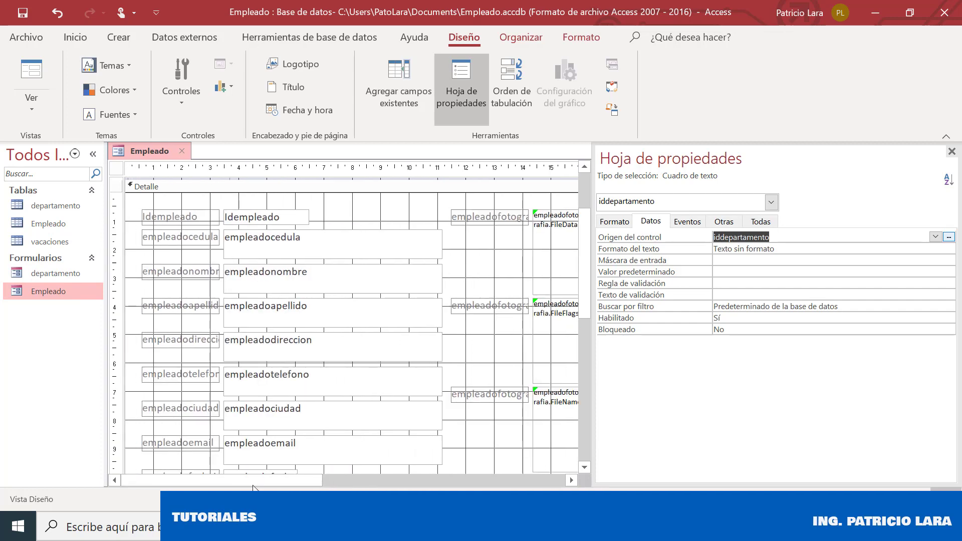
From the Crear tab, launch the query wizard and choose Asistente para consultas sencillas
right_click(45, 320)
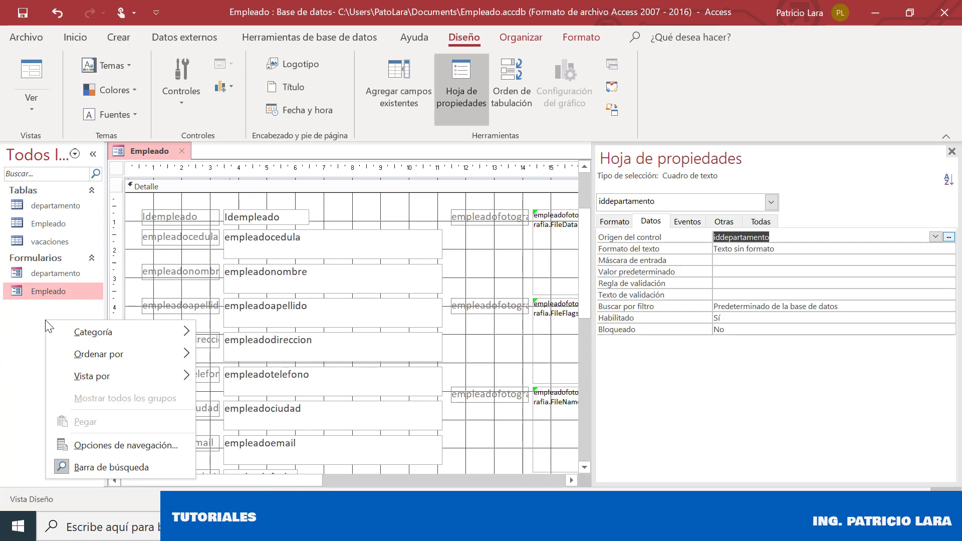
left_click(23, 310)
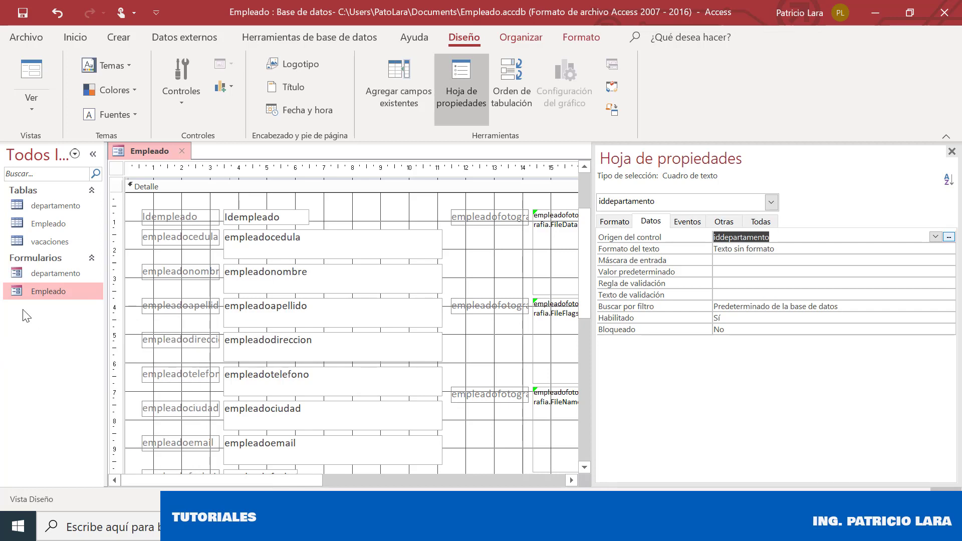
left_click(123, 39)
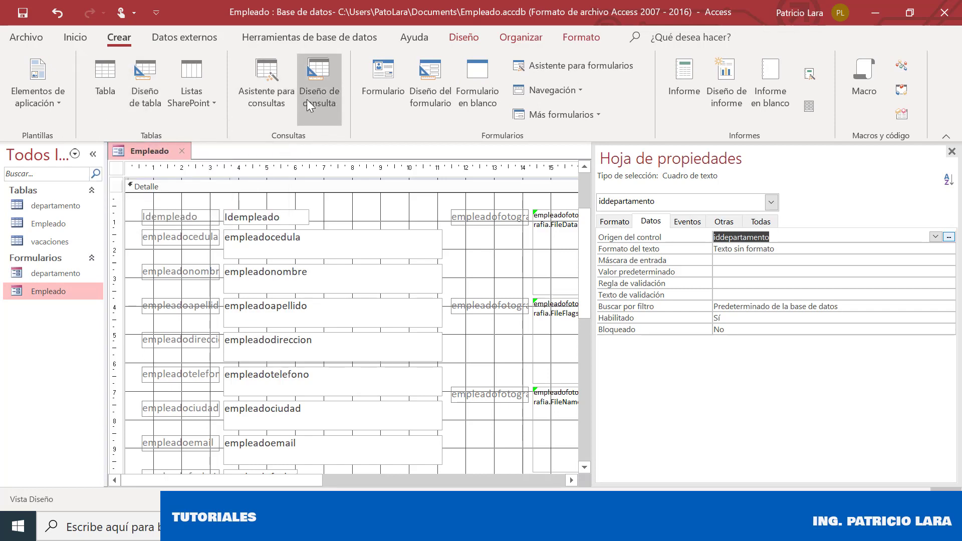
left_click(279, 100)
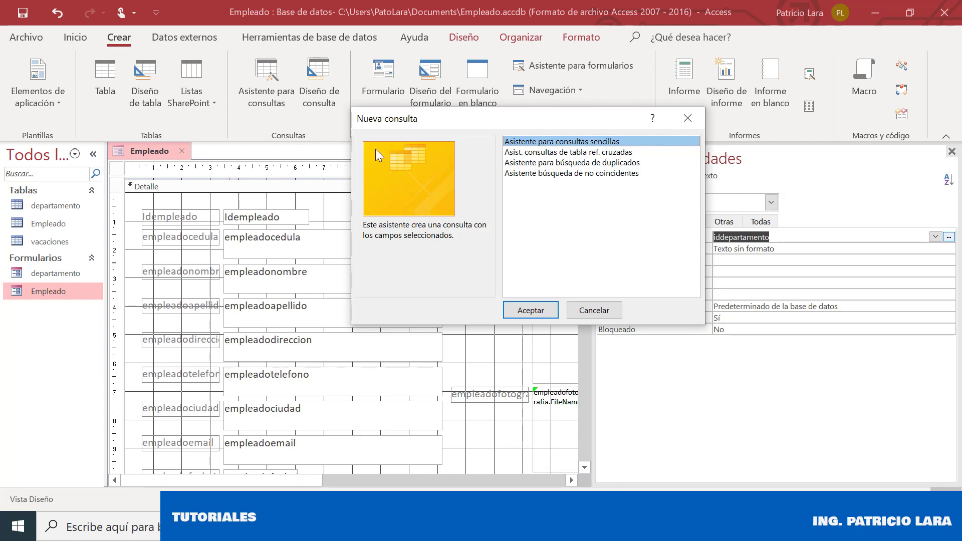
left_click(531, 311)
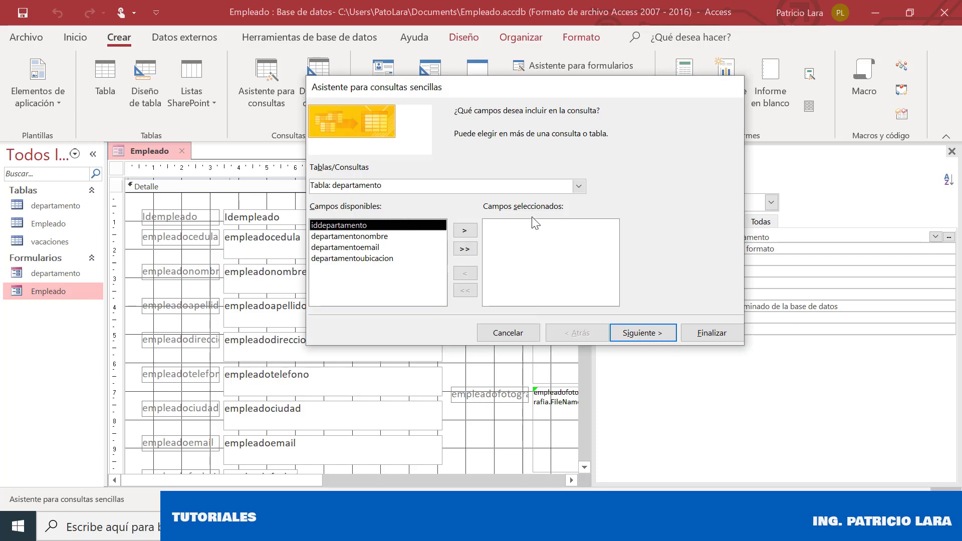
Base the query on departamento, keeping only iddepartamento and departamentonombre
left_click(579, 186)
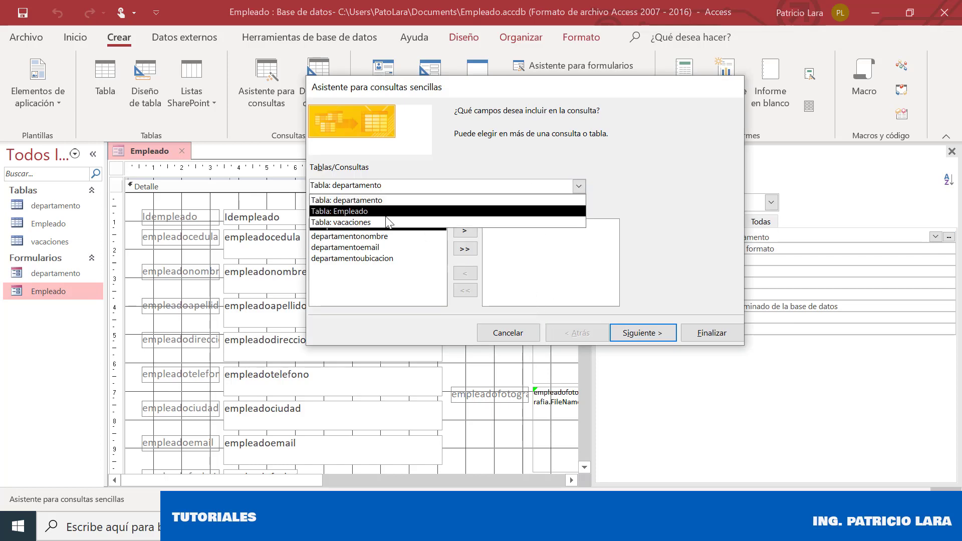
left_click(394, 201)
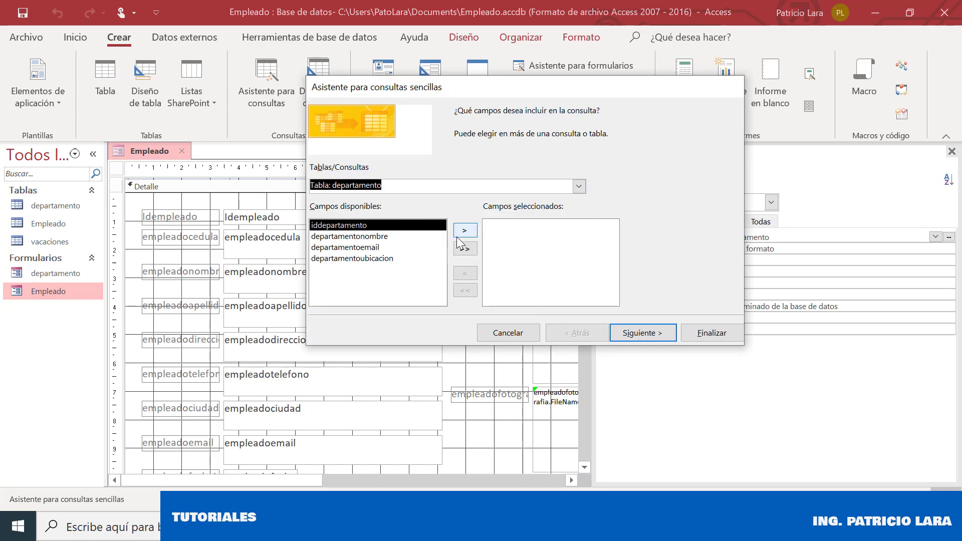
left_click(464, 250)
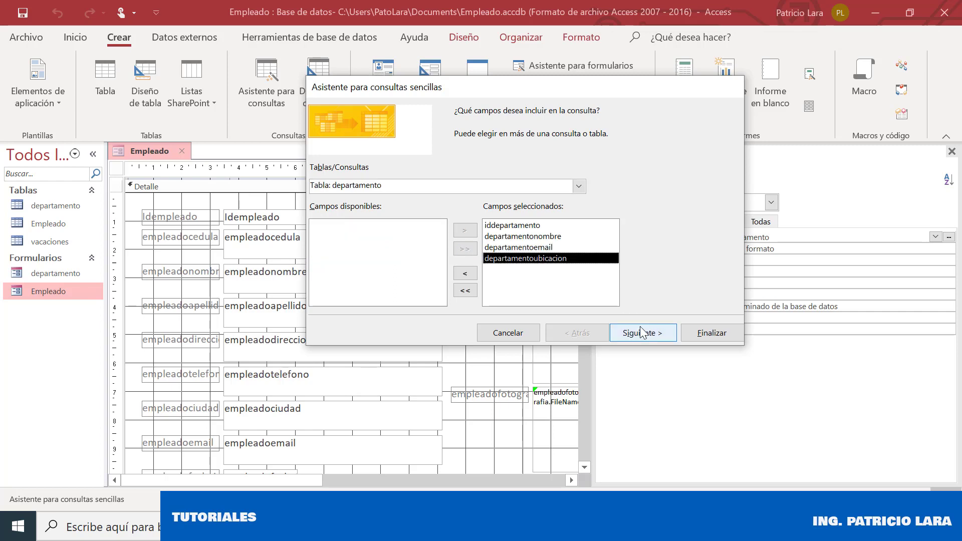
left_click(564, 248)
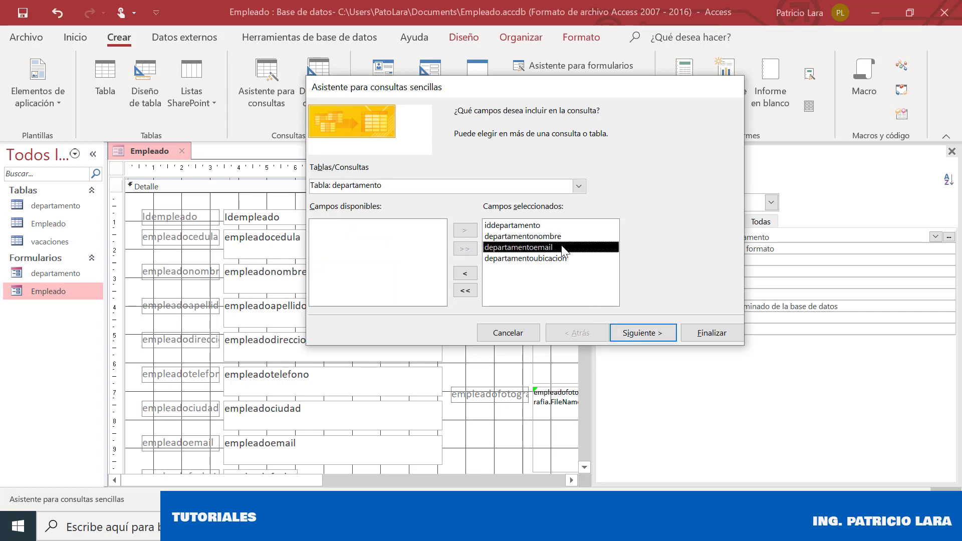
left_click(471, 276)
left_click(471, 276)
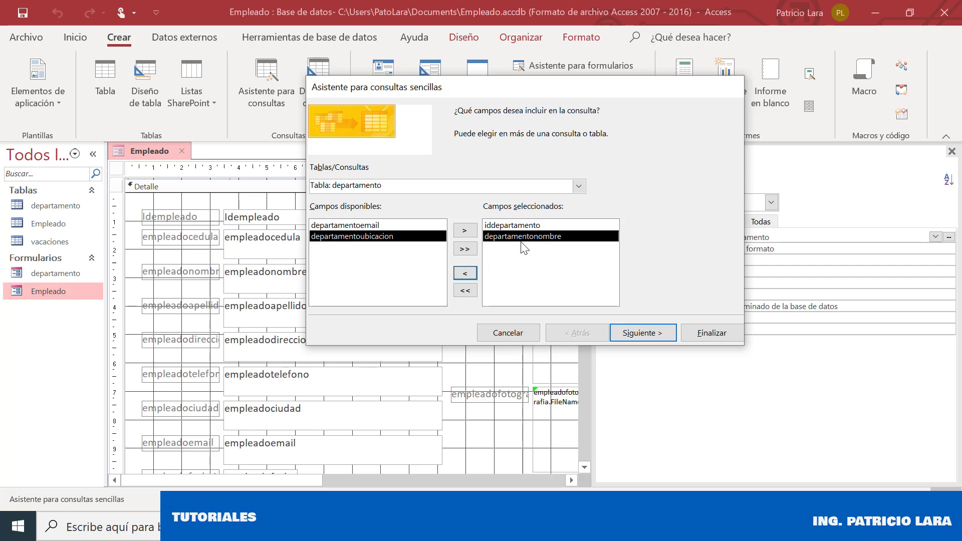
left_click(660, 341)
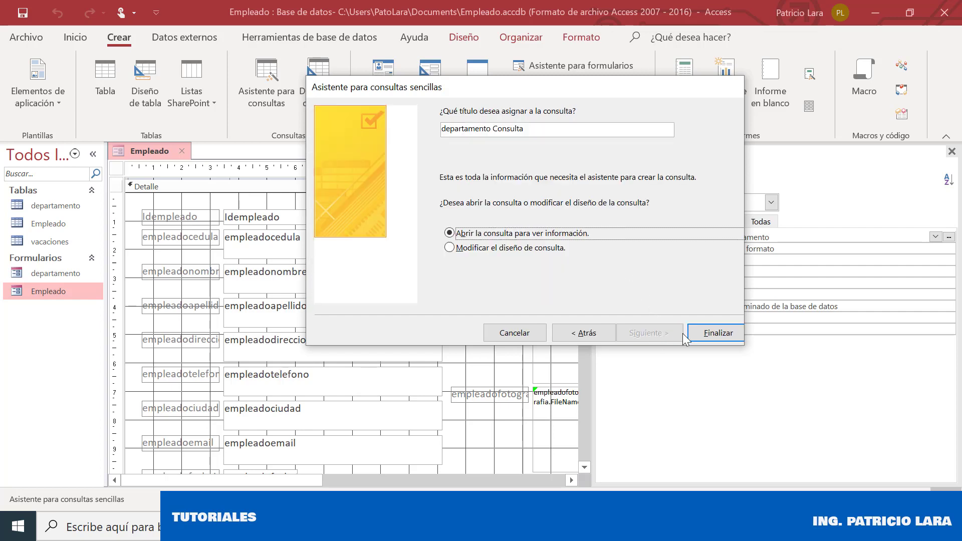
Name the query vista_departamento, finish it, and close the query tab
left_click(494, 130)
left_click_drag(542, 130, 84, 105)
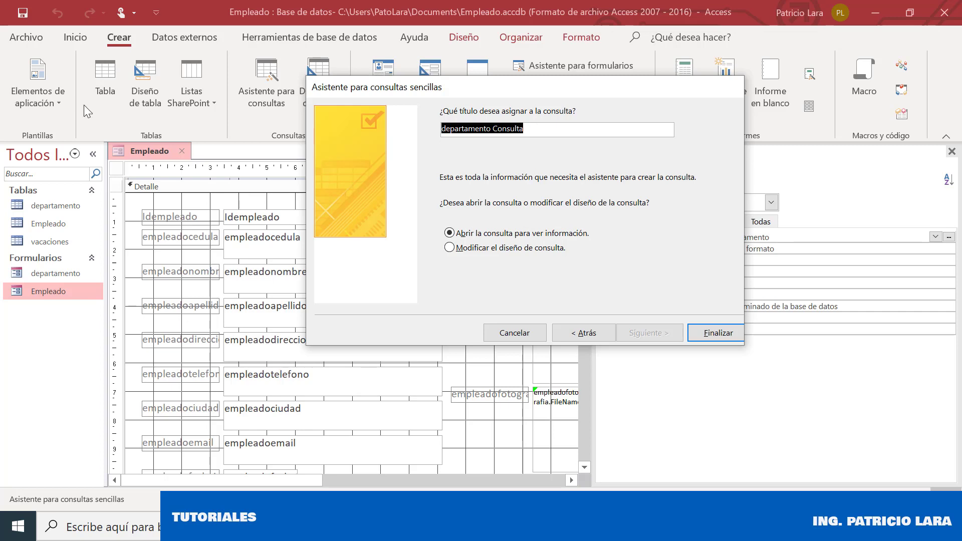
type("vista_de")
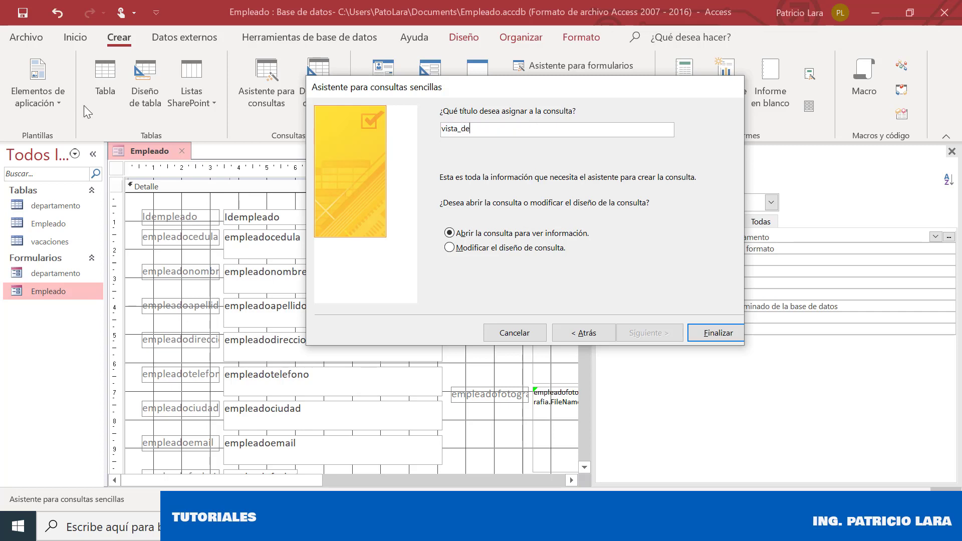
type("partamento")
left_click(704, 331)
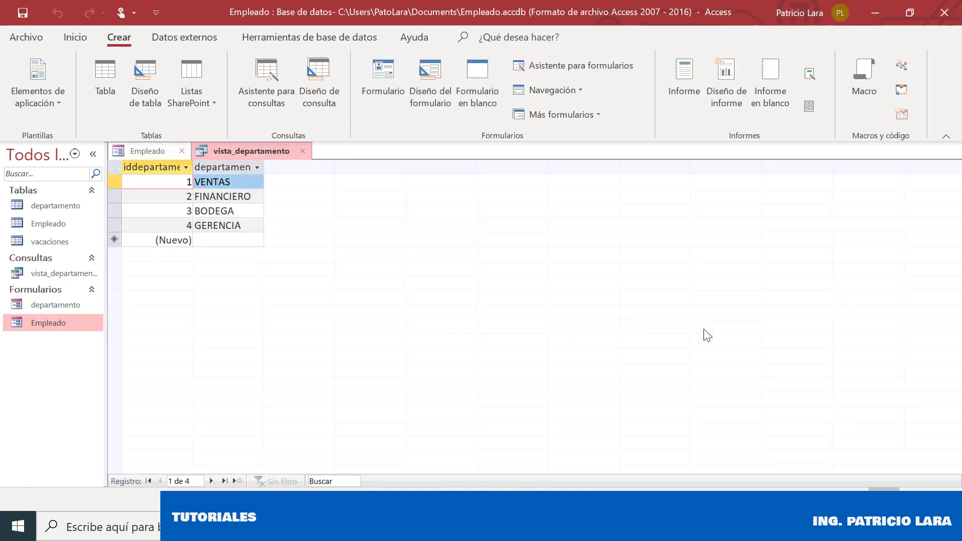
left_click(305, 151)
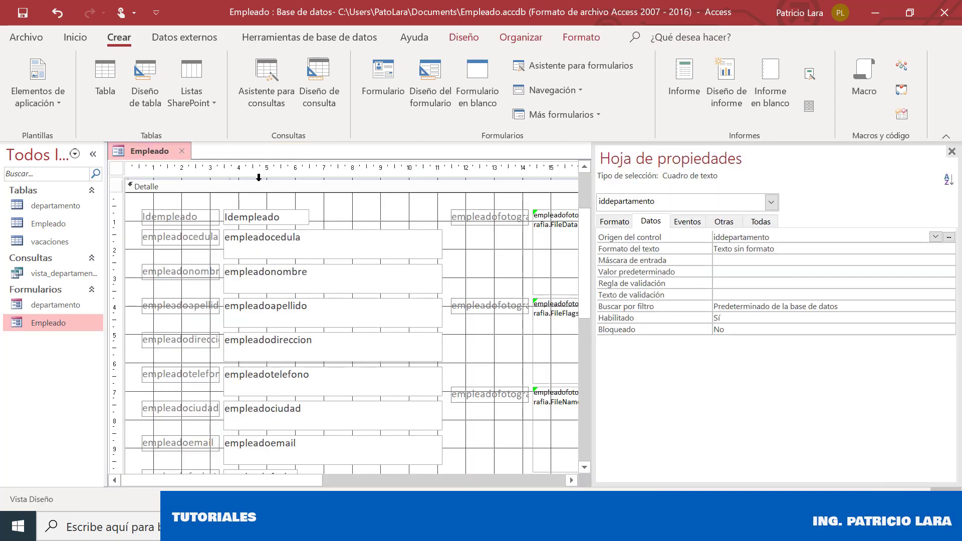
Recheck the text box's control source without changes and close the property sheet
left_click(935, 238)
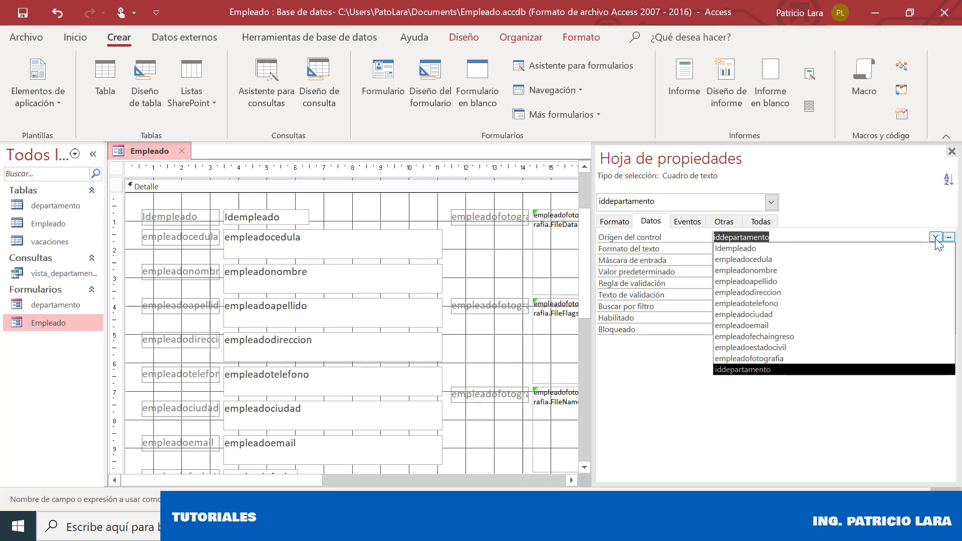
left_click(936, 237)
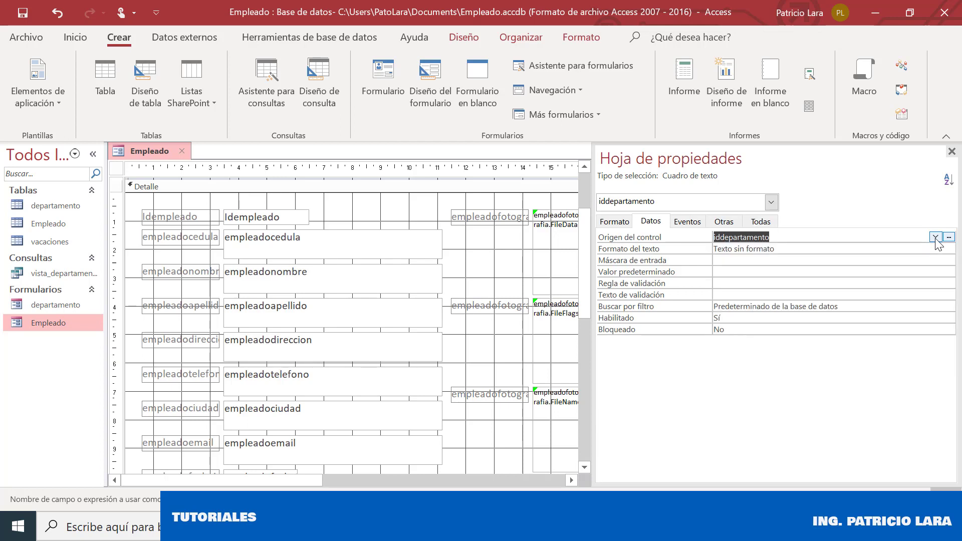
left_click(950, 237)
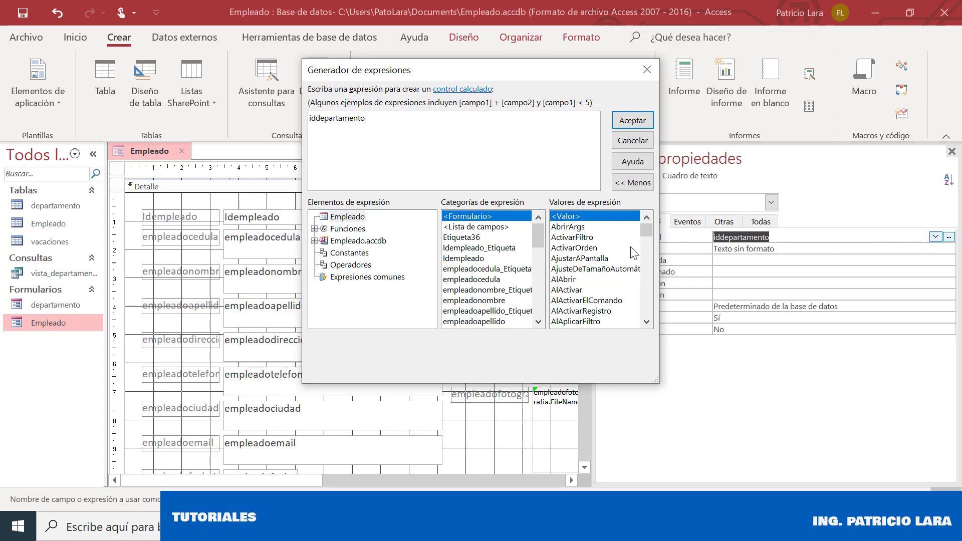
left_click(632, 141)
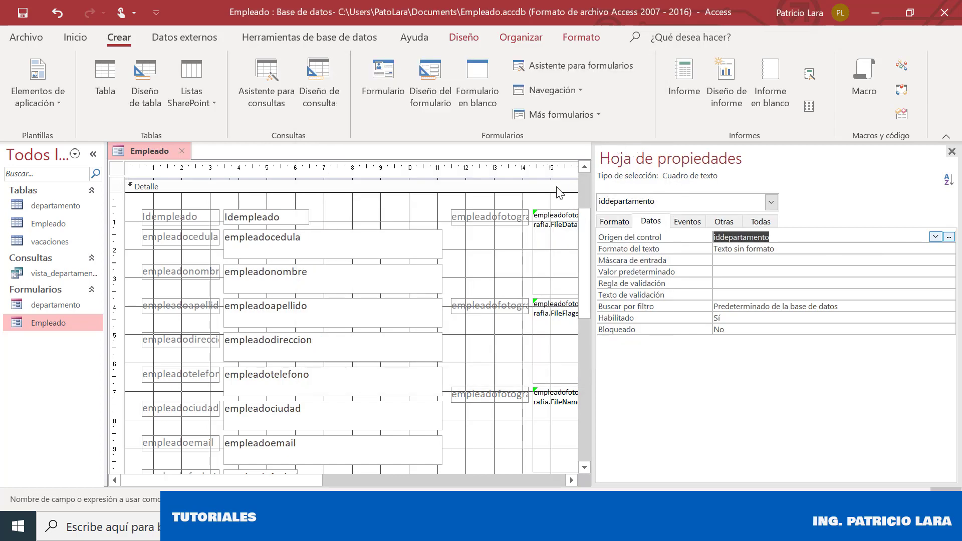
left_click(952, 151)
Delete the iddepartamento text box and its label from the form
left_click(747, 346)
left_click(714, 395)
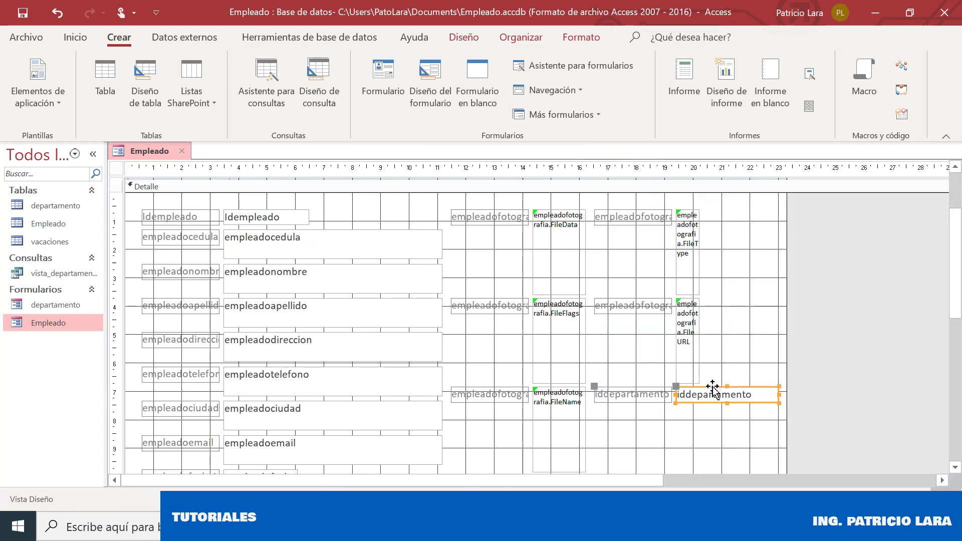
key("Delete")
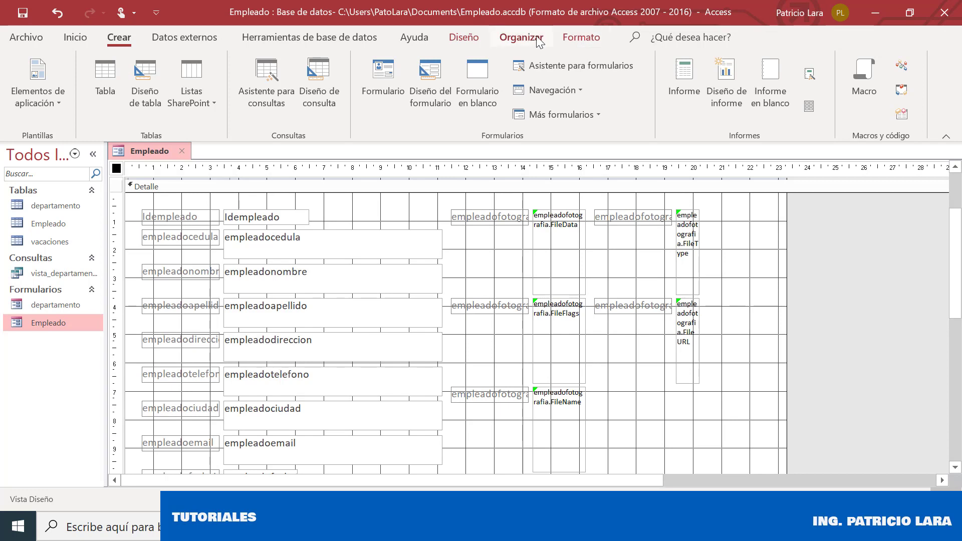
left_click(471, 39)
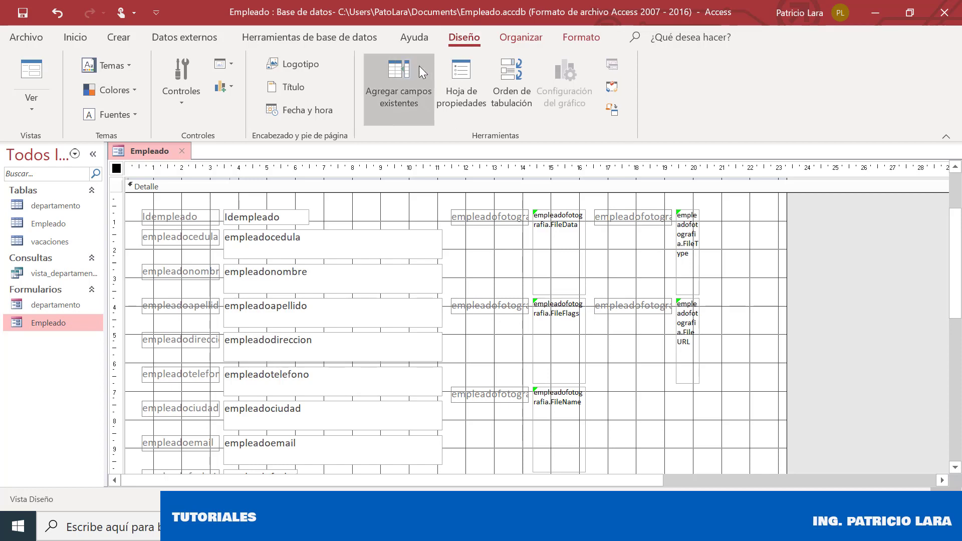
Review the existing fields from all tables, close the field list, and bring up the Controles gallery
left_click(407, 89)
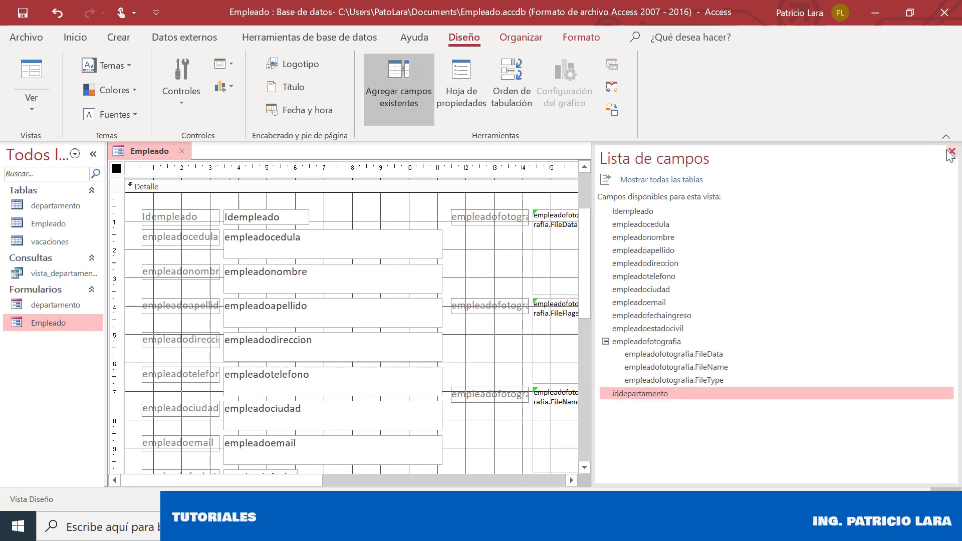
left_click(668, 182)
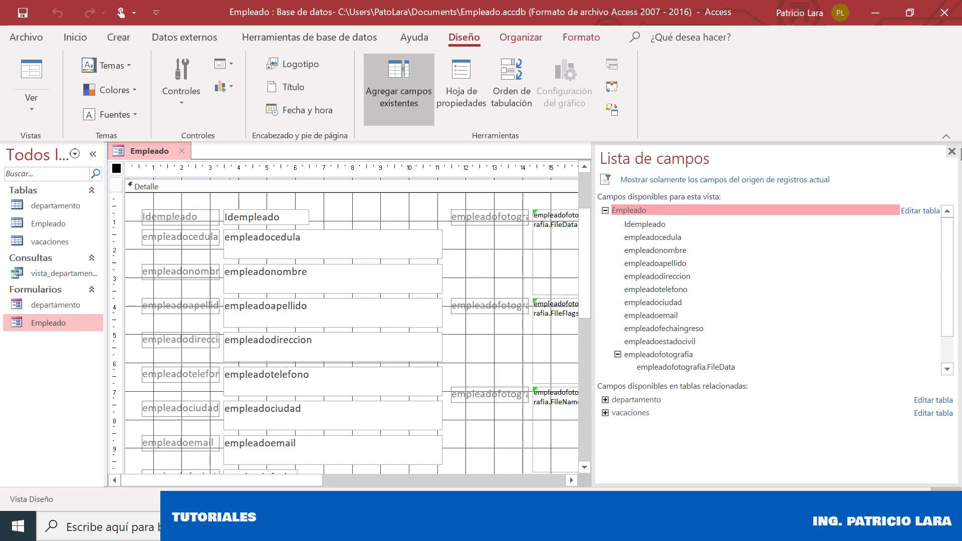
left_click(952, 151)
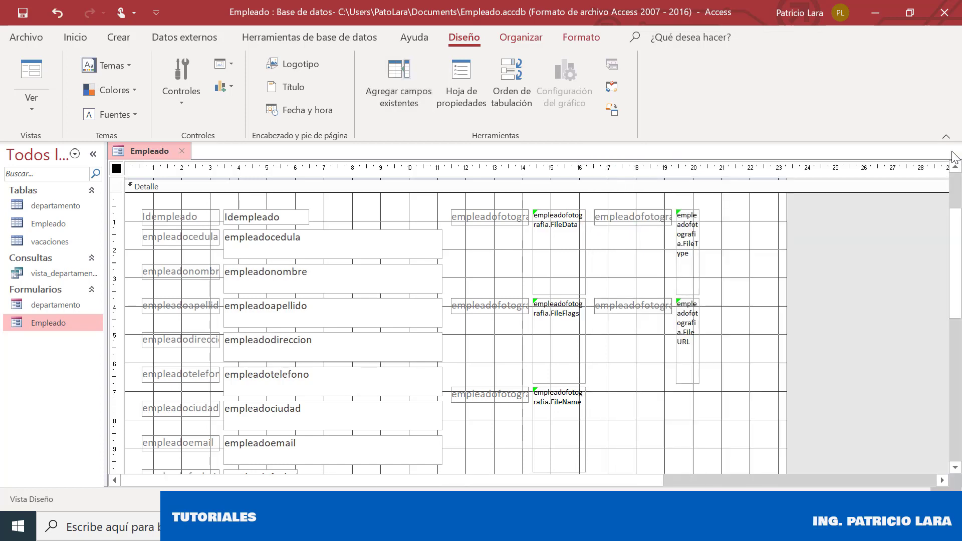
left_click(167, 96)
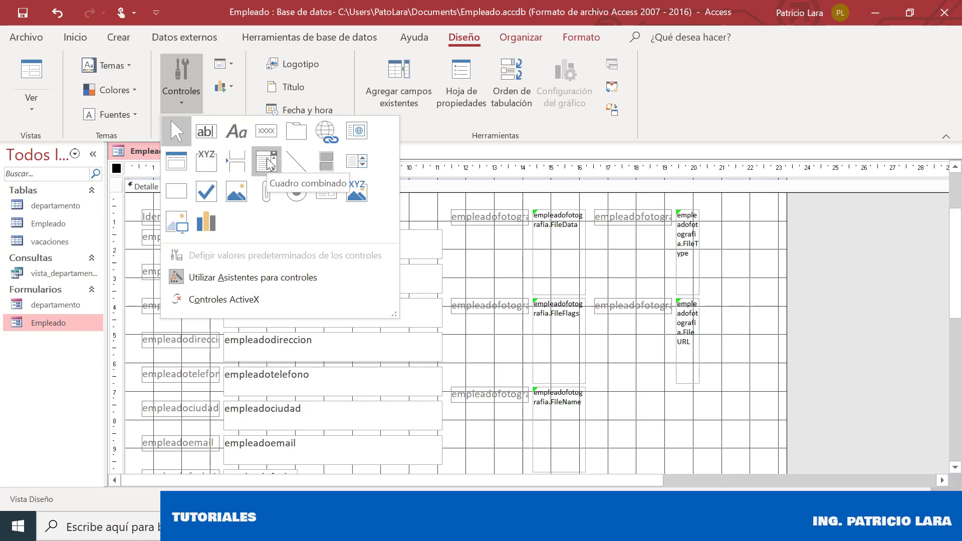
Draw a combo box below the photo fields, sourcing departamentonombre and iddepartamento from vista_departamento
left_click(268, 160)
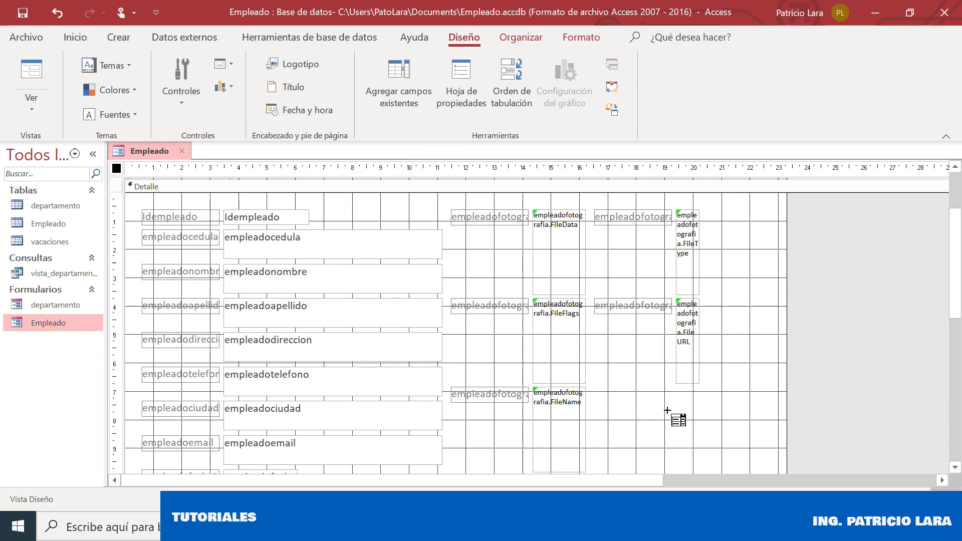
left_click_drag(668, 406, 770, 424)
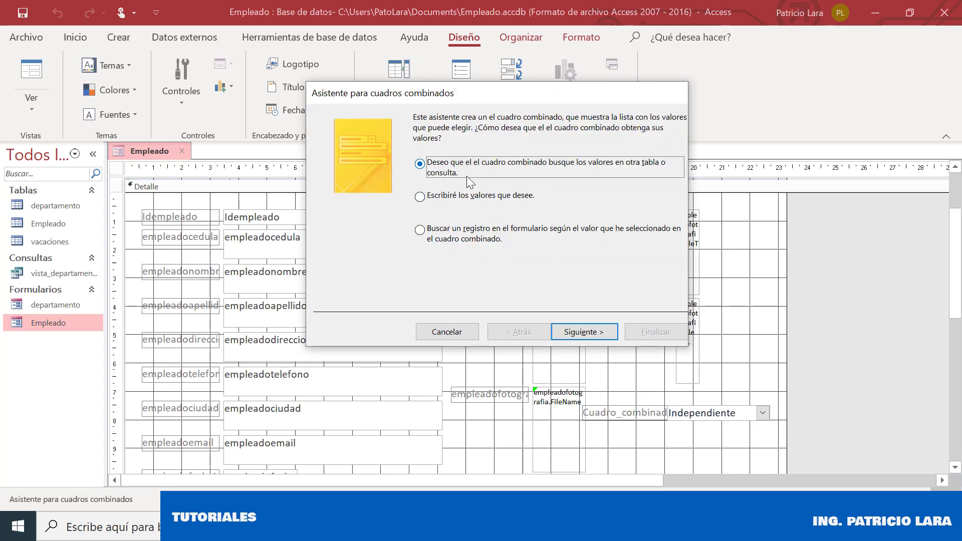
left_click(584, 332)
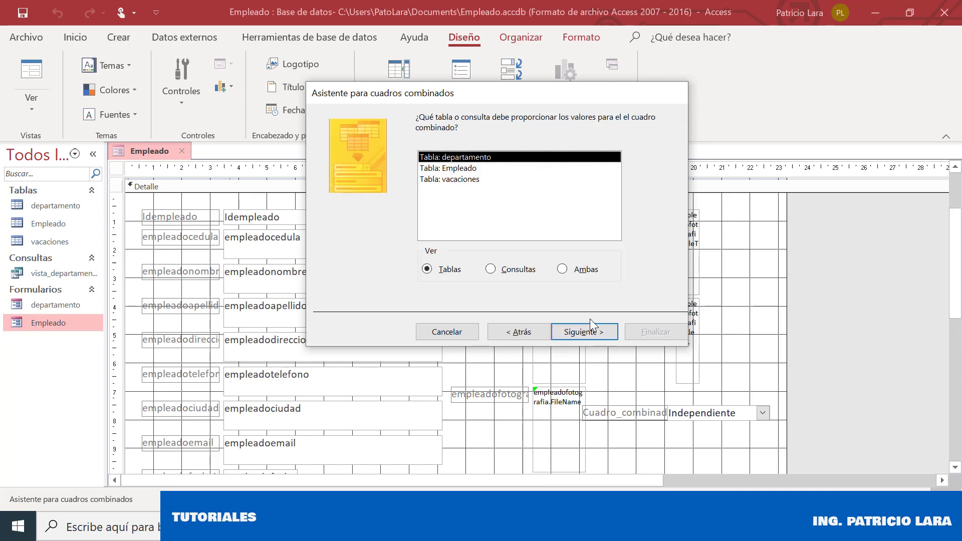
left_click(507, 271)
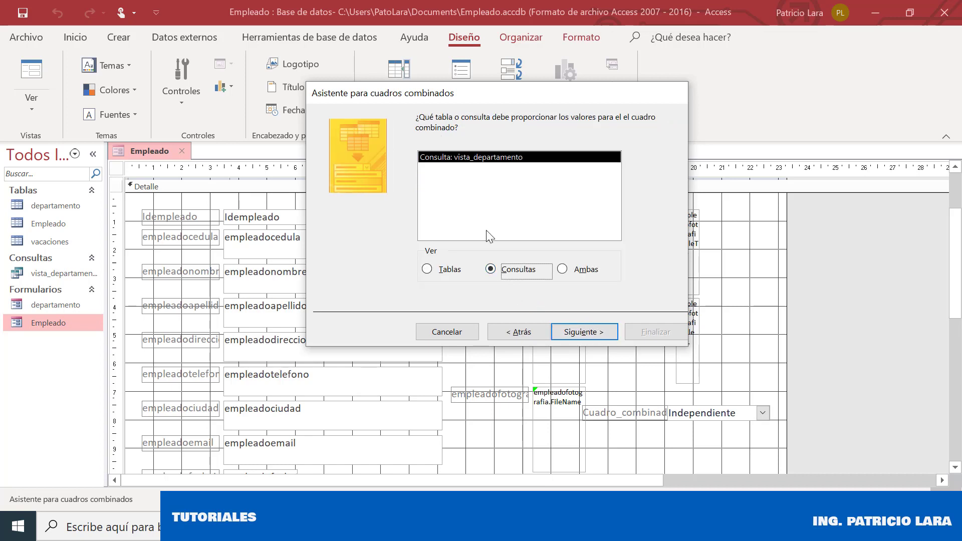
left_click(594, 336)
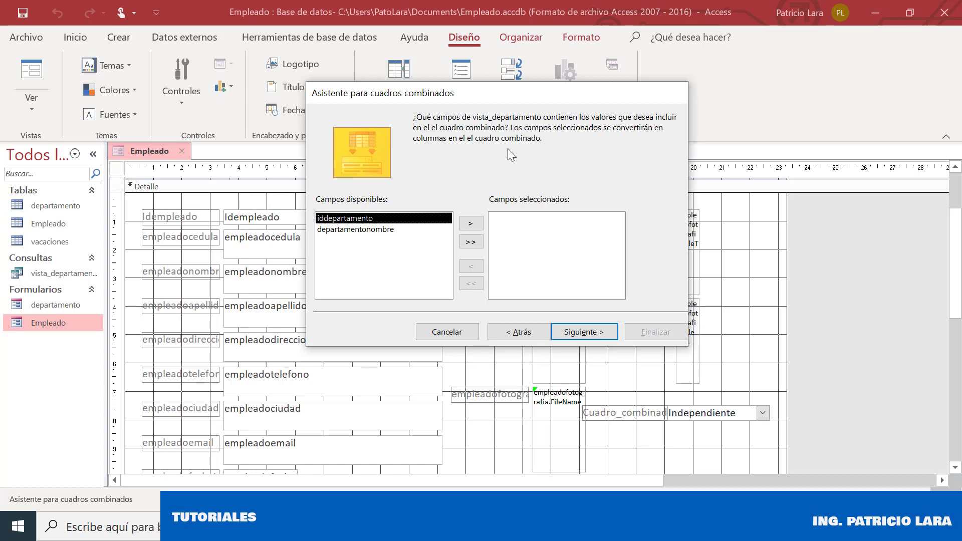
left_click(378, 230)
left_click(471, 225)
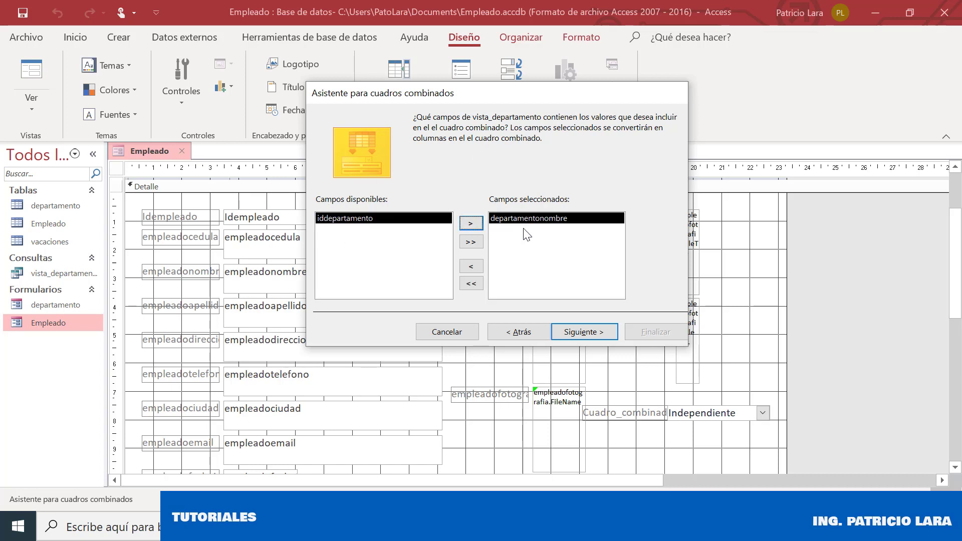
left_click(472, 223)
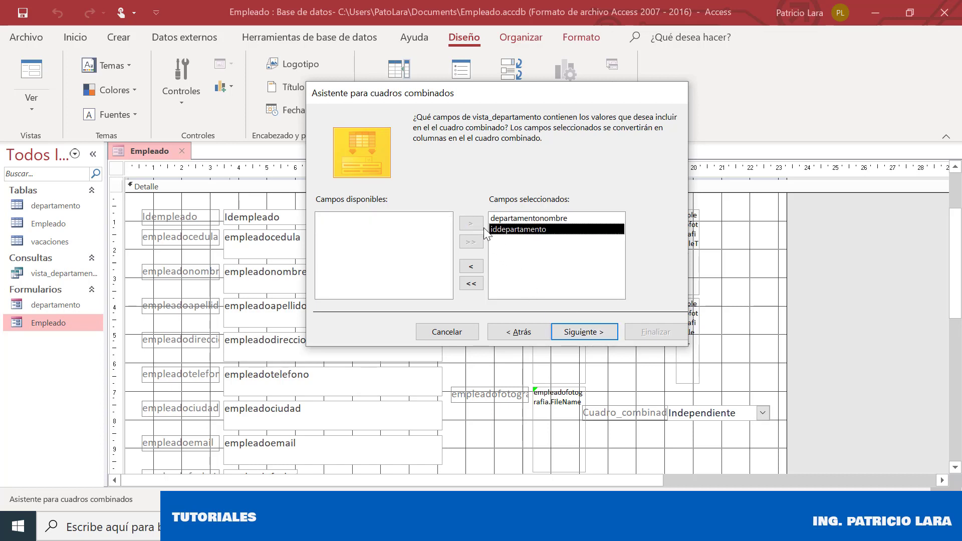
Sort the combo list by departamentonombre and accept the default column widths
left_click(571, 330)
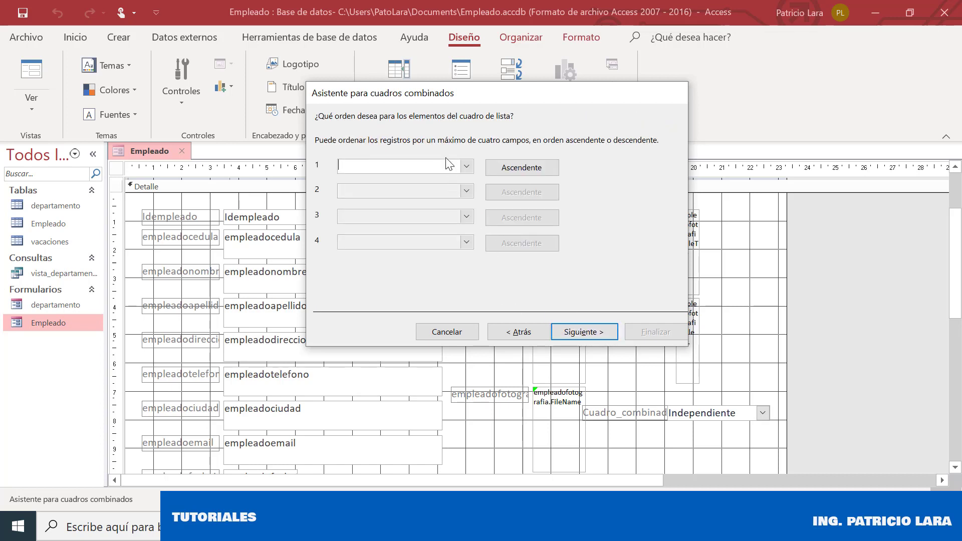
left_click(466, 167)
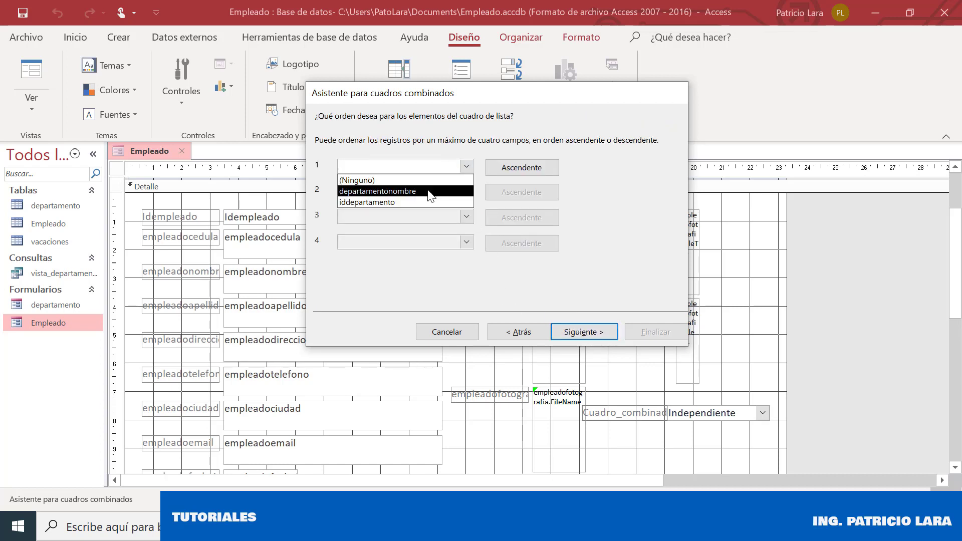
left_click(428, 191)
left_click(580, 332)
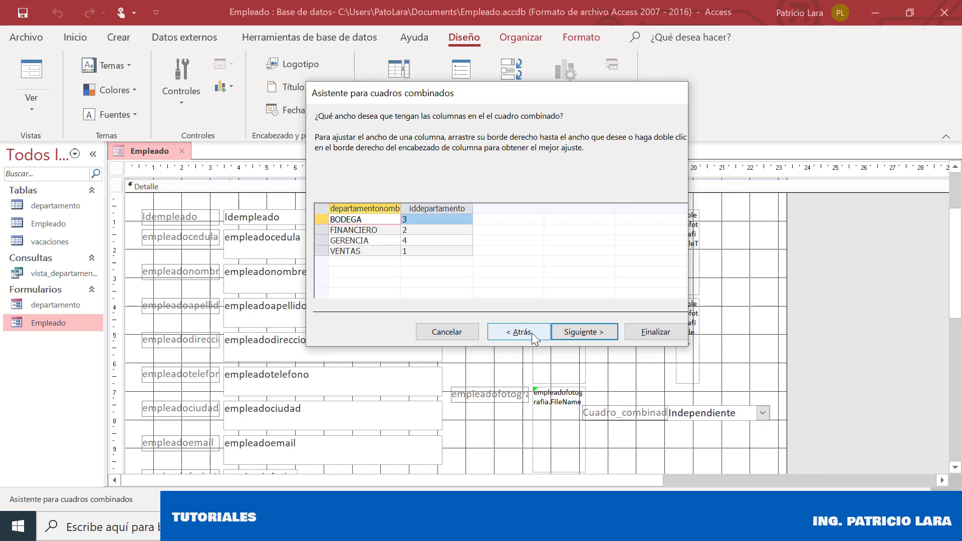
left_click(570, 335)
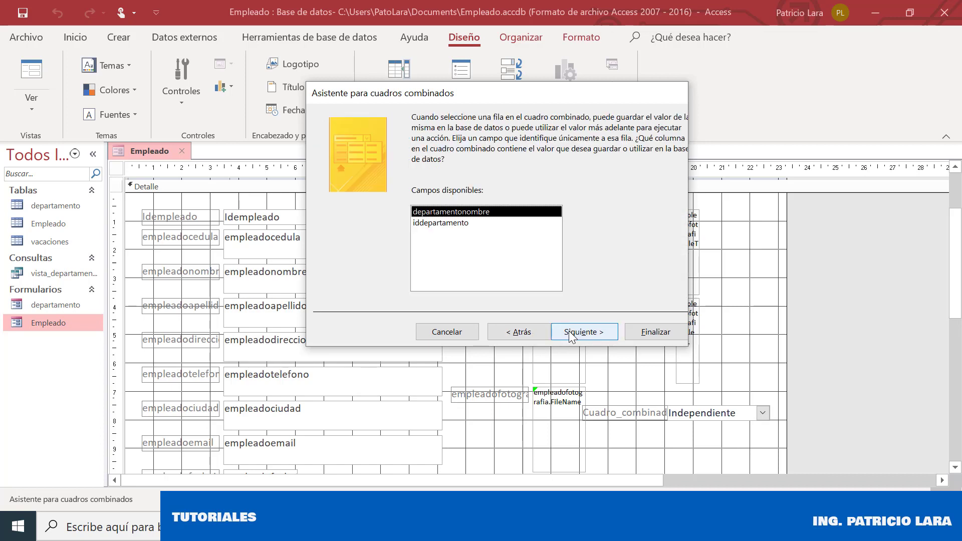
Store the chosen iddepartamento value in the iddepartamento field and finish the wizard
left_click(461, 223)
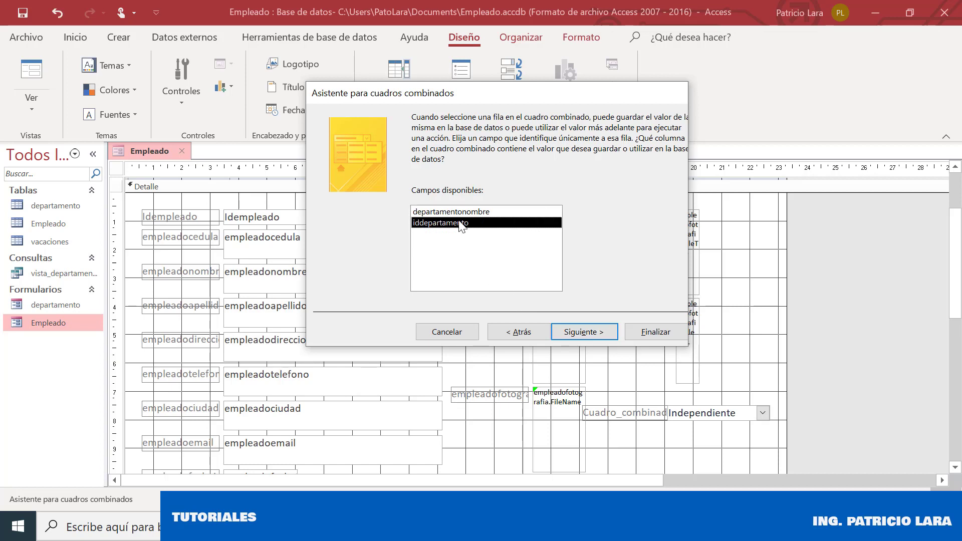
left_click(593, 332)
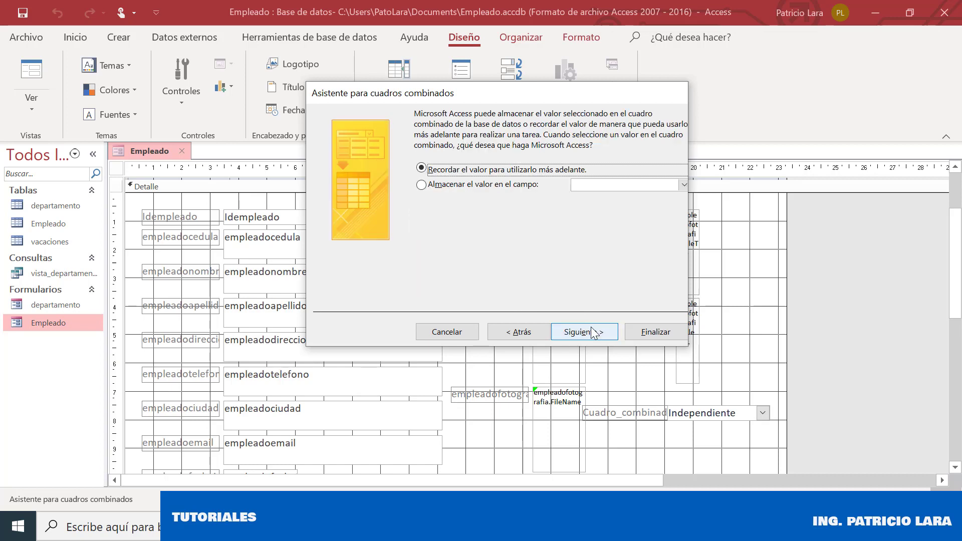
left_click(525, 185)
left_click(683, 185)
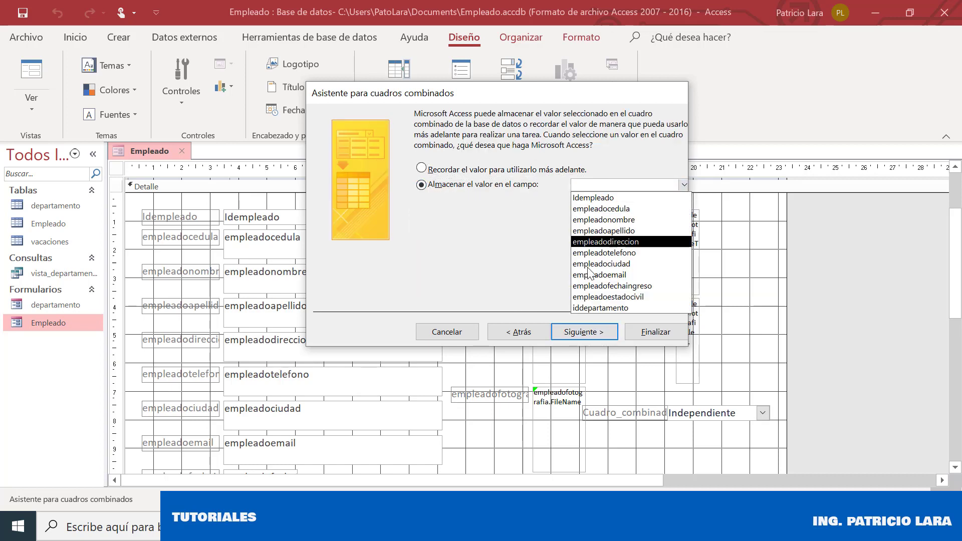
left_click(596, 310)
left_click(587, 332)
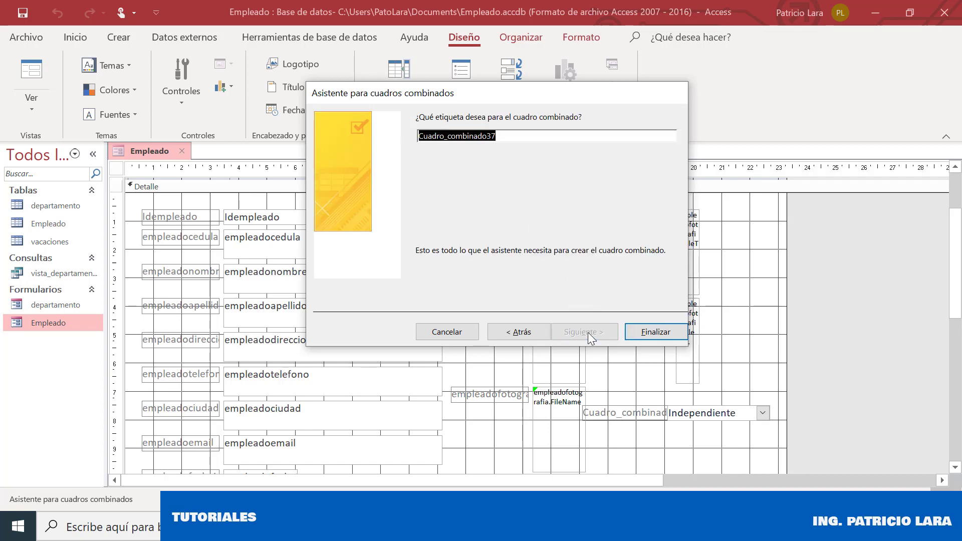
left_click(657, 332)
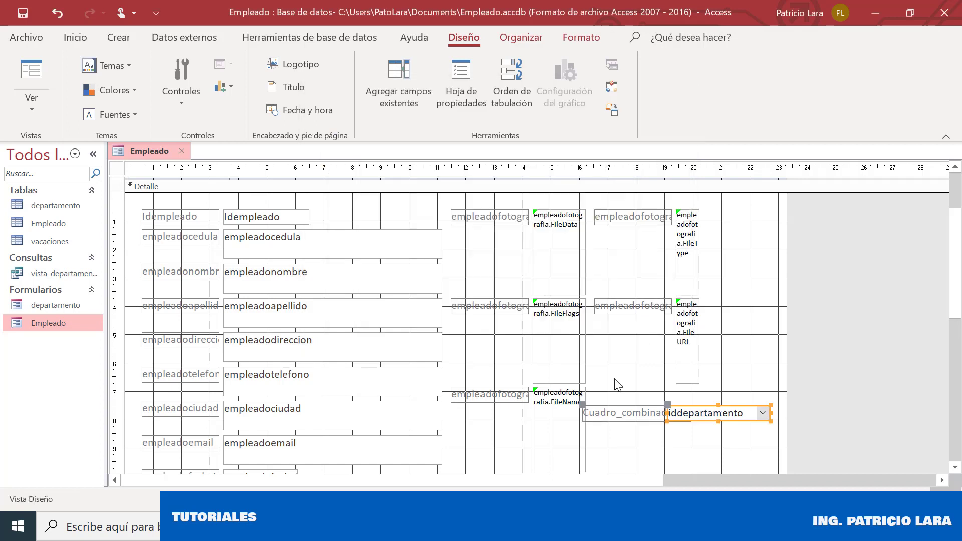
Rename the new combo box's label to ID-DEPARTAMENTO
left_click(603, 417)
left_click(602, 418)
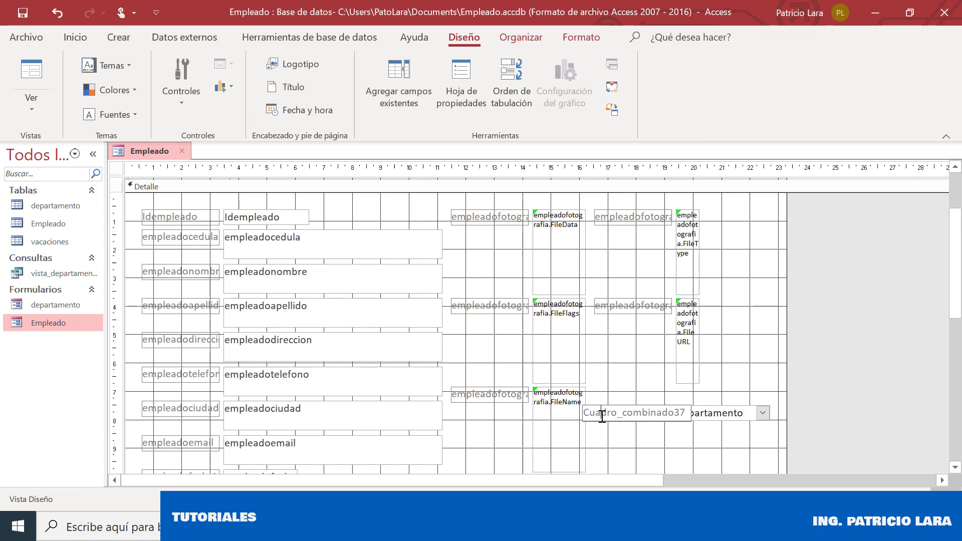
left_click(685, 413)
left_click_drag(688, 413, 534, 412)
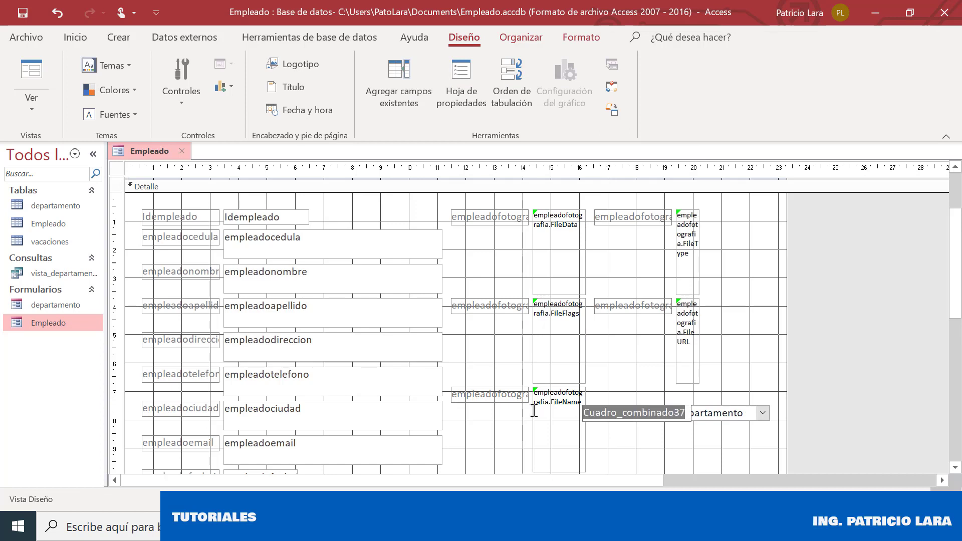
key("BackSpace")
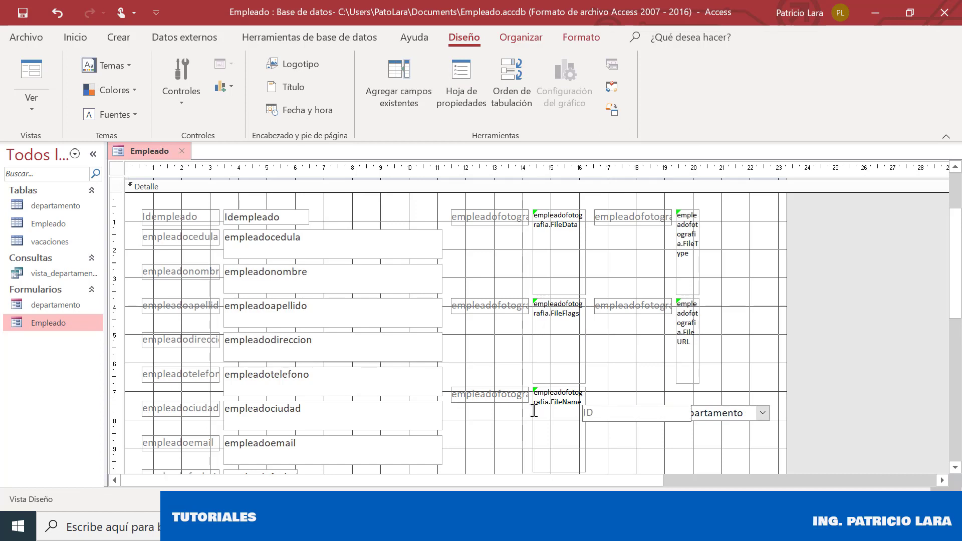
type("ID-DEPAR")
type("TAME")
key("BackSpace")
type("AMENTO")
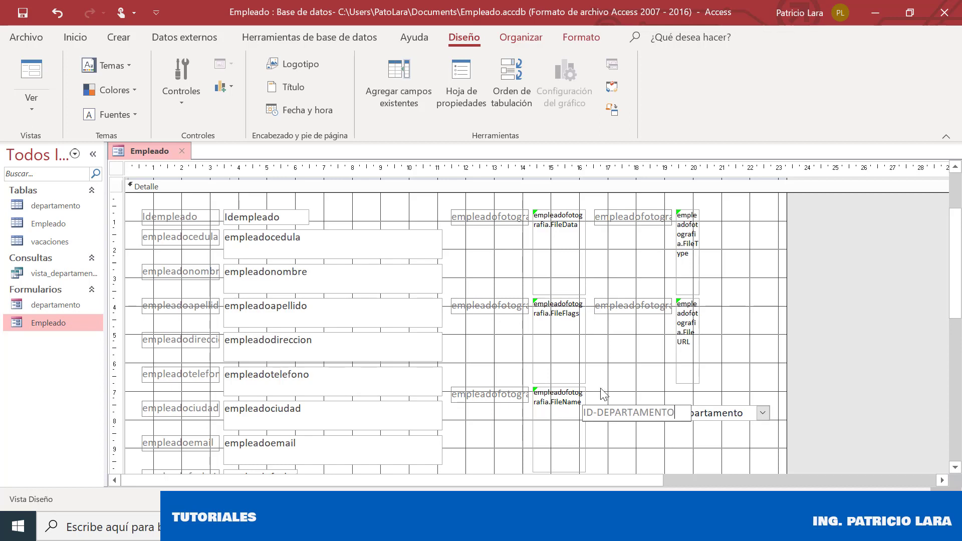
left_click(605, 395)
Shift the ID-DEPARTAMENTO label and combo box left and align the combo beside its label
left_click(611, 410)
left_click_drag(611, 405, 582, 406)
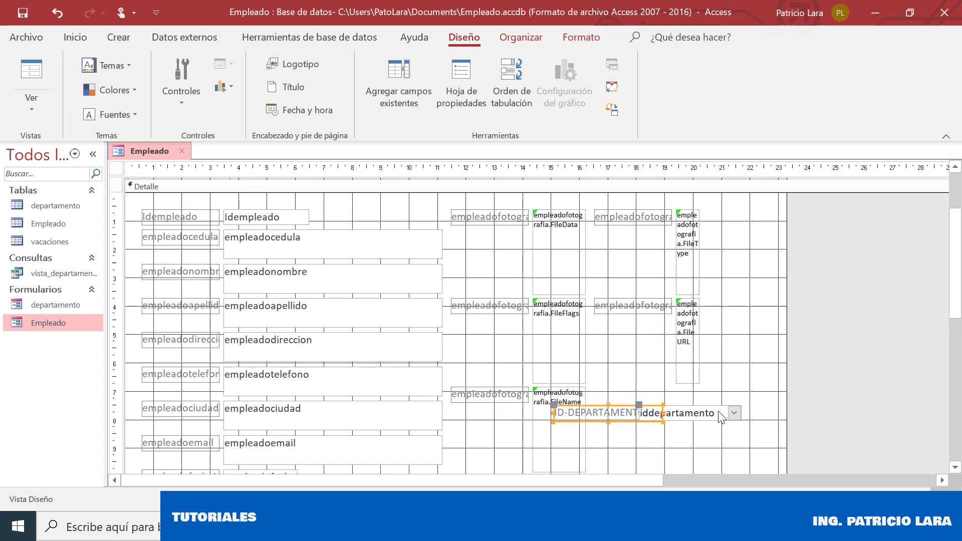
mouse_move(667, 414)
left_mouse_down()
mouse_move(622, 406)
mouse_move(655, 405)
left_mouse_up()
left_click(640, 378)
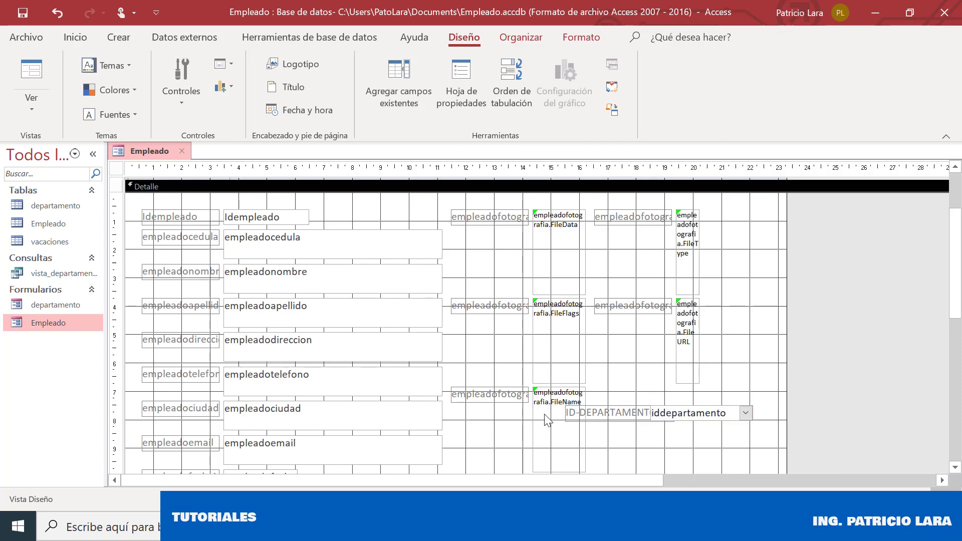
left_click(570, 414)
left_click_drag(610, 407, 527, 415)
left_click(678, 418)
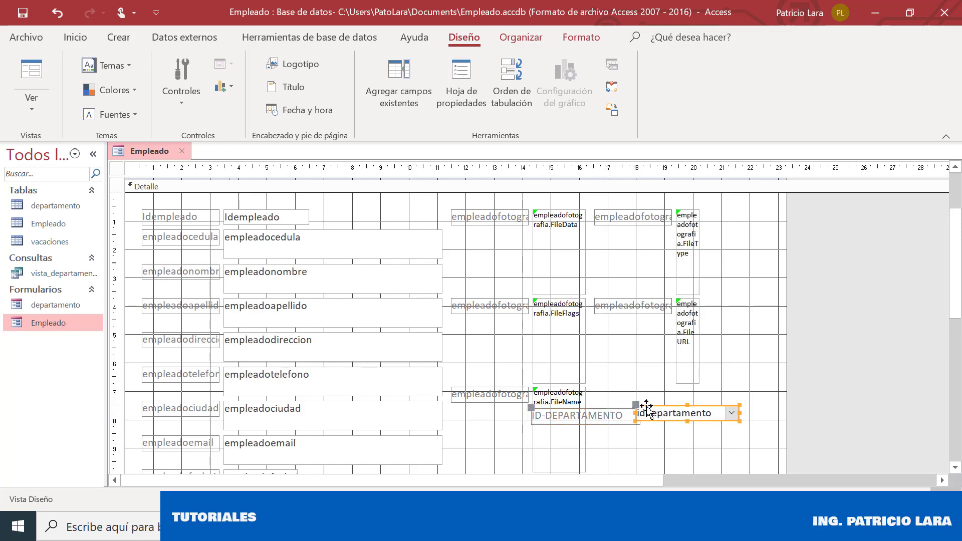
left_click_drag(636, 404, 643, 408)
left_click(645, 397)
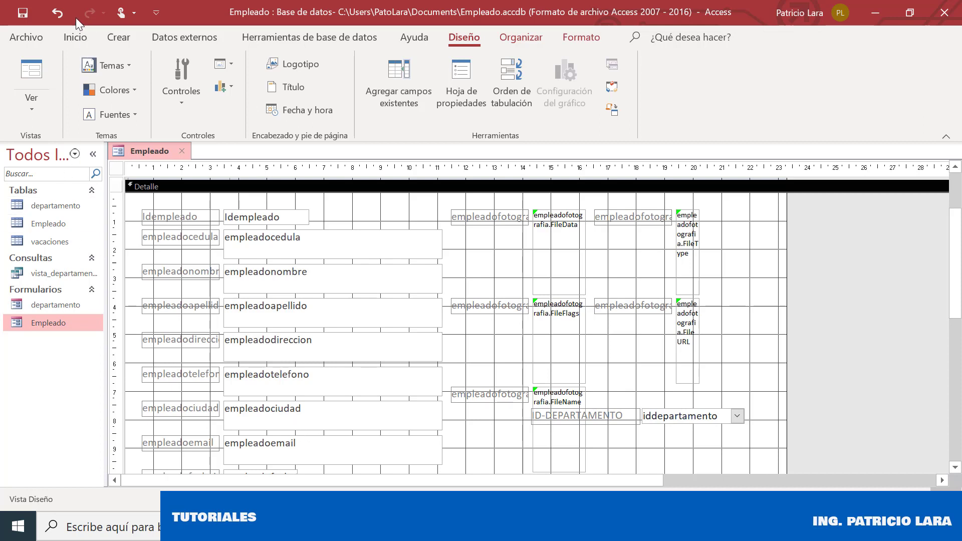
right_click(127, 154)
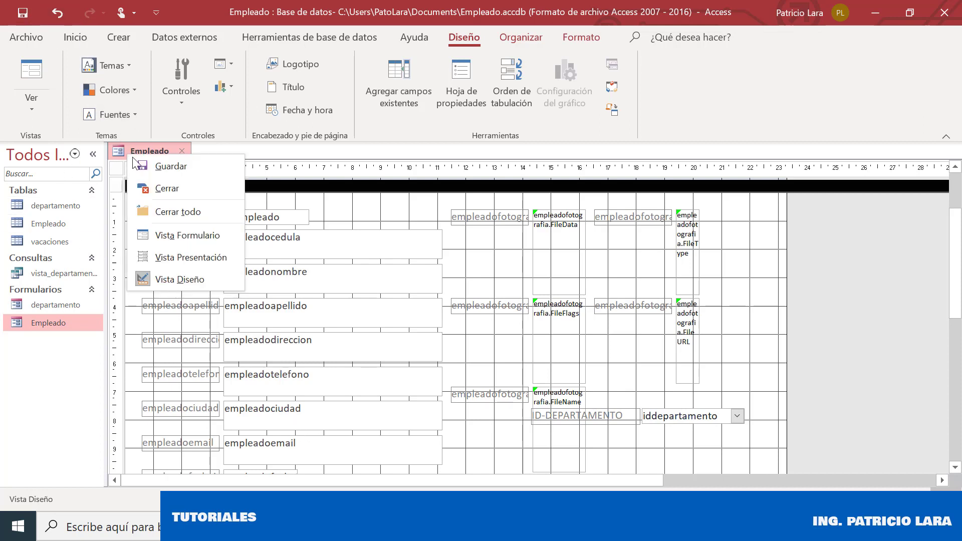
Switch the Empleado form to Form view and go to a new blank record
left_click(180, 239)
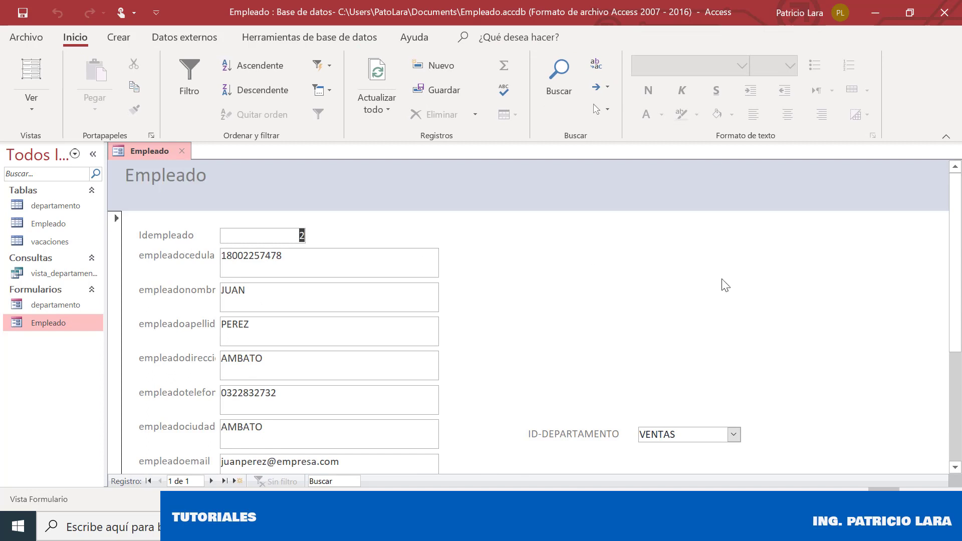
left_click_drag(958, 316, 958, 283)
left_click(211, 482)
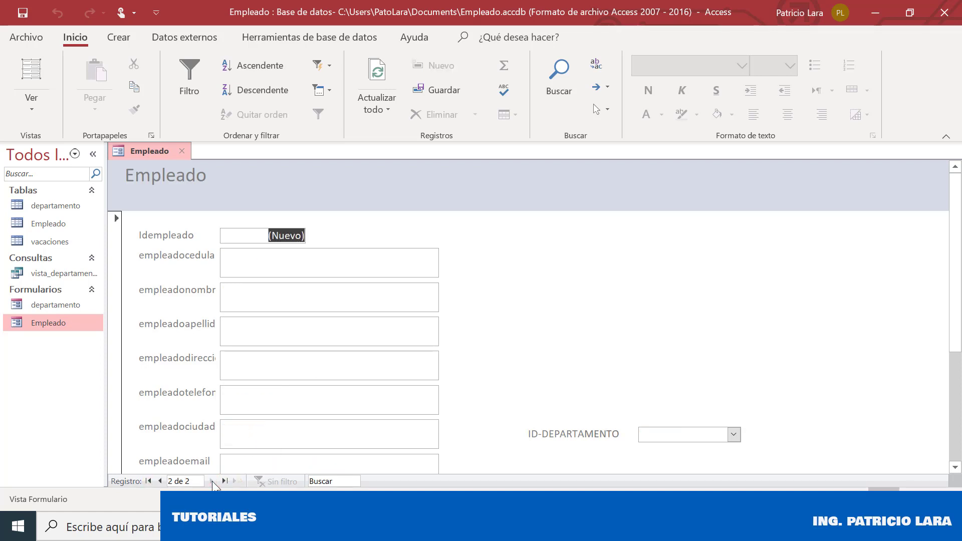
Enter the new employee's ID number, first name, surname, and address QUITO
left_click(291, 264)
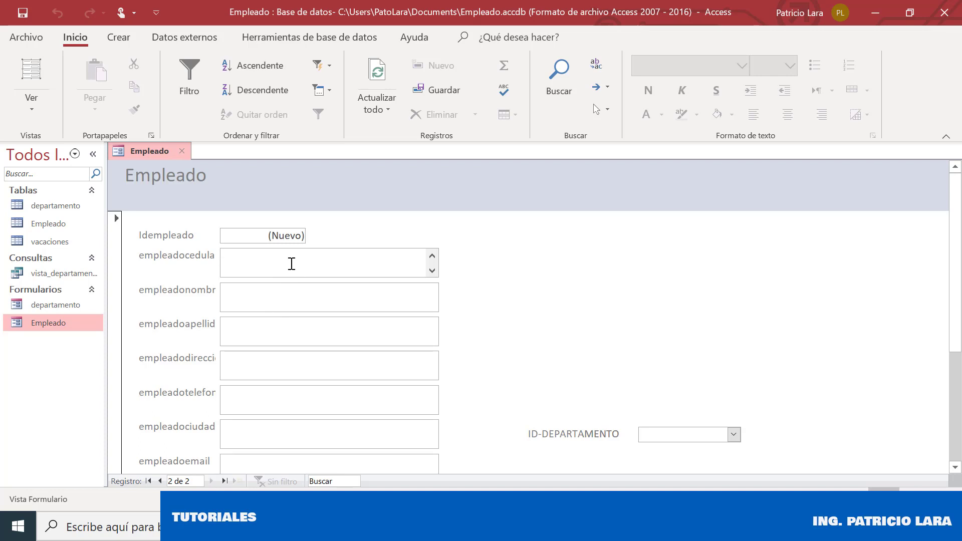
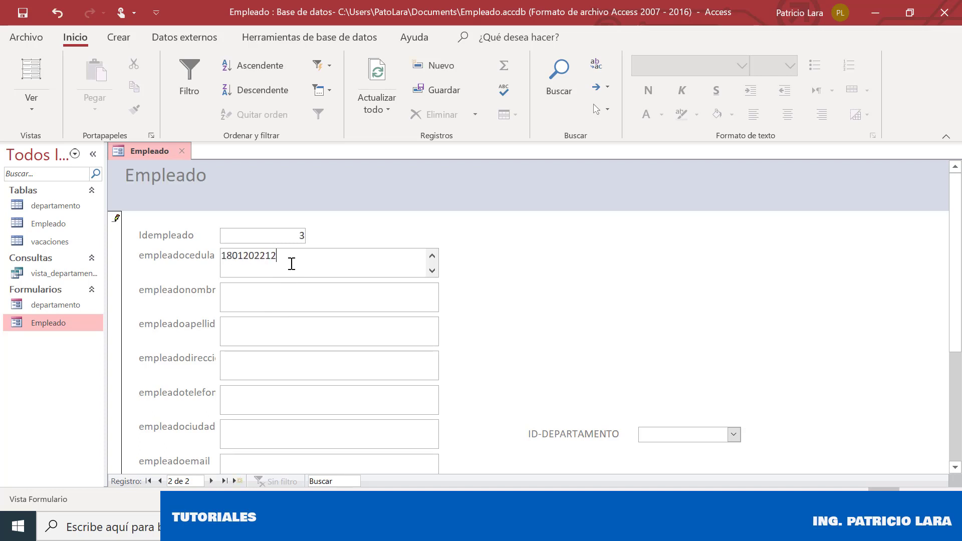
left_click(284, 303)
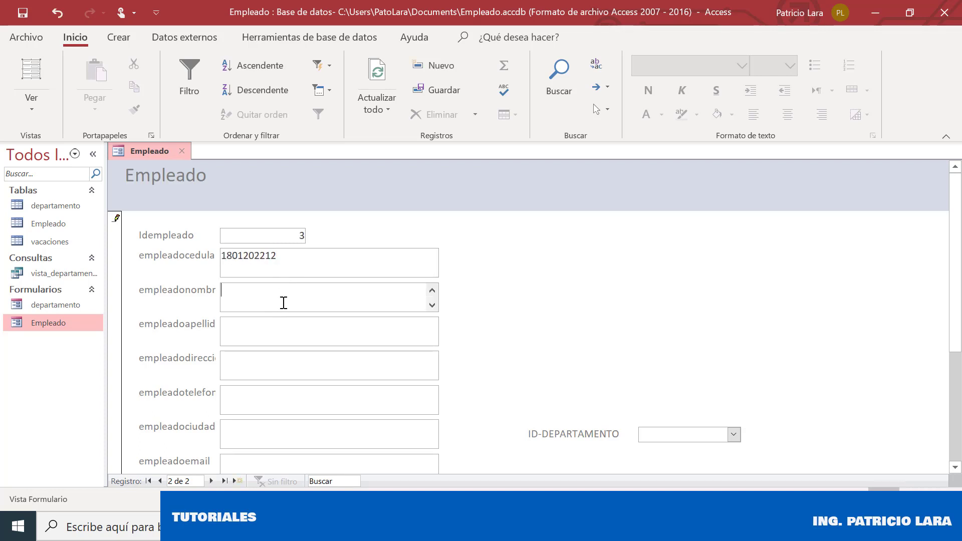
key("Tab")
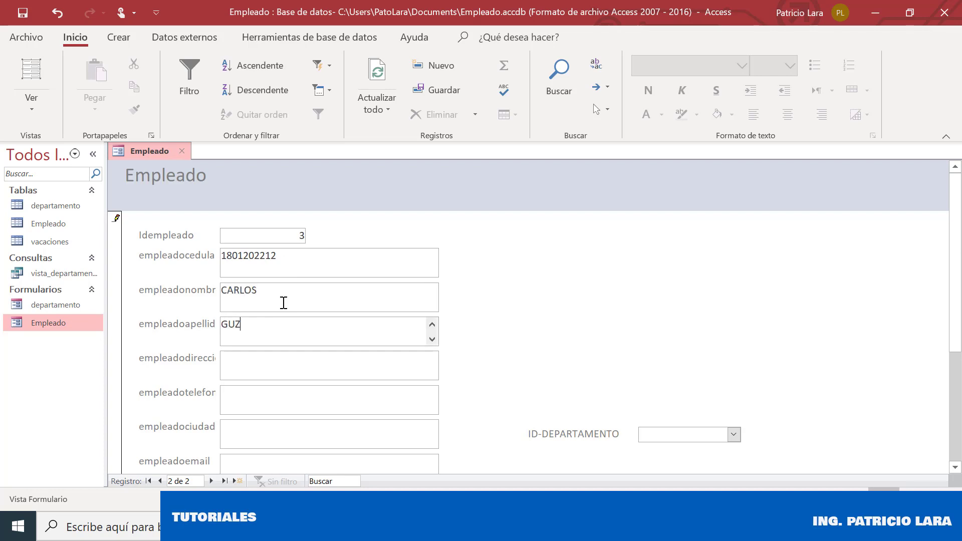
key("Tab")
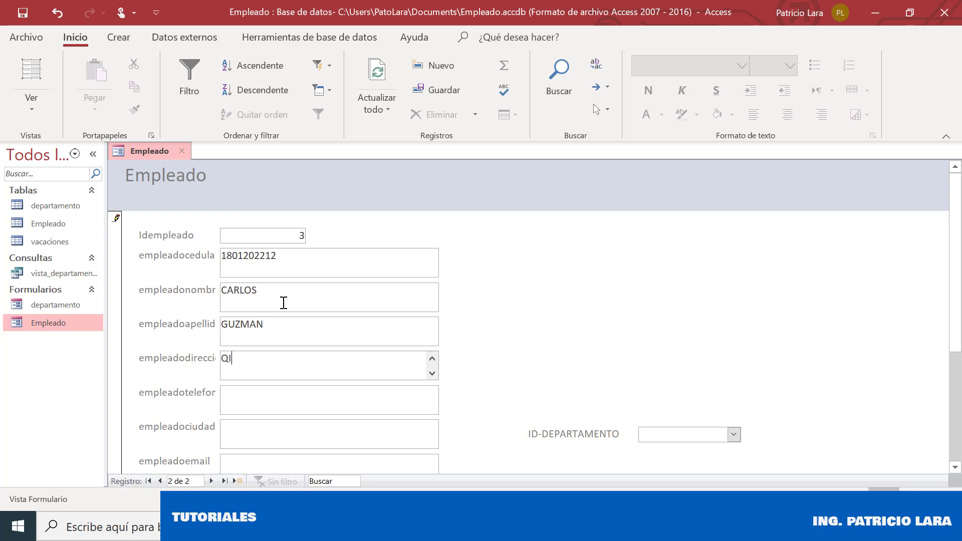
type("QUITO")
Fill in the employee's phone number, city QUITO, and e-mail address
key("Tab")
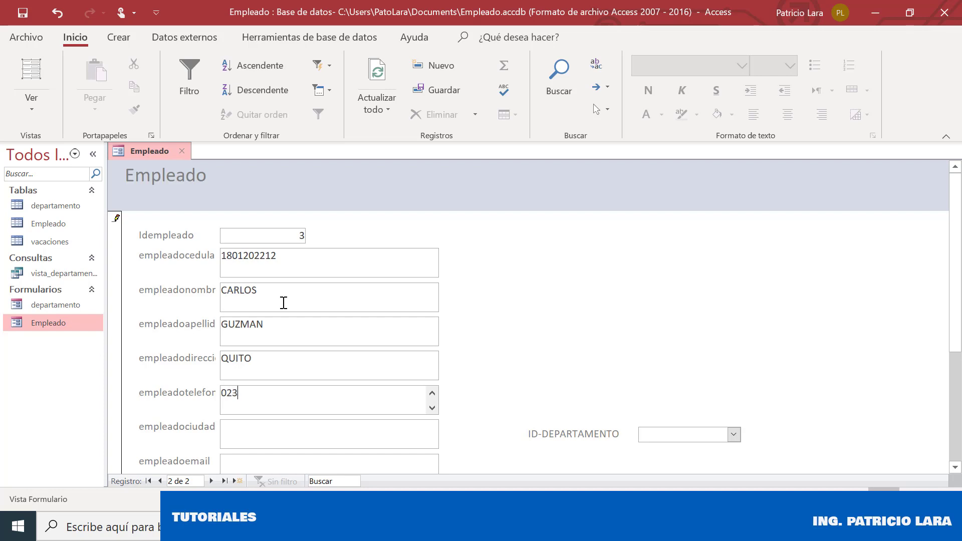
key("Tab")
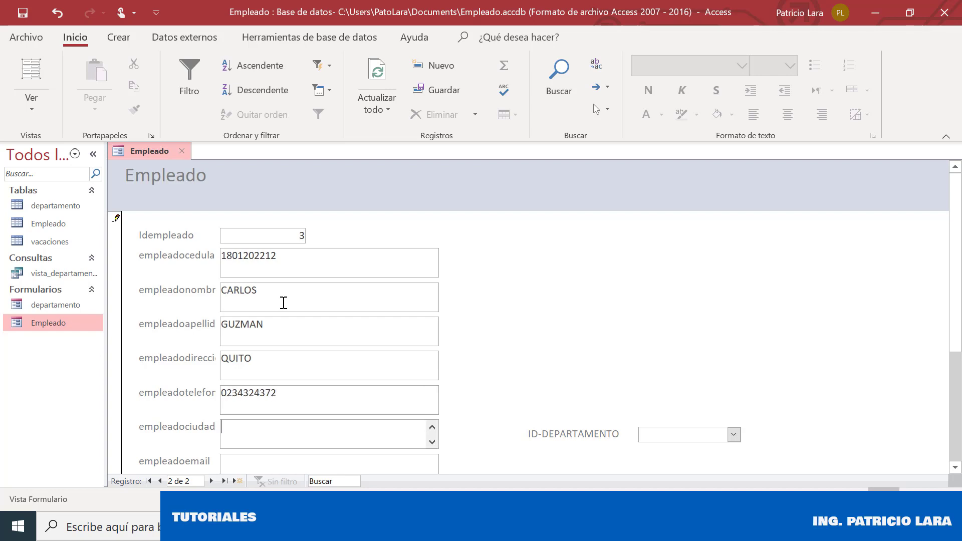
type("QUITO")
key("Tab")
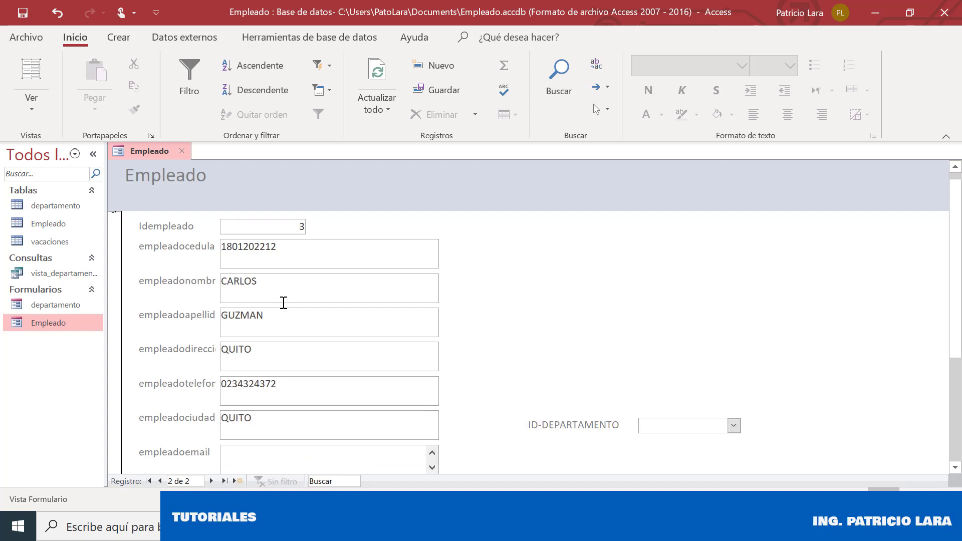
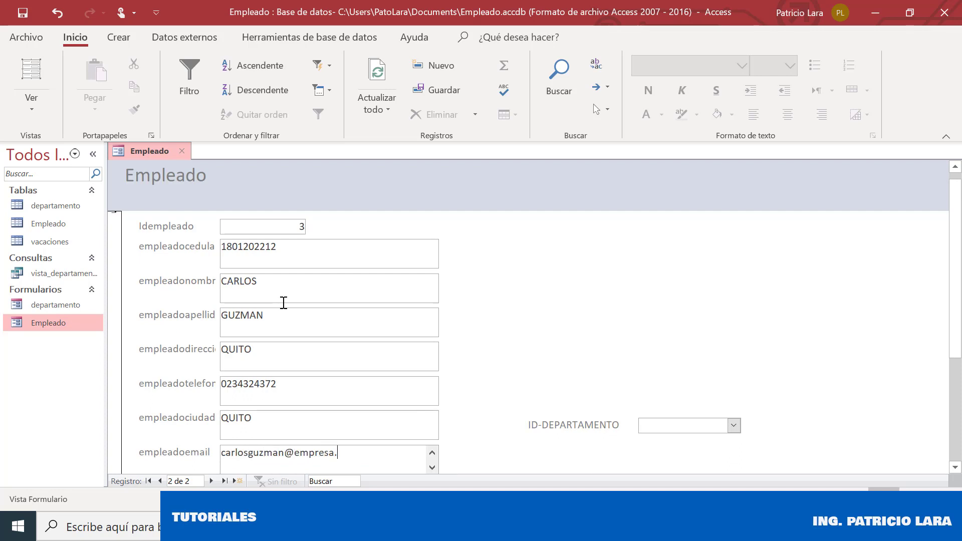
key("Tab")
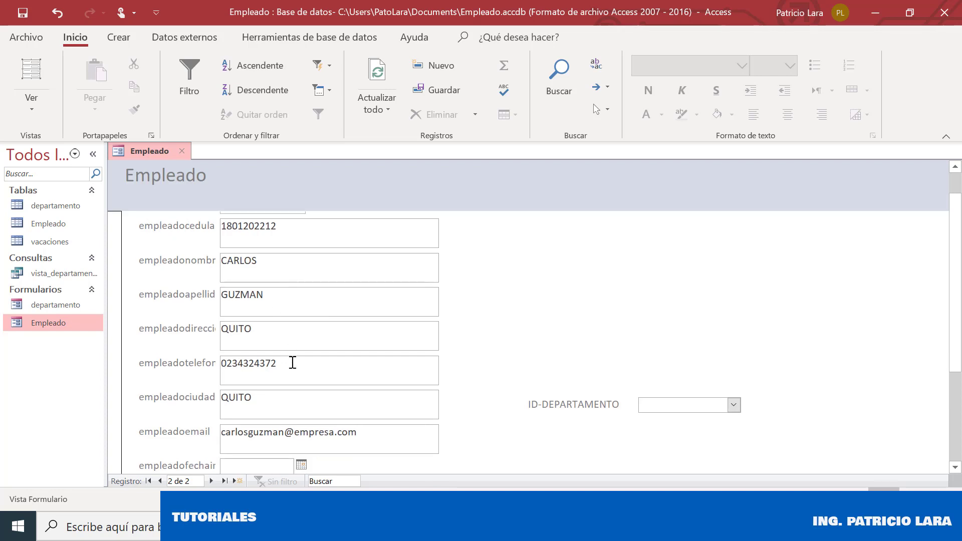
Set the hire date to 4 November 2019 using the calendar picker
left_click(301, 464)
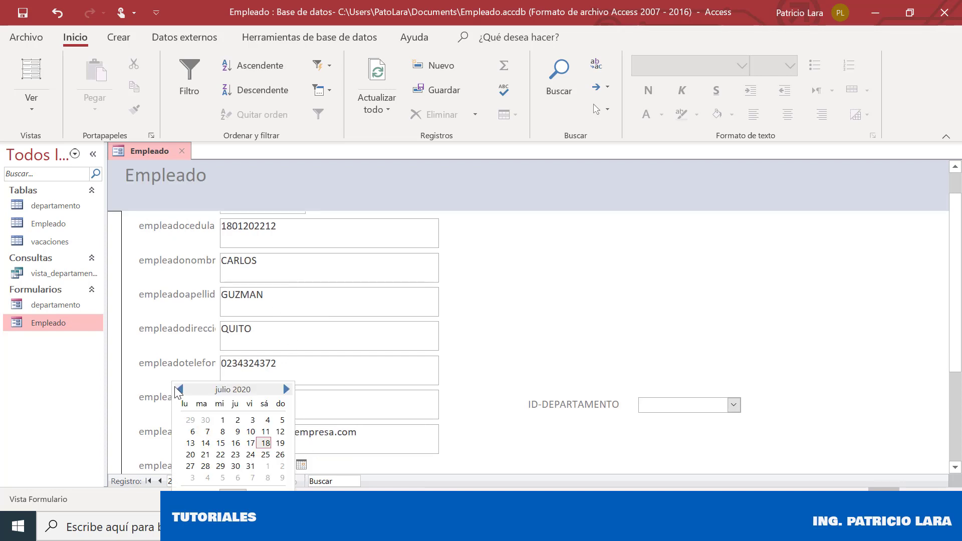
scroll(216, 390, "up", 6)
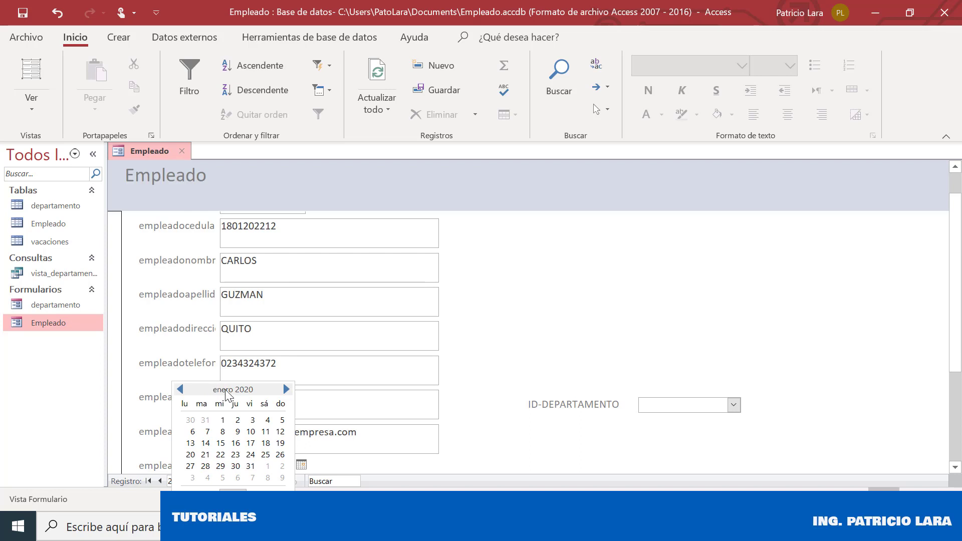
left_click(179, 389)
left_click(179, 389)
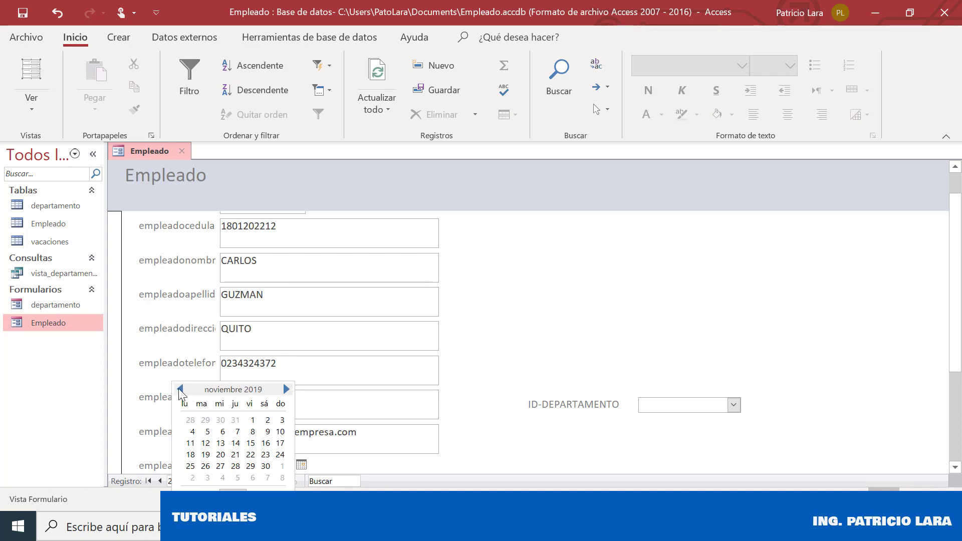
left_click(192, 431)
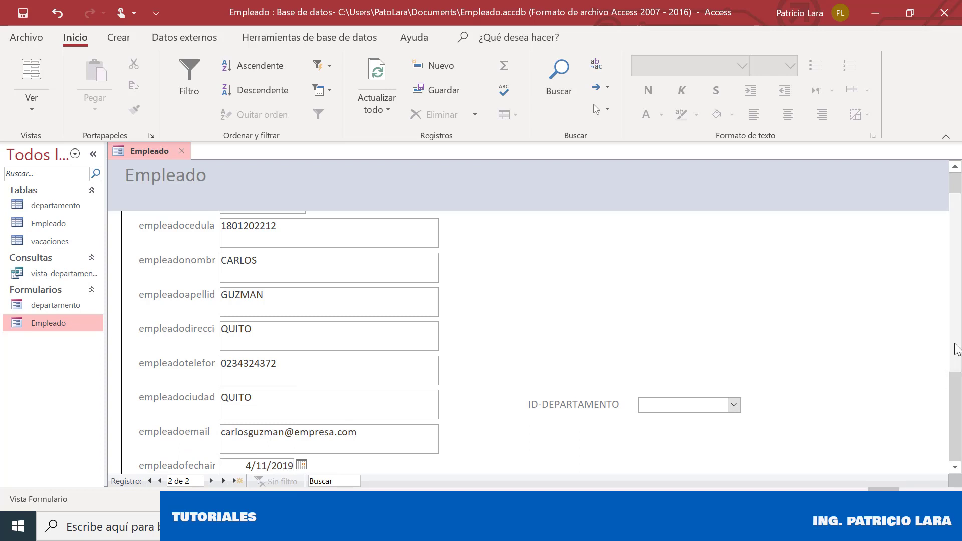
scroll(223, 415, "down", 3)
left_click(260, 374)
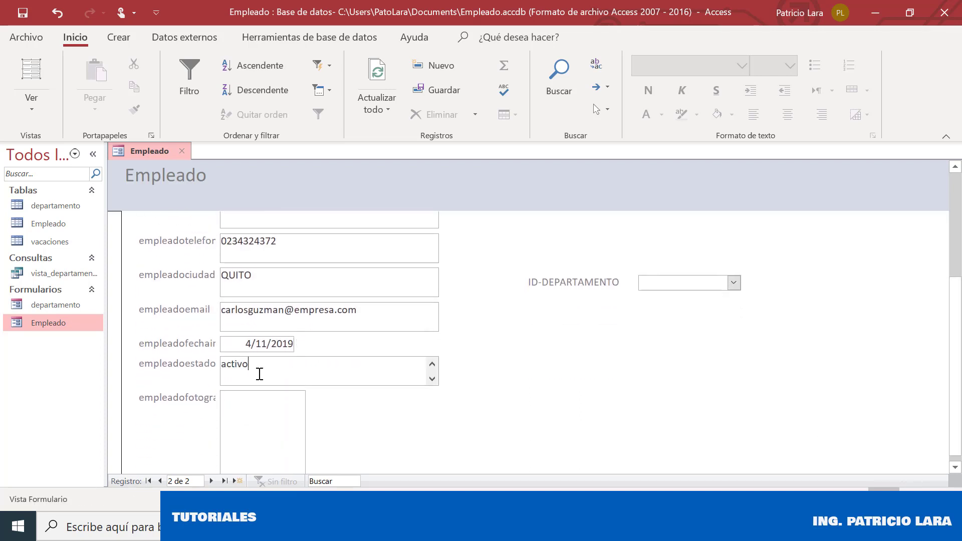
Attach the empleado picture file as the employee's photo
left_click(251, 413)
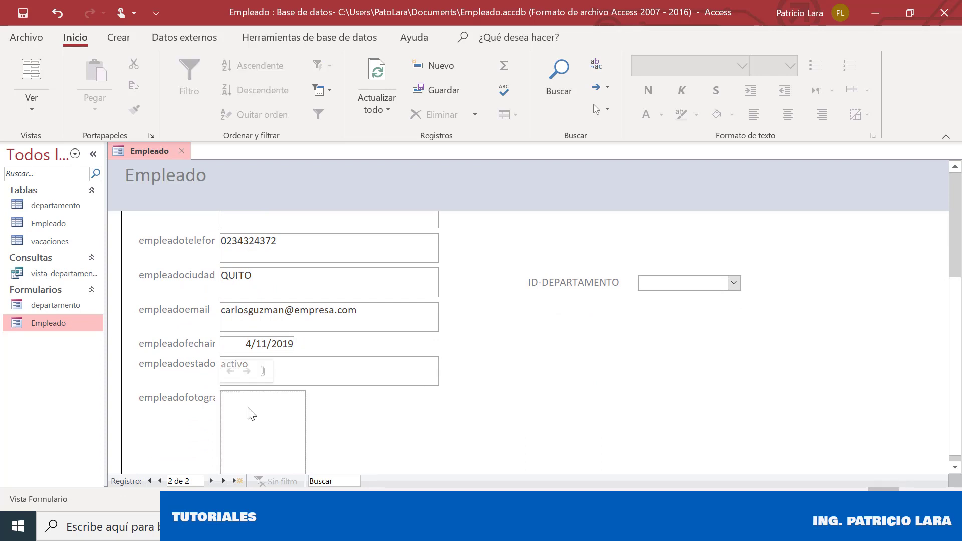
left_click(261, 371)
left_click(587, 217)
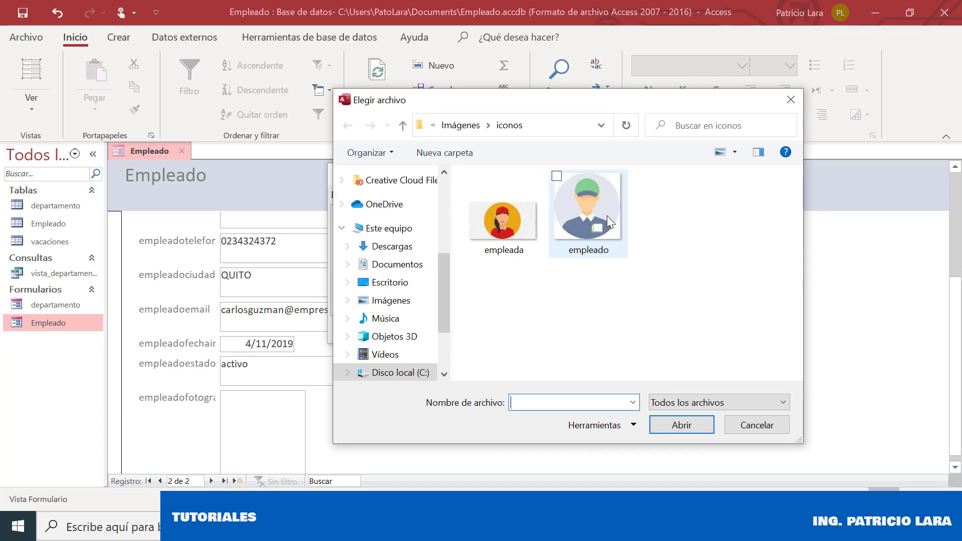
double_click(606, 216)
left_click(538, 330)
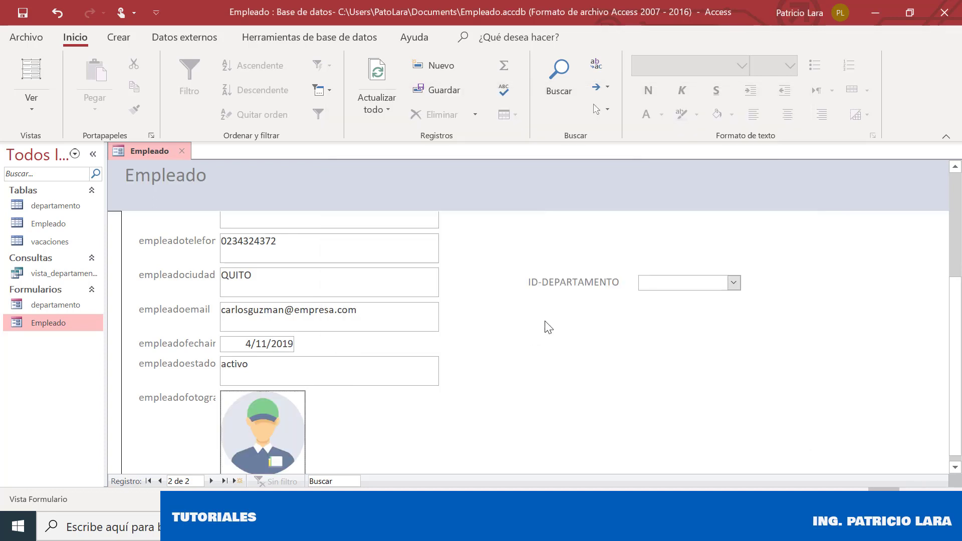
left_click_drag(955, 329, 954, 232)
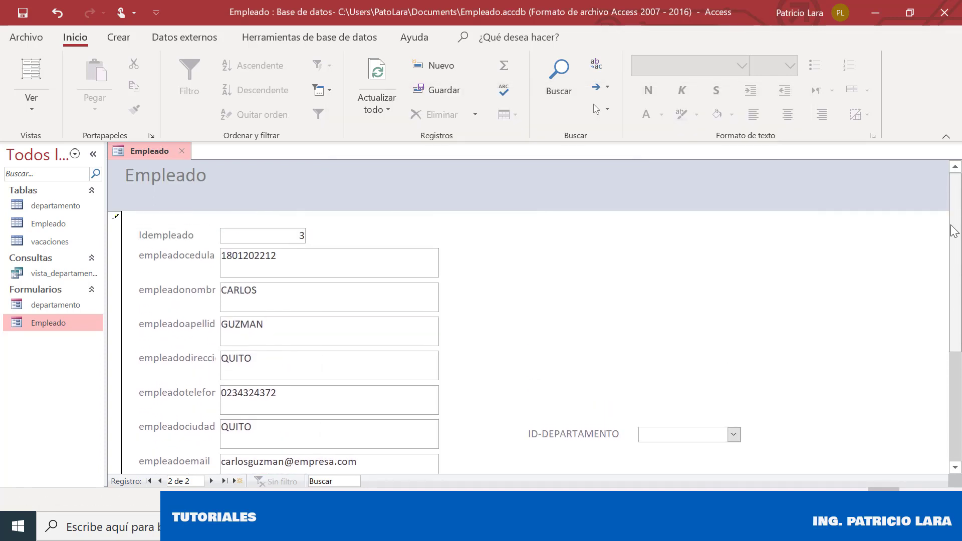
Assign the employee to the VENTAS department and close the Empleado form
scroll(547, 370, "down", 3)
left_click(734, 348)
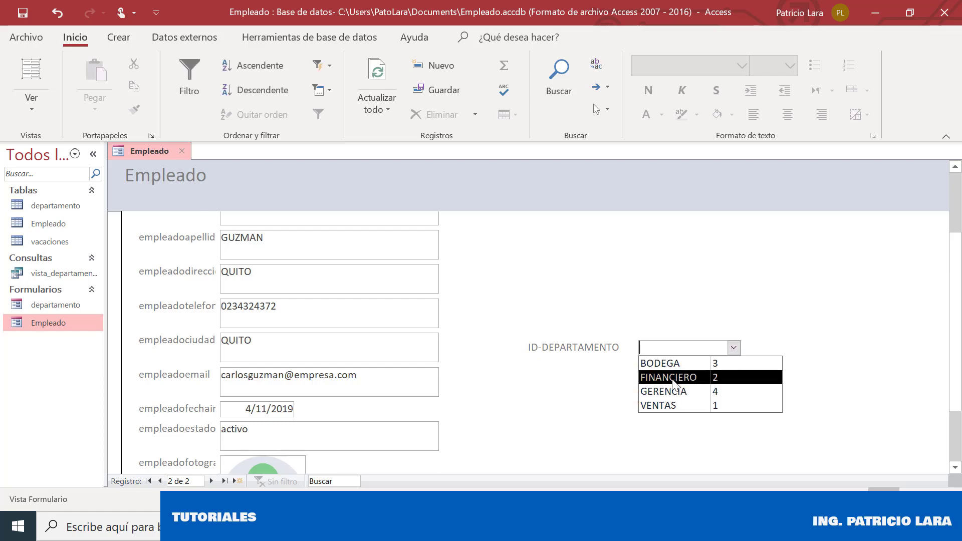
left_click(657, 406)
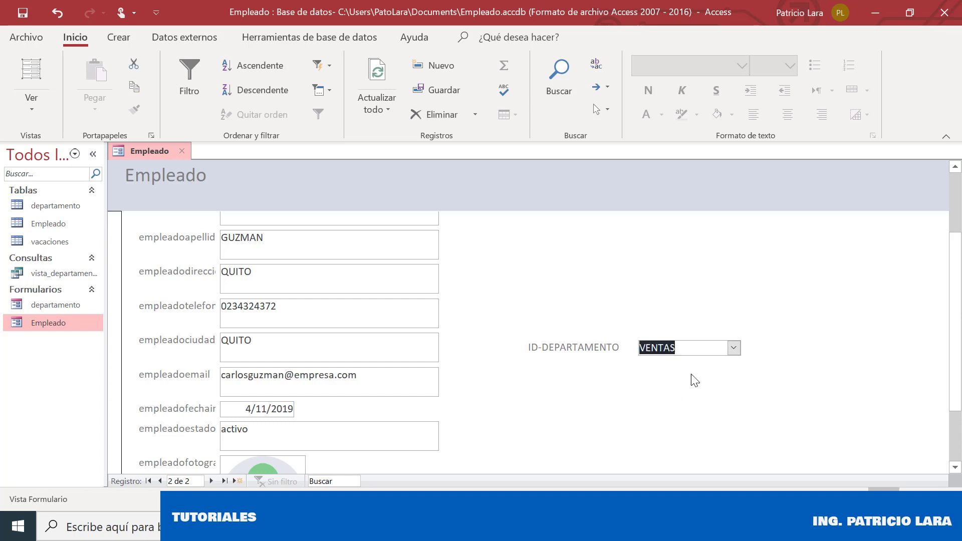
left_click_drag(958, 273, 957, 175)
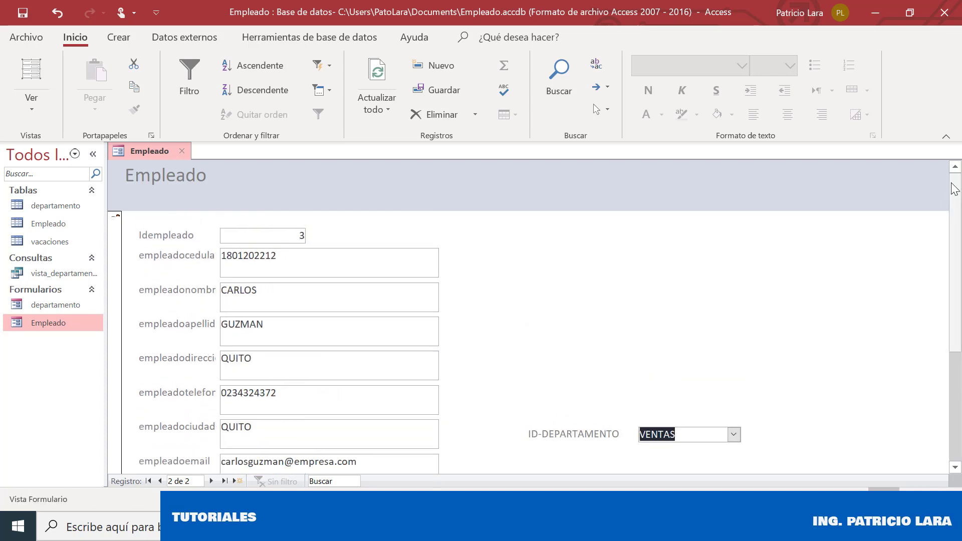
left_click(183, 151)
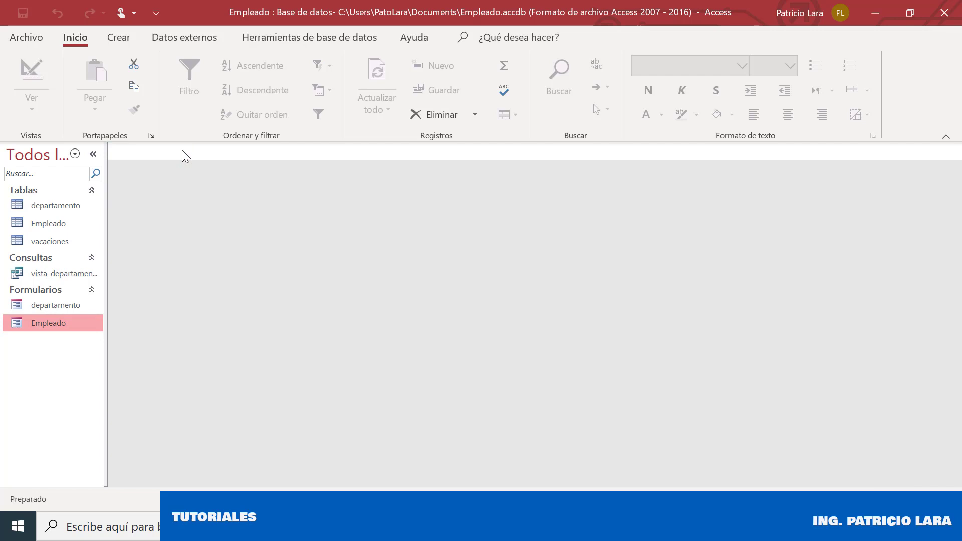
Open and close the Empleado and vacaciones tables to check their records
left_click(46, 225)
double_click(44, 222)
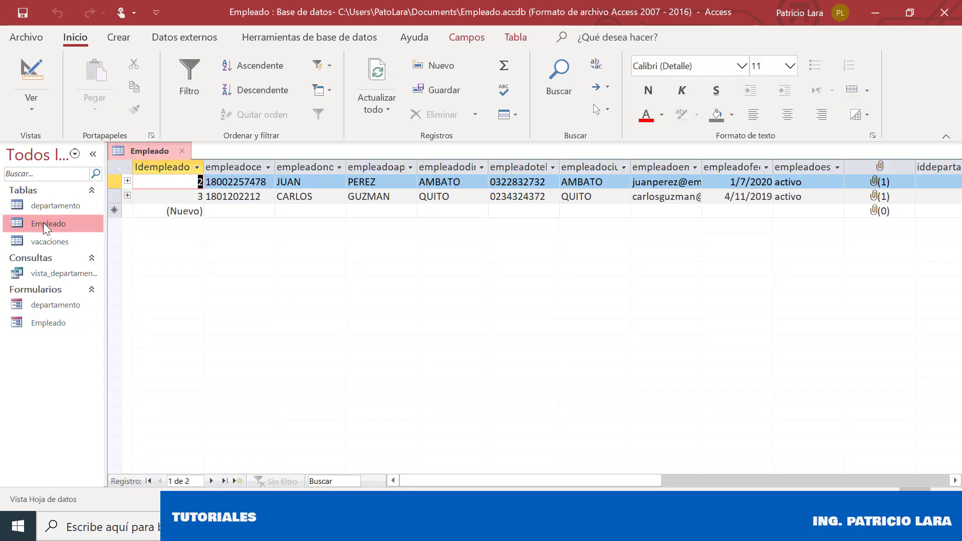
left_click(183, 151)
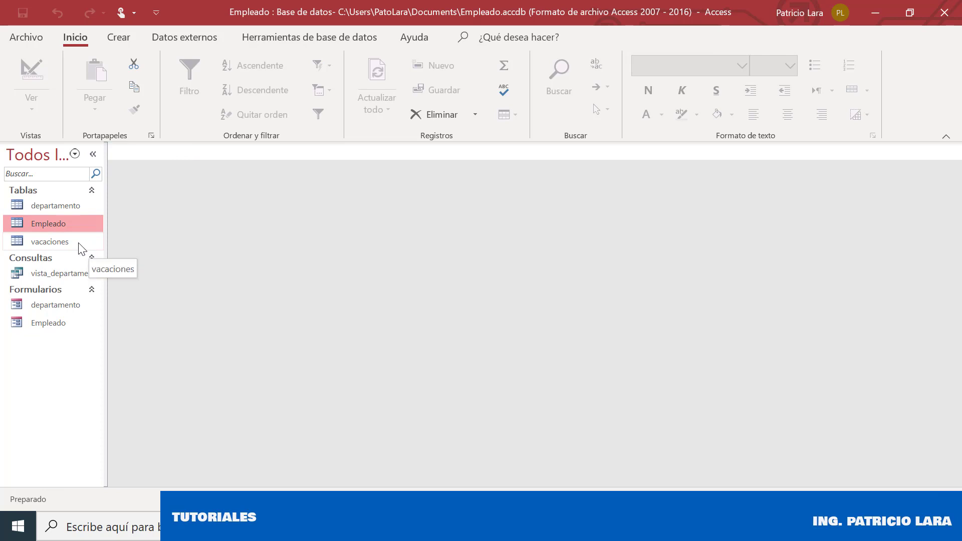
double_click(79, 242)
left_click(185, 153)
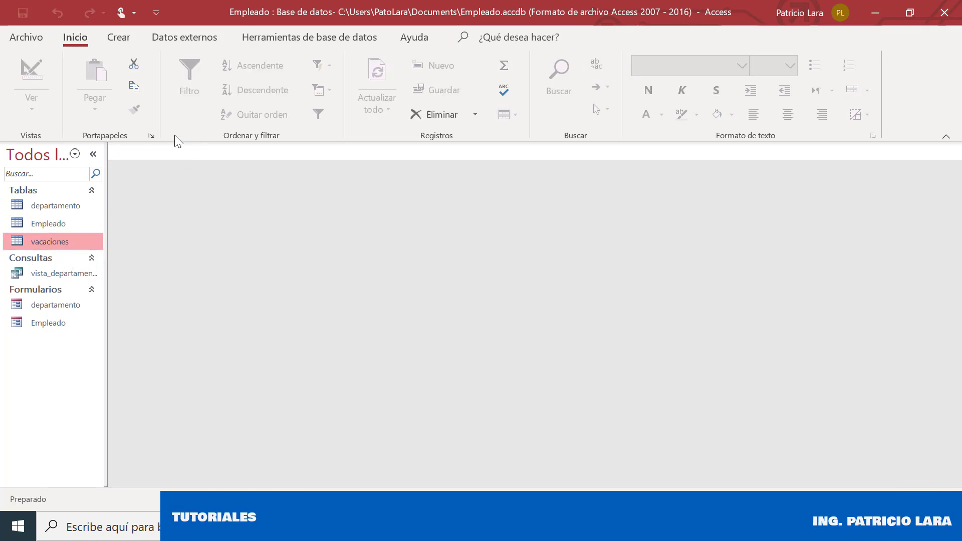
left_click(114, 39)
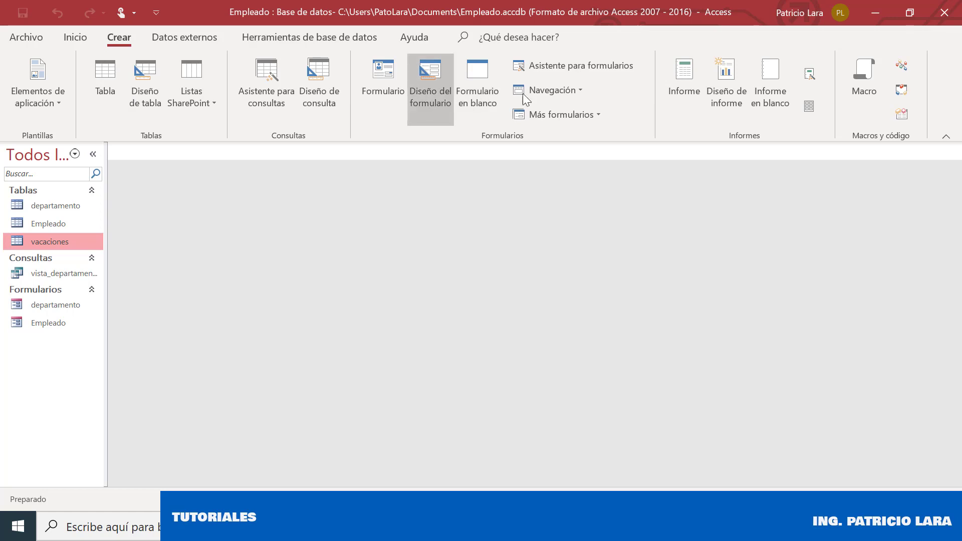
Create a vacaciones form with all its fields using the form wizard
left_click(574, 70)
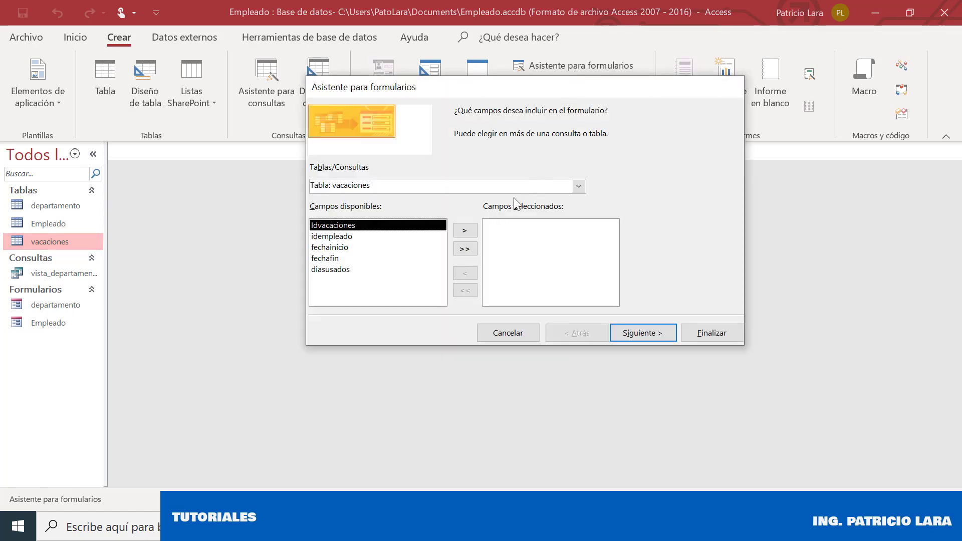
left_click(464, 250)
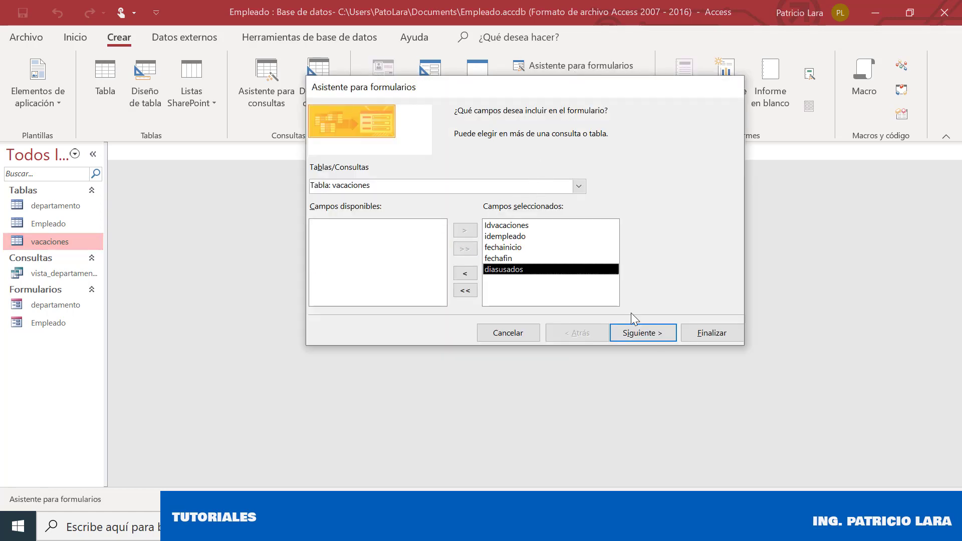
left_click(658, 339)
left_click(658, 339)
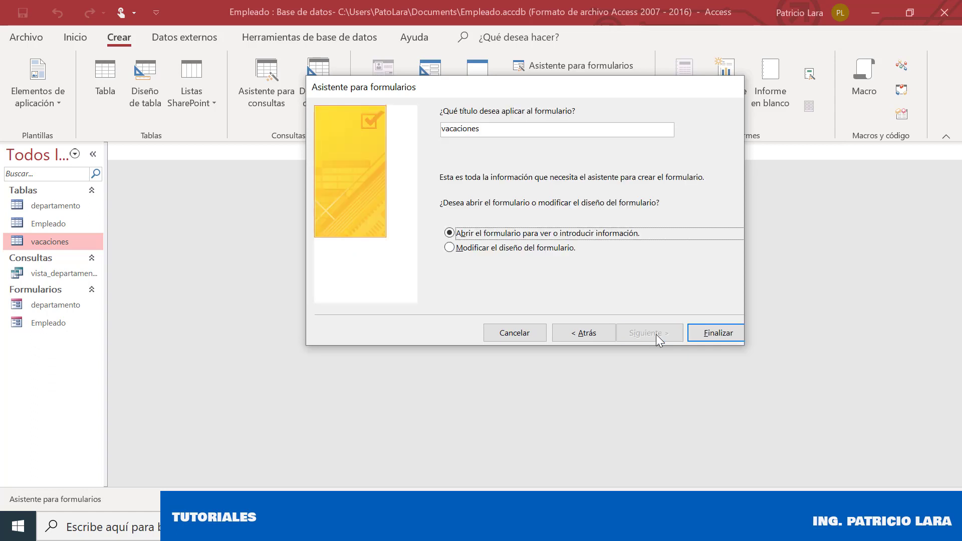
left_click(717, 333)
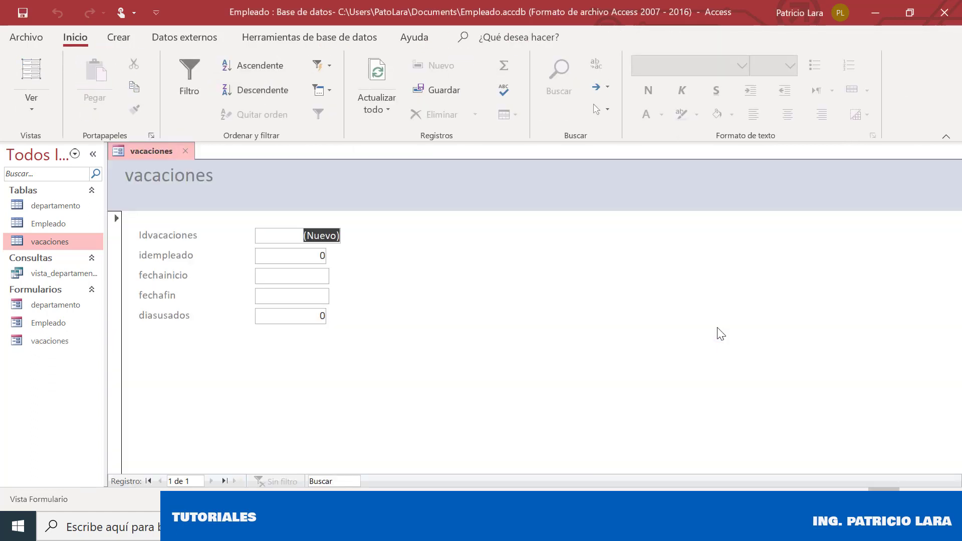
Step through the fechainicio, fechafin, diasusados and idempleado fields, keeping Form view
left_click(318, 281)
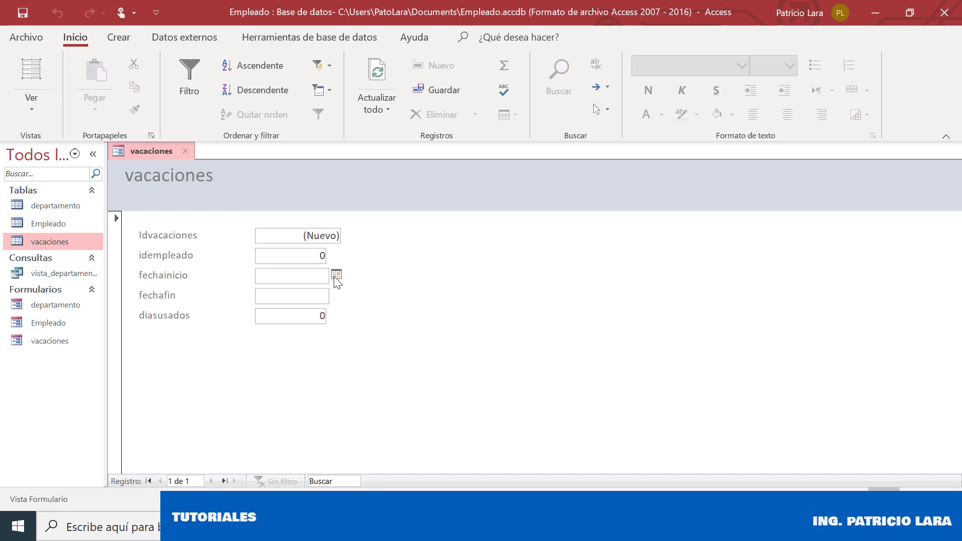
left_click(314, 296)
left_click(317, 314)
left_click(317, 275)
left_click(318, 260)
right_click(144, 150)
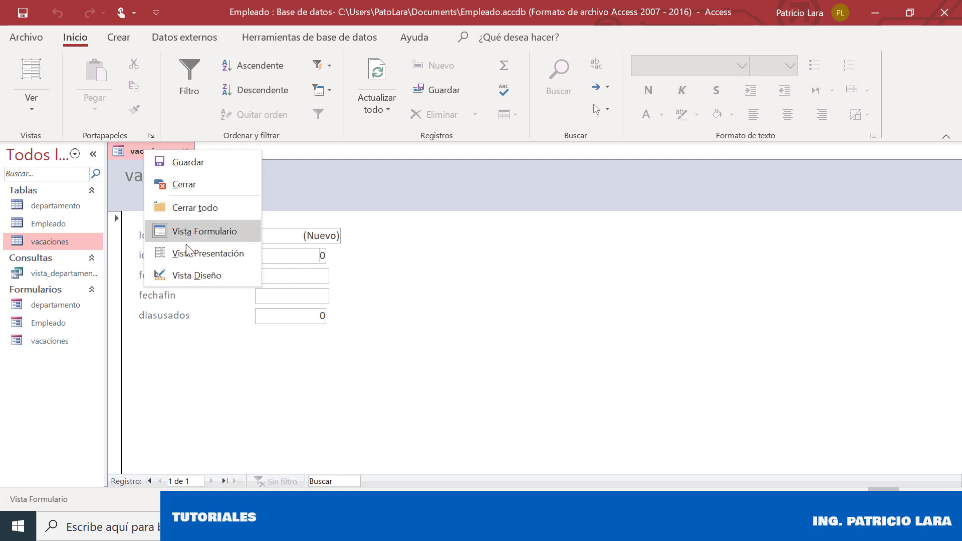
left_click(196, 231)
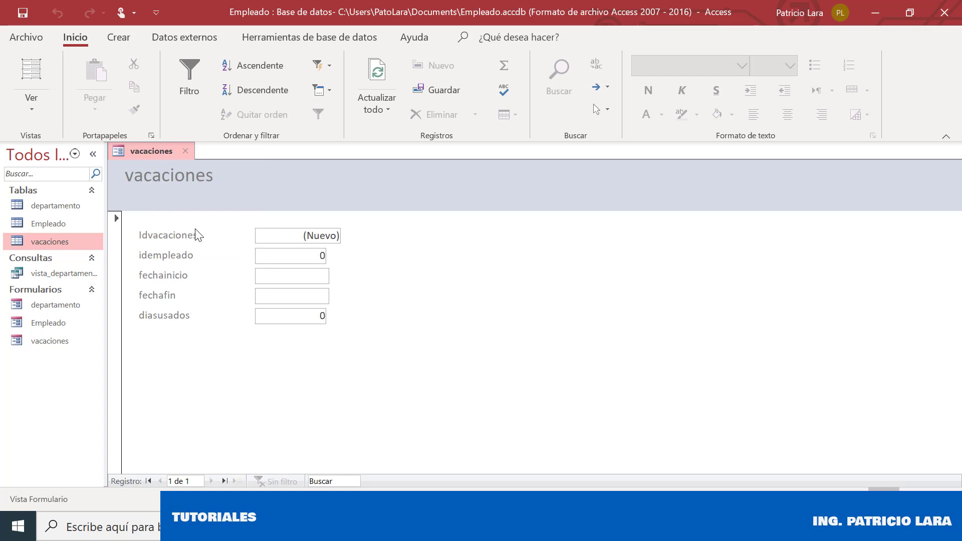
In Design view, delete the idempleado label and text box from the vacaciones form
right_click(164, 150)
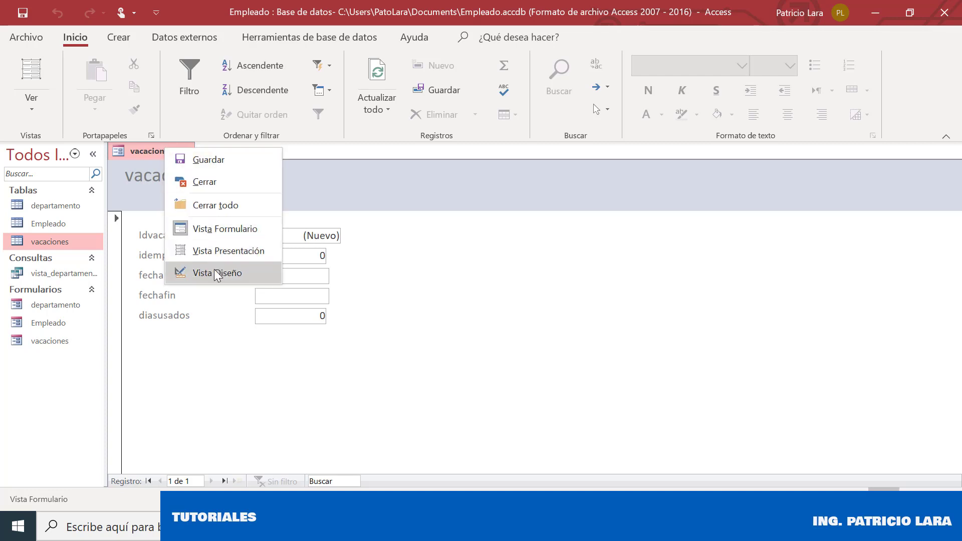
left_click(215, 273)
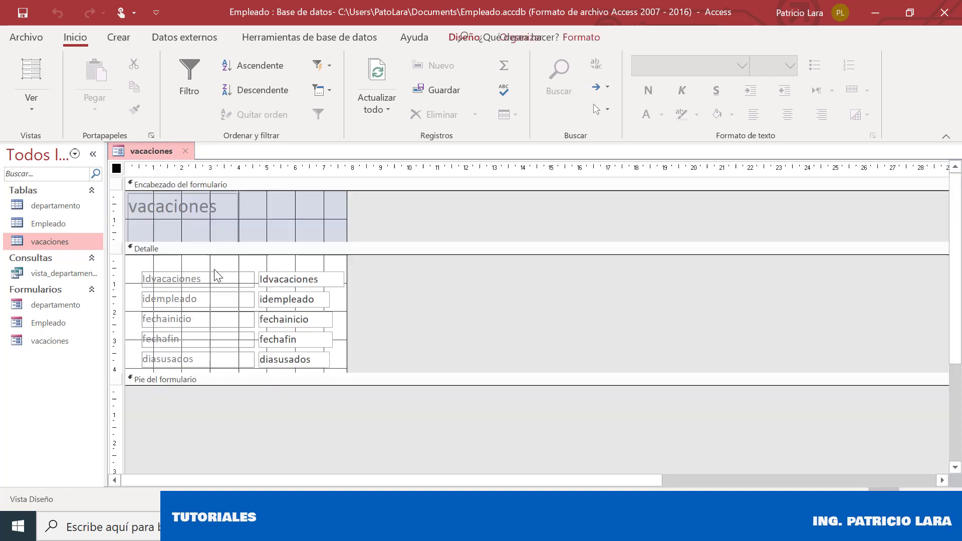
left_click(189, 296)
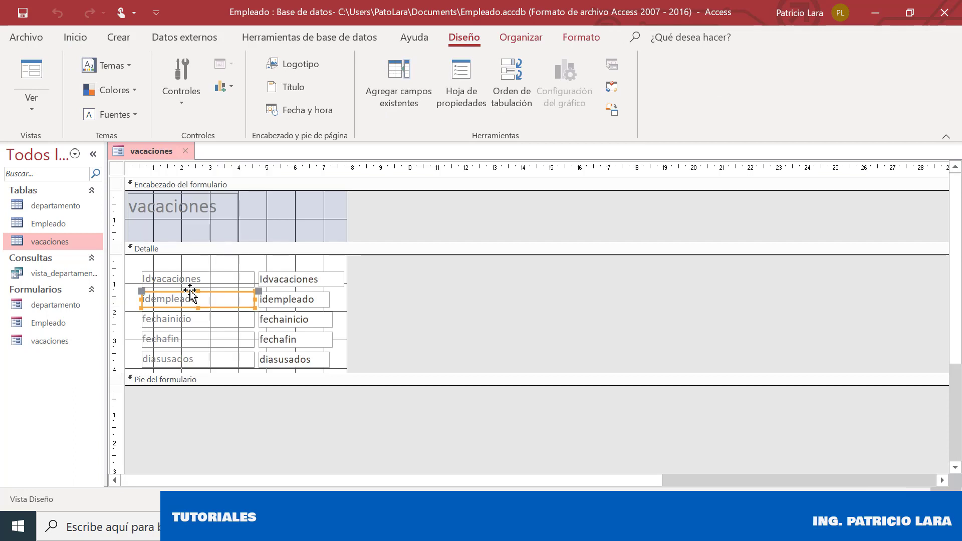
key("Delete")
left_click(268, 296)
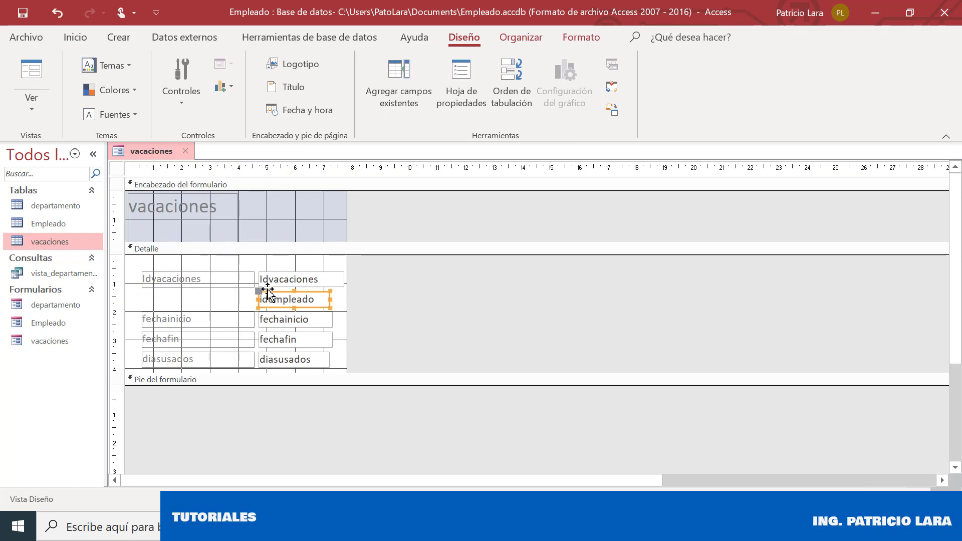
key("Delete")
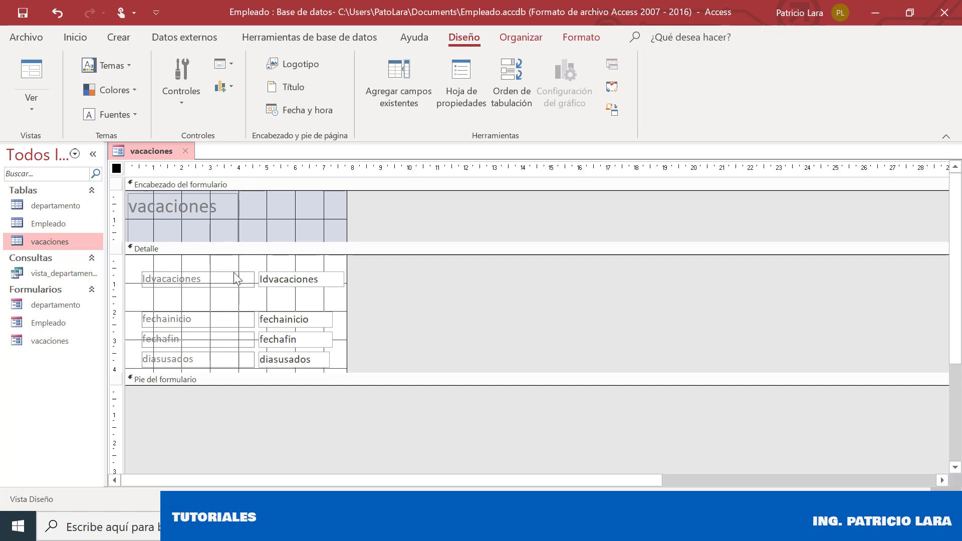
Draw a combo box where the idempleado field used to be
left_click(187, 101)
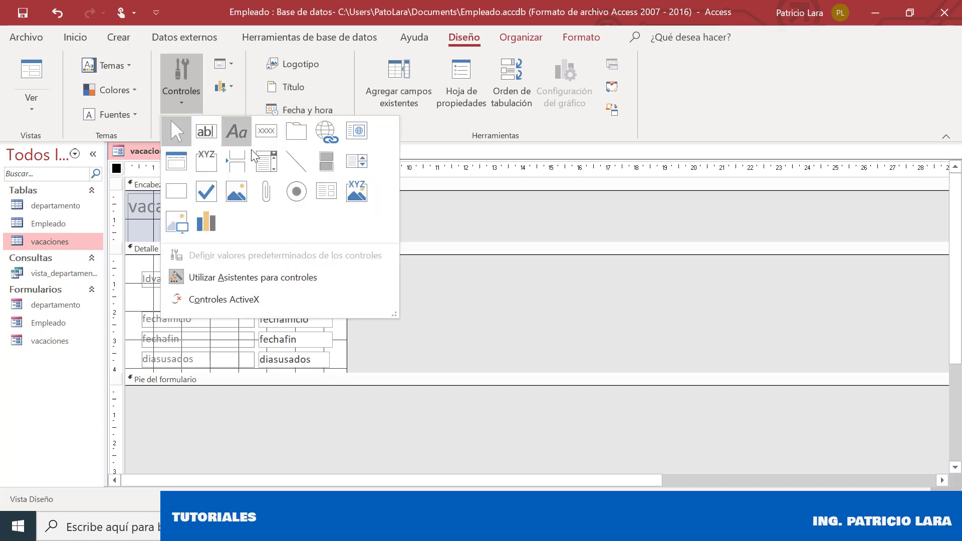
left_click(269, 170)
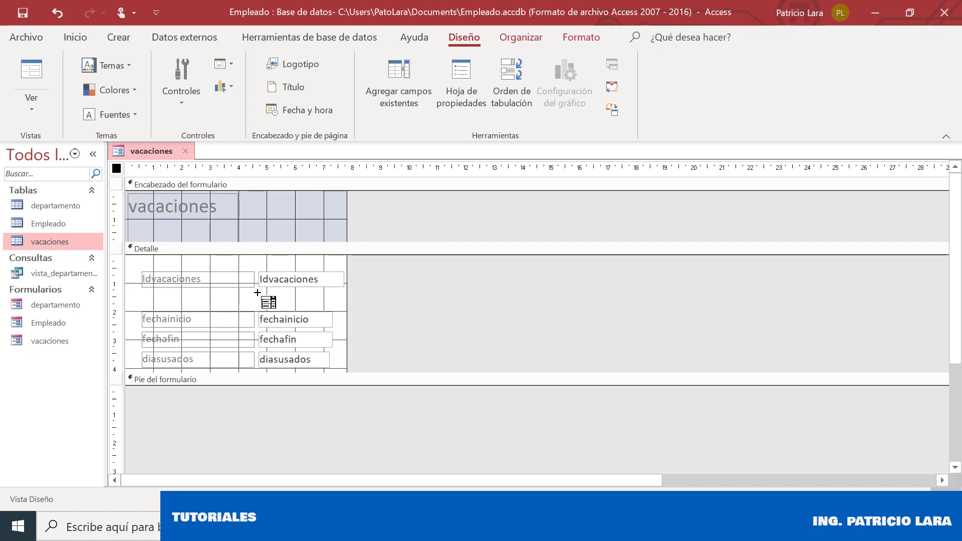
left_click_drag(259, 295, 340, 307)
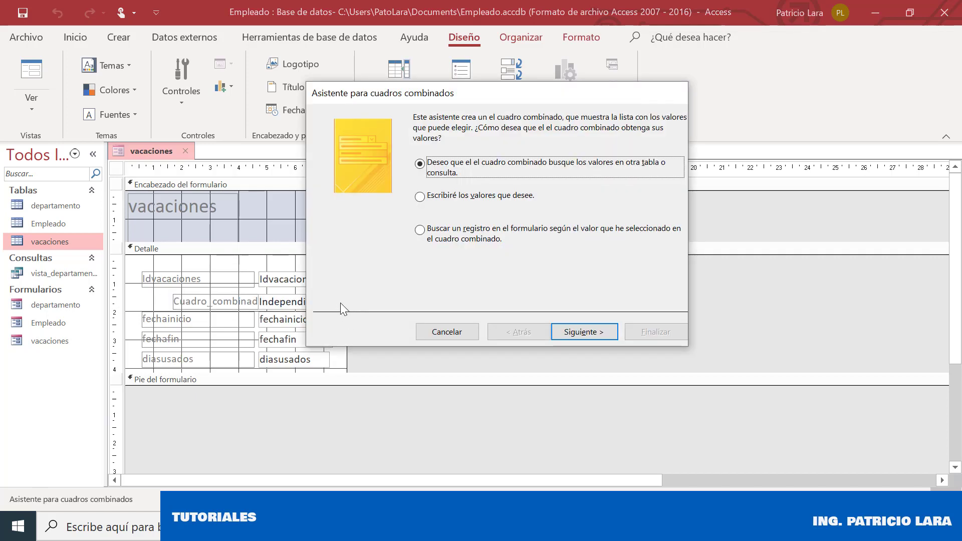
Source the combo from the Empleado table with empleadonombre and empleadoapellido columns
left_click(572, 334)
left_click(466, 170)
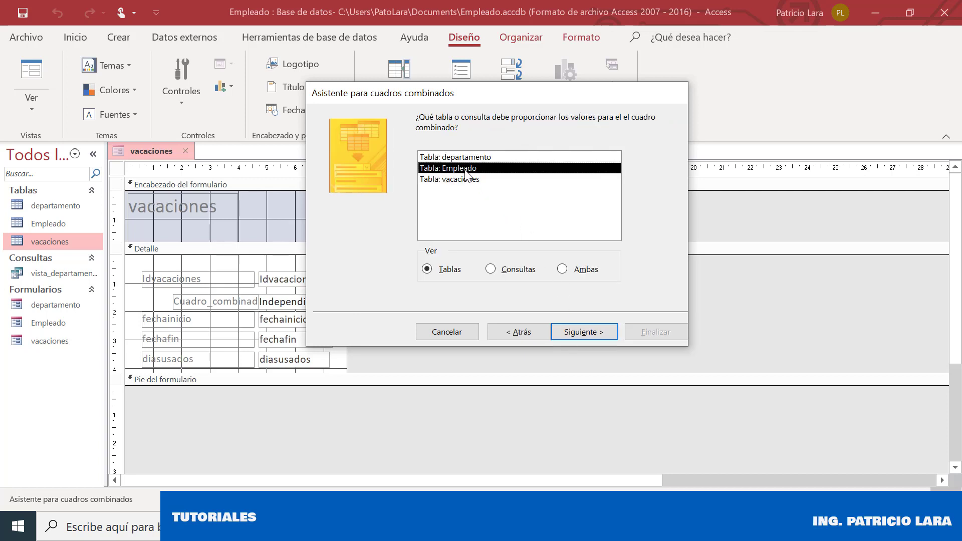
left_click(583, 335)
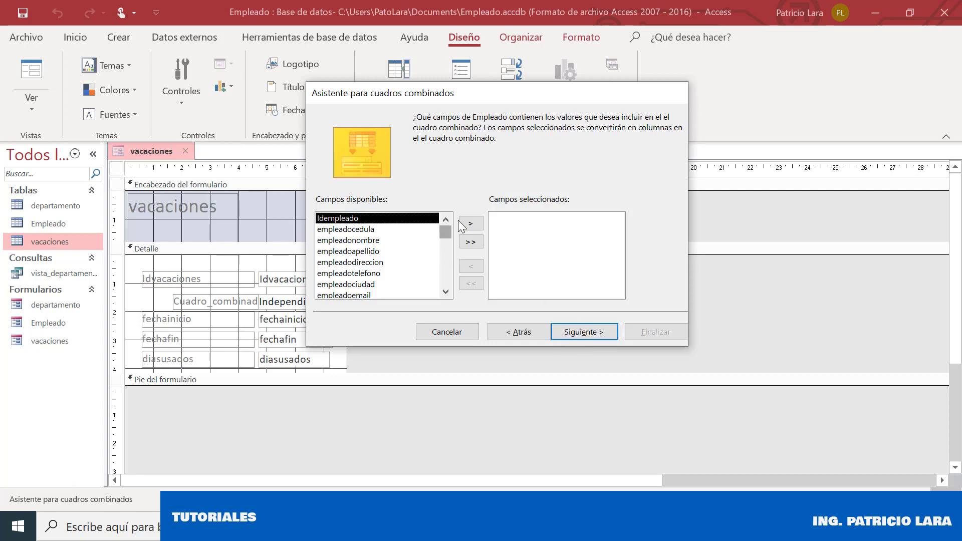
left_click(407, 241)
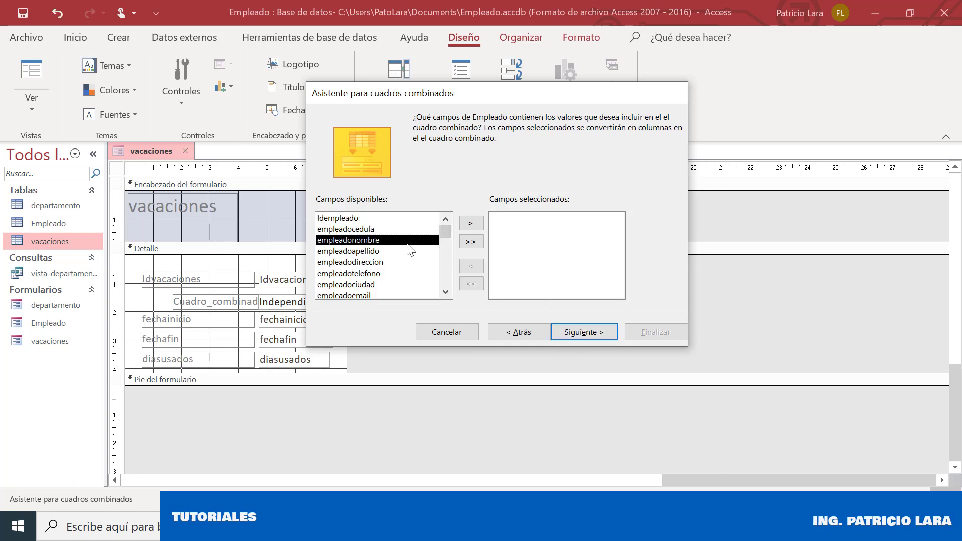
left_click(471, 224)
left_click(471, 224)
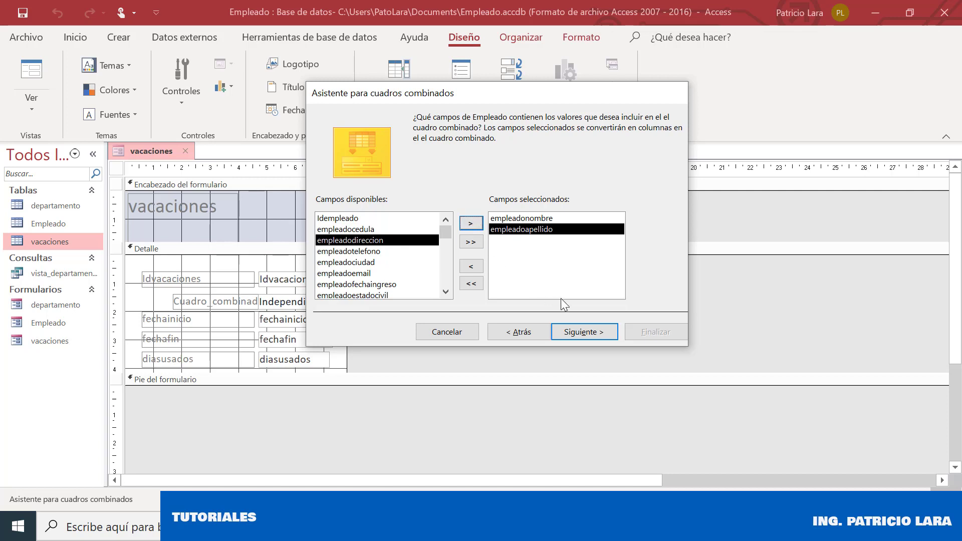
left_click(572, 335)
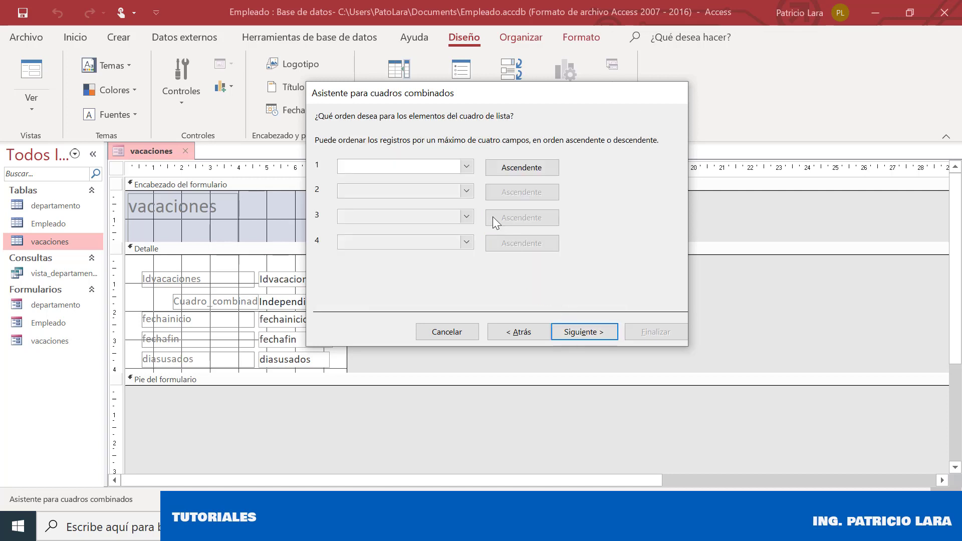
Sort by empleadoapellido and store the chosen employee in idempleado
left_click(466, 167)
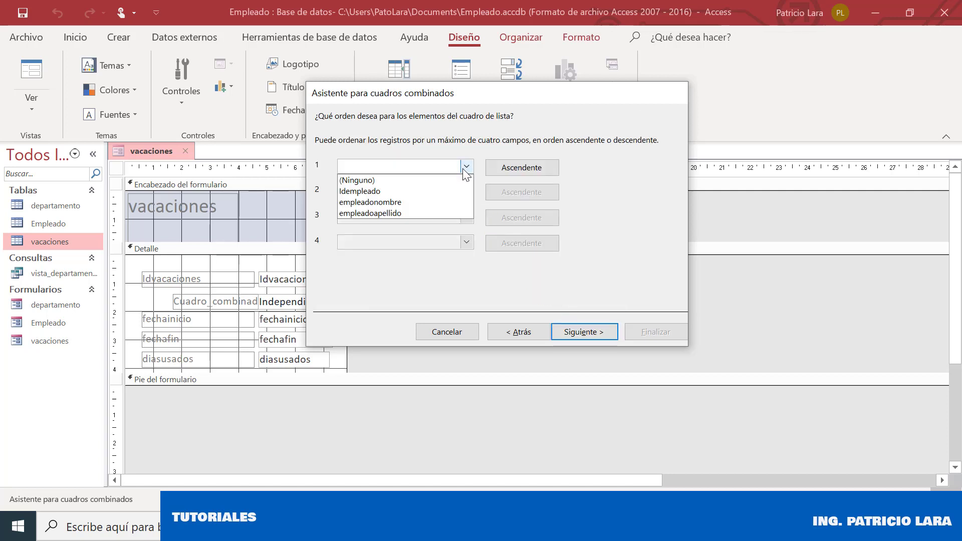
left_click(421, 214)
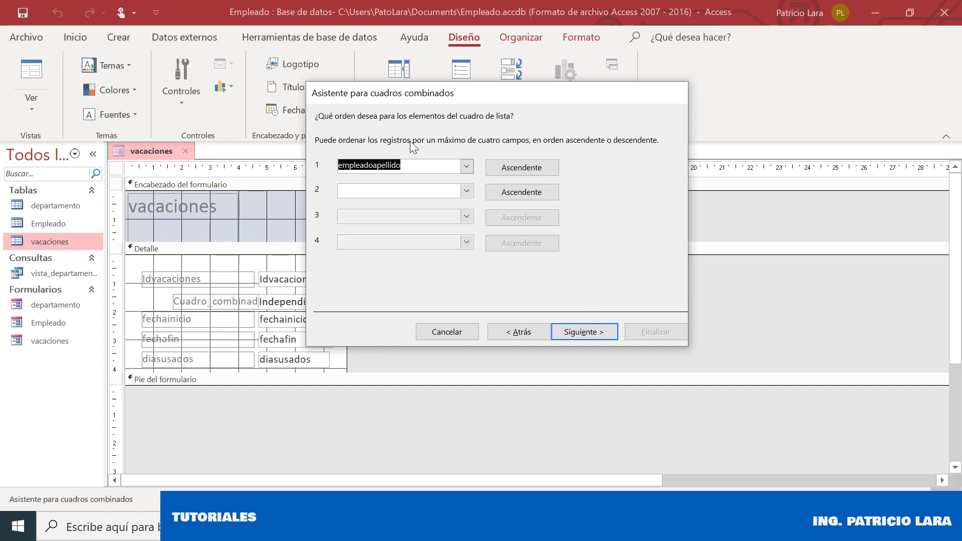
left_click(572, 331)
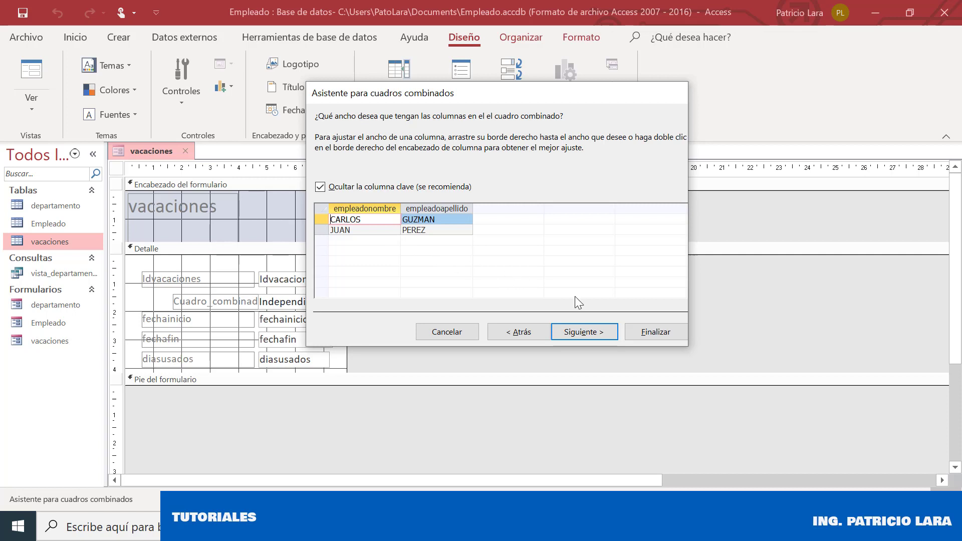
left_click(601, 331)
left_click(514, 185)
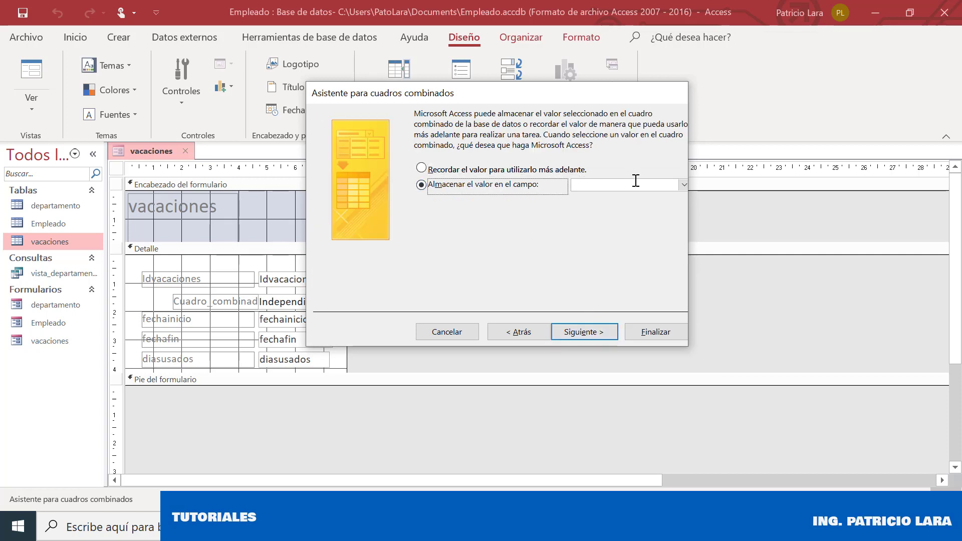
left_click(684, 185)
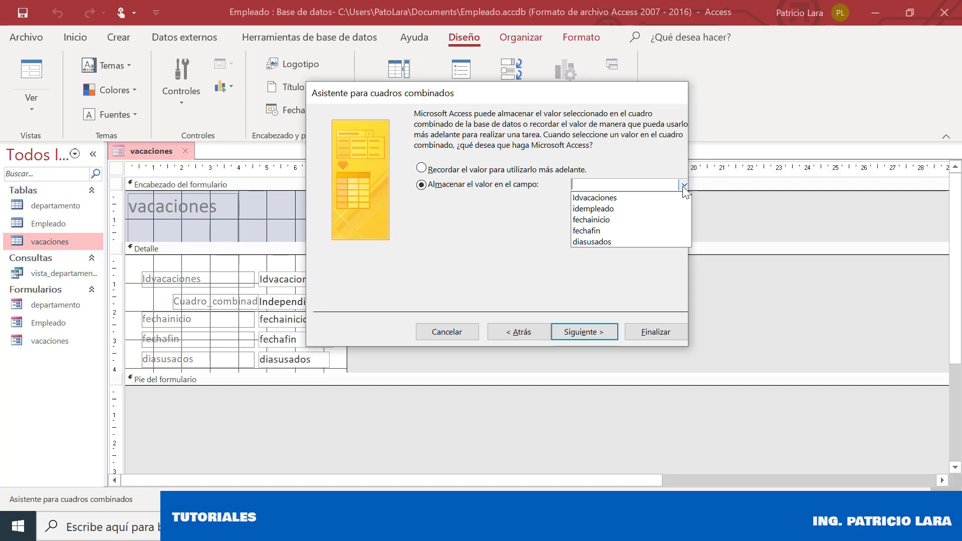
left_click(631, 208)
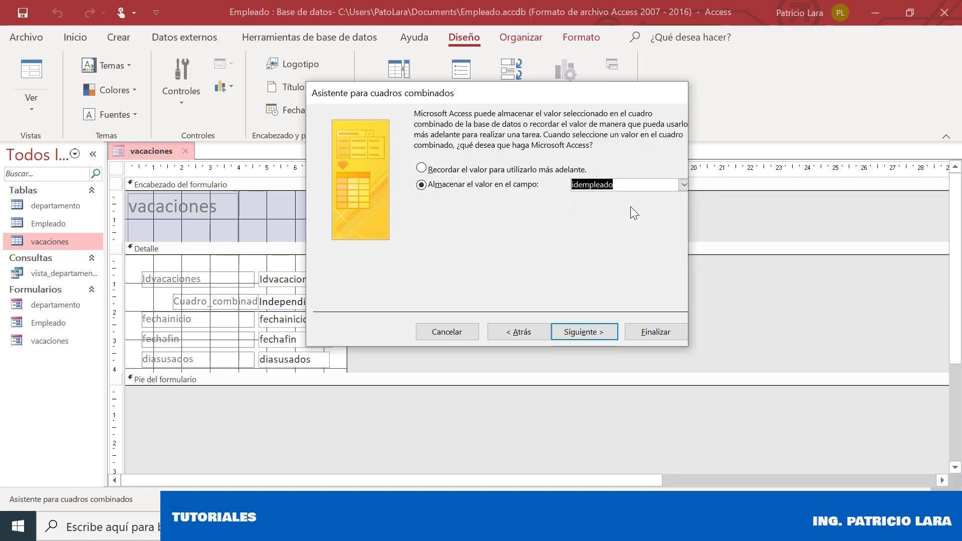
left_click(564, 333)
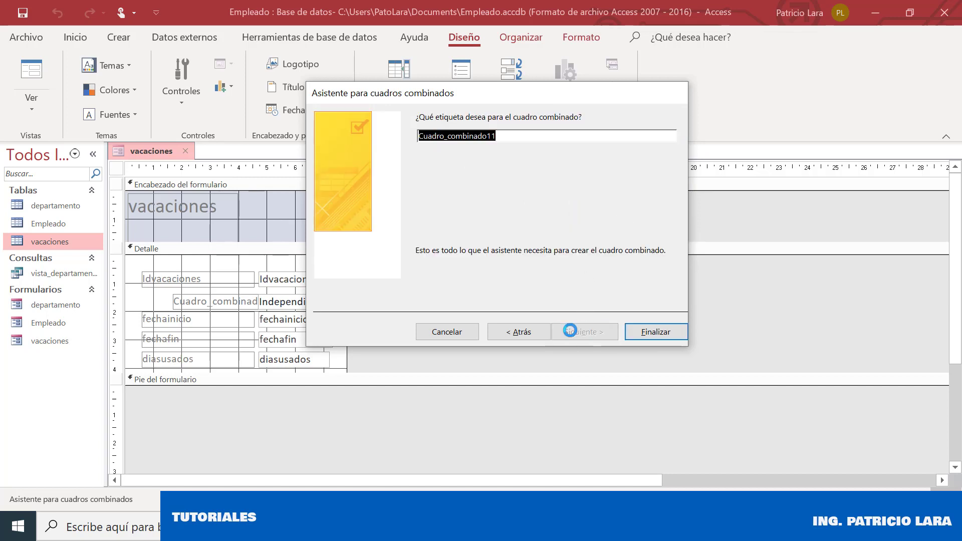
Revisit the wizard steps, keep the Idempleado key column hidden, and finish the combo box
left_click(522, 334)
left_click(520, 333)
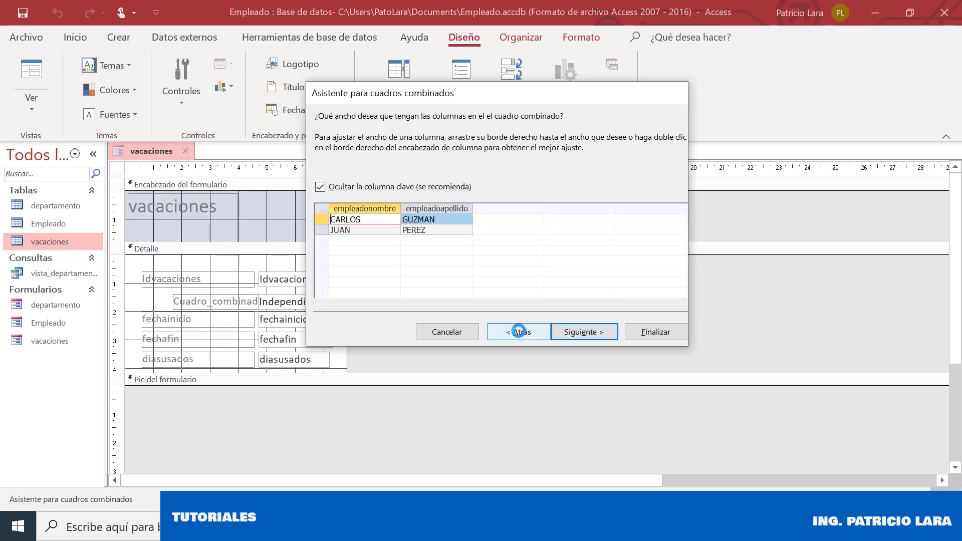
left_click(519, 333)
left_click(520, 333)
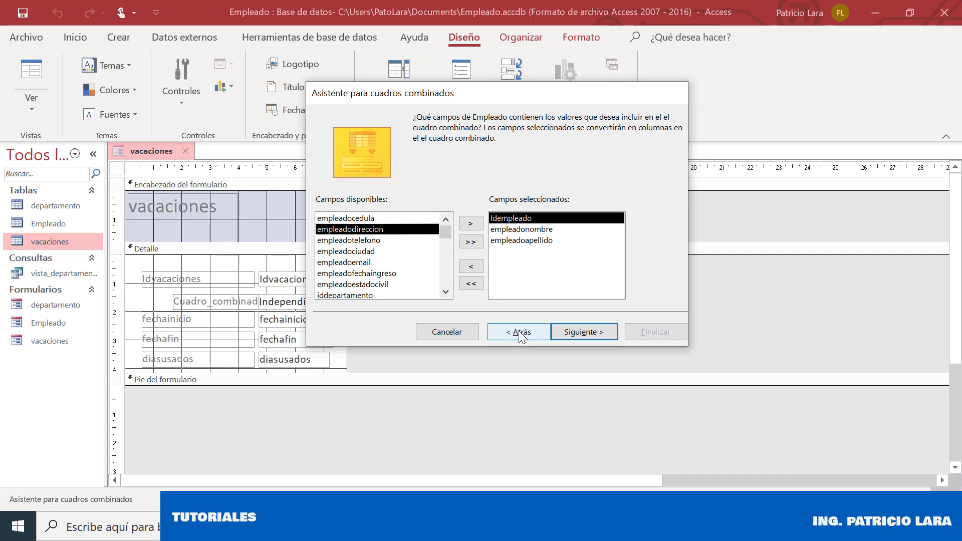
left_click(584, 332)
left_click(587, 334)
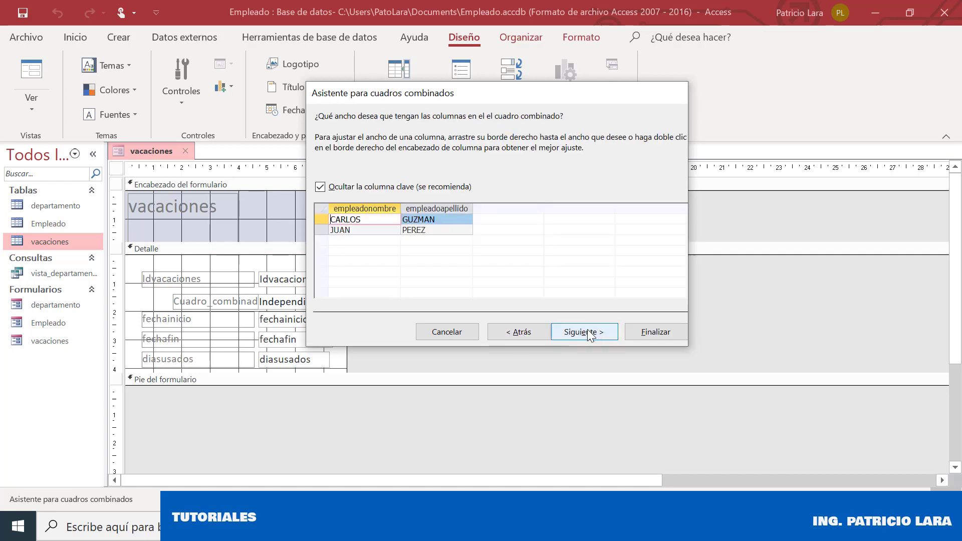
left_click(417, 187)
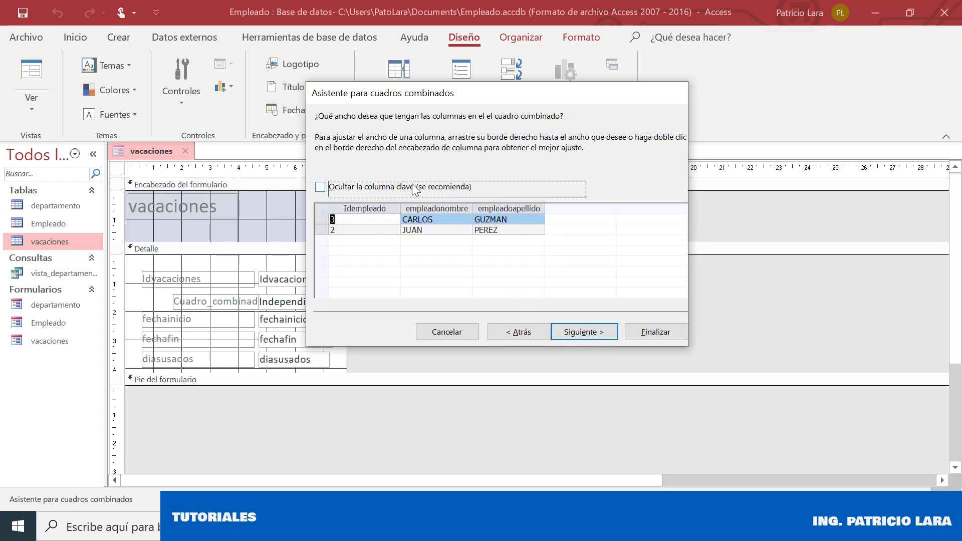
left_click(415, 188)
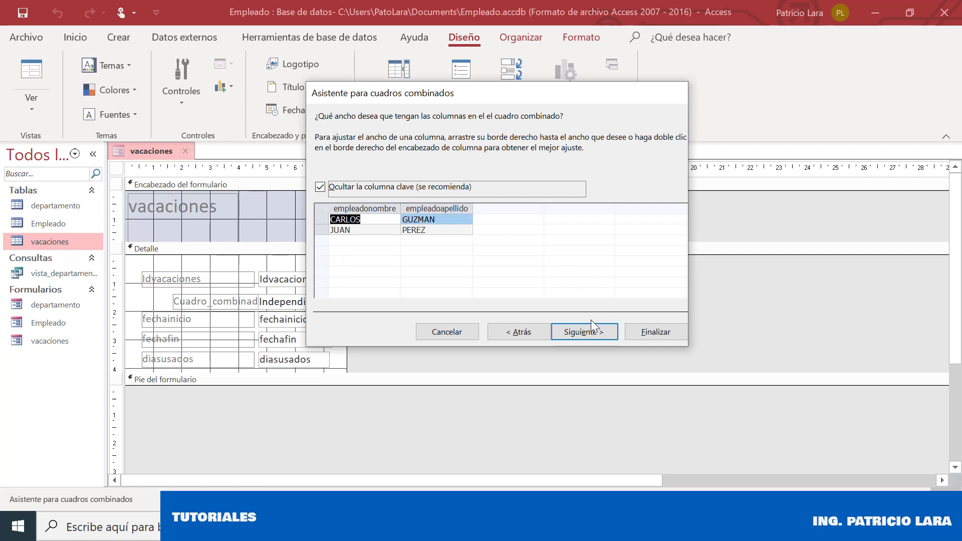
left_click(593, 329)
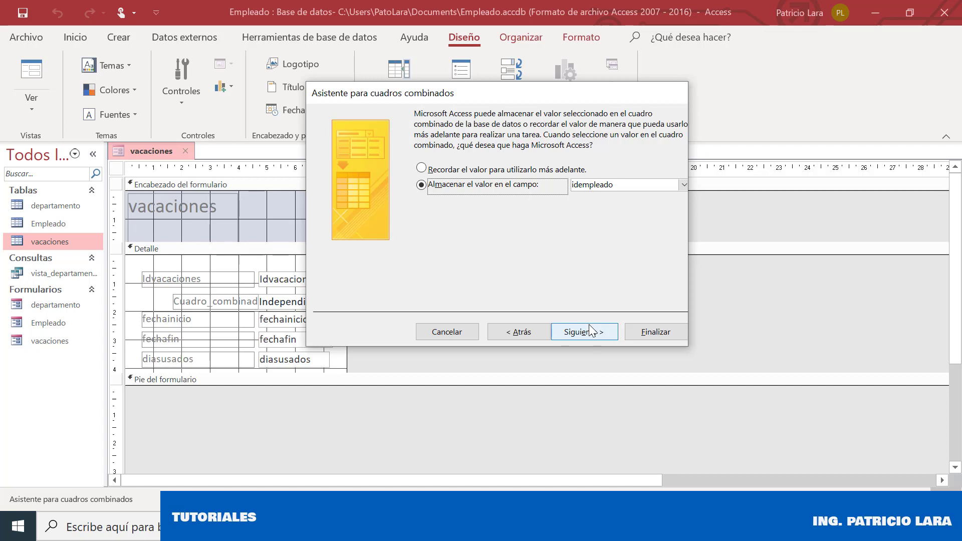
left_click(594, 337)
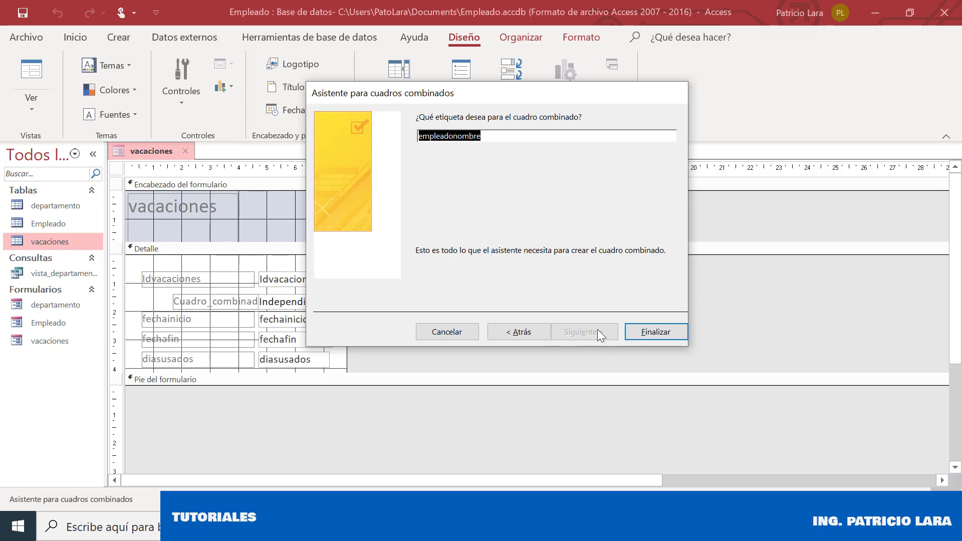
left_click(669, 333)
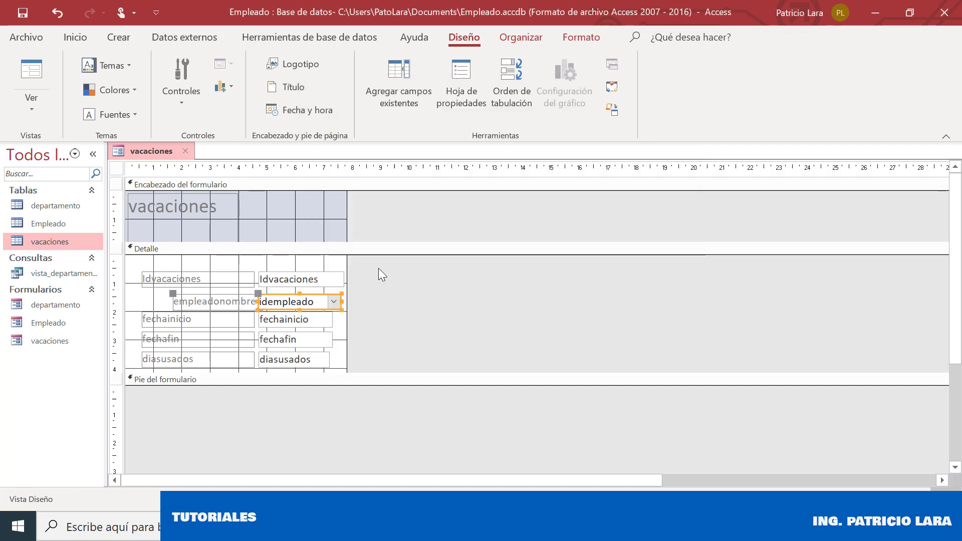
Line up the empleadonombre label with the other labels and raise the idempleado combo box level with it
left_click(161, 299)
left_click(184, 296)
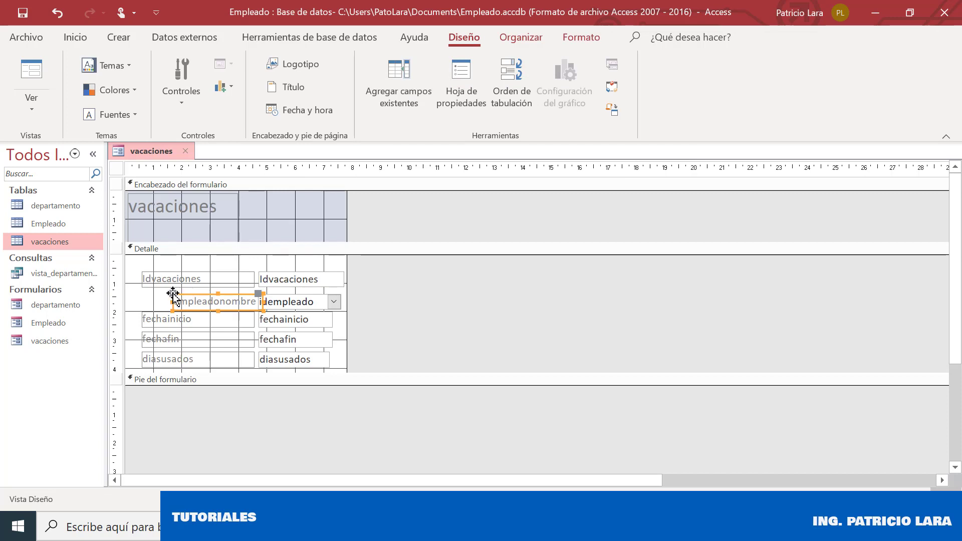
left_click_drag(166, 294, 144, 294)
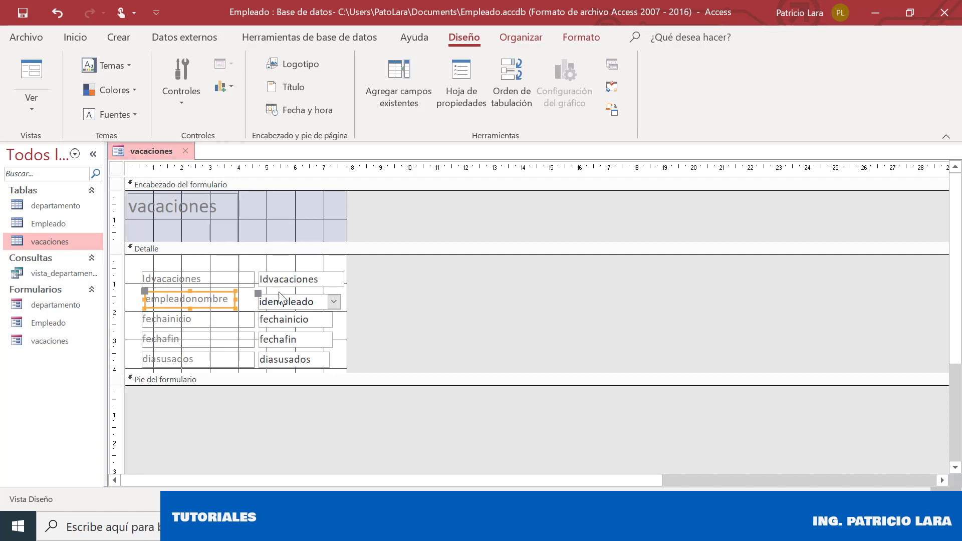
left_click(269, 257)
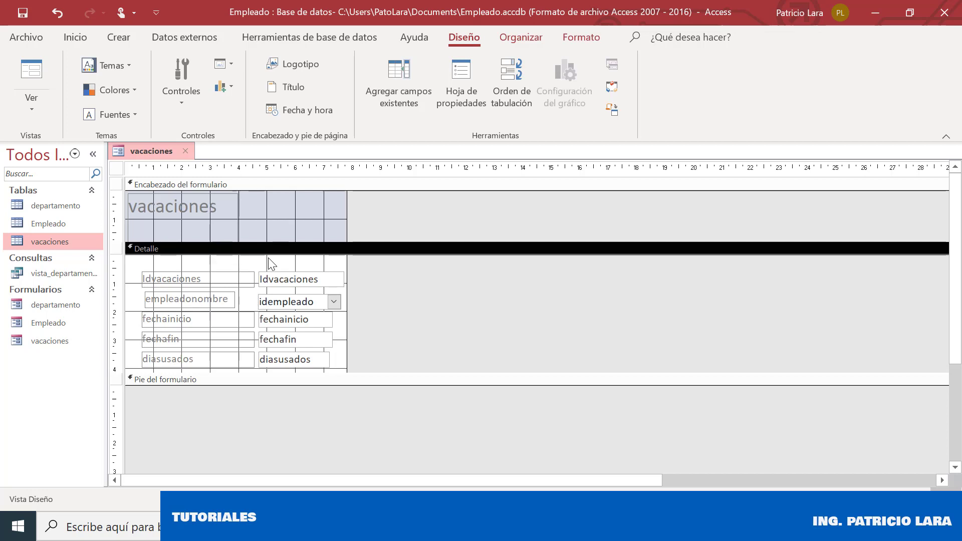
left_click(282, 301)
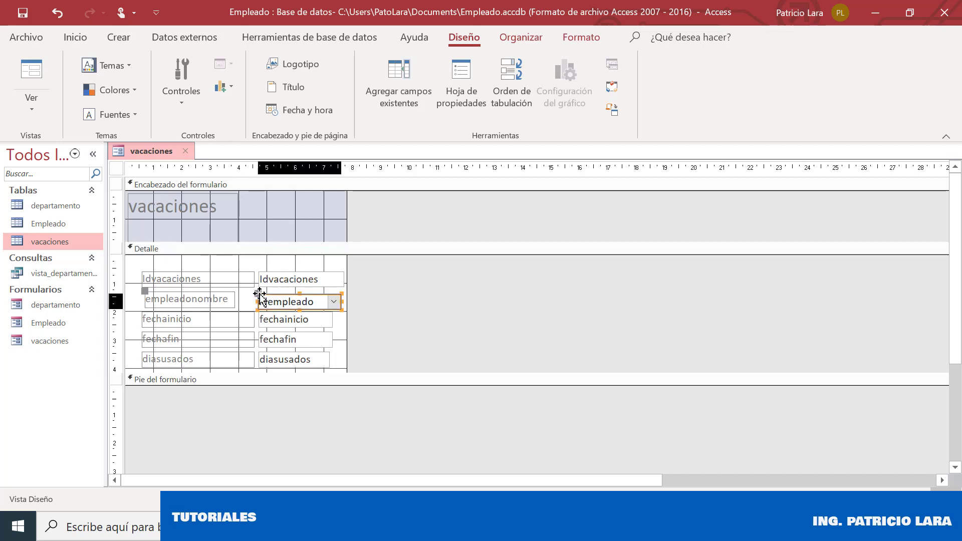
left_click_drag(260, 294, 260, 292)
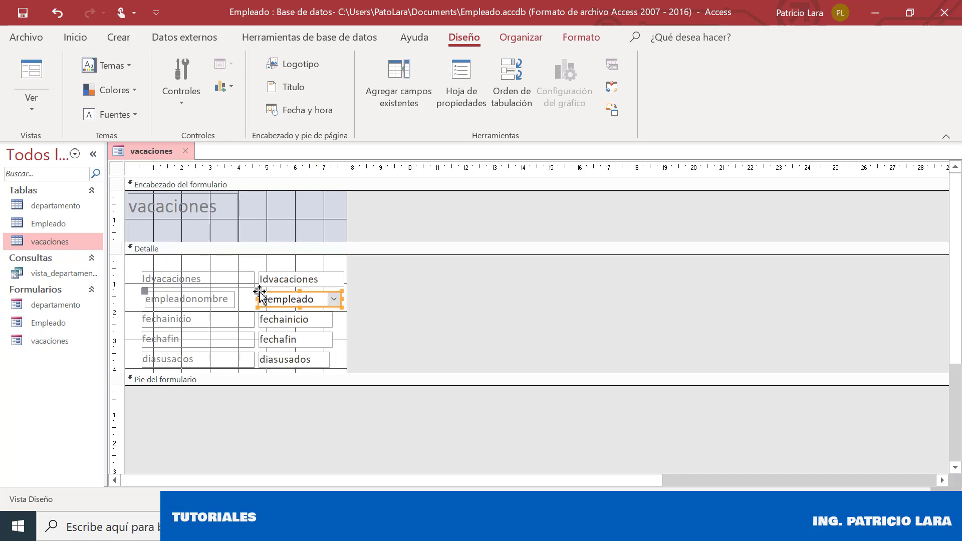
left_click(270, 262)
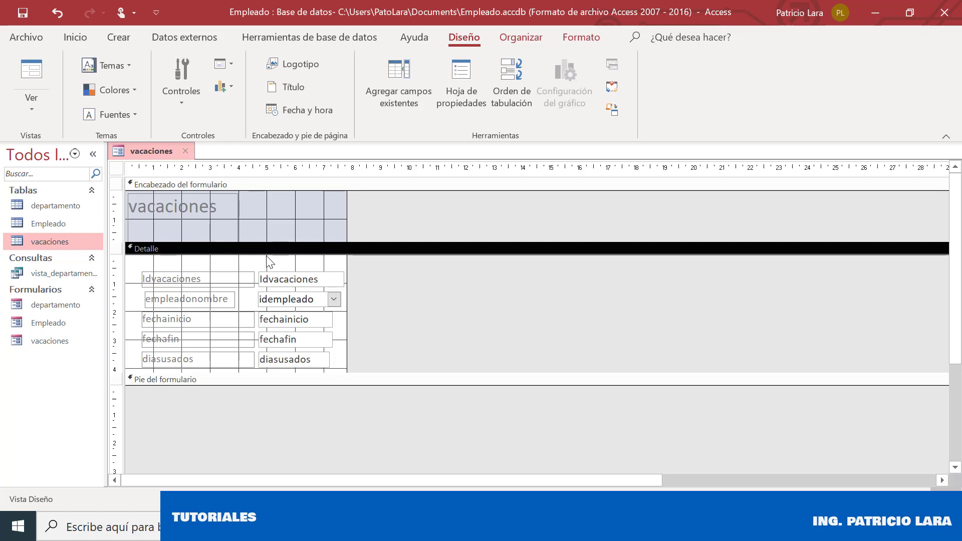
Show the label's property sheet with F4 and save the vacaciones form with Guardar
left_click(226, 297)
key("F4")
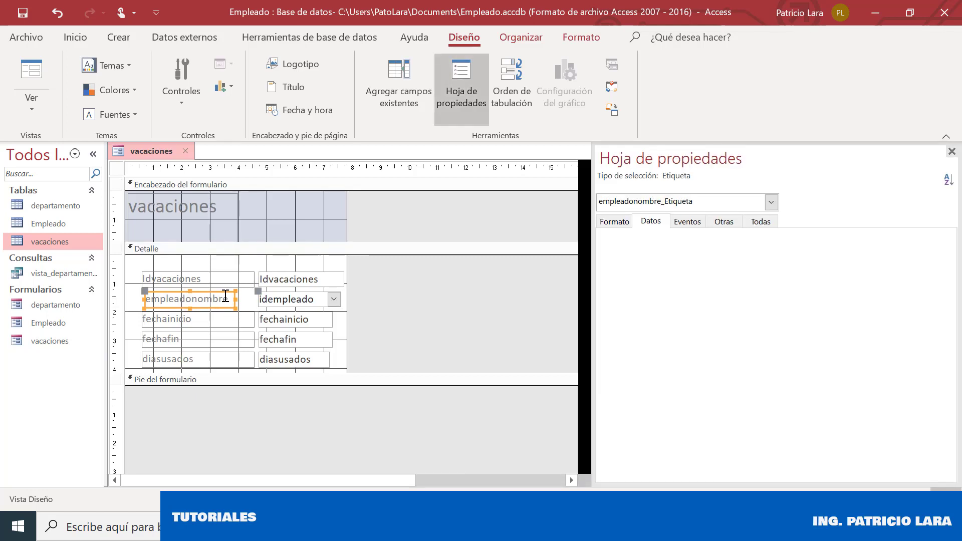
left_click(299, 226)
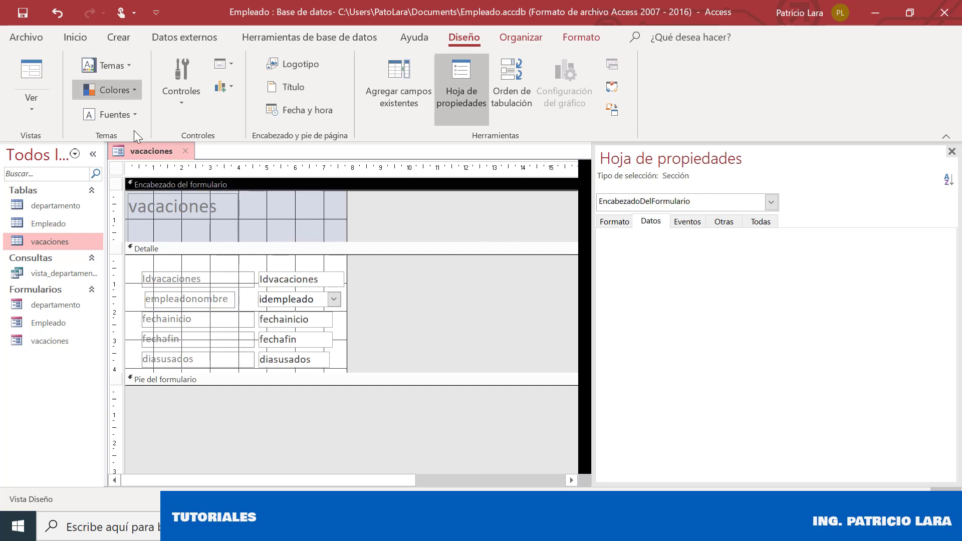
right_click(141, 146)
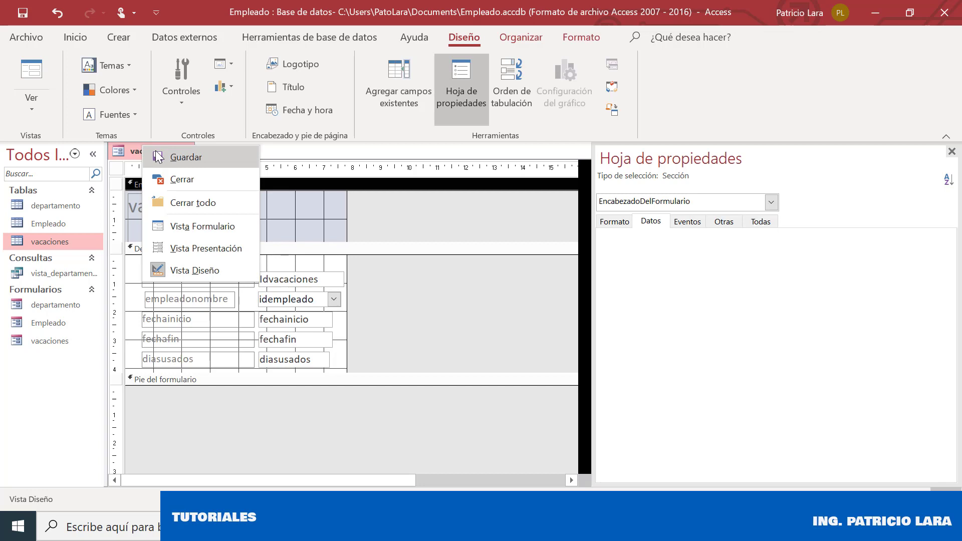
left_click(157, 156)
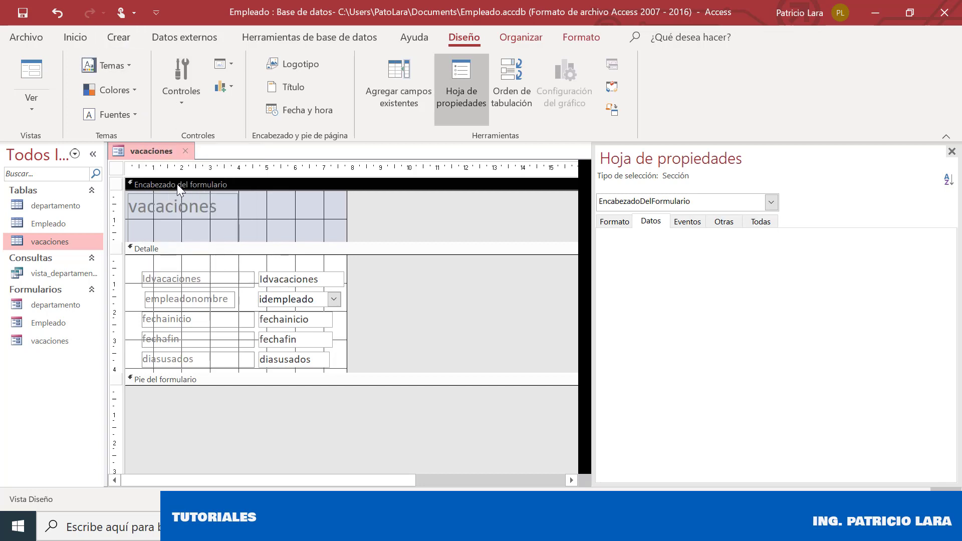
right_click(118, 142)
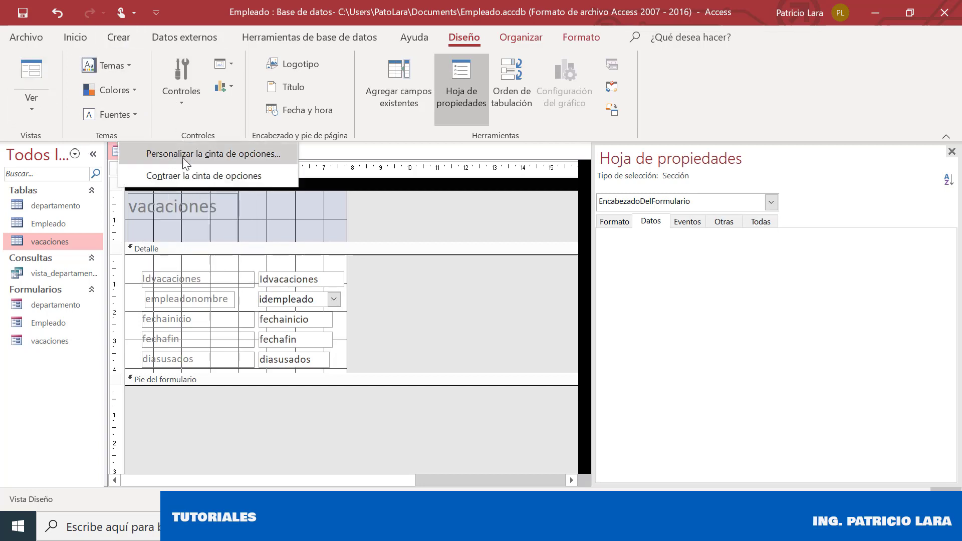
left_click(501, 208)
right_click(150, 151)
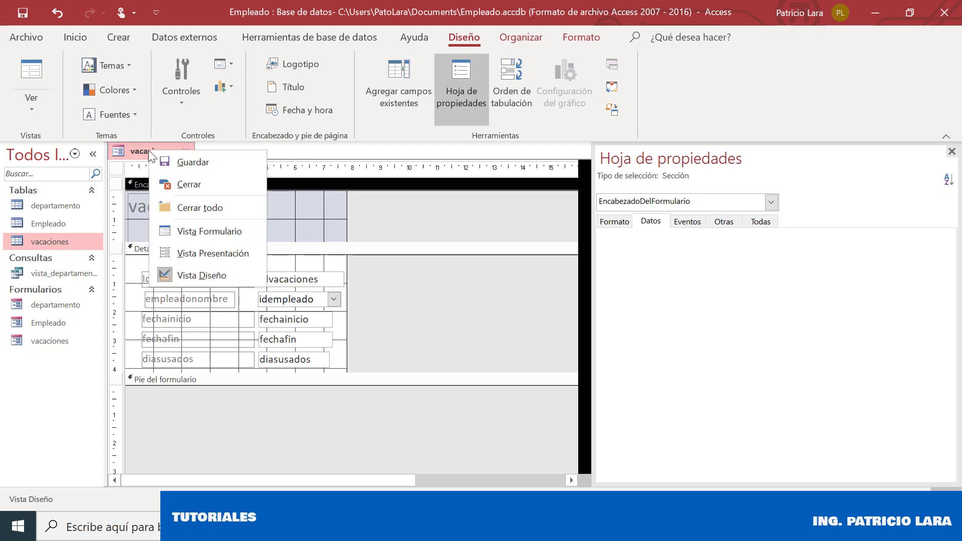
In Form view, pick the first employee with dates 20/7/2020 to 25/7/2020
left_click(231, 230)
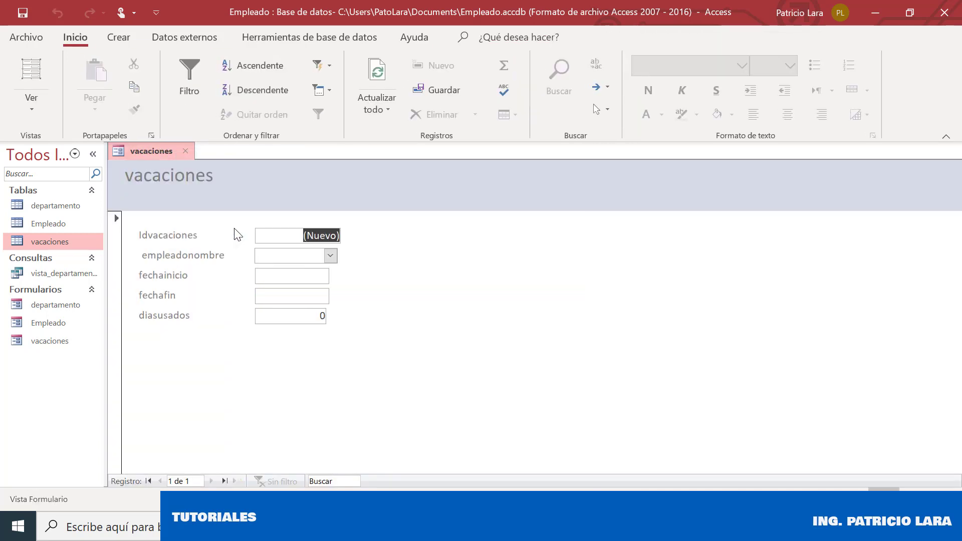
left_click(329, 255)
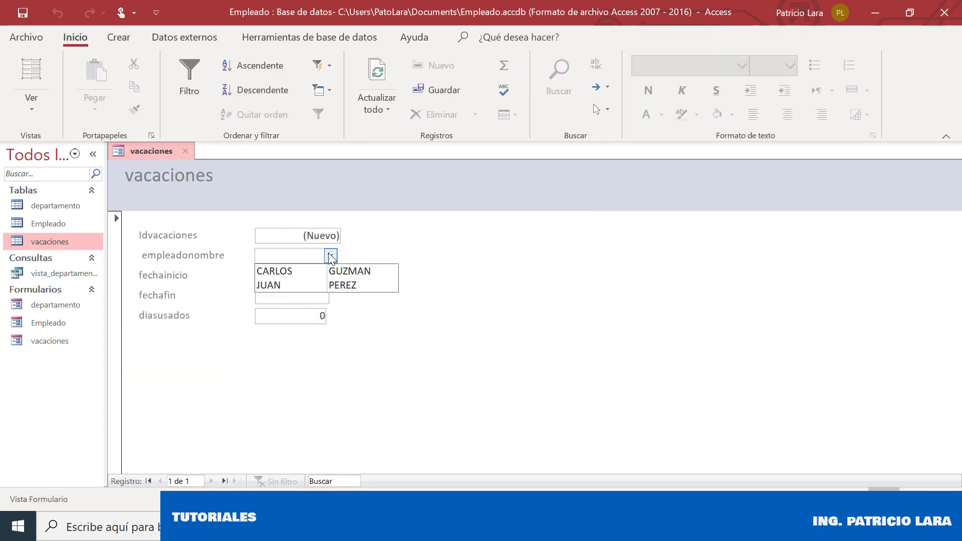
left_click(307, 271)
left_click(307, 275)
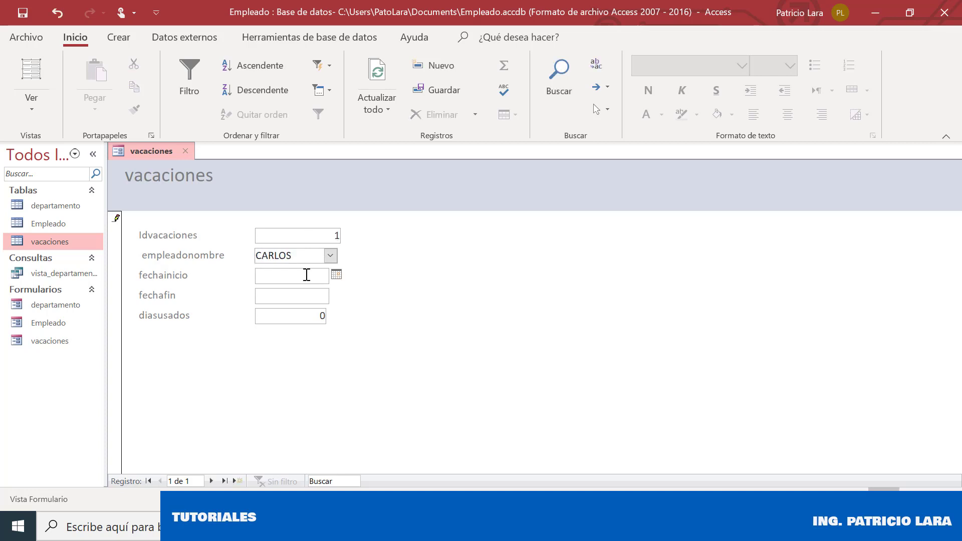
left_click(337, 275)
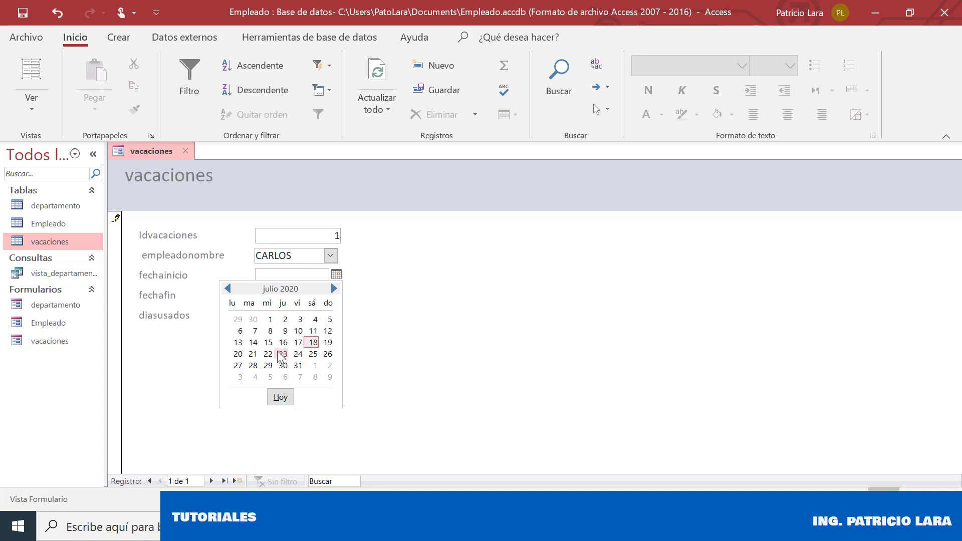
left_click(238, 354)
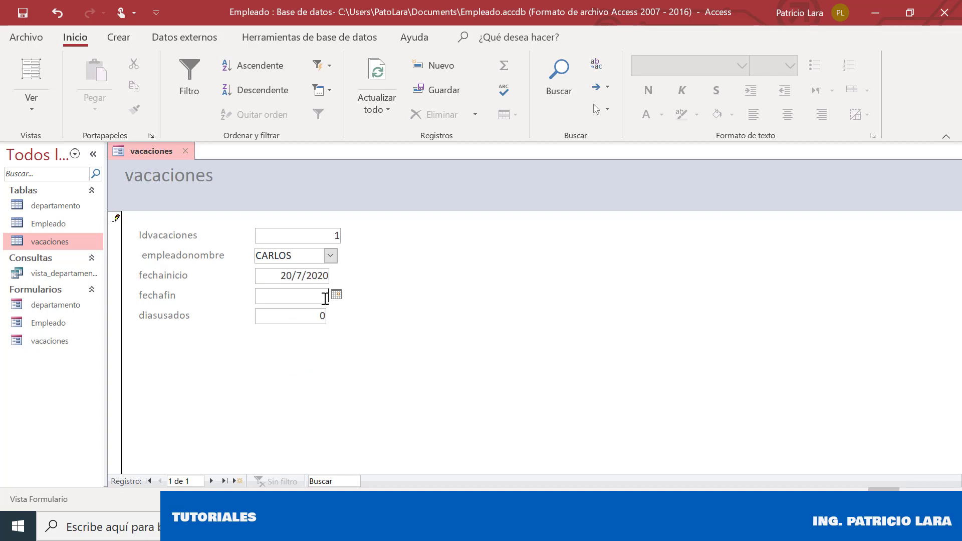
left_click(337, 296)
left_click(311, 374)
Enter 5 in diasusados and tab past the last field to save the record
double_click(319, 316)
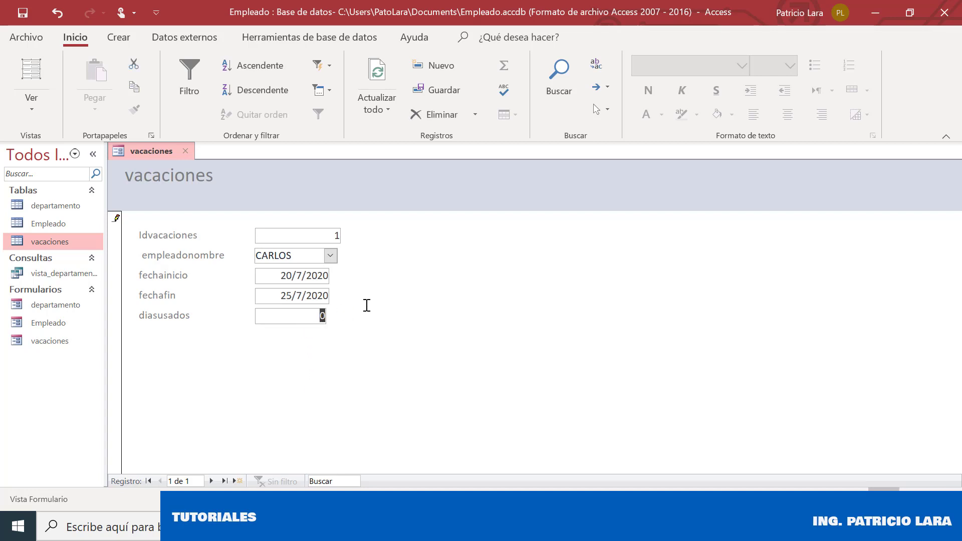
type("5")
key("Tab")
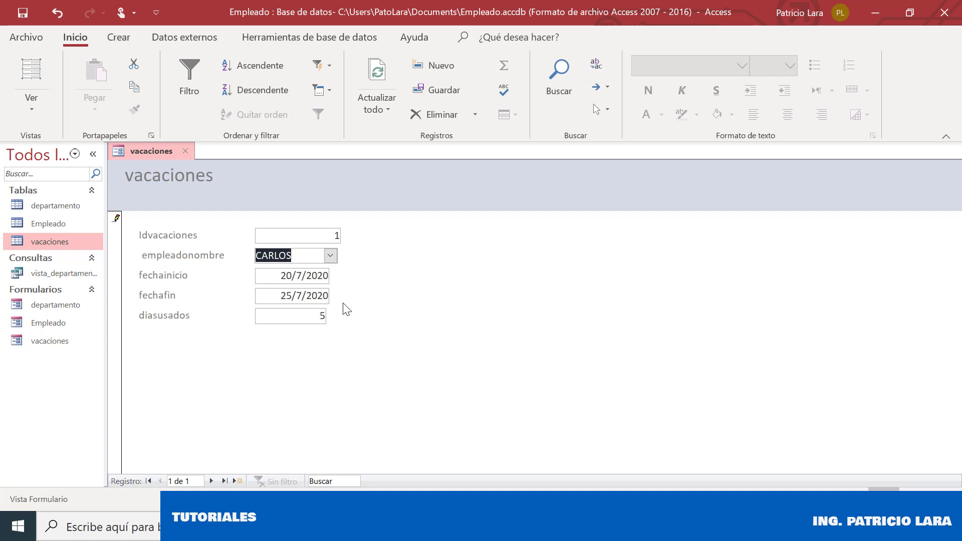
key("Tab")
Return to the first saved record and review its fechainicio, fechafin and diasusados fields
left_click(149, 483)
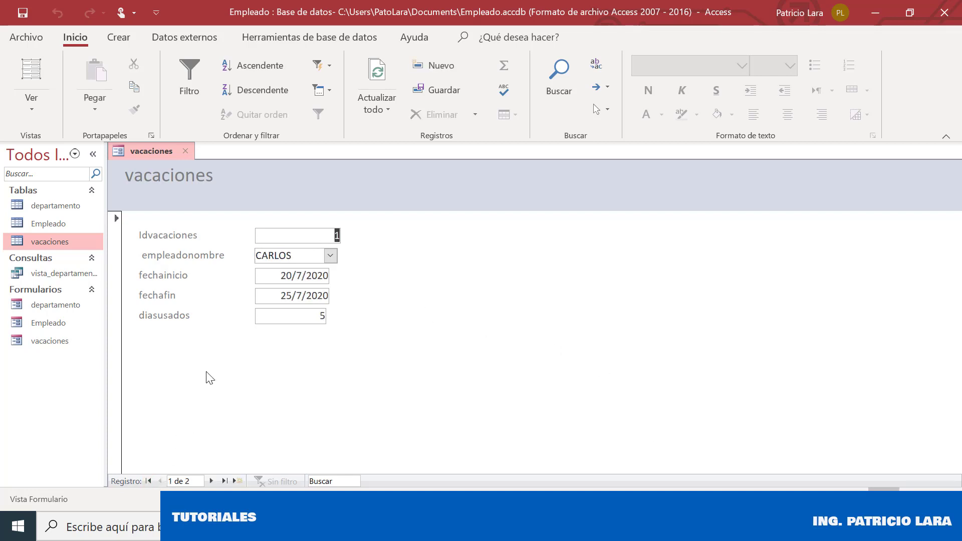
left_click(297, 276)
left_click(300, 291)
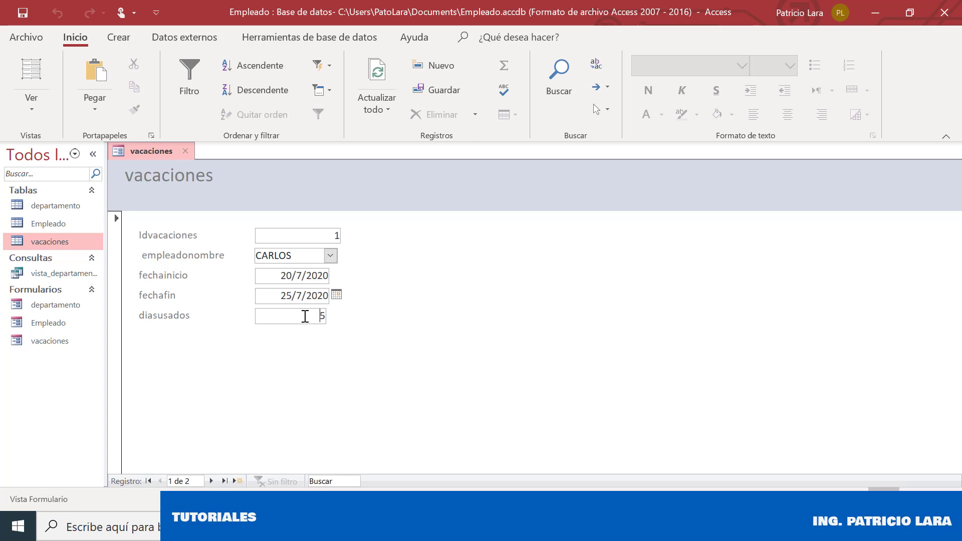
left_click(306, 316)
left_click(310, 277)
right_click(143, 150)
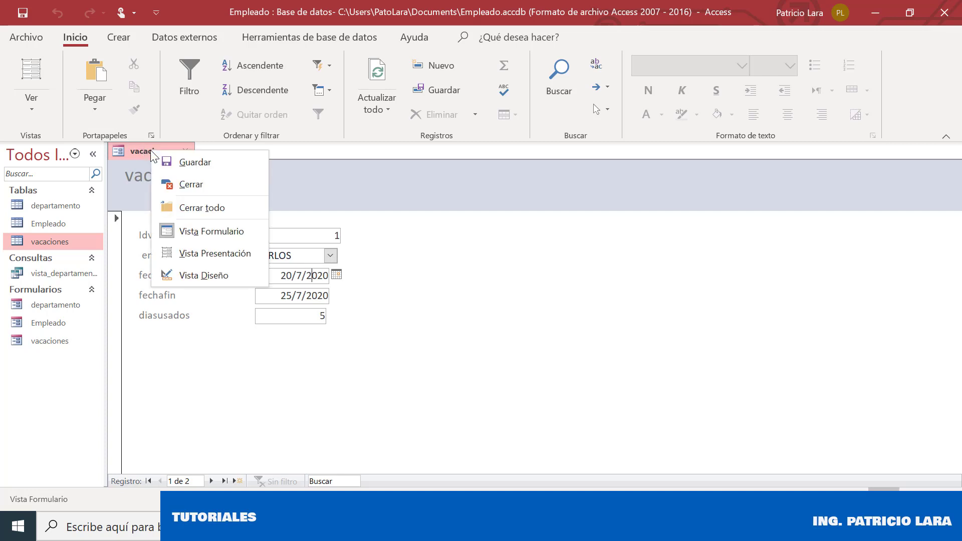
In Design view, set the diasusados control source to =DifFecha("d";[fechainicio];[fechafin])
left_click(233, 275)
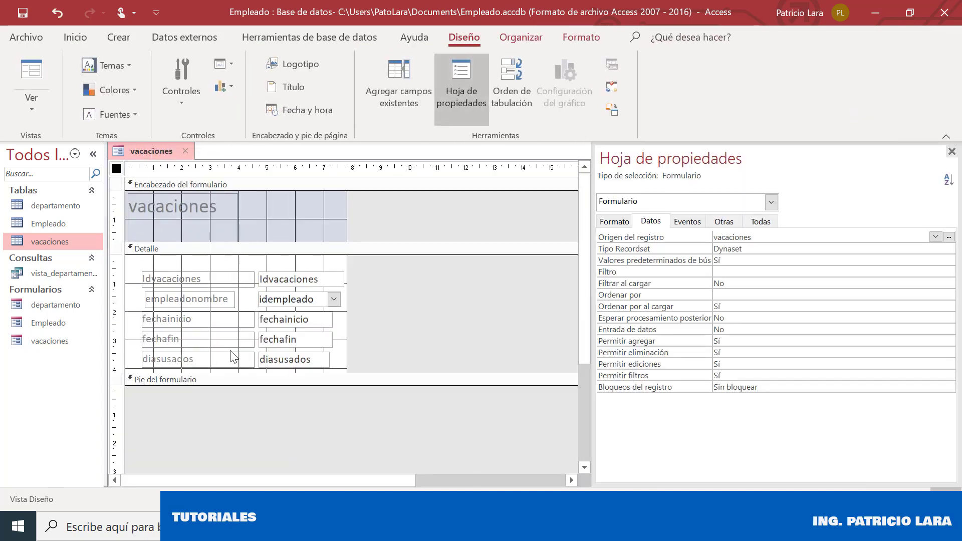
left_click(305, 359)
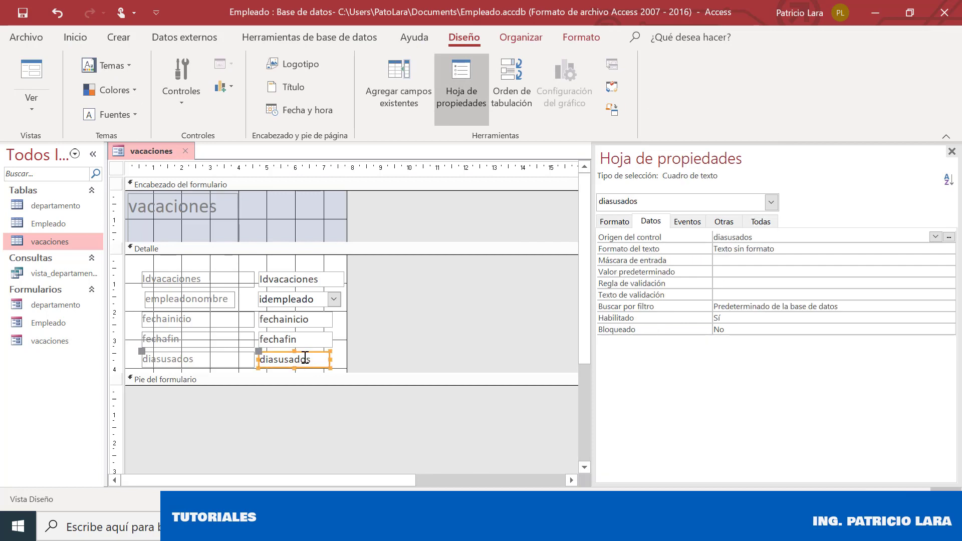
left_click(783, 236)
left_click_drag(783, 236, 683, 231)
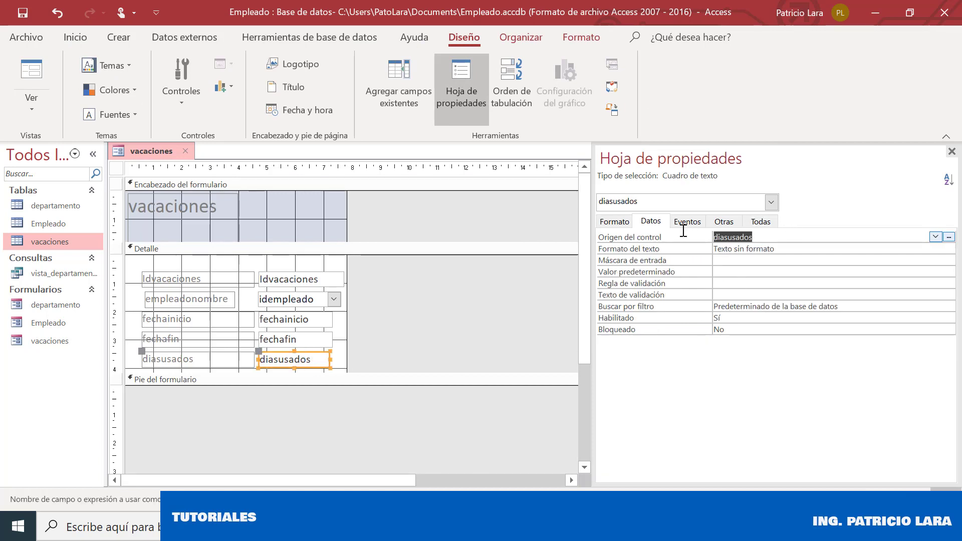
type("=")
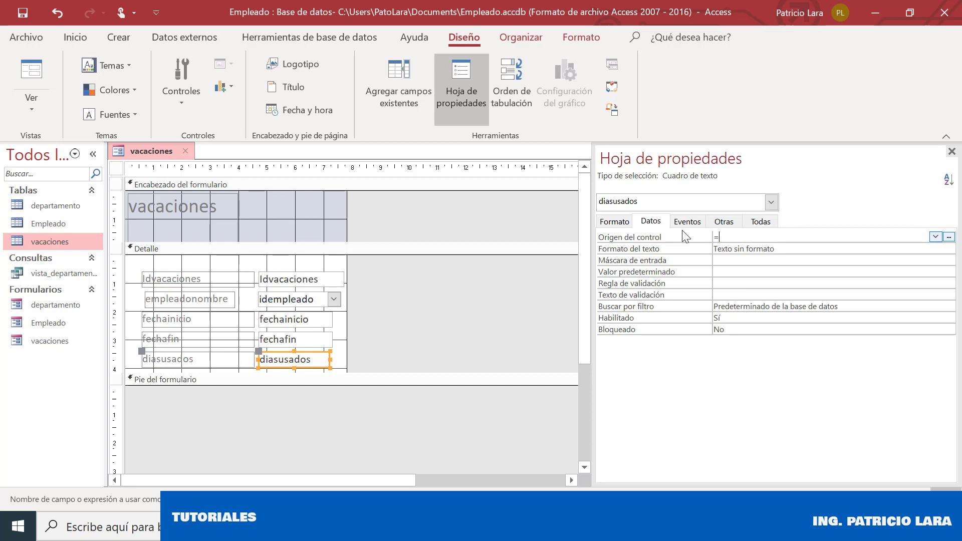
type("di")
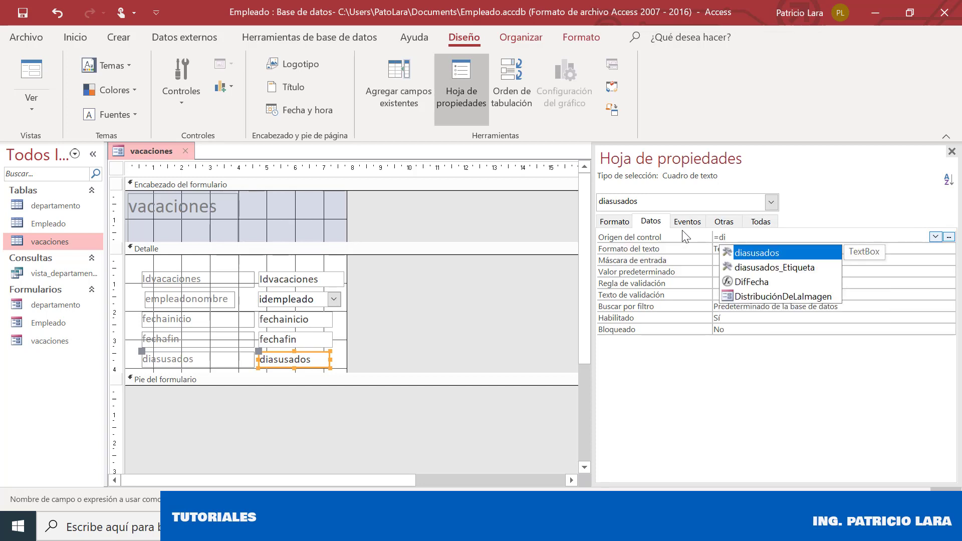
type("f")
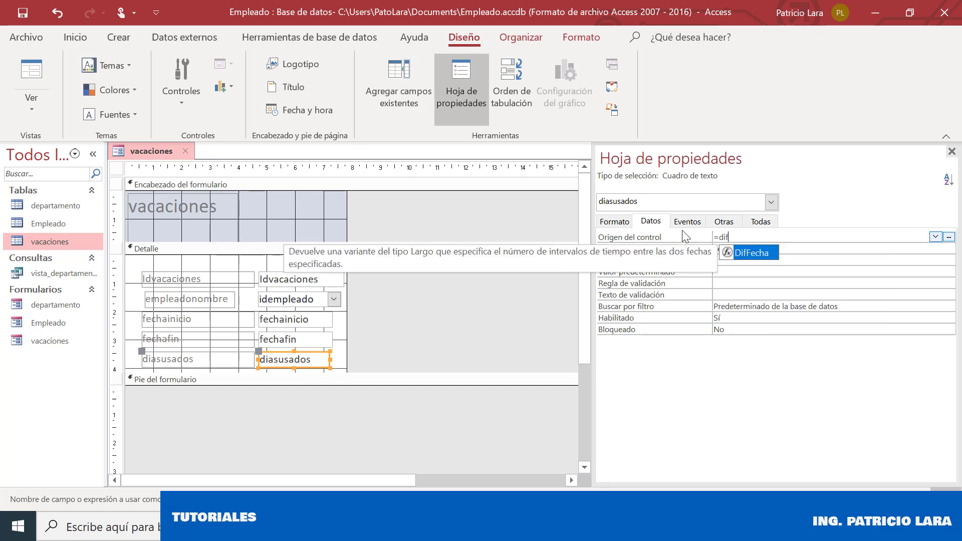
type("Fecha(")
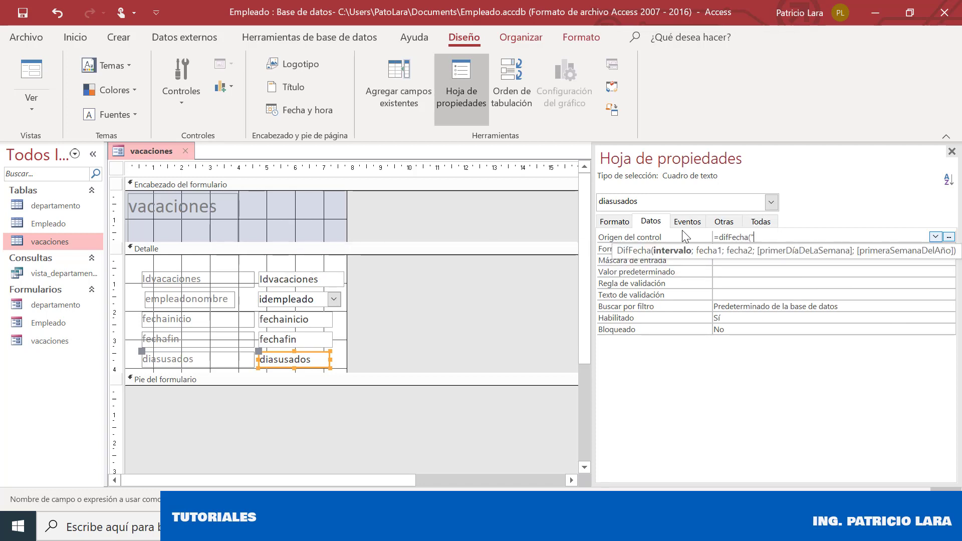
type("\"d\";")
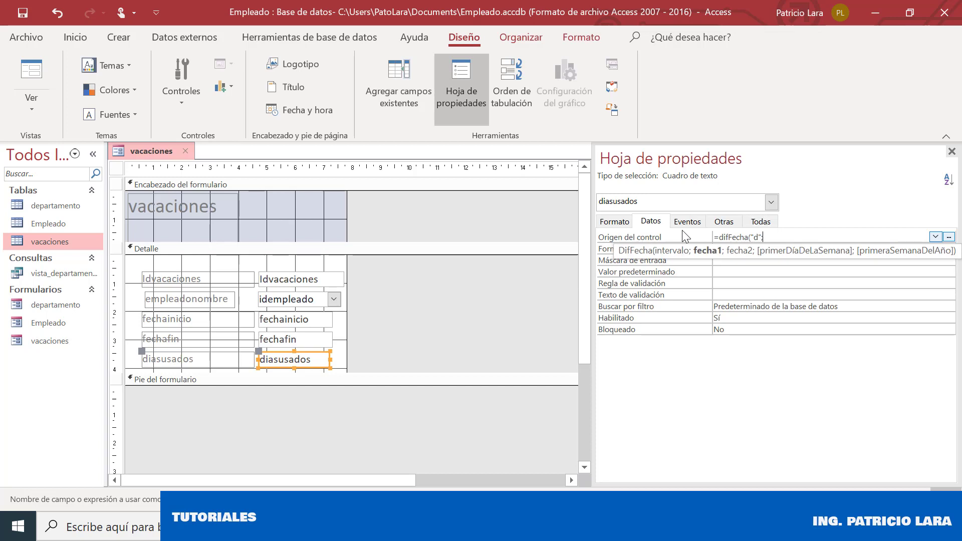
type("fec")
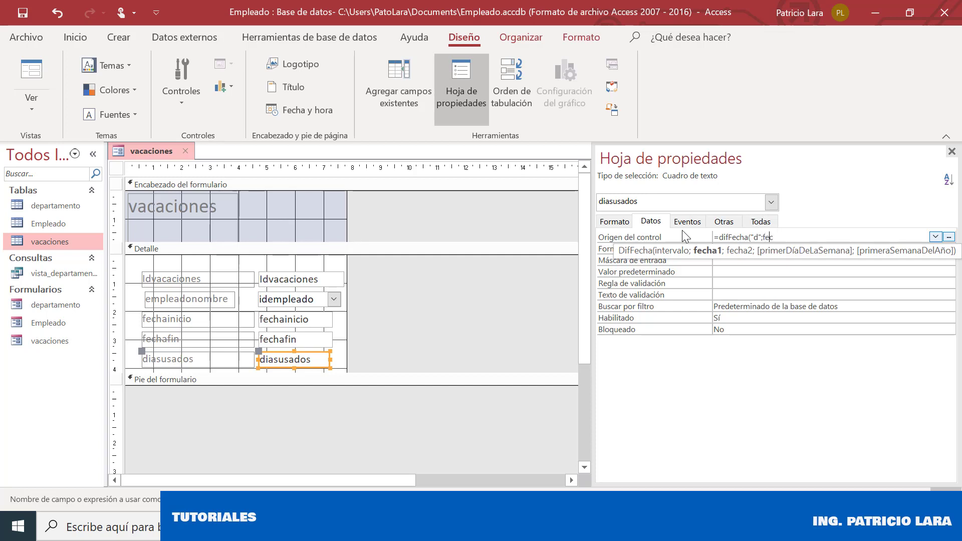
type("hainicio")
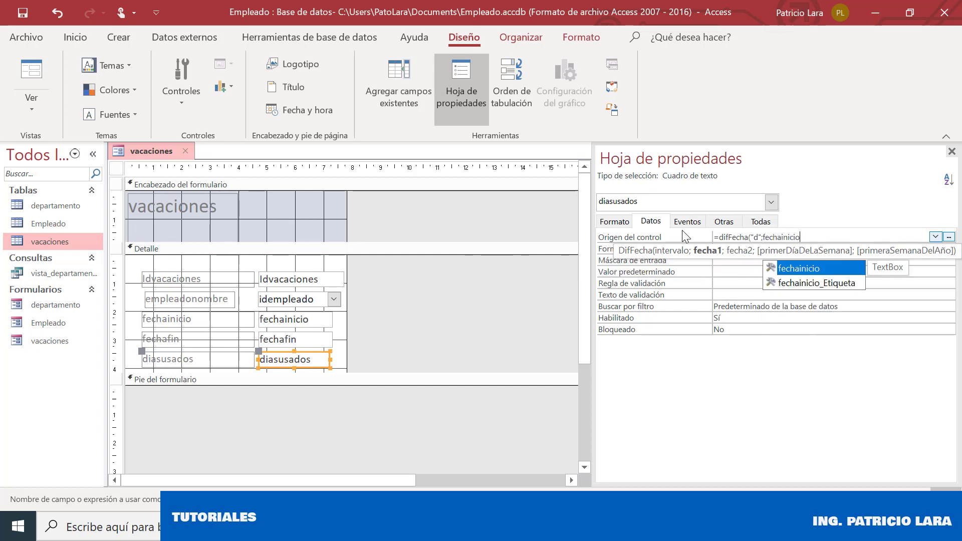
double_click(810, 267)
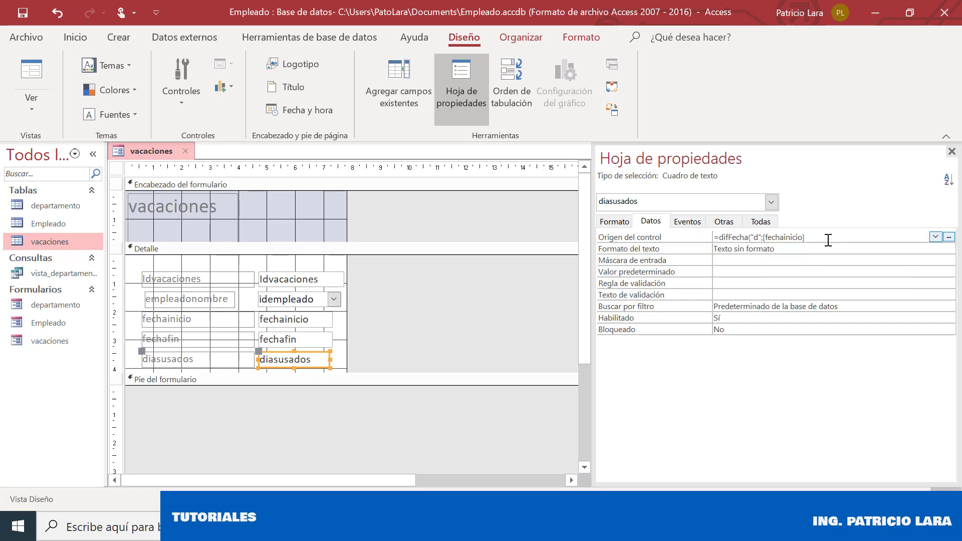
type(";fecha")
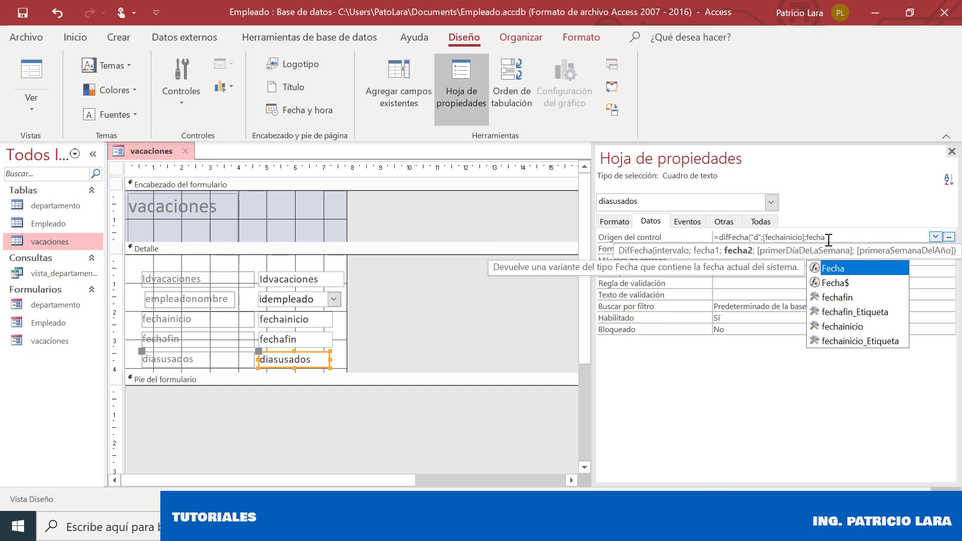
double_click(859, 297)
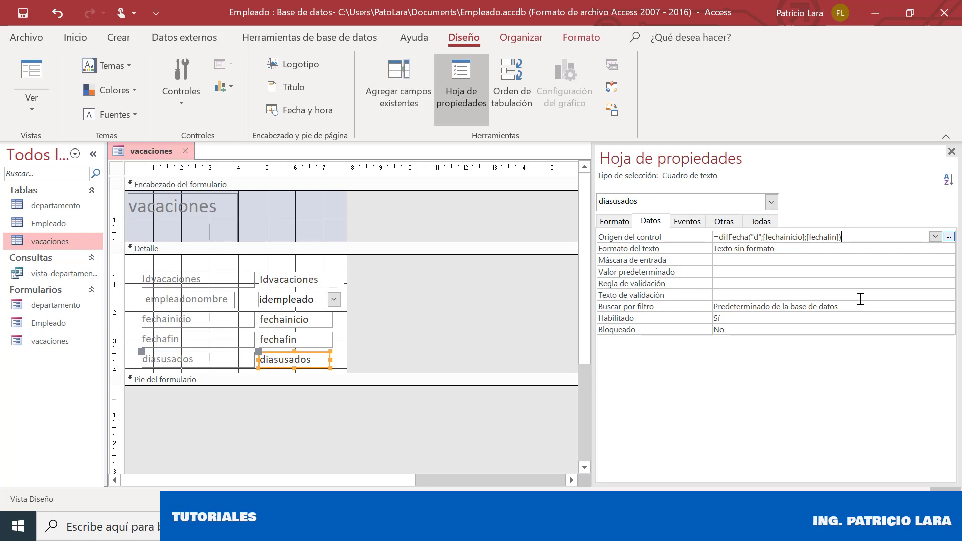
left_click(406, 327)
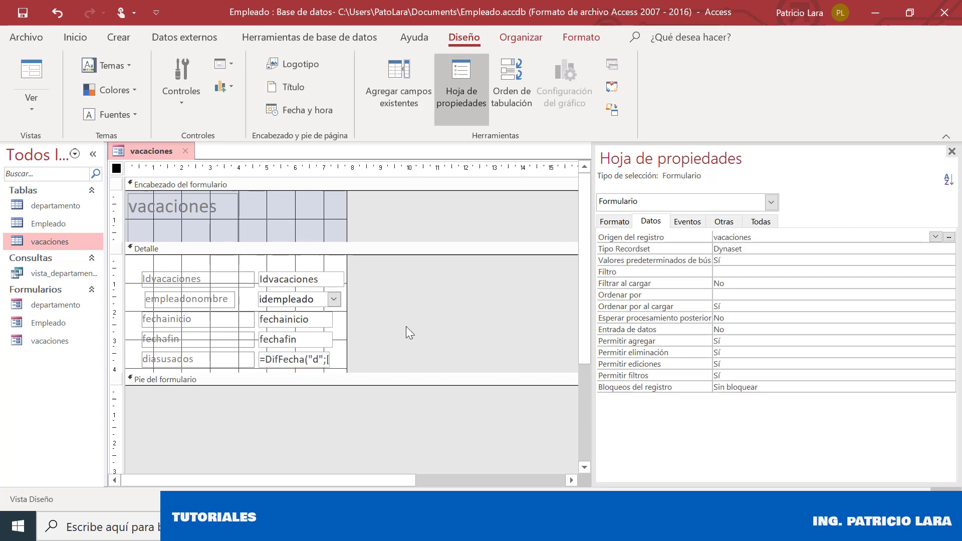
left_click(304, 364)
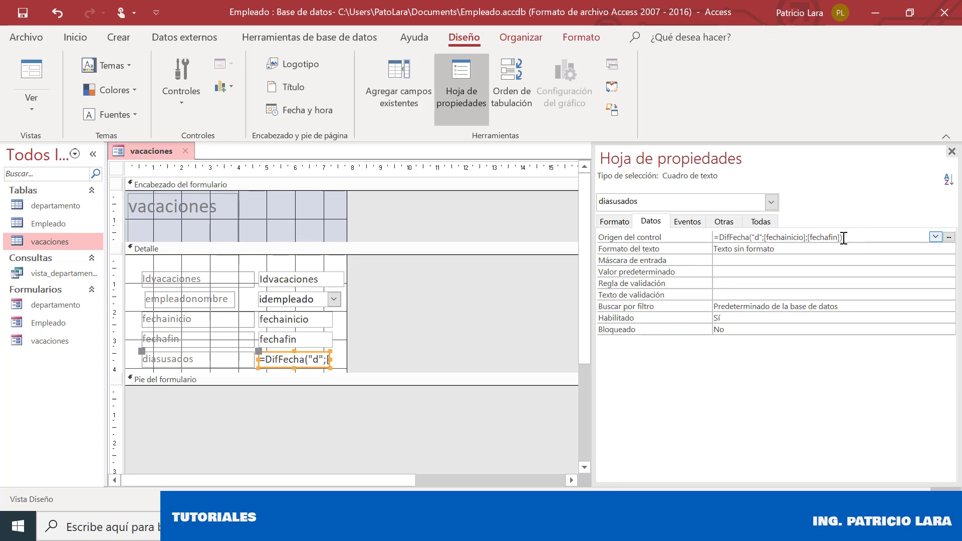
left_click(692, 237)
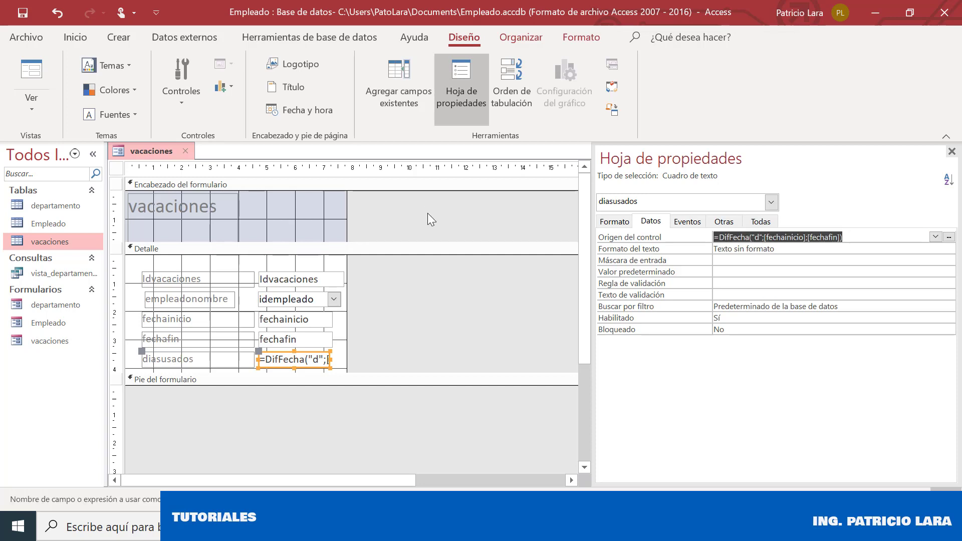
right_click(151, 155)
In Form view, start a new record for the employee dated 20/7/2020 to 24/7/2020
left_click(236, 232)
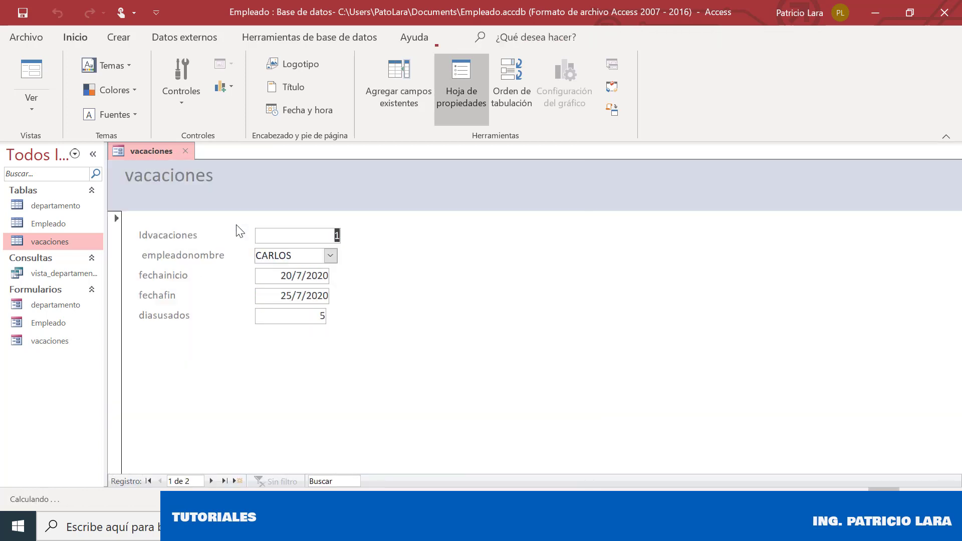
left_click(211, 481)
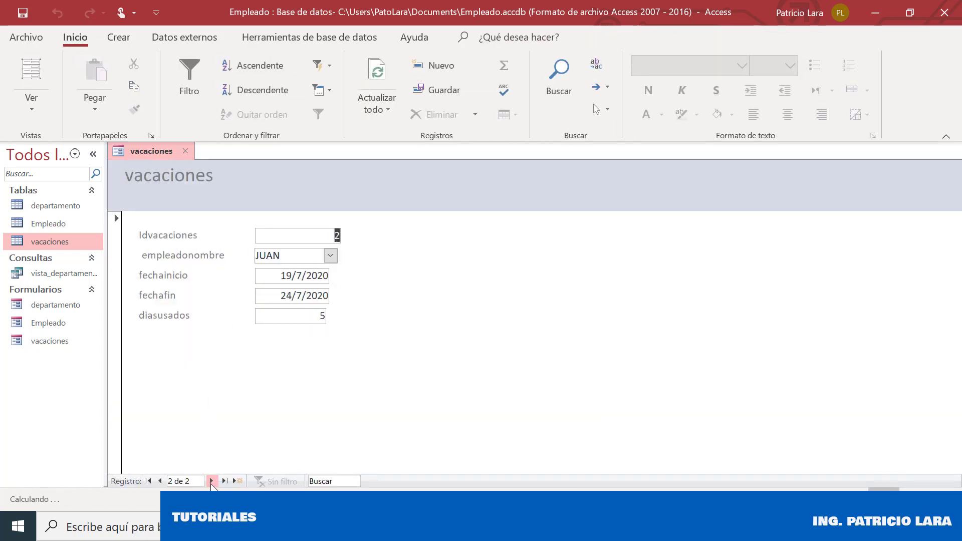
left_click(211, 481)
left_click(330, 256)
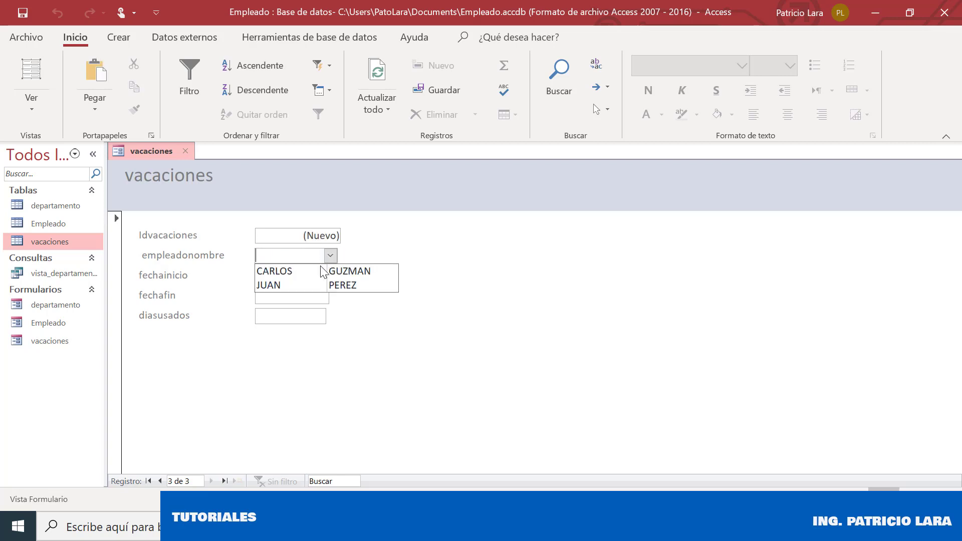
left_click(315, 271)
left_click(314, 275)
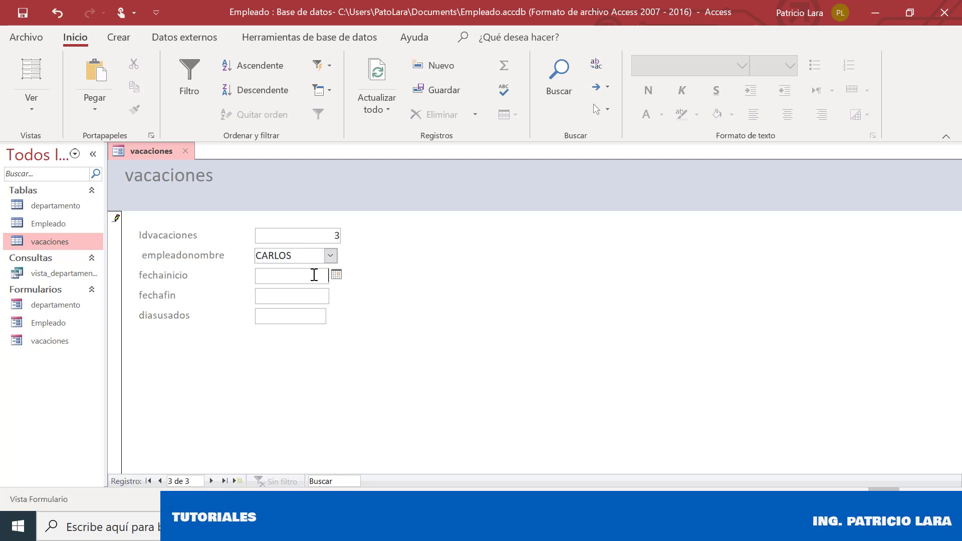
left_click(339, 278)
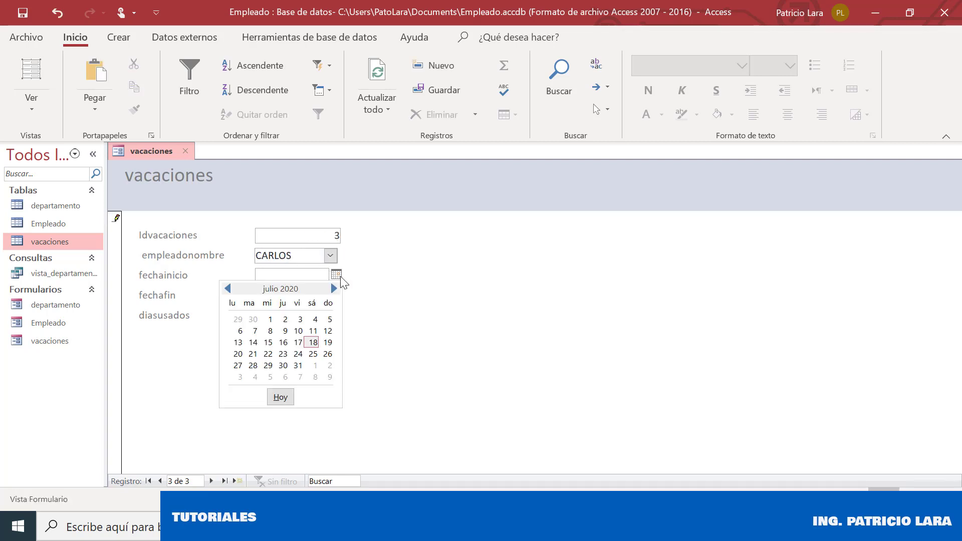
left_click(238, 355)
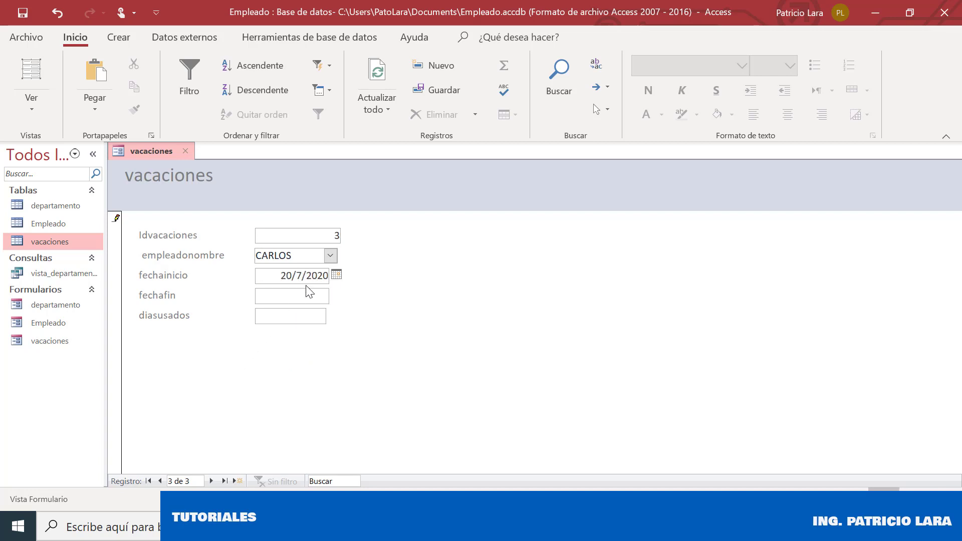
left_click(320, 297)
left_click(337, 295)
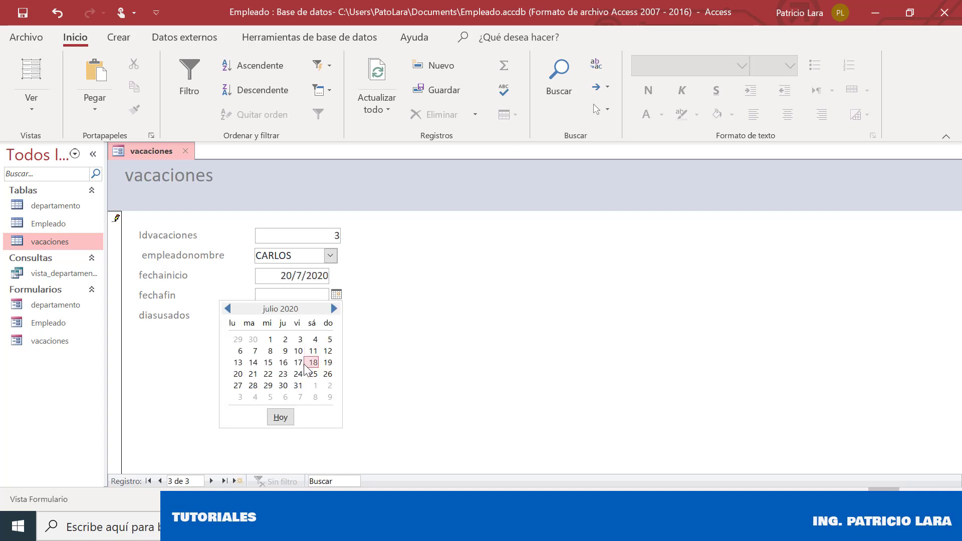
left_click(298, 374)
left_click(319, 316)
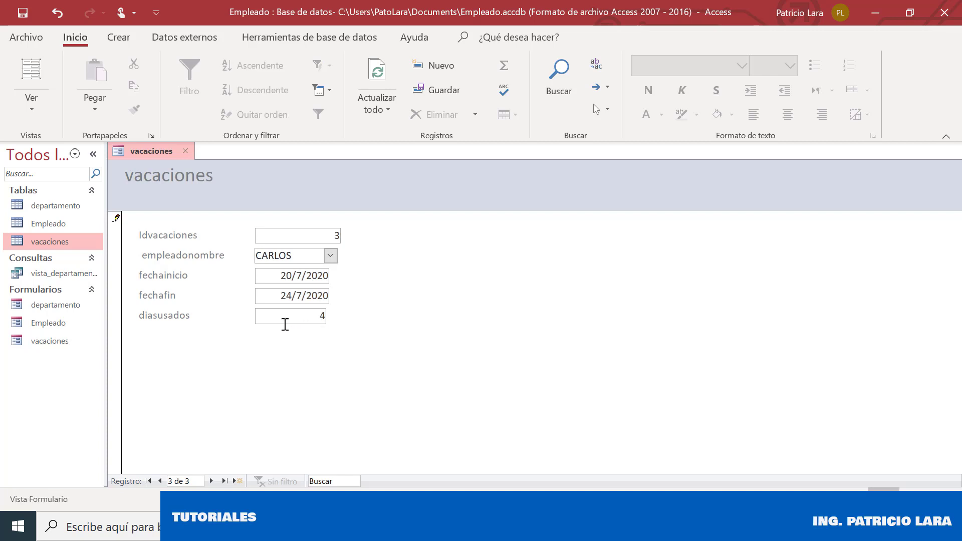
Change the end date to 31/7/2020 to get 11 days used, then open the vacaciones table
left_click(301, 295)
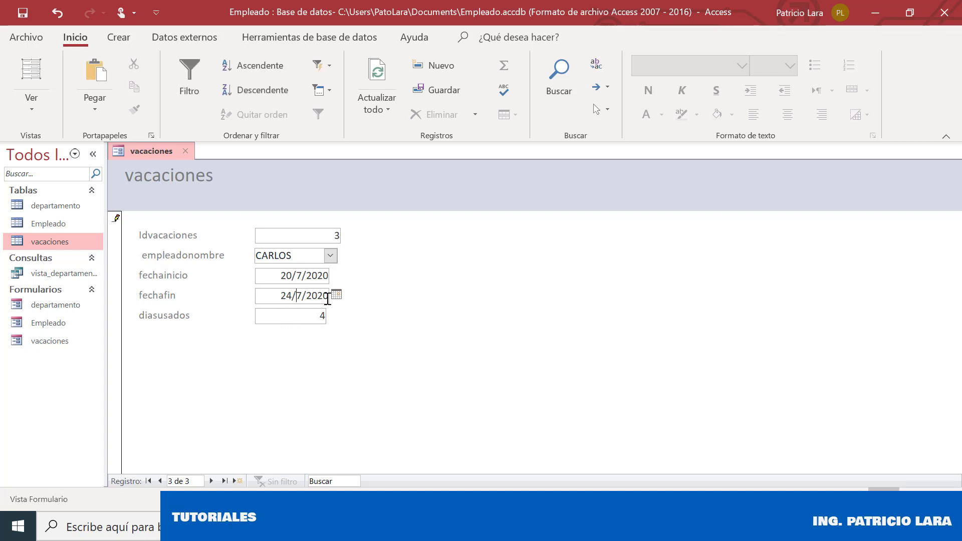
left_click(337, 296)
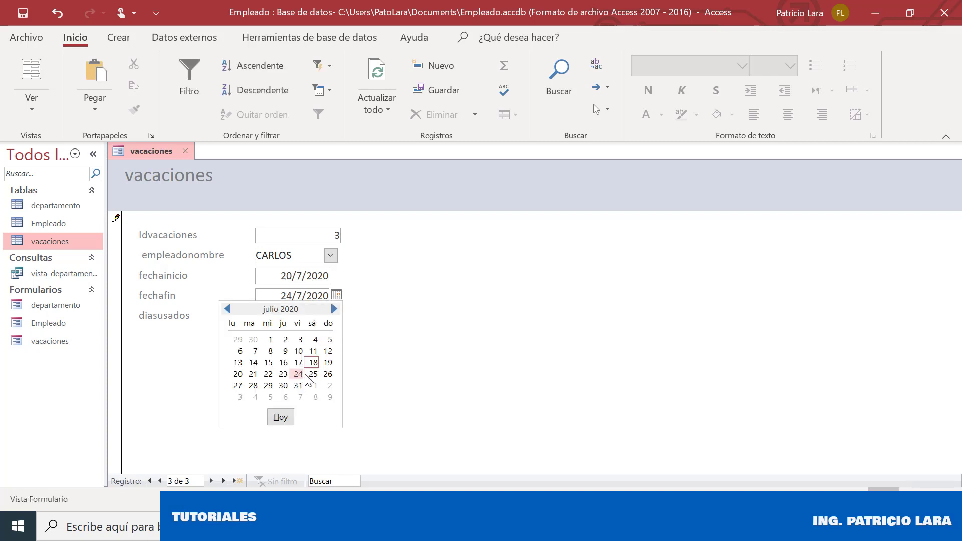
left_click(301, 386)
left_click(316, 317)
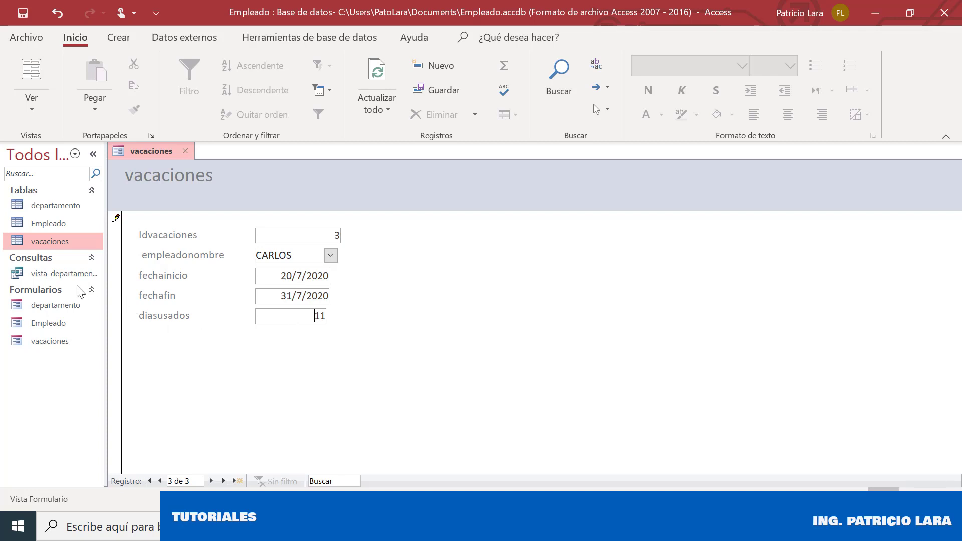
left_click(44, 241)
double_click(43, 240)
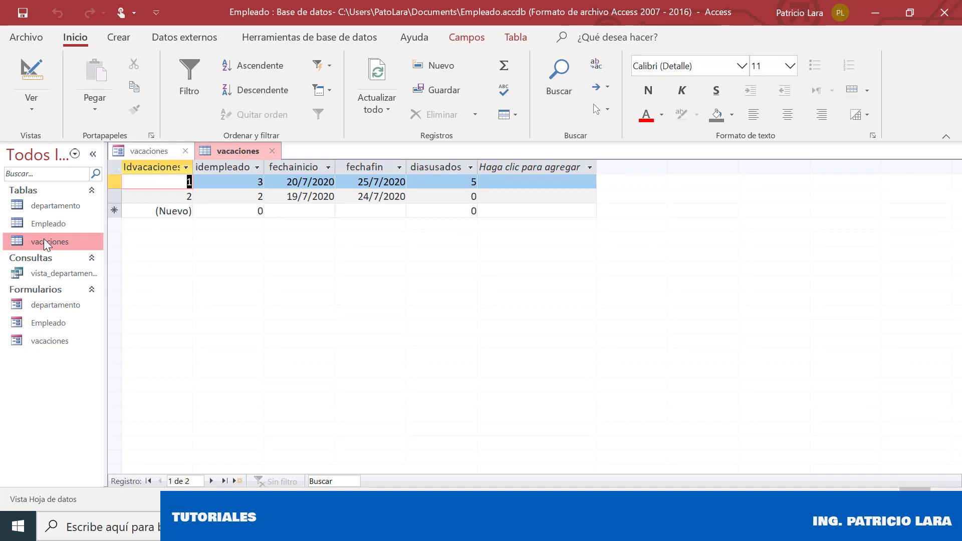
Close the table, step through the form's records, and save the new third record
left_click(275, 150)
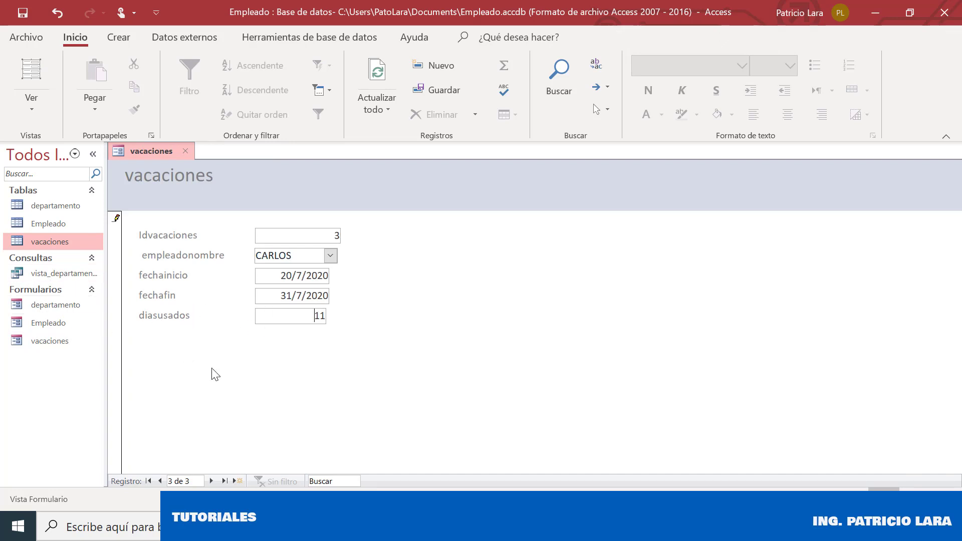
left_click(159, 482)
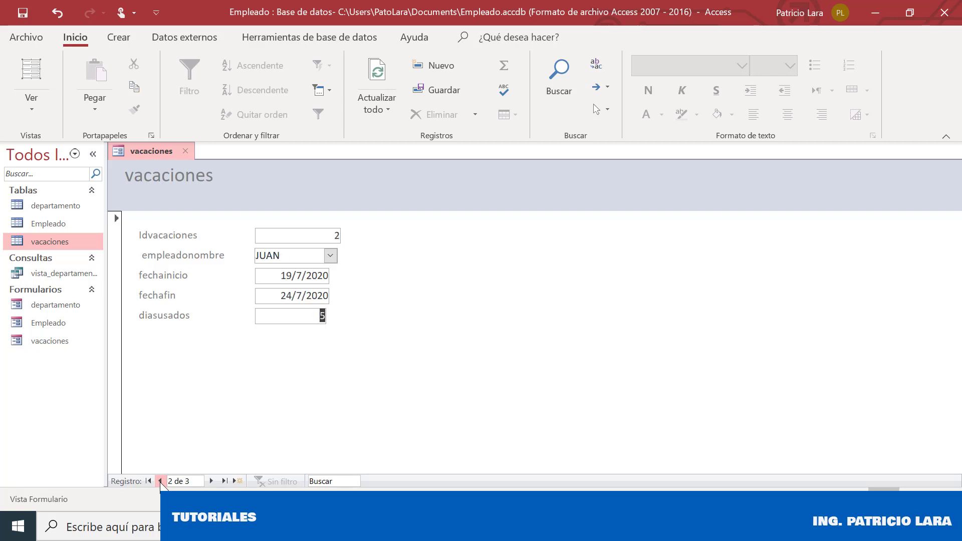
left_click(160, 481)
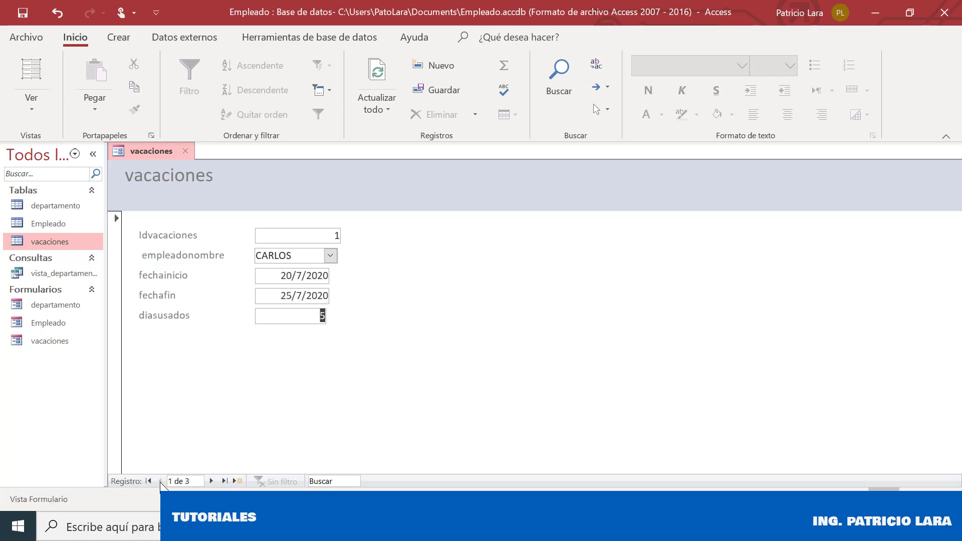
left_click(213, 482)
left_click(213, 482)
left_click(18, 6)
Reopen the vacaciones table and check the stored diasusados values of records 1–3
double_click(69, 241)
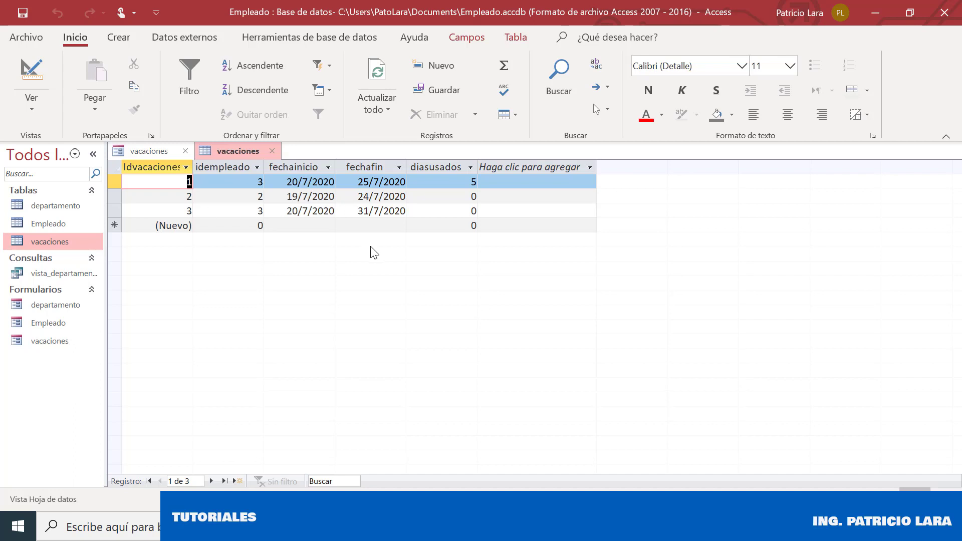
left_click(465, 197)
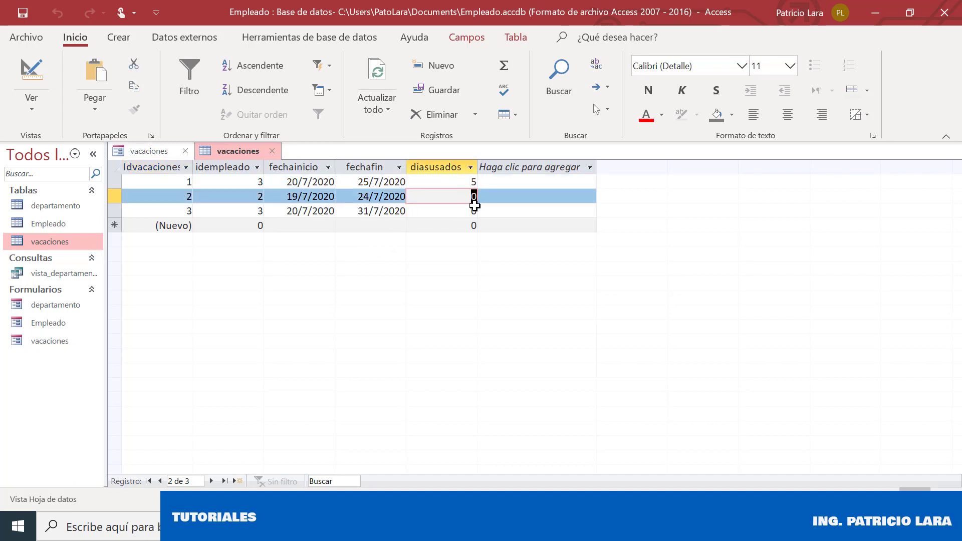
left_click(466, 211)
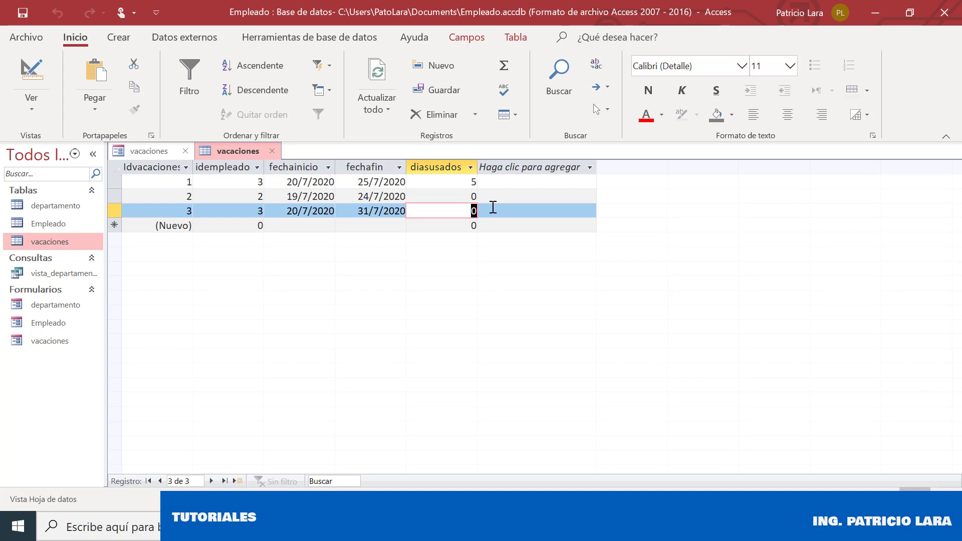
left_click(467, 197)
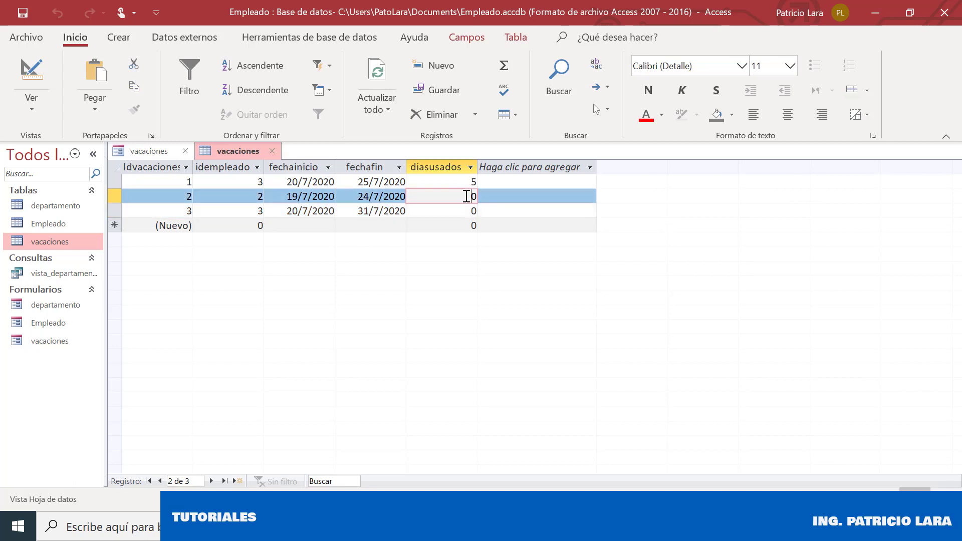
left_click(467, 185)
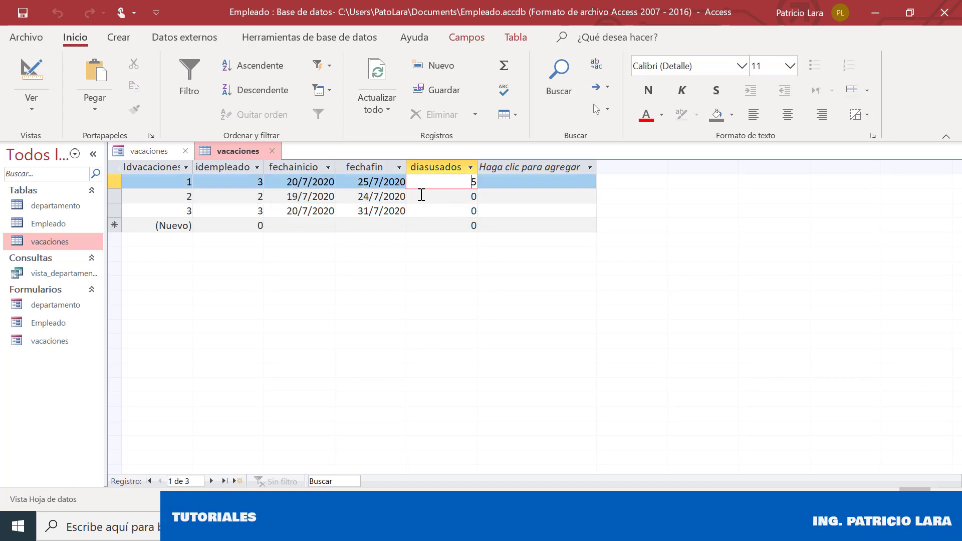
Close the table and form, then reopen the vacaciones table alone and check record 2's diasusados
left_click(267, 152)
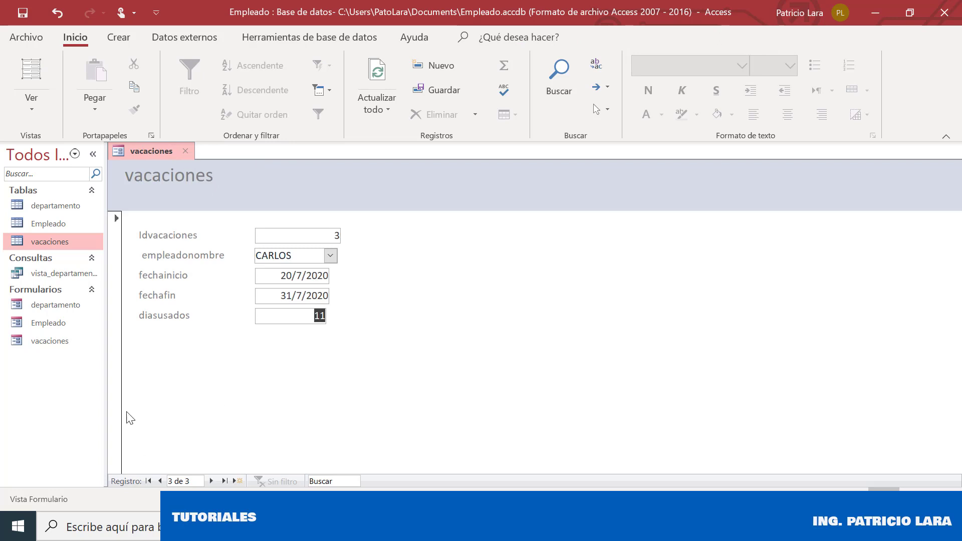
left_click(34, 11)
left_click(186, 150)
double_click(54, 244)
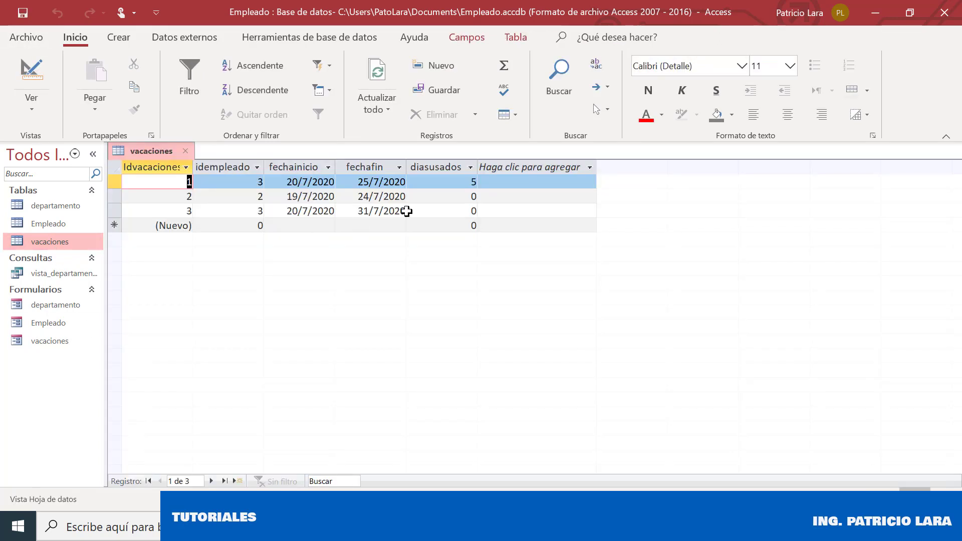
left_click(439, 195)
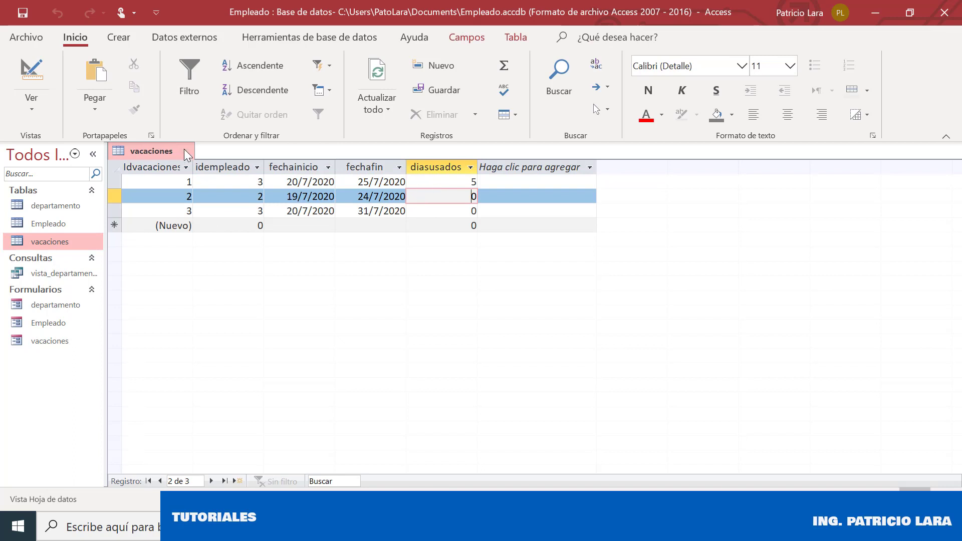
Close the table, open the vacaciones form in Vista Diseño, and drag the Detail section taller
left_click(186, 151)
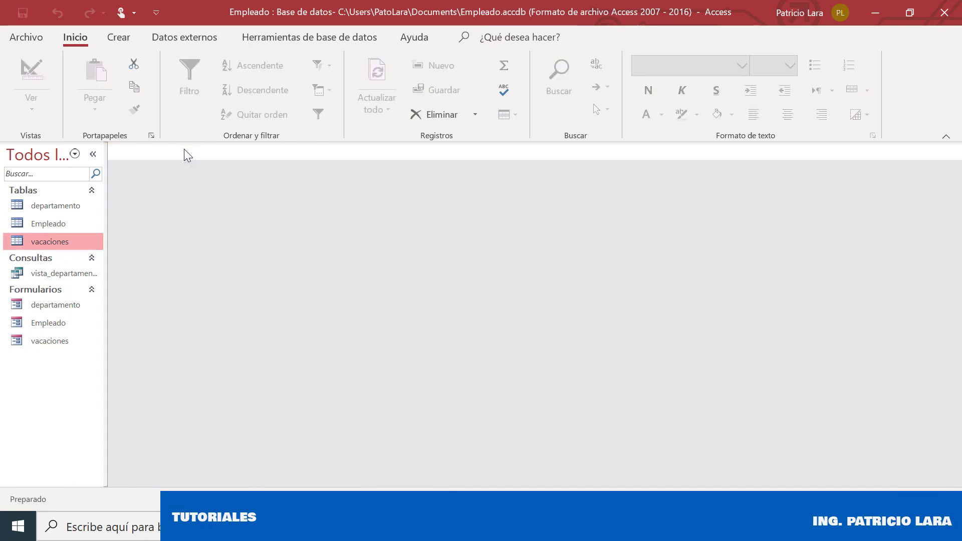
left_click(31, 340)
right_click(31, 339)
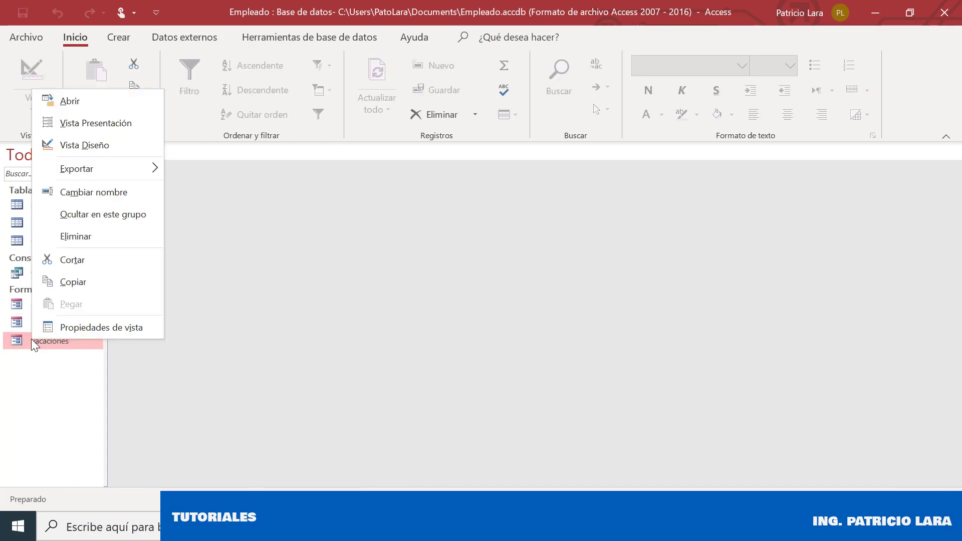
left_click(90, 144)
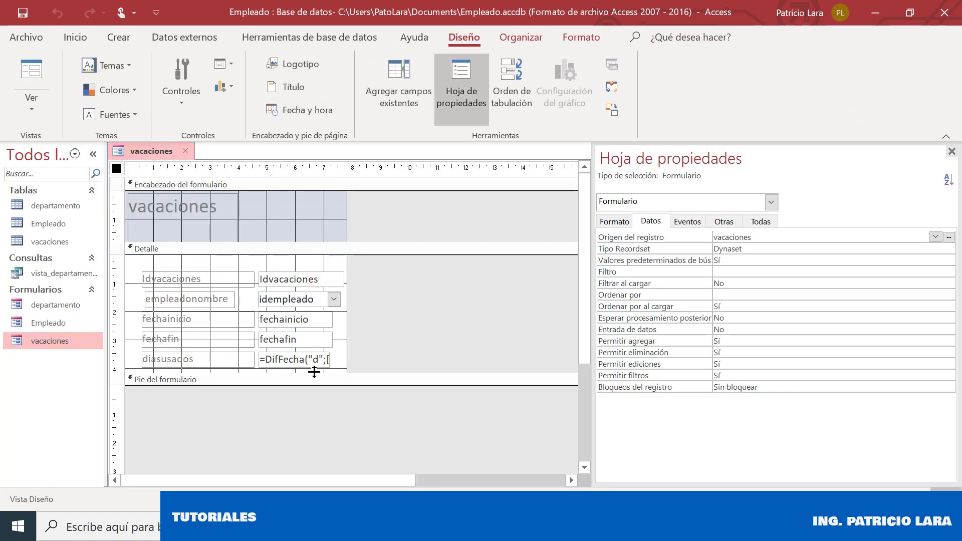
left_click_drag(316, 371, 319, 414)
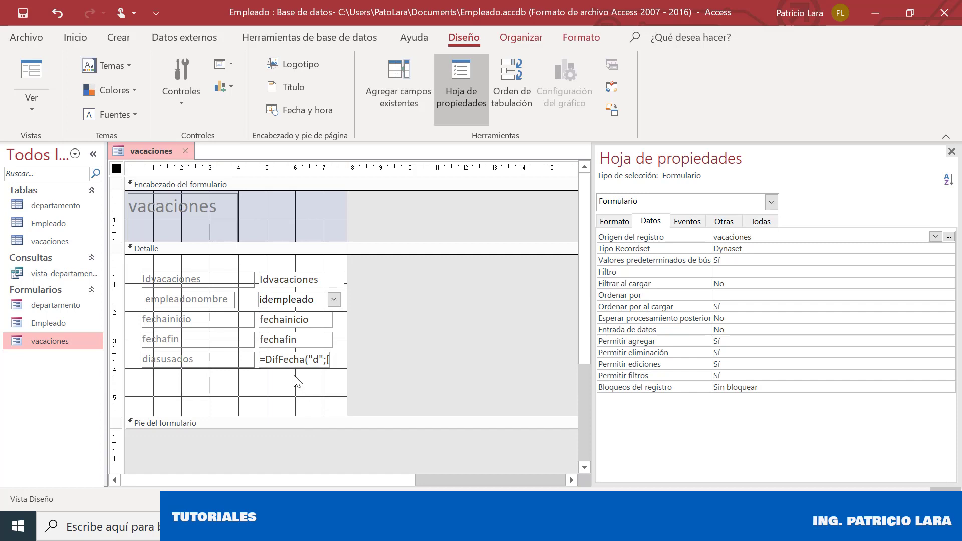
left_click(271, 364)
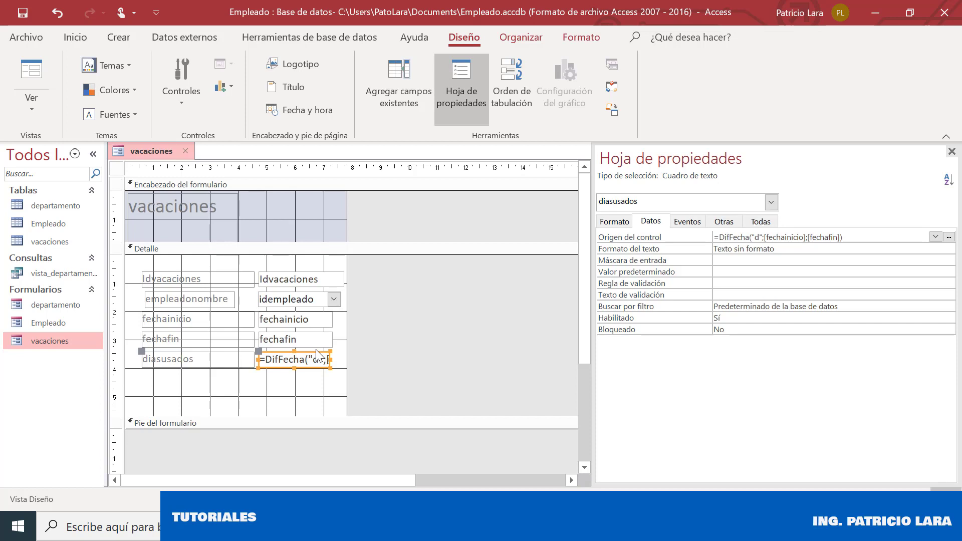
left_click(224, 391)
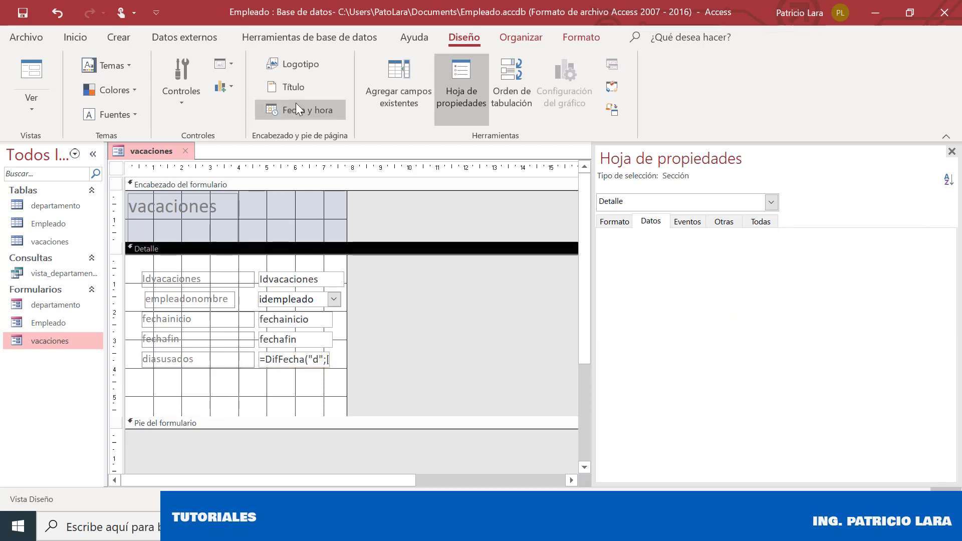
left_click(174, 101)
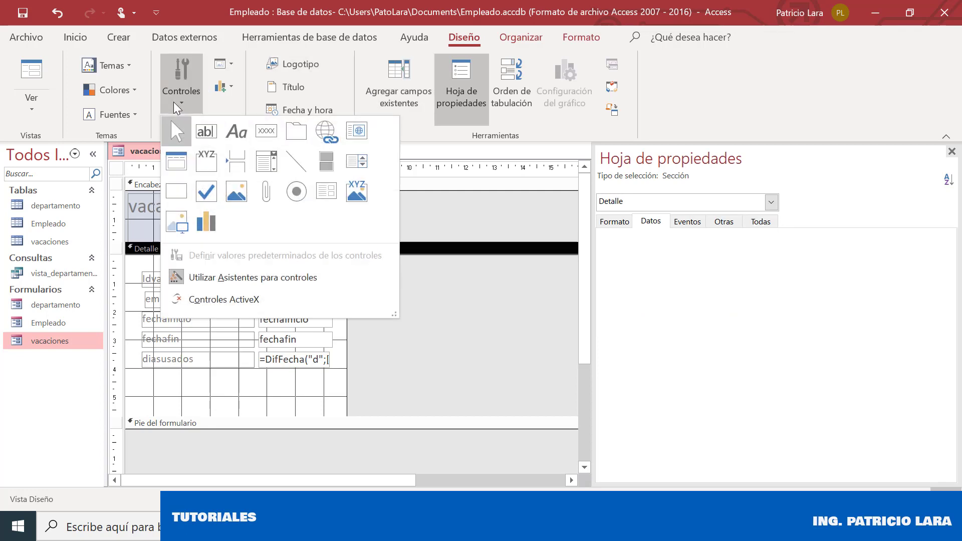
Draw a new text box below the calculated box and bind it to the diasusados field
left_click(210, 133)
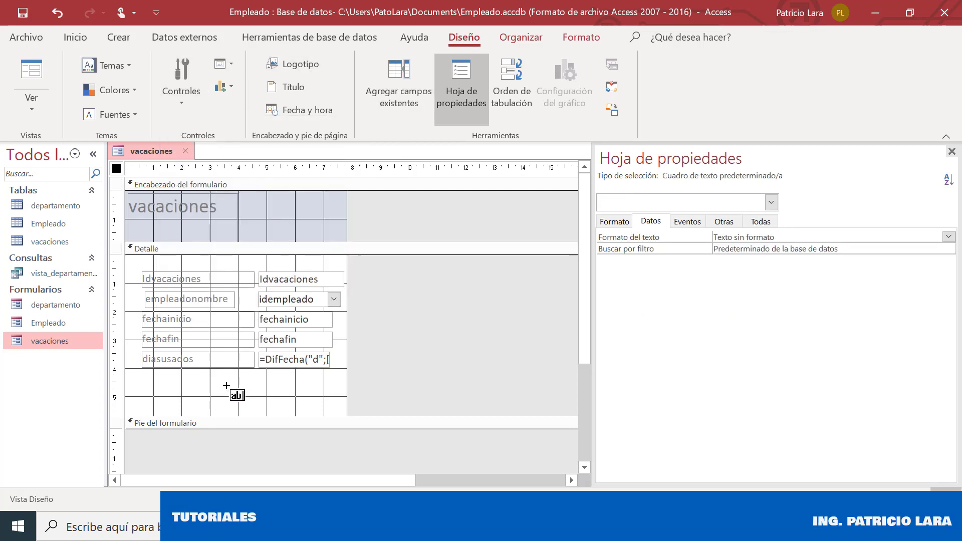
left_click_drag(259, 382, 333, 396)
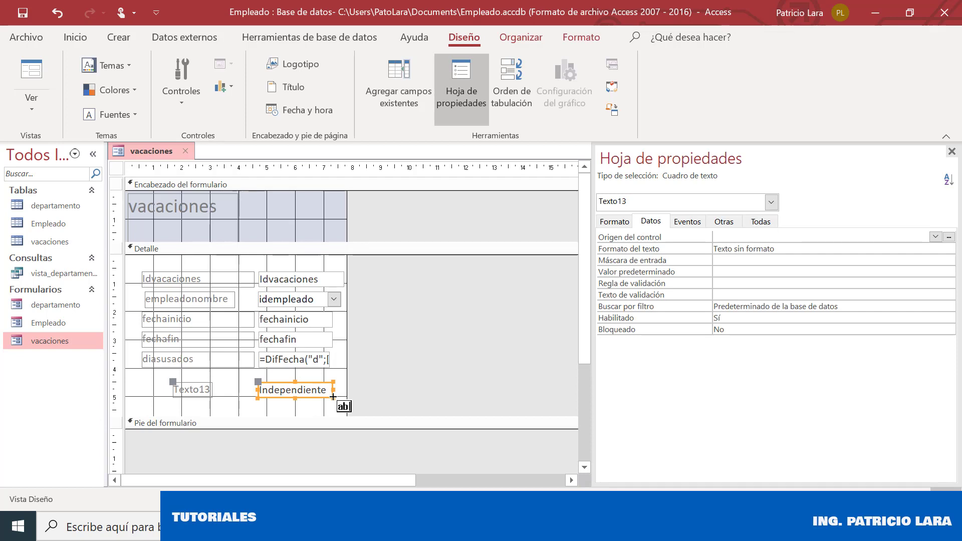
left_click(935, 237)
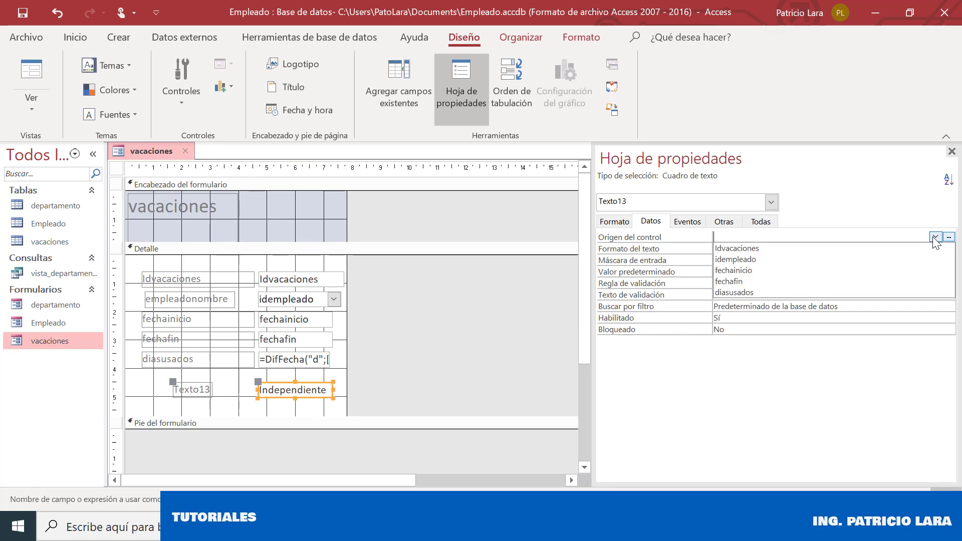
left_click(724, 294)
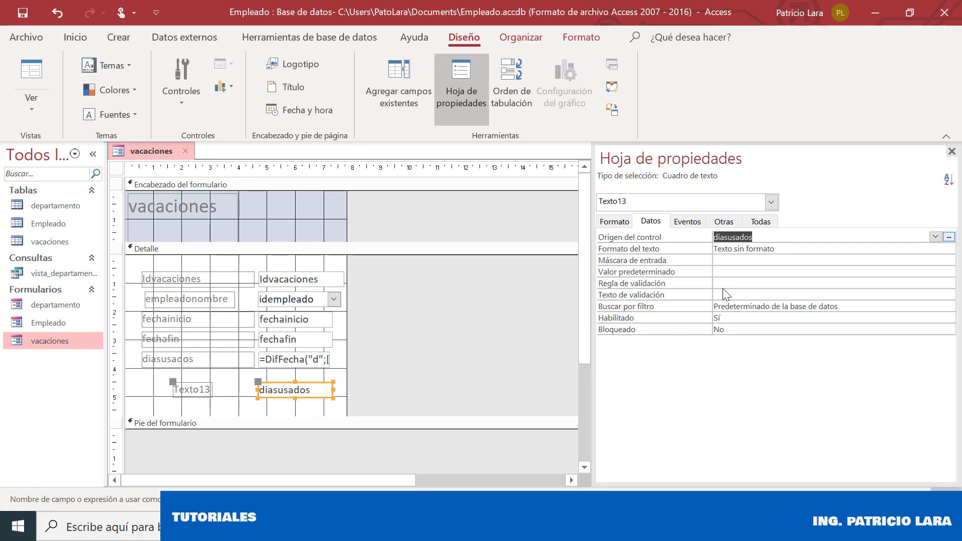
left_click(230, 380)
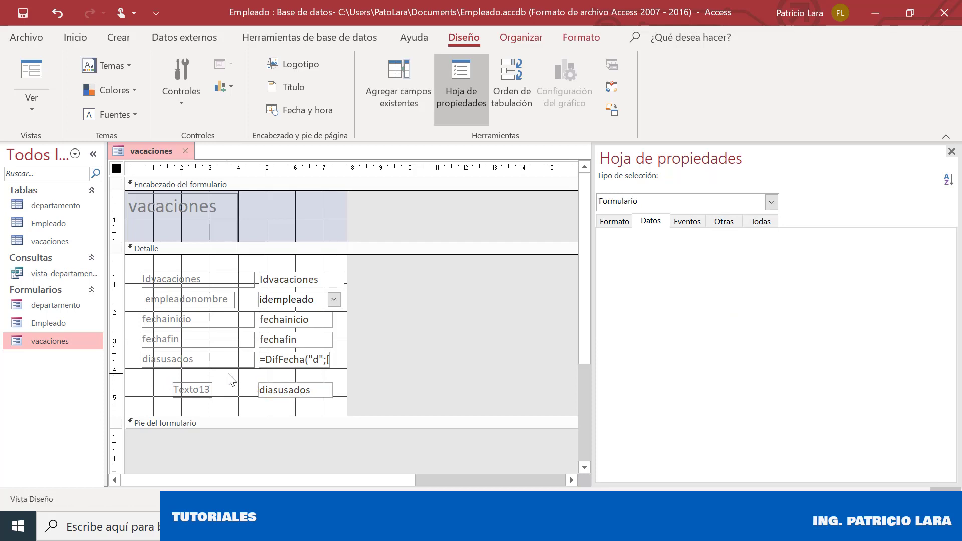
left_click(282, 392)
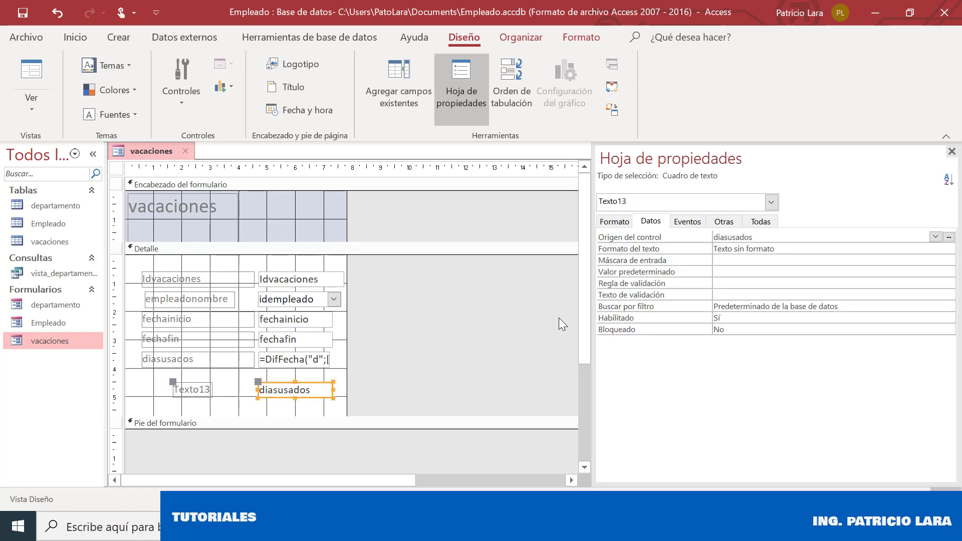
Delete the new box's Texto13 label and move the box further left
left_click(213, 378)
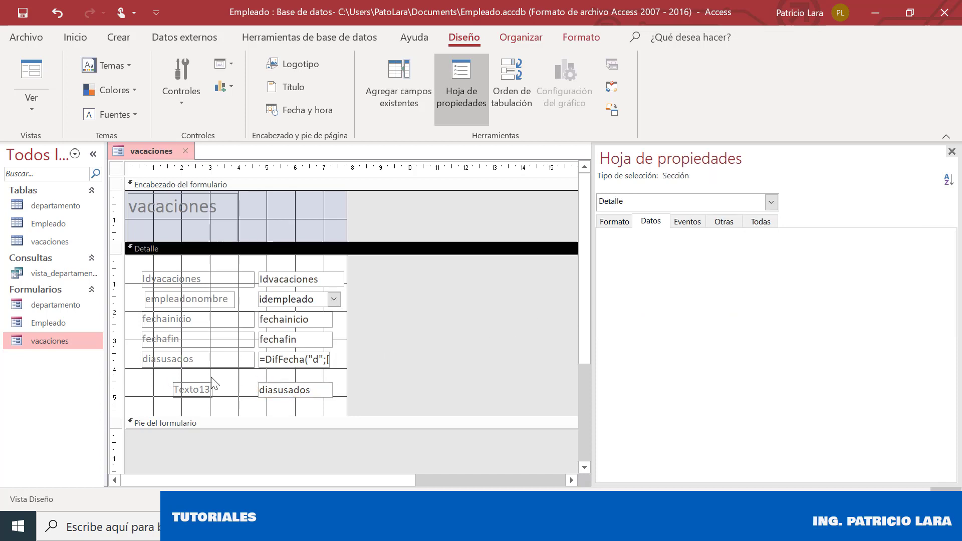
left_click(174, 383)
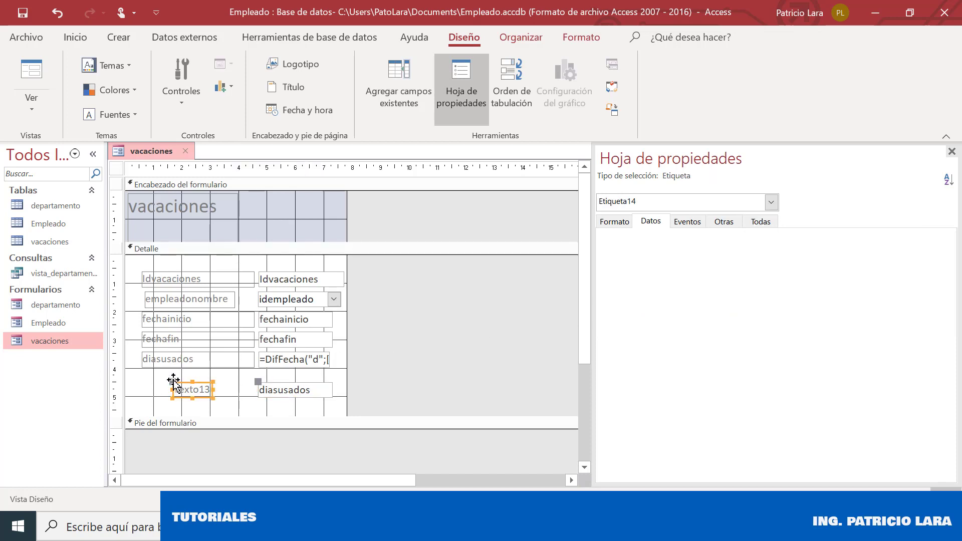
key("Delete")
left_click(206, 386)
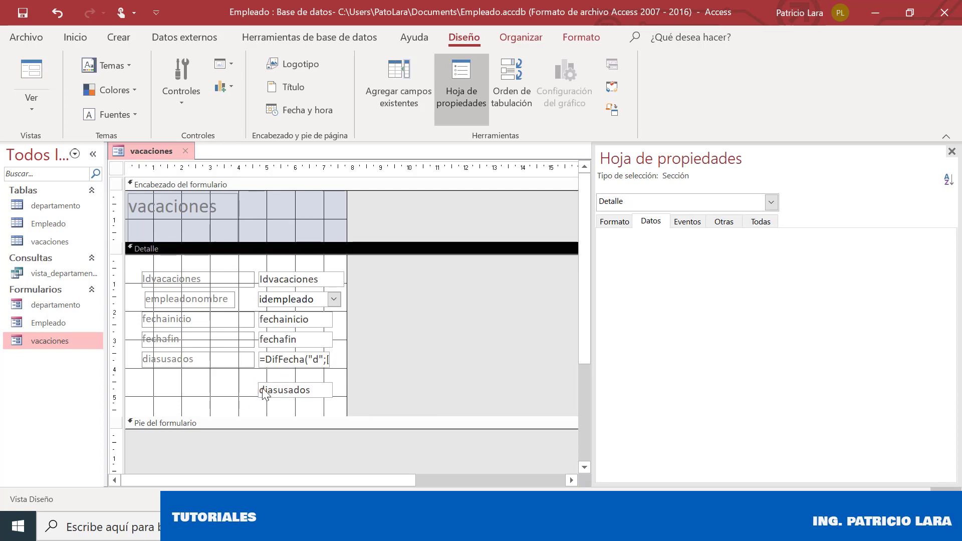
left_click_drag(274, 387, 226, 384)
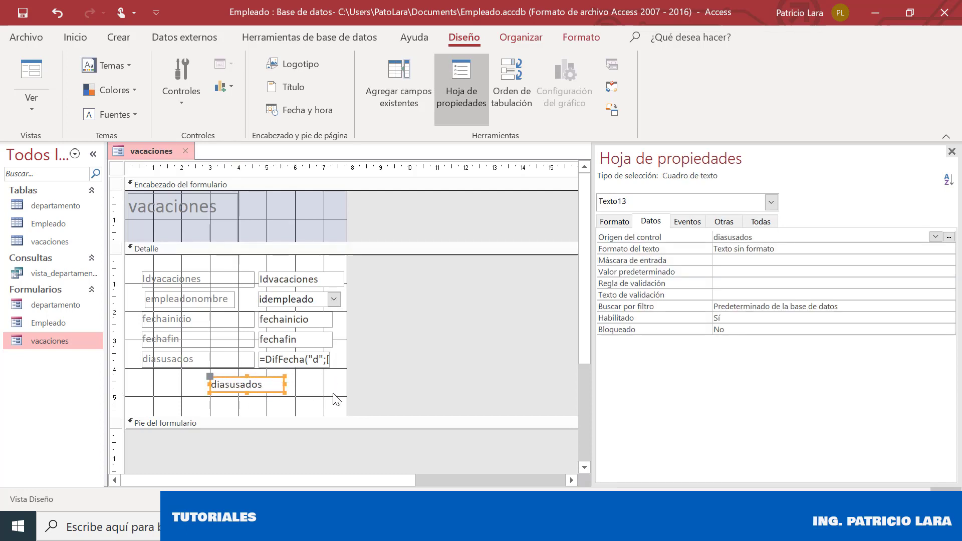
left_click(336, 399)
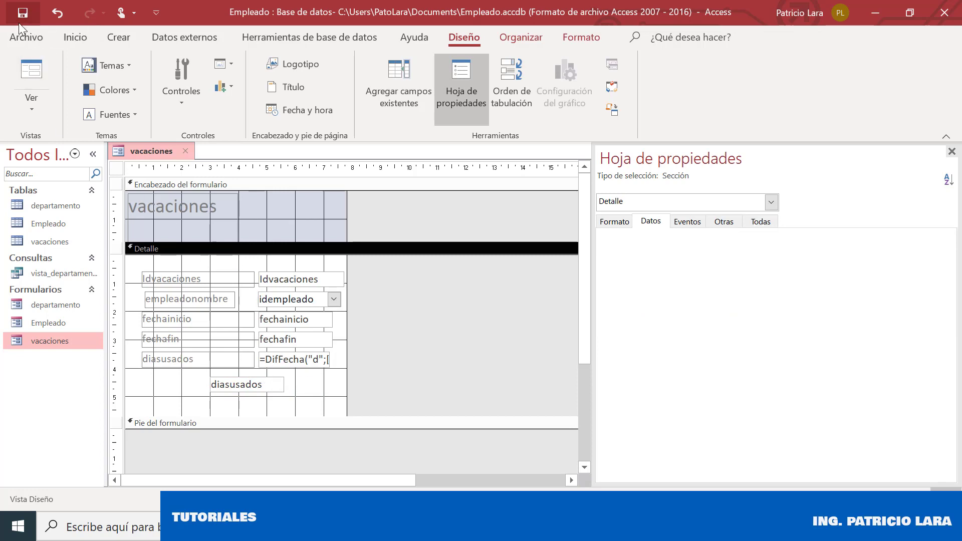
Switch to Vista Formulario and step to record 3 and back to 2, comparing the diasusados values
right_click(146, 152)
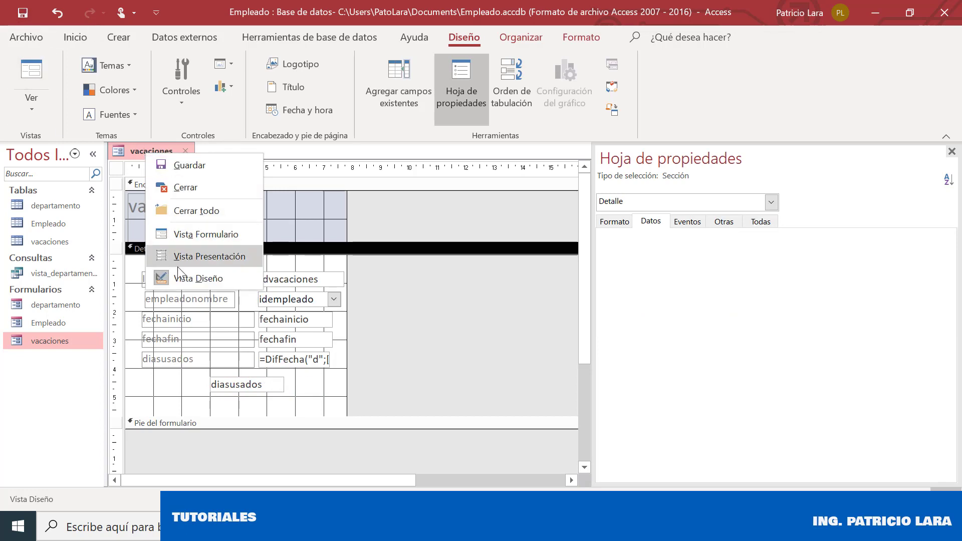
left_click(181, 279)
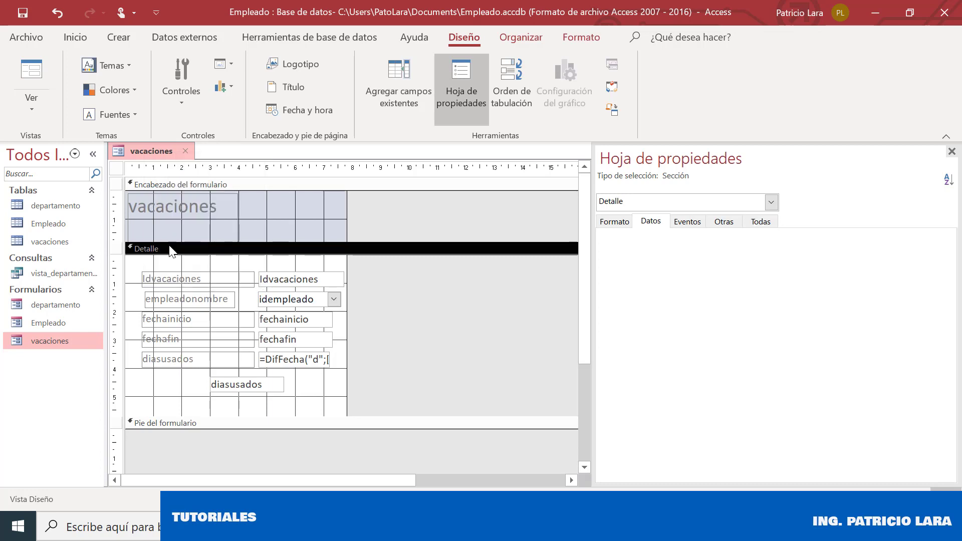
right_click(175, 151)
left_click(203, 232)
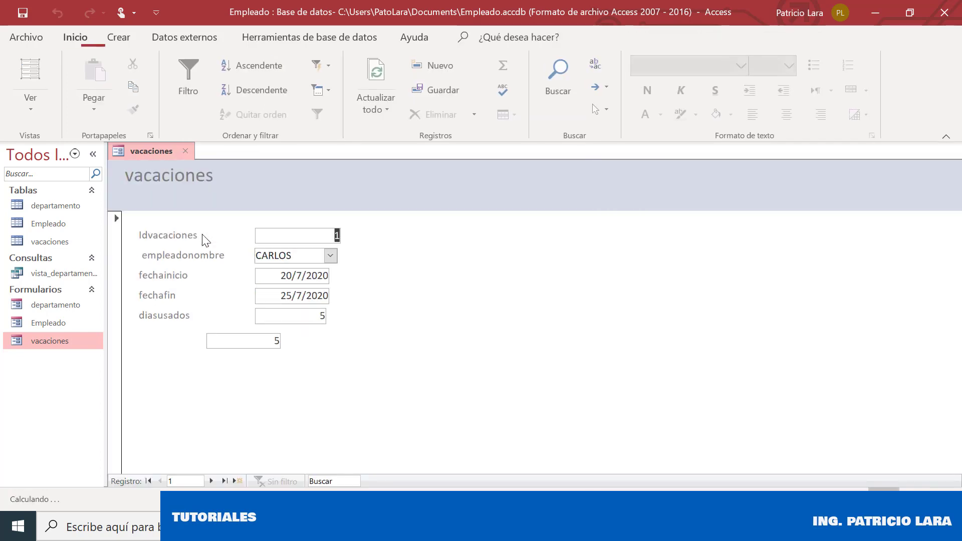
left_click(211, 481)
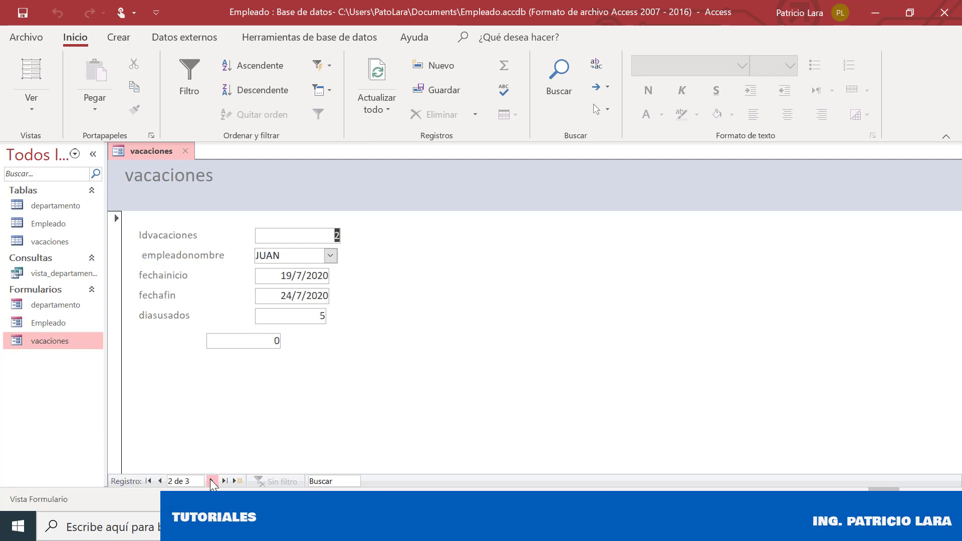
left_click(211, 481)
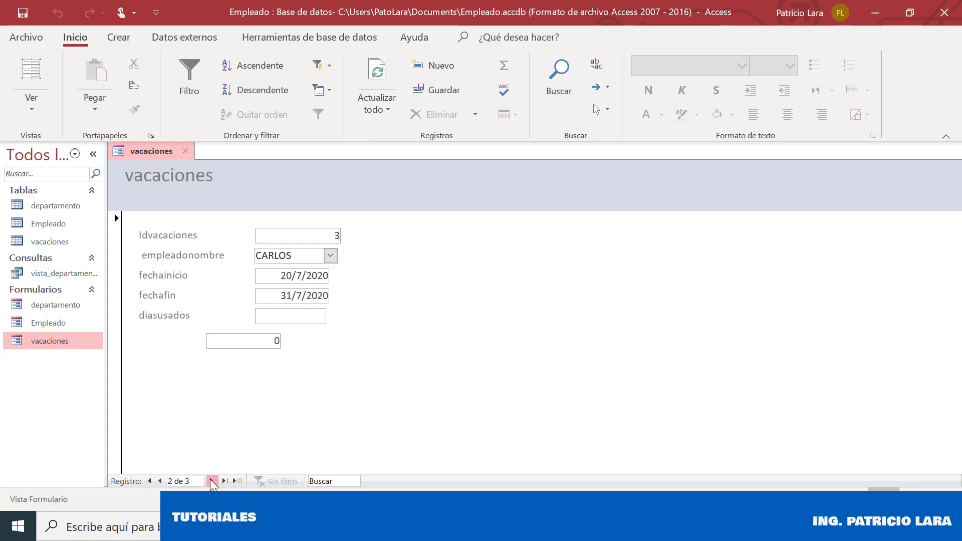
left_click(165, 482)
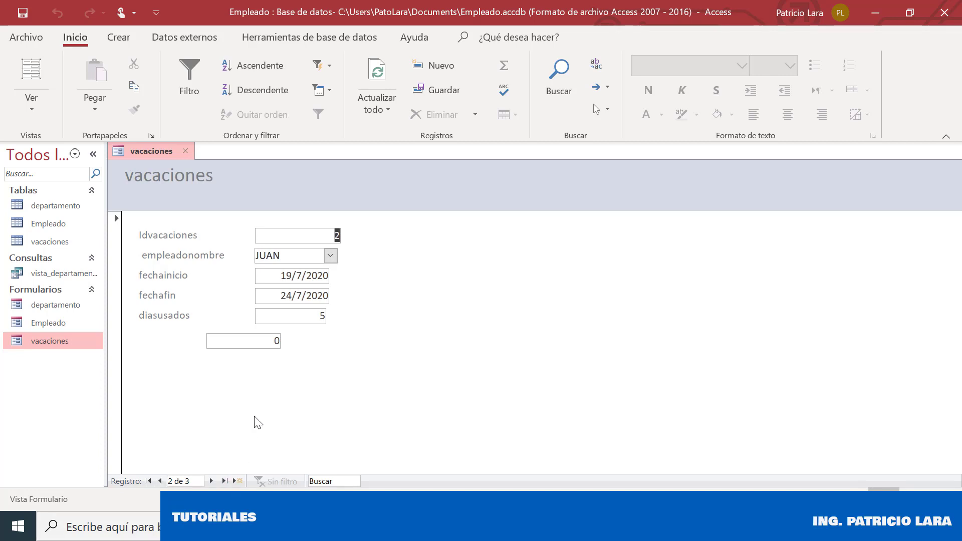
Step between JUAN's and CARLOS's records, ending on CARLOS with 11 days used
left_click(258, 343)
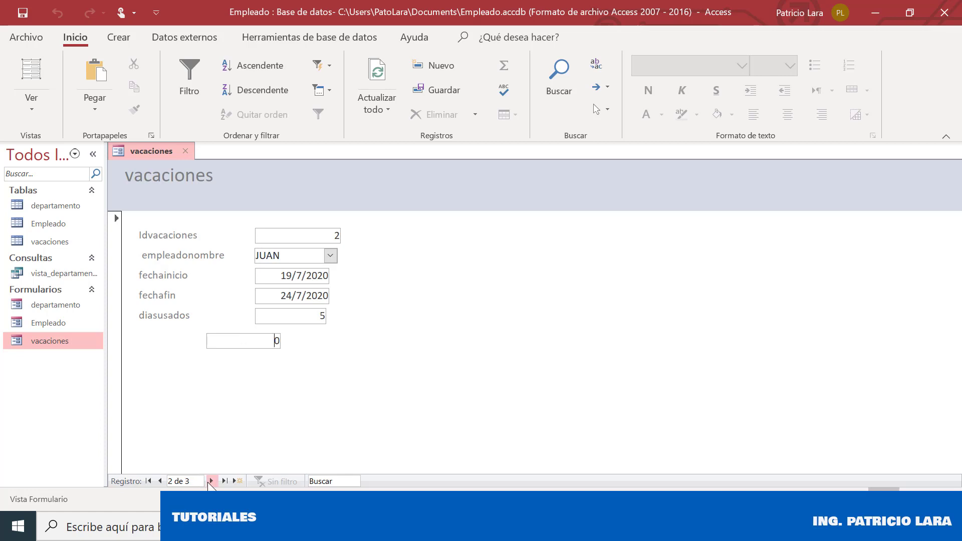
left_click(210, 482)
left_click(160, 481)
left_click(211, 481)
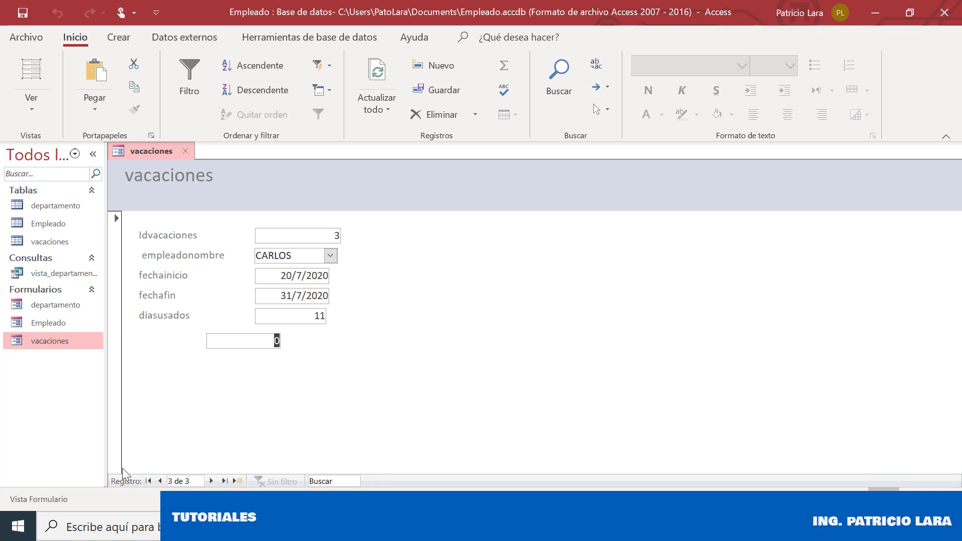
left_click(294, 320)
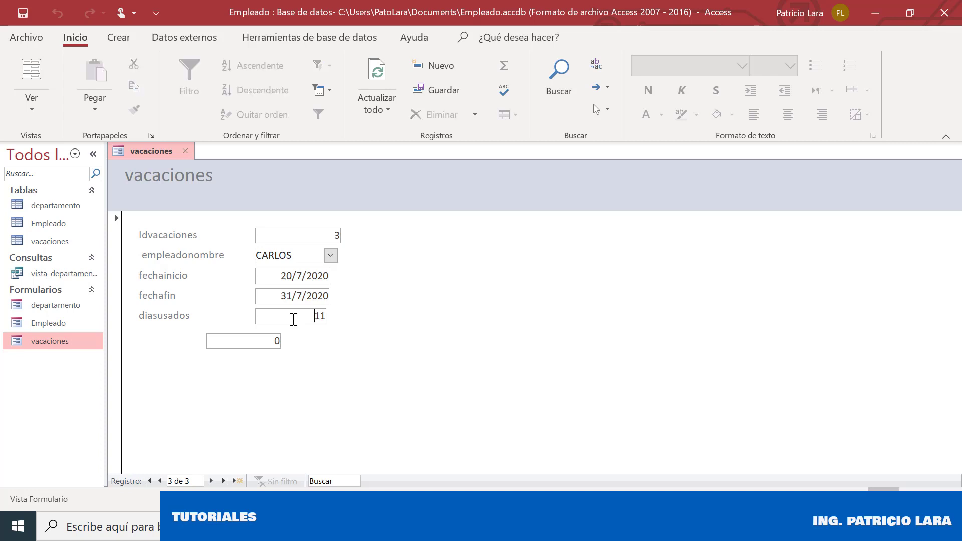
Bring up the vacaciones form's view menu from its tab
right_click(131, 146)
left_click(211, 228)
right_click(144, 142)
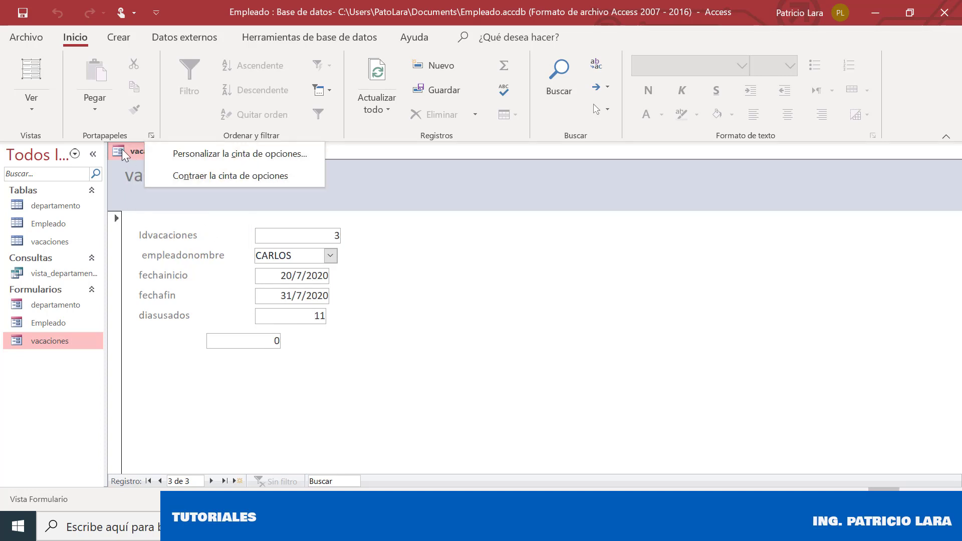
right_click(131, 150)
In Design View, set the =DifFecha box's Al recibir el enfoque to [Procedimiento de evento] and open its code
left_click(190, 273)
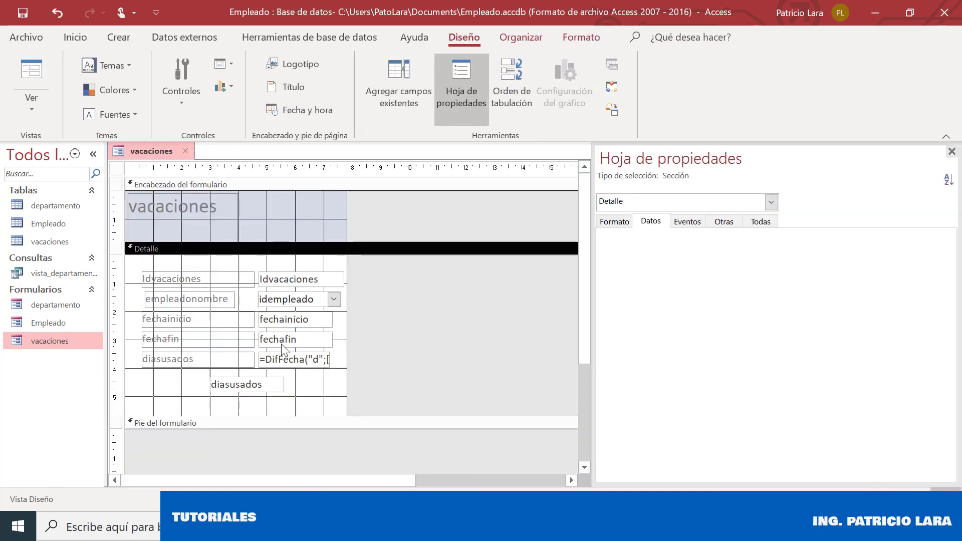
left_click(284, 358)
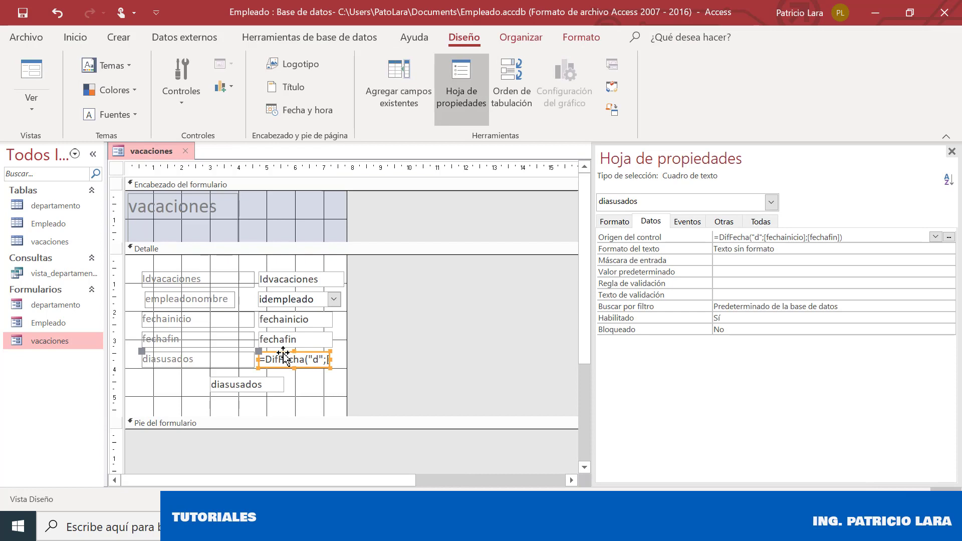
left_click(687, 222)
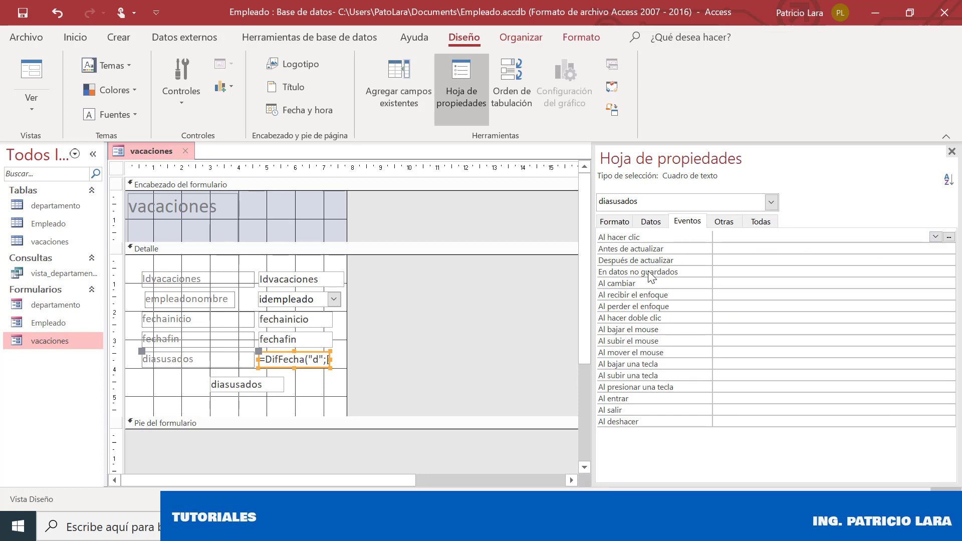
left_click(740, 295)
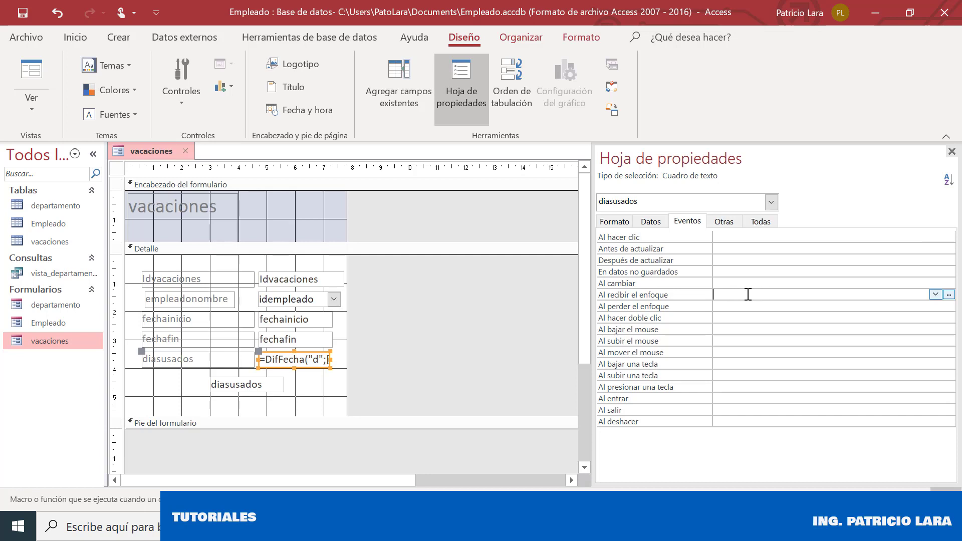
left_click(936, 296)
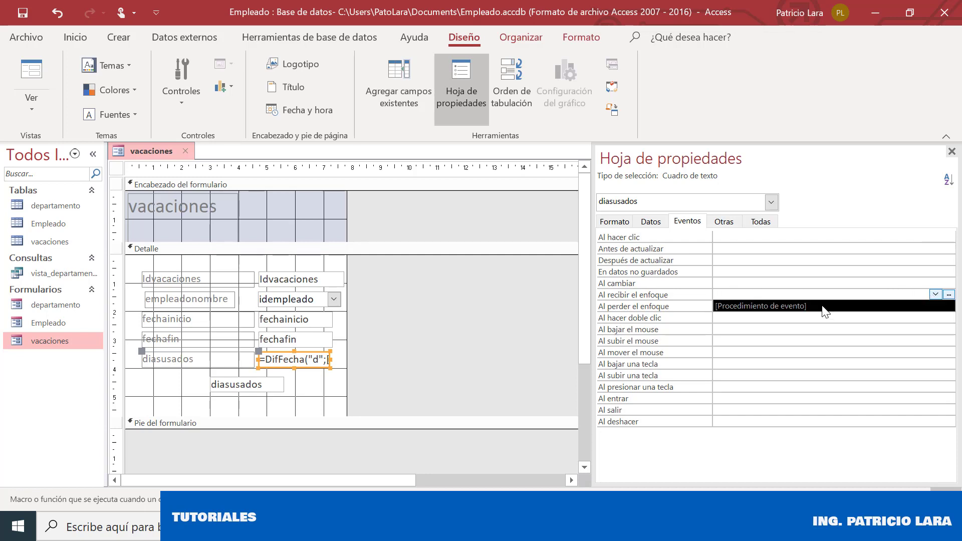
left_click(823, 307)
left_click(949, 295)
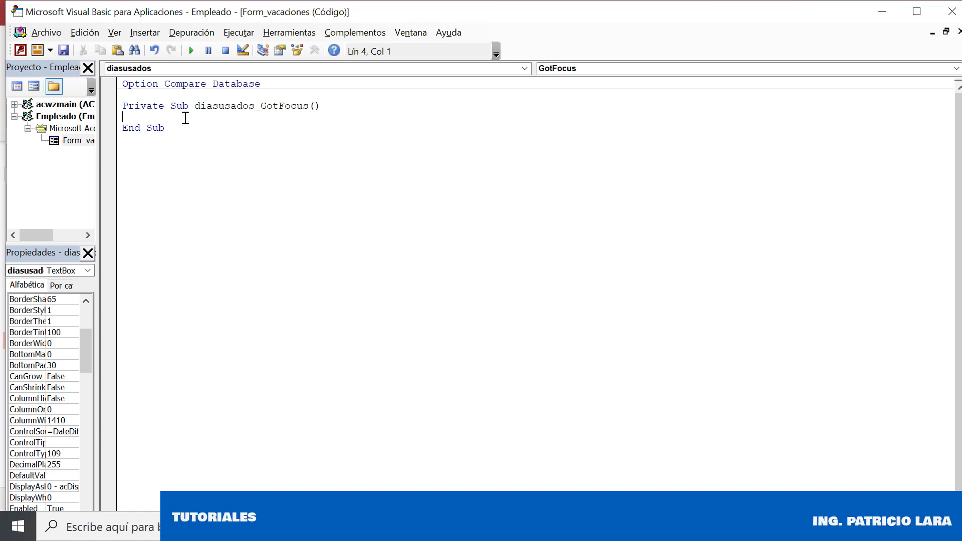
Write Me.diasusados.Text in the diasusados_GotFocus routine, then return to the Access form design
type("me.di")
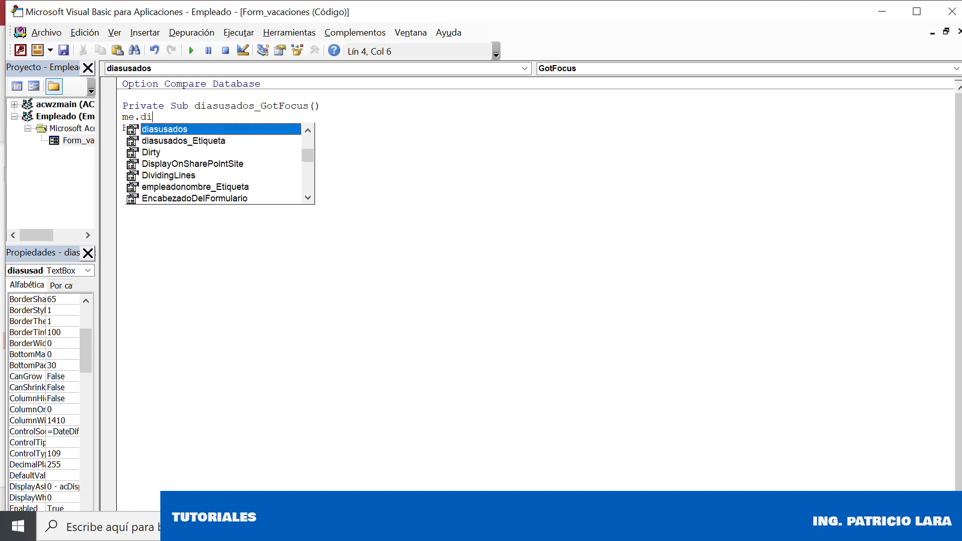
type("asusados.te")
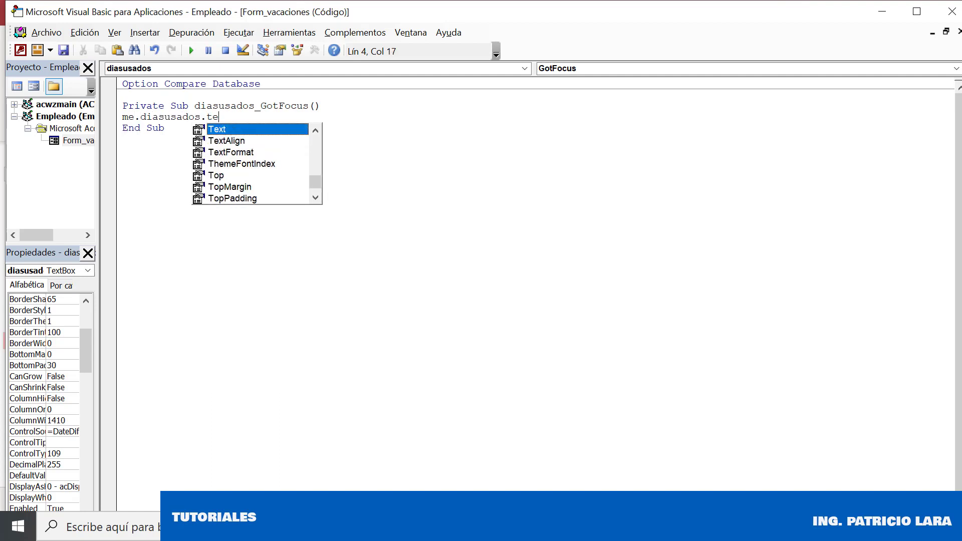
key("Return")
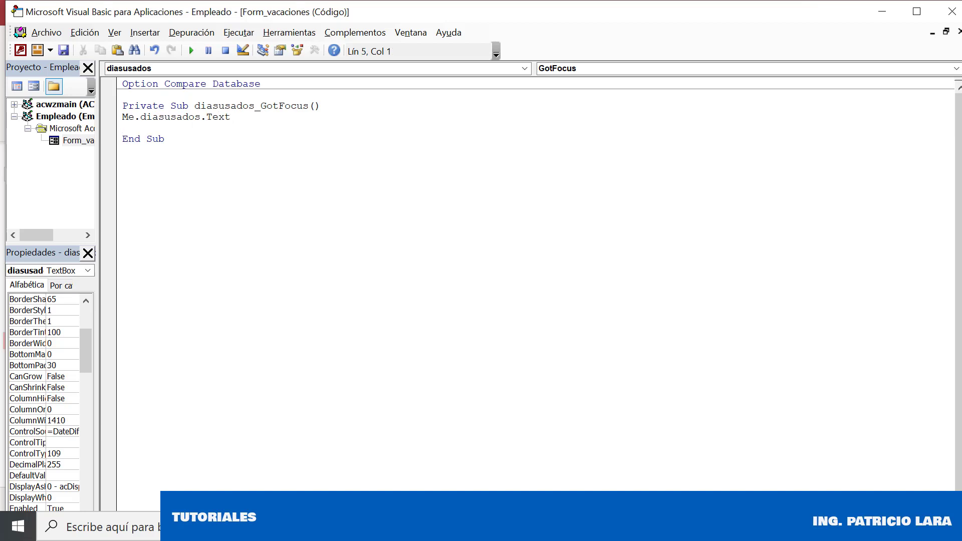
key("BackSpace")
type("=")
key("BackSpace")
mouse_move(581, 527)
left_click(551, 481)
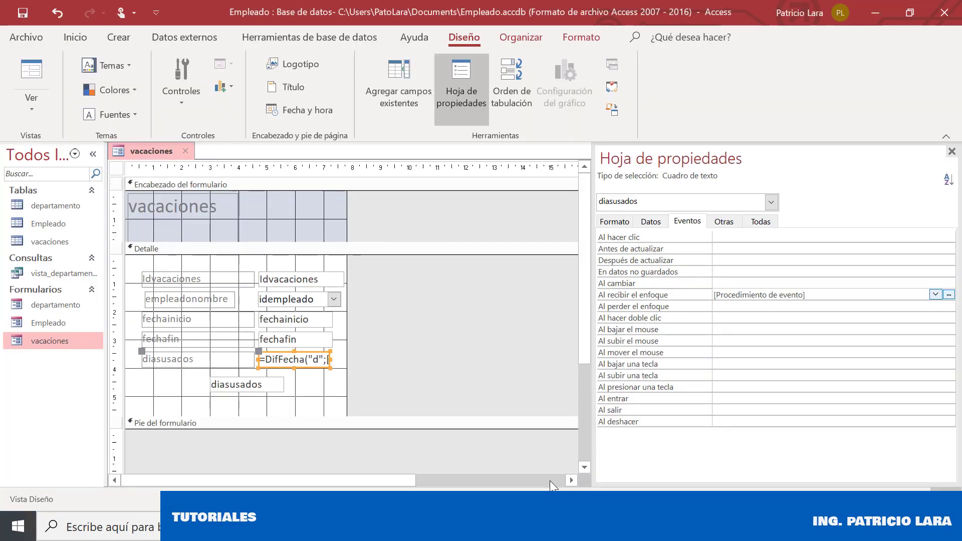
Select the lower diasusados text box and review its format and data properties
left_click(266, 386)
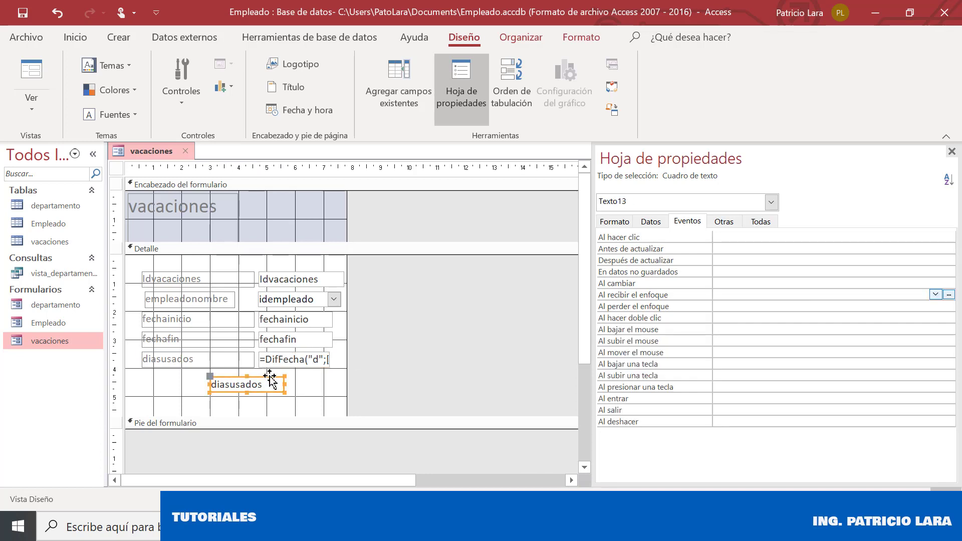
left_click(615, 222)
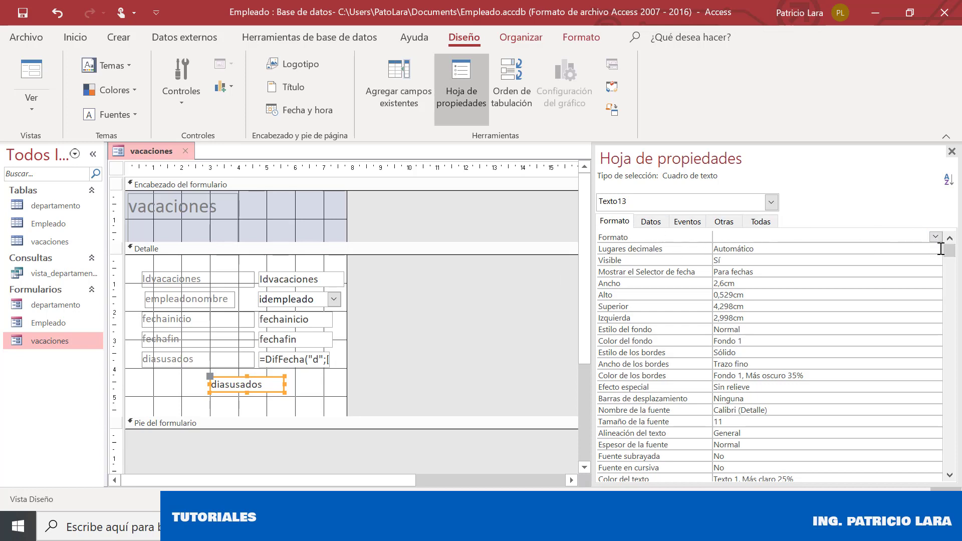
left_click(647, 223)
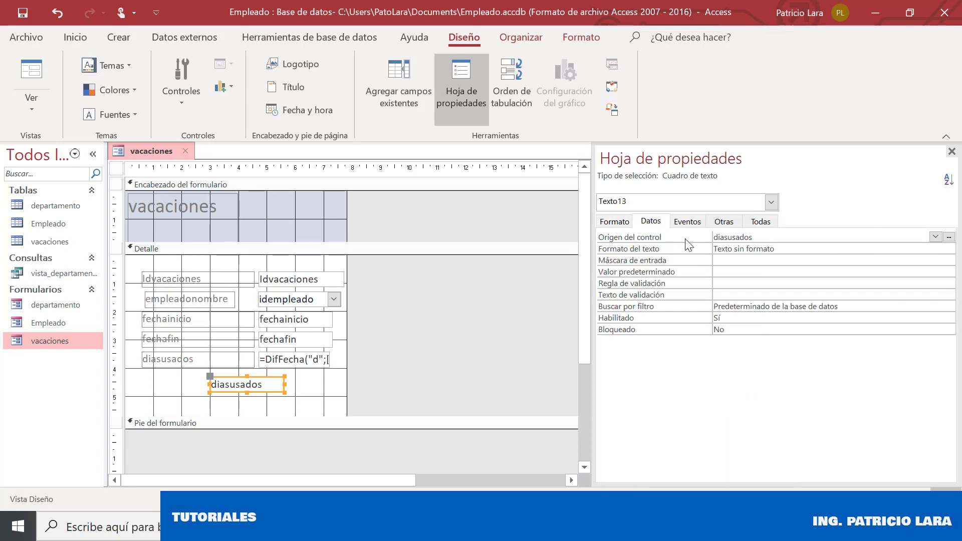
left_click(620, 224)
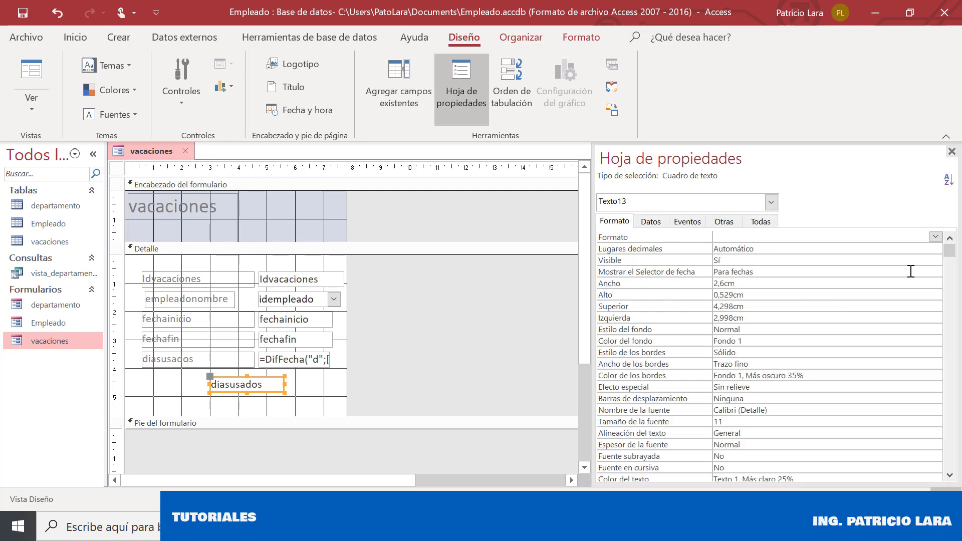
scroll(922, 321, "down", 12)
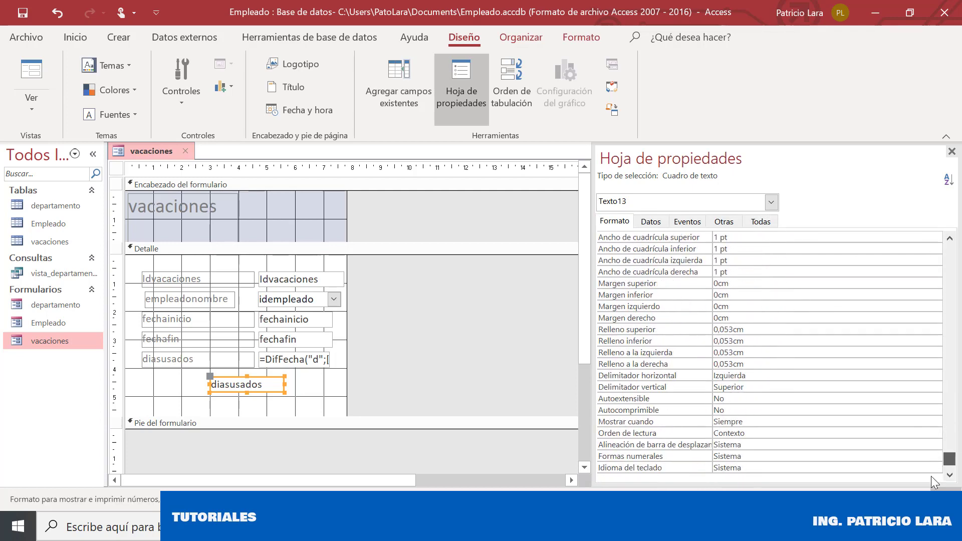
scroll(934, 265, "up", 11)
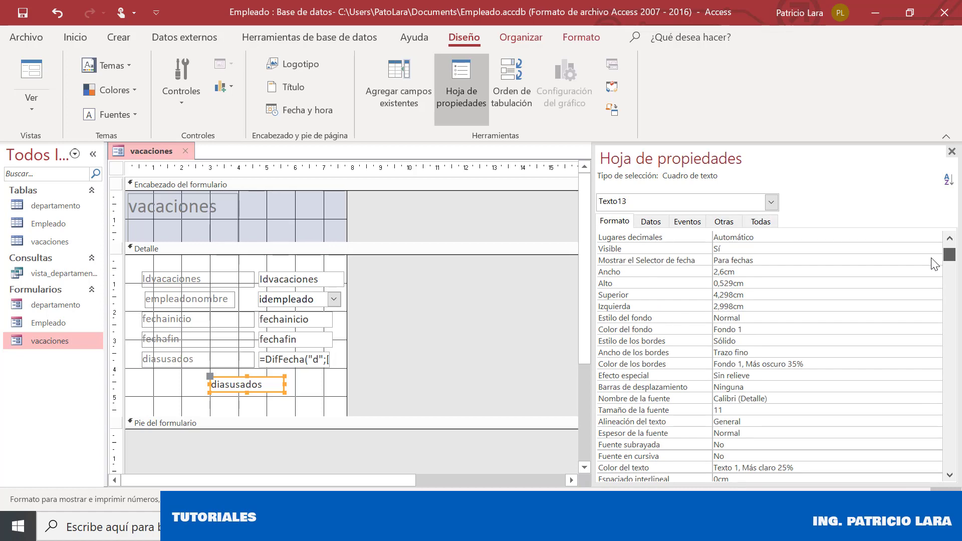
scroll(935, 264, "down", 12)
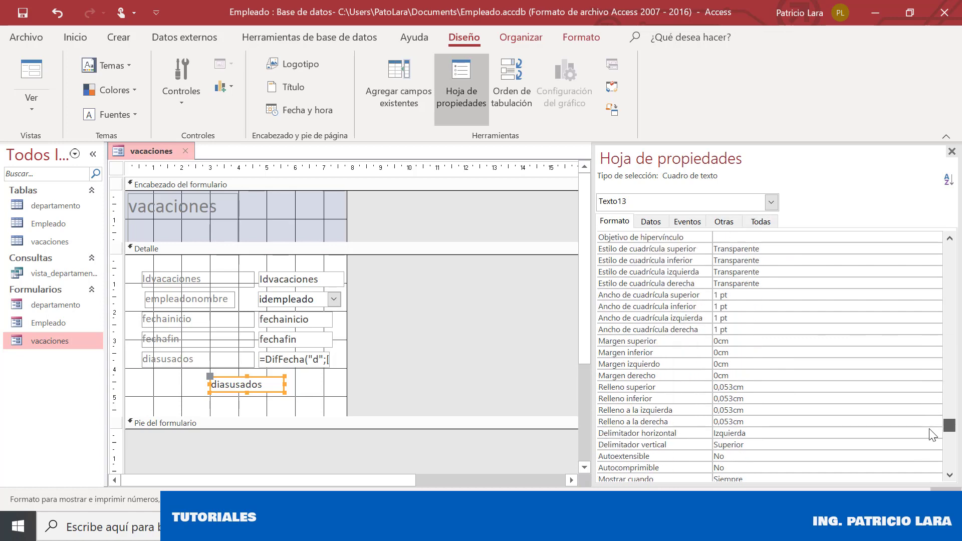
scroll(928, 451, "up", 12)
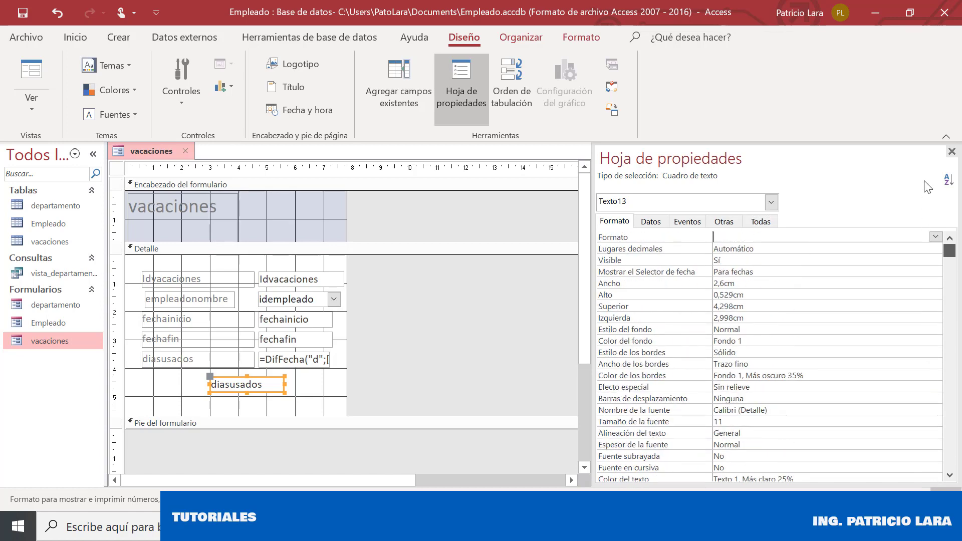
Rename the box from Texto13 to diasusados1 on the Otras tab
left_click(726, 221)
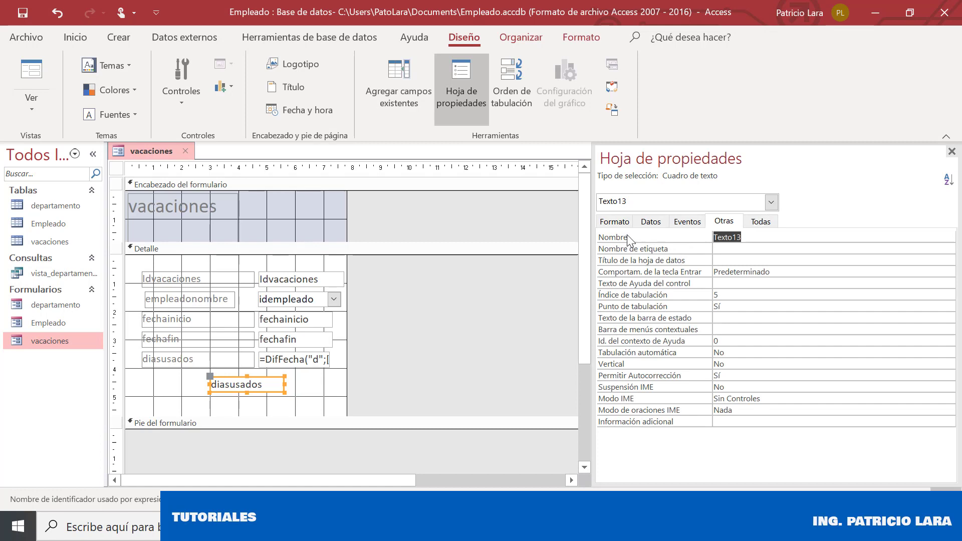
left_click_drag(769, 238, 619, 238)
type("diasus")
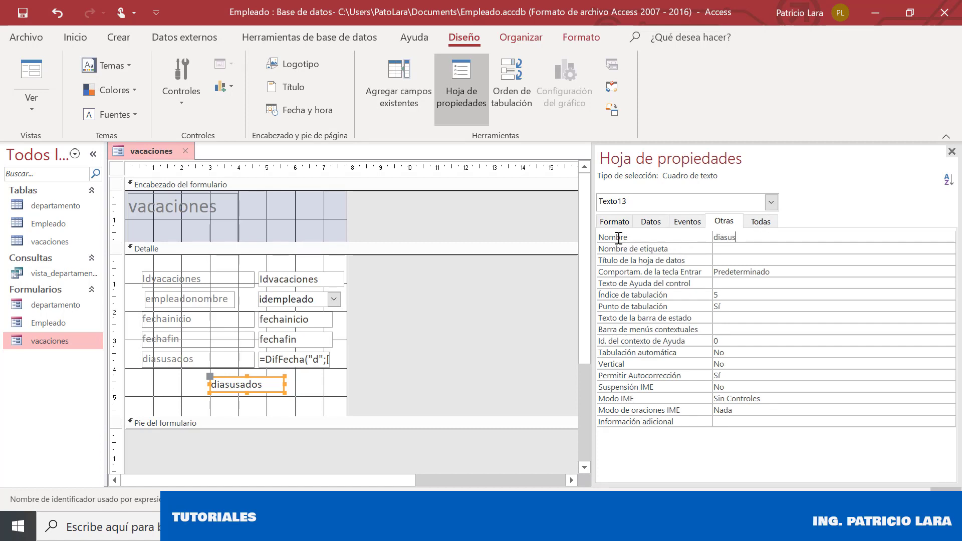
type("ados1")
key("Return")
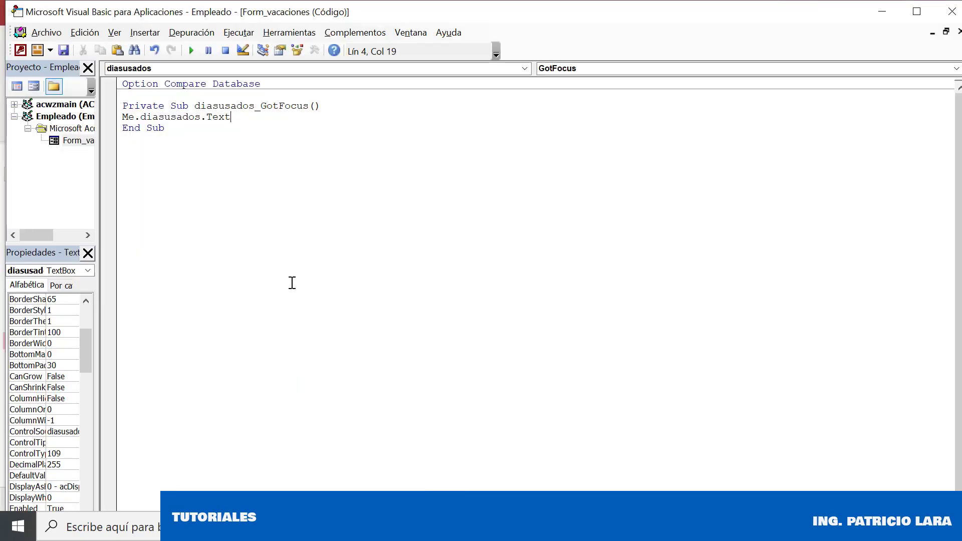
Insert diasusados1 = at the start of the GotFocus code line
left_click(627, 457)
left_click(125, 117)
type("dias")
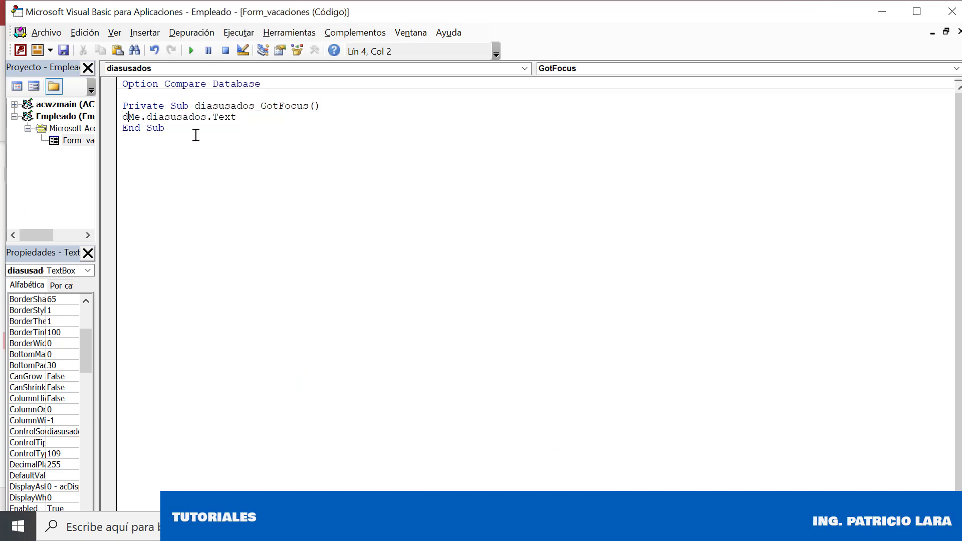
type("usados1.")
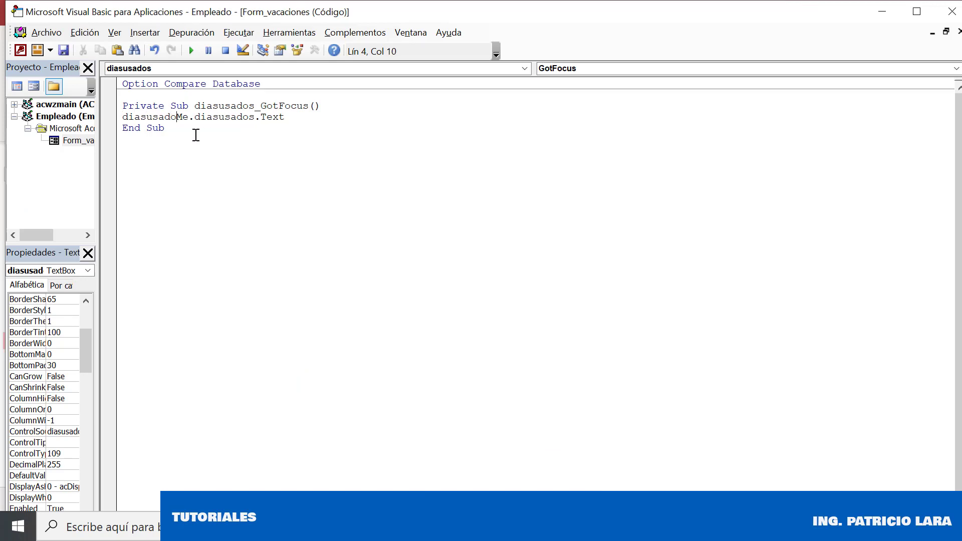
key("BackSpace")
type("=")
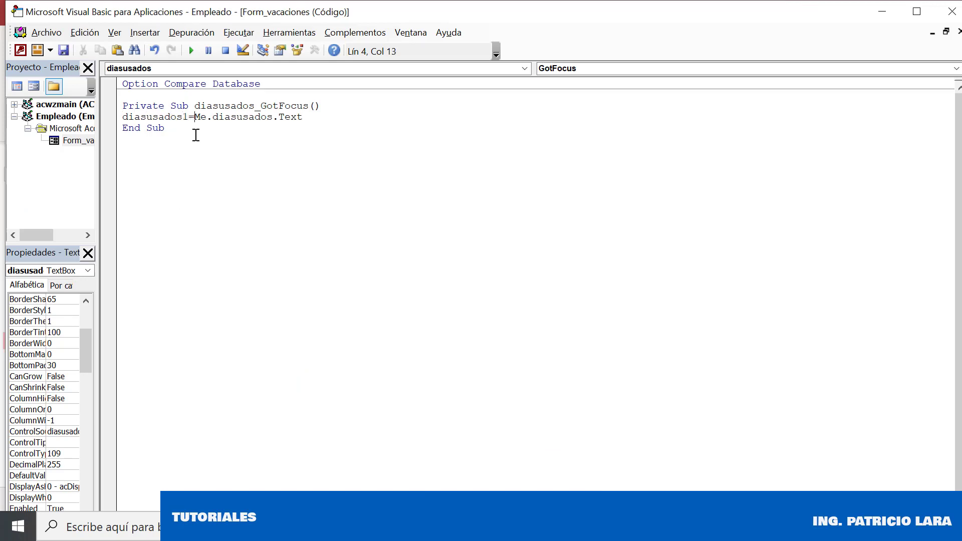
left_click(196, 135)
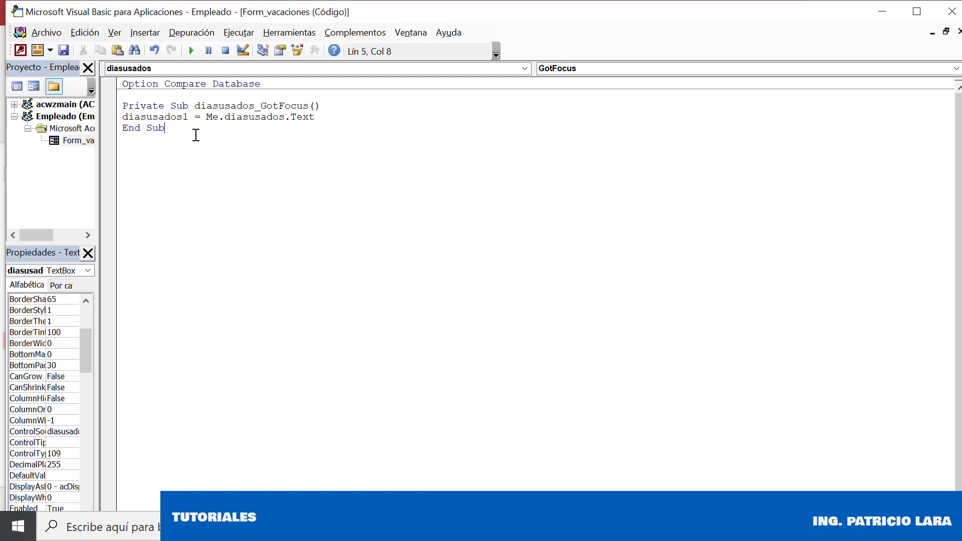
Complete the line as Me.diasusados1.Text = Me.diasusados.Text and save the module
key("Up")
key("Left")
key("Left")
key("Left")
key("Left")
type("me.")
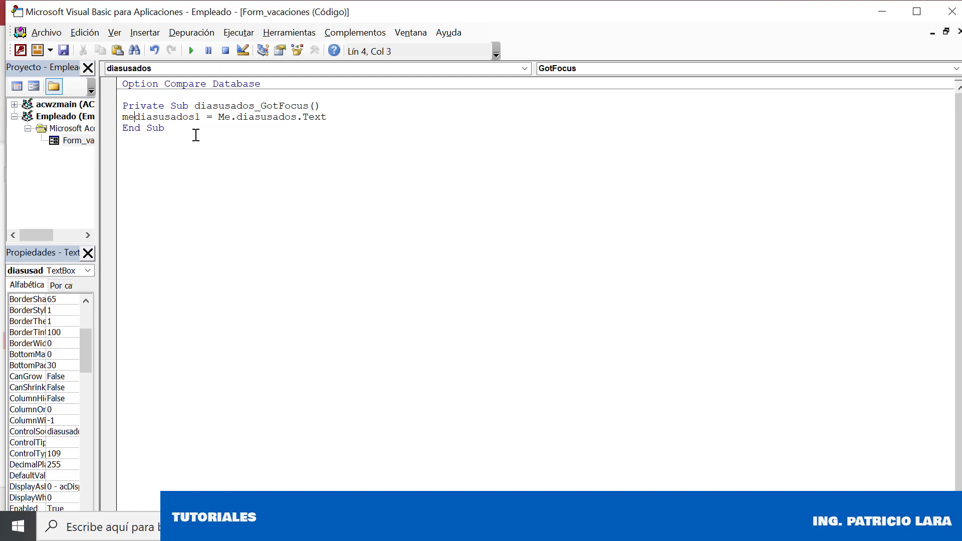
key("Return")
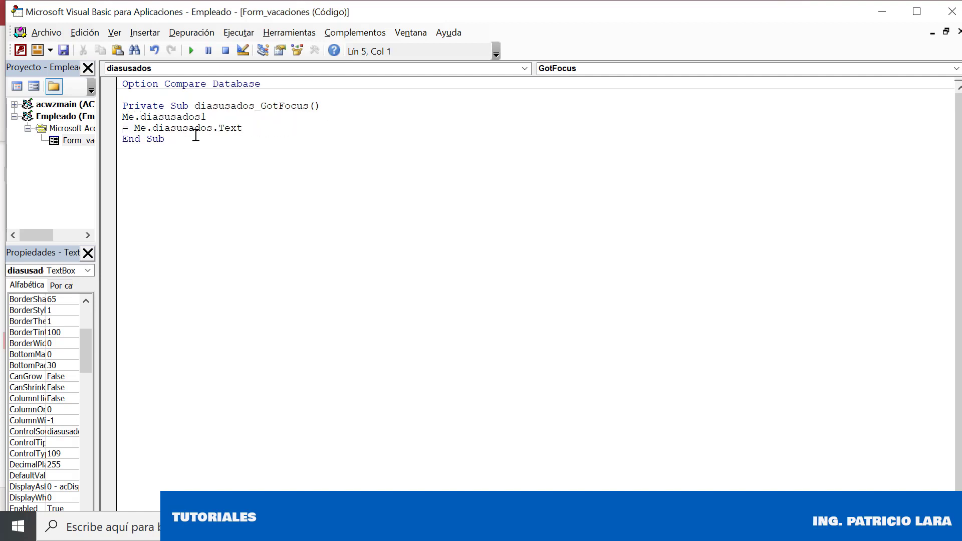
key("BackSpace")
type(".te= Me.diasusados.Text")
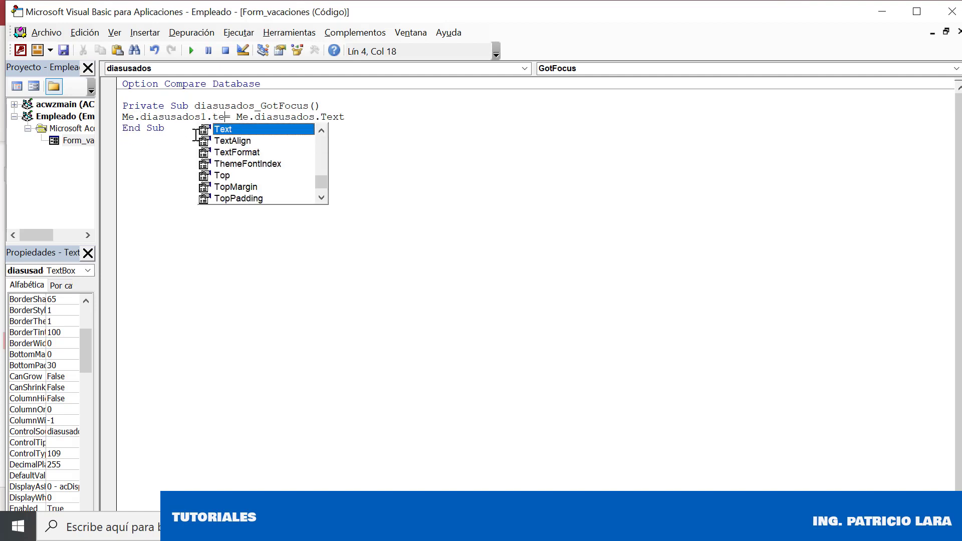
key("Down")
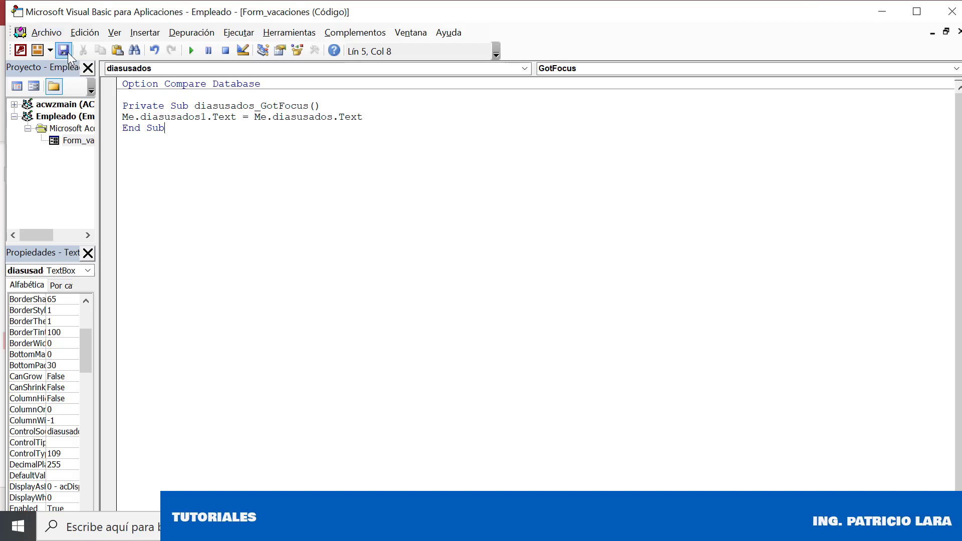
left_click(348, 104)
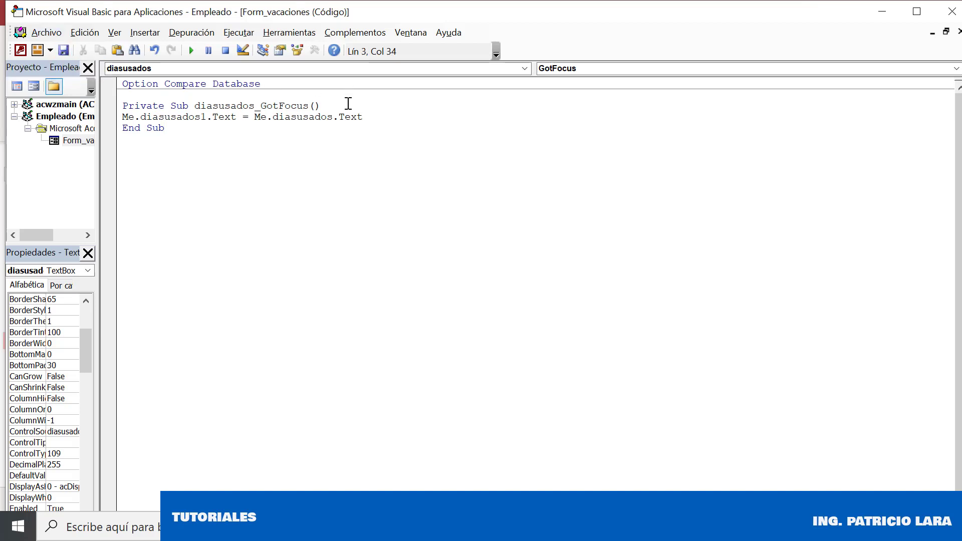
key("Return")
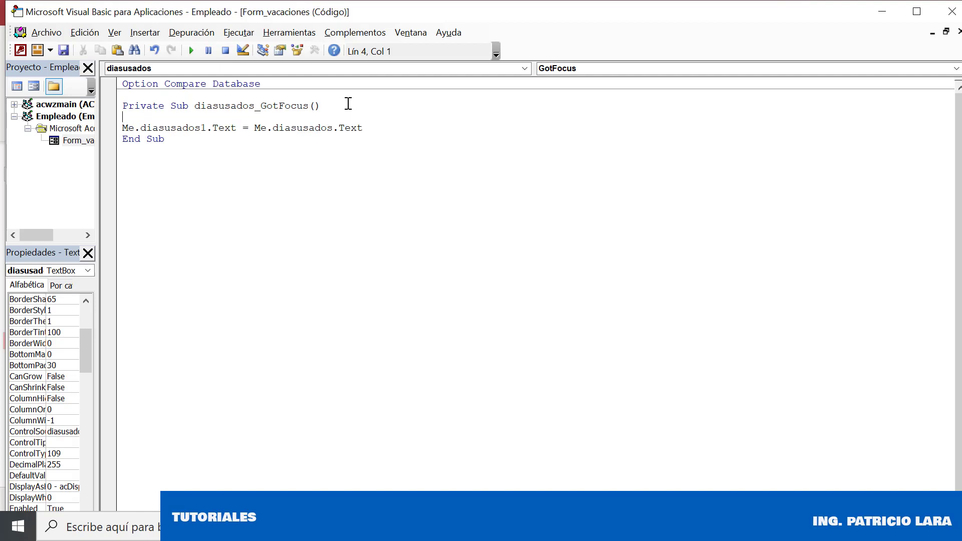
type("on error goto next")
key("Return")
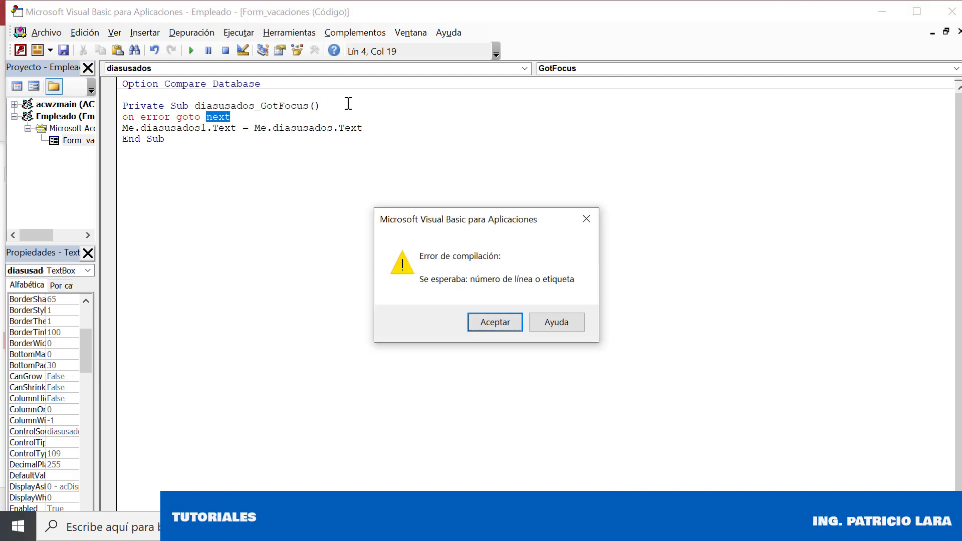
key("Return")
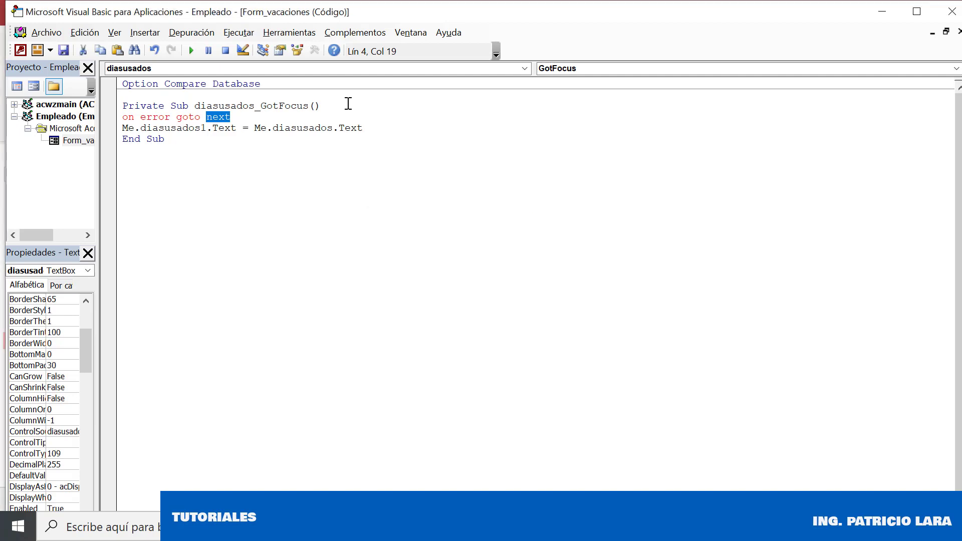
key("Down")
key("Up")
key("BackSpace")
key("BackSpace")
key("BackSpace")
key("BackSpace")
key("BackSpace")
key("Return")
key("Return")
key("shift+Home")
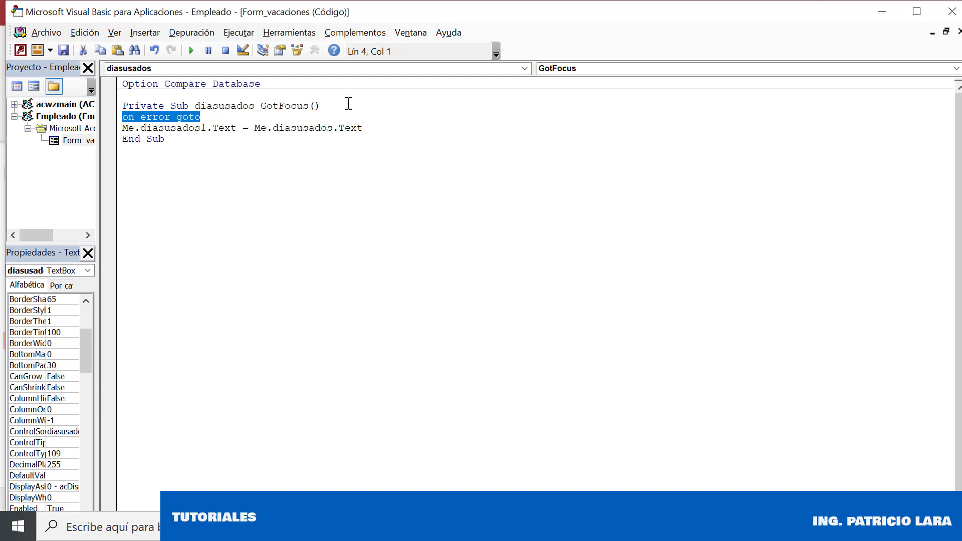
key("Delete")
key("Delete")
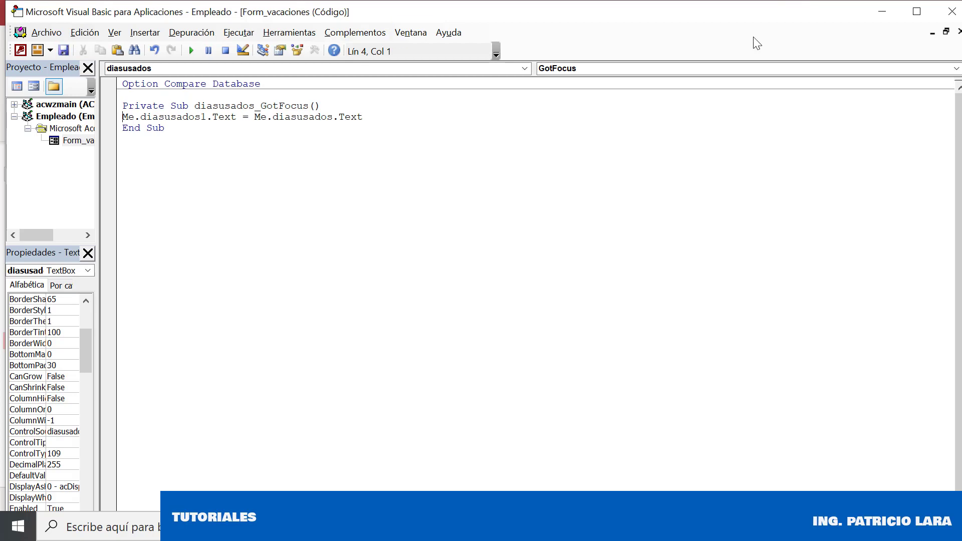
Run the vacaciones form, move to record 2, and debug runtime error 2185
left_click(951, 13)
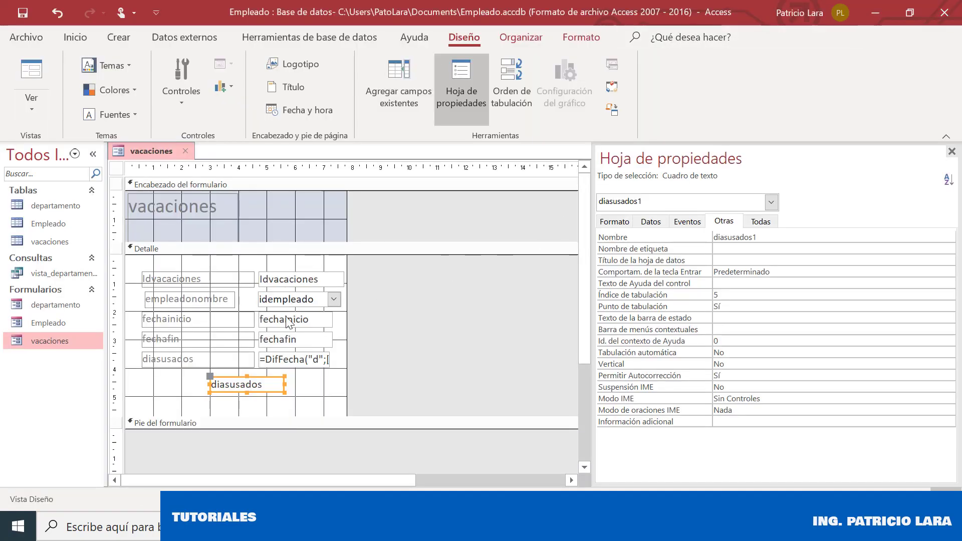
right_click(139, 157)
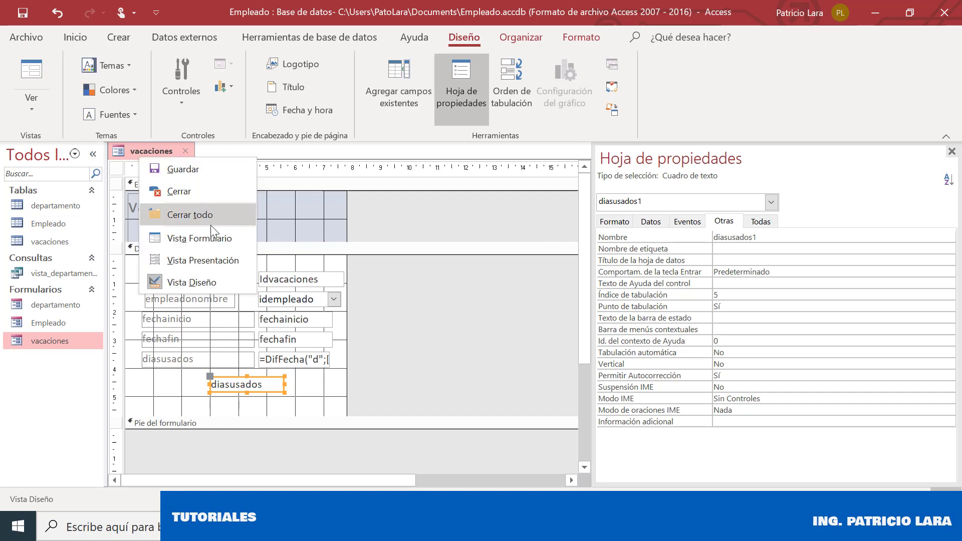
left_click(214, 241)
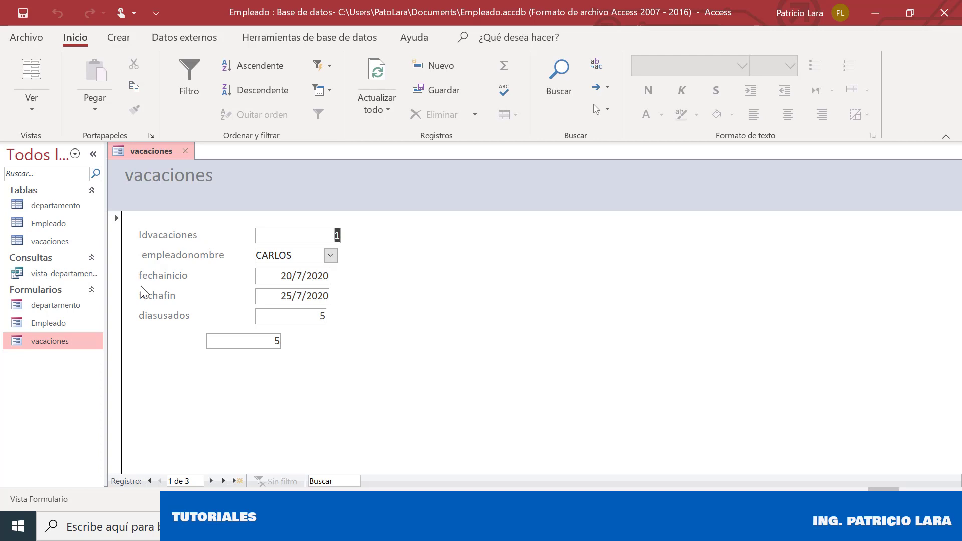
left_click(211, 482)
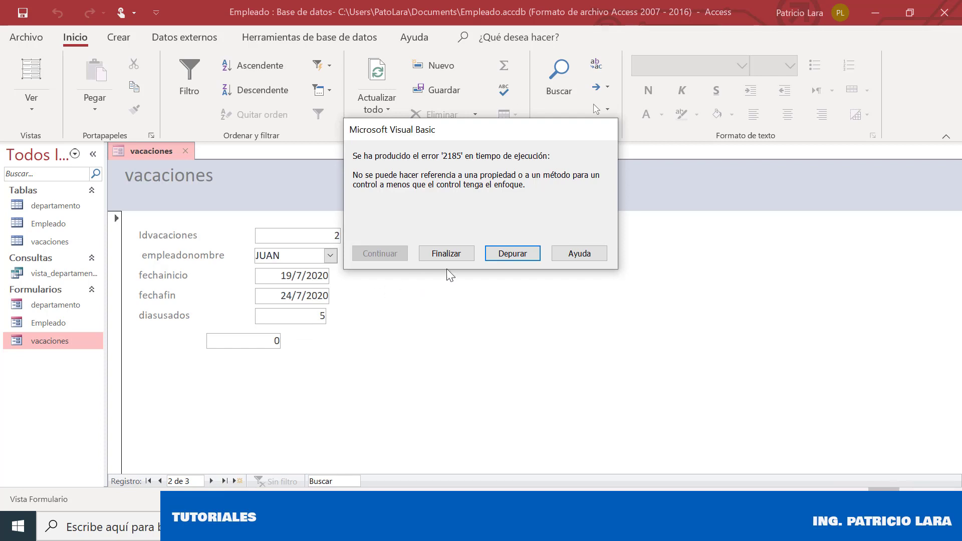
left_click(508, 254)
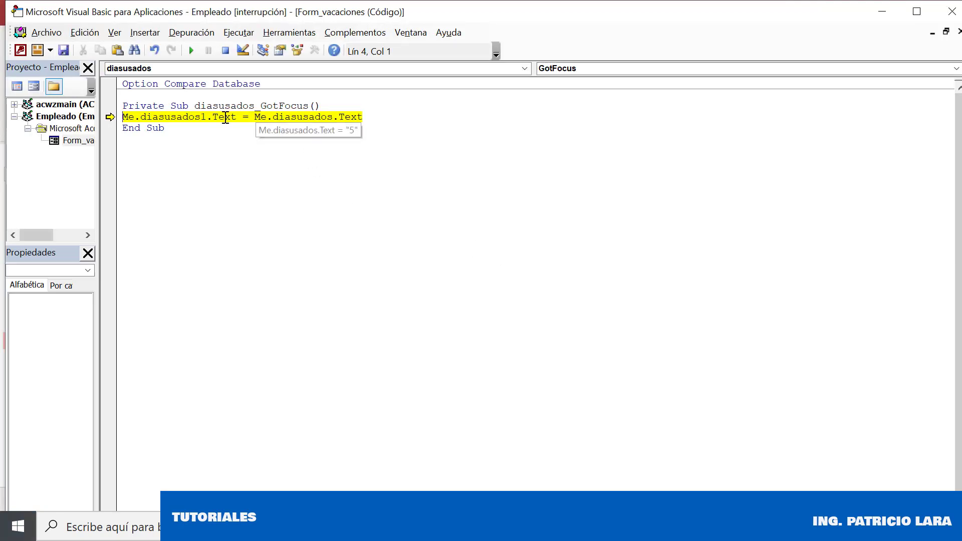
Reset the debugger, change the line to Me.diasusados1 = Me.diasusados.Text, and cancel the Macros dialog
mouse_move(225, 116)
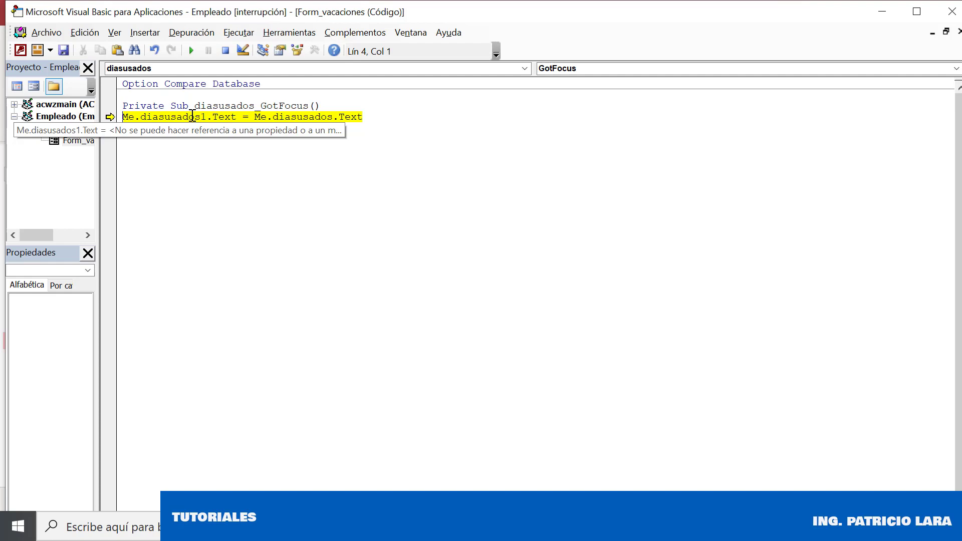
left_click(225, 50)
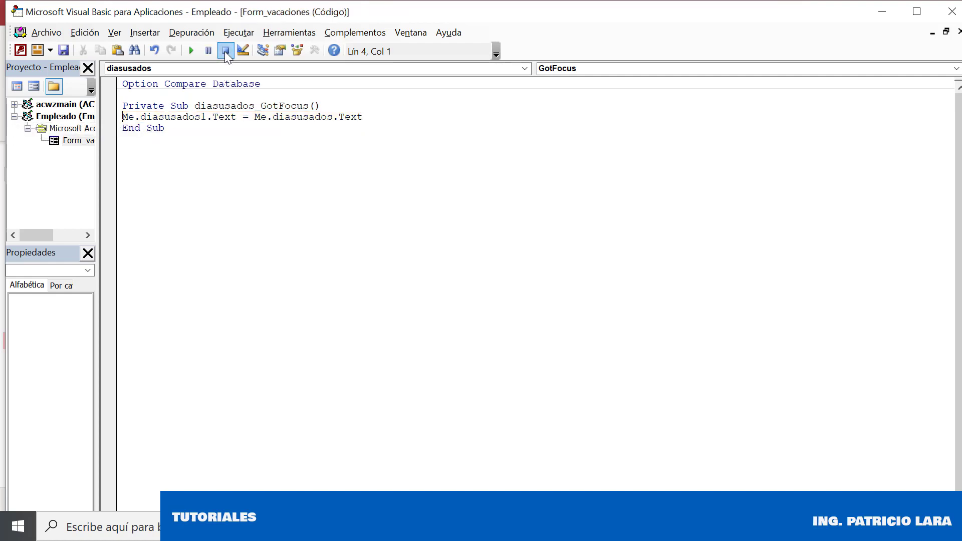
left_click(244, 116)
key("Left")
key("BackSpace")
key("BackSpace")
key("BackSpace")
key("BackSpace")
key("BackSpace")
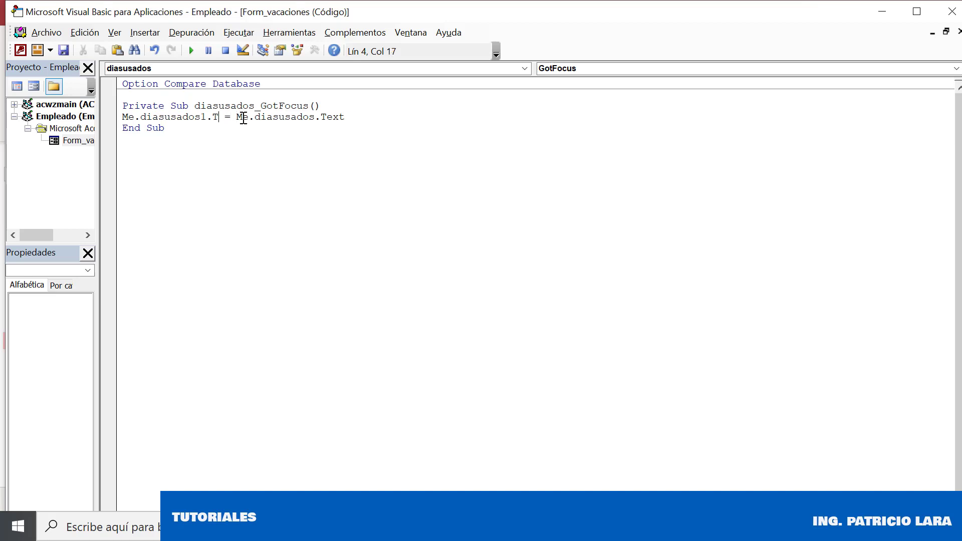
key("Down")
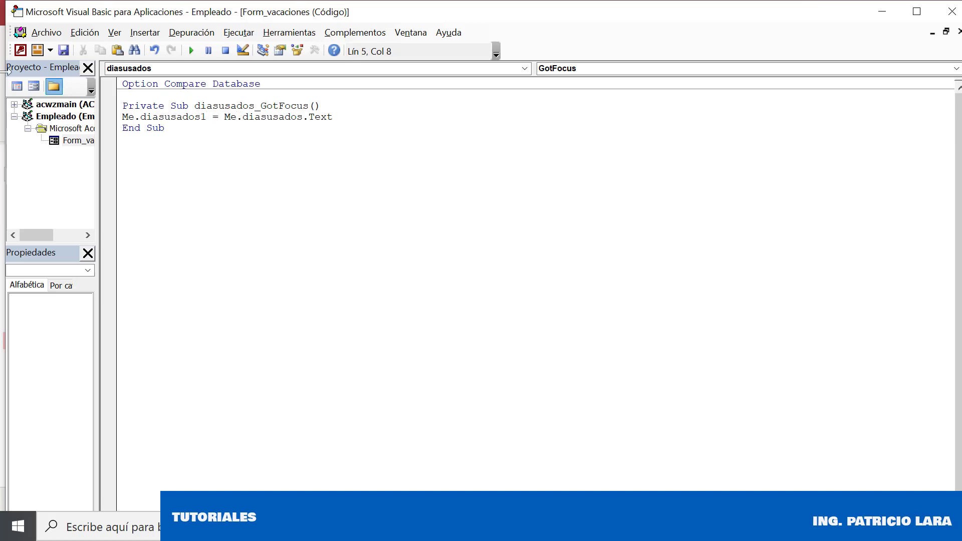
left_click(197, 49)
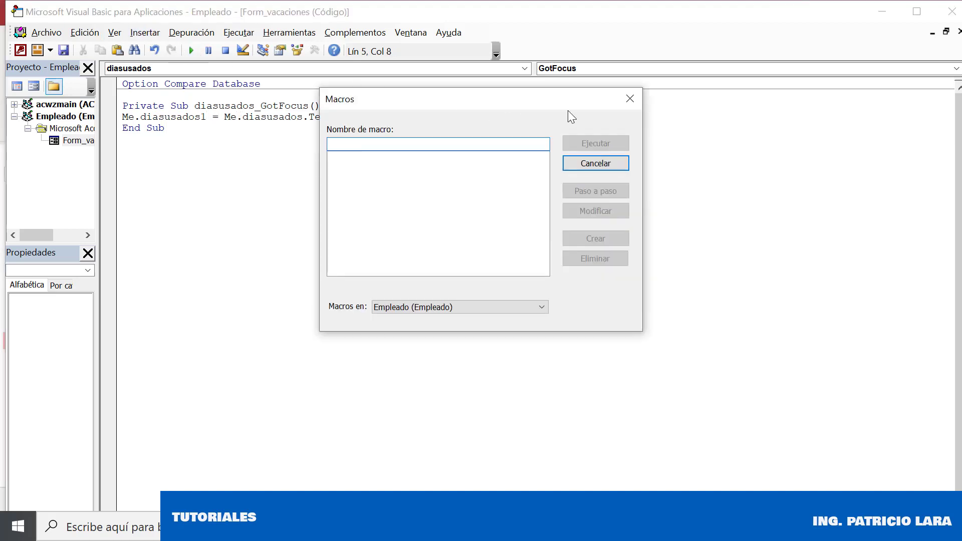
left_click(622, 96)
Close the VBA editor and step through the vacation records to record 3
left_click(952, 11)
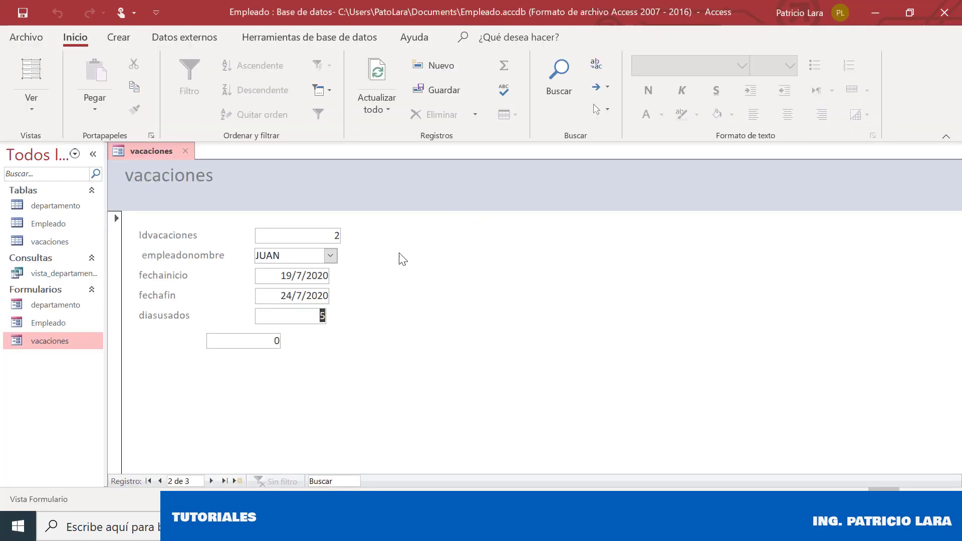
type("5")
left_click(211, 481)
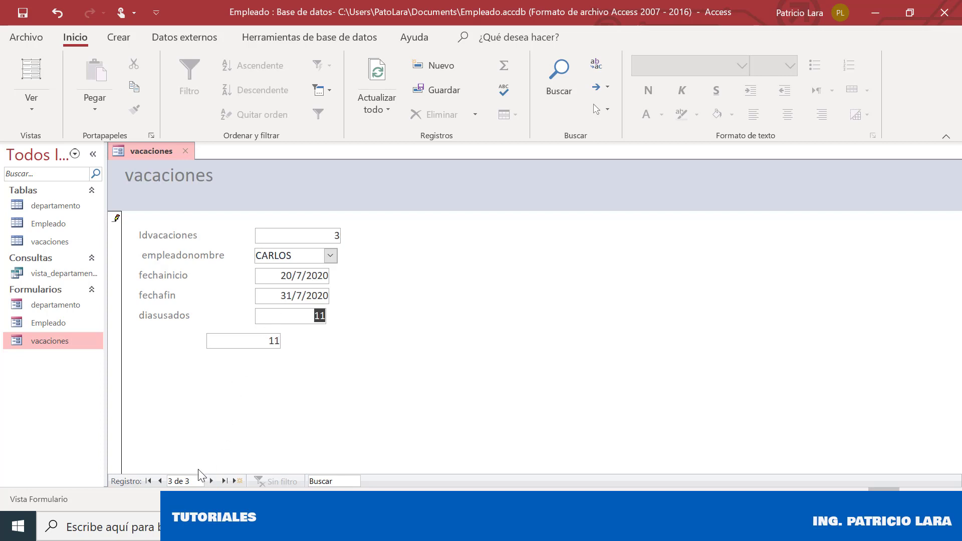
left_click(160, 481)
left_click(158, 483)
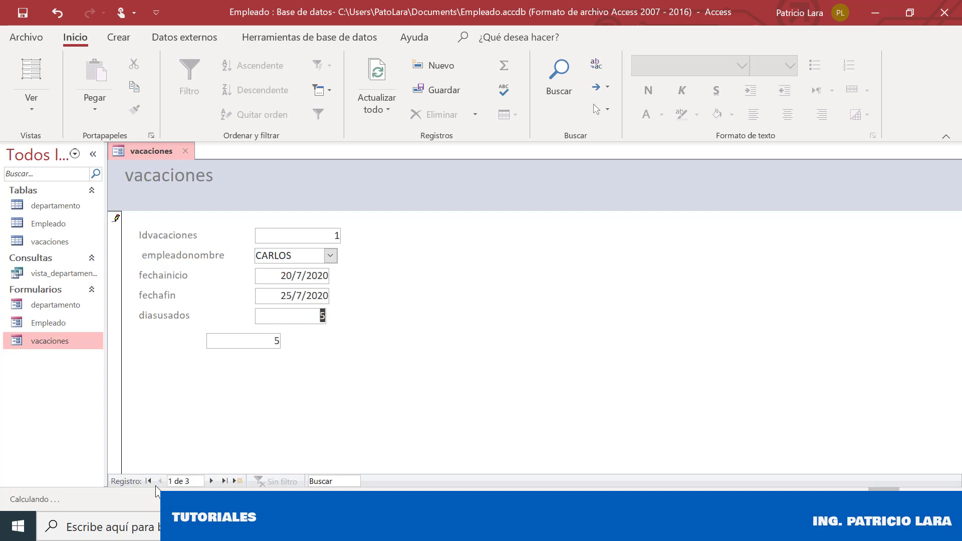
left_click(211, 483)
left_click(211, 482)
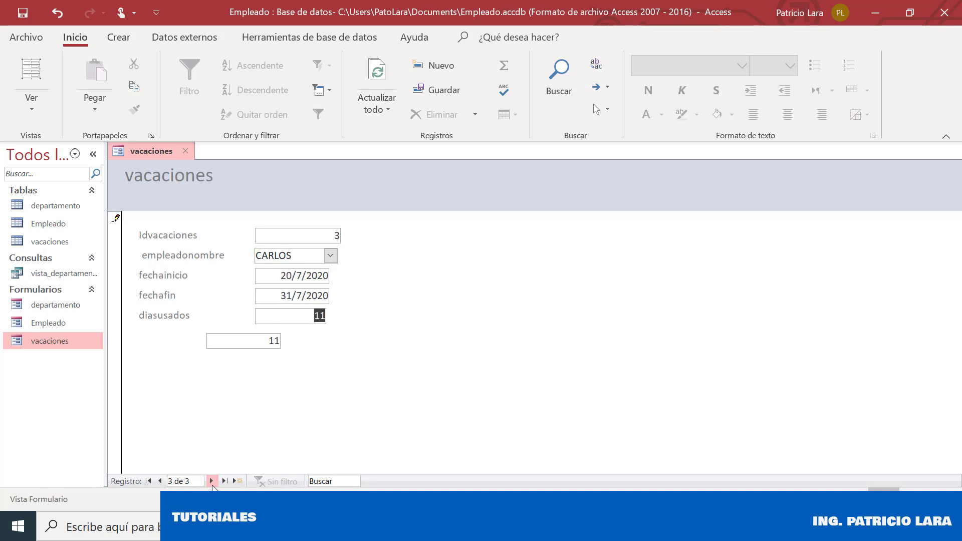
Change record 3's fechafin to 30/7/2020 so days used drop to 10
left_click(307, 296)
left_click(336, 296)
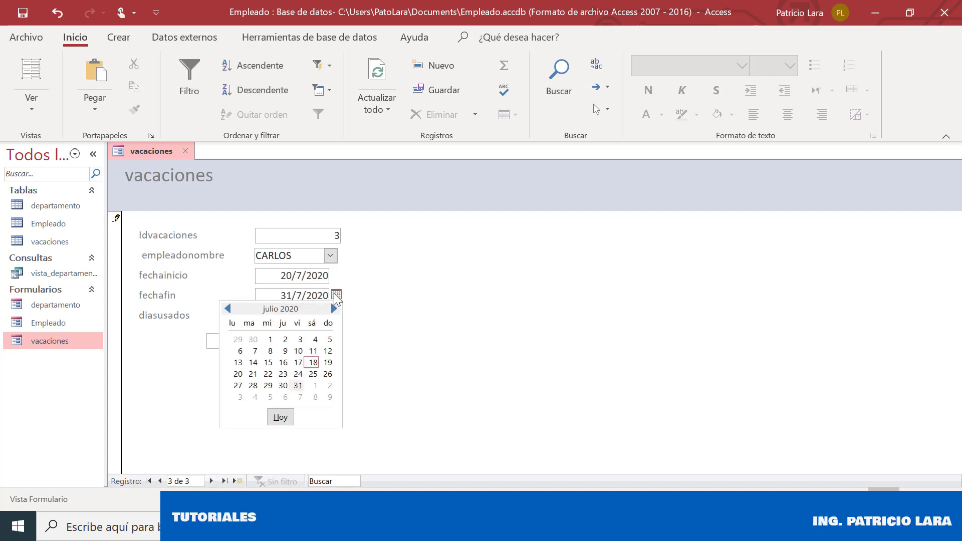
left_click(283, 385)
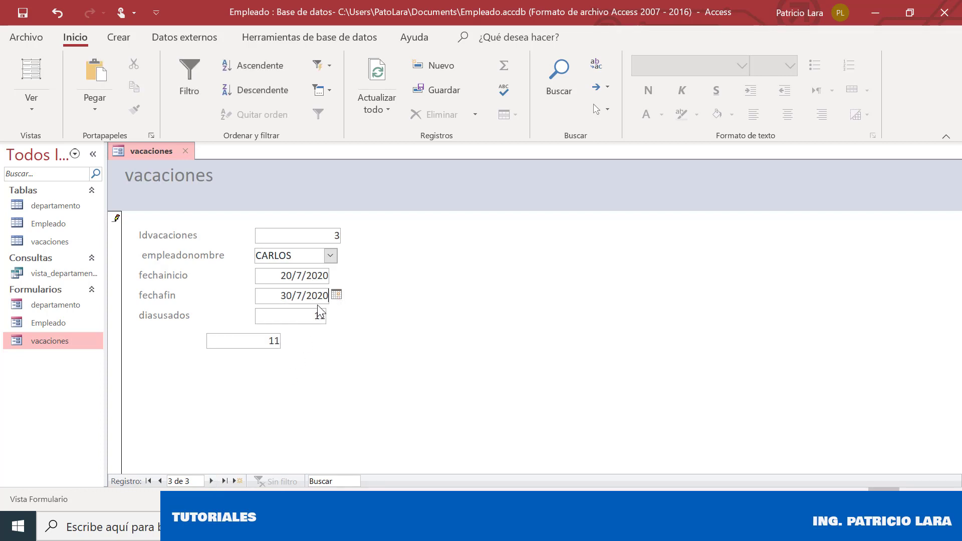
left_click(311, 313)
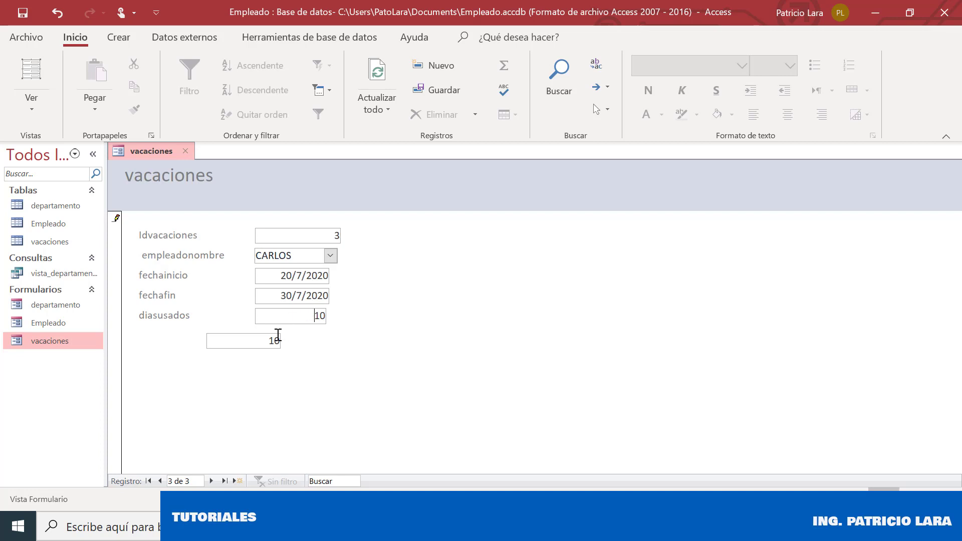
Cycle through the three records to verify the values, then start new record 4
left_click(160, 481)
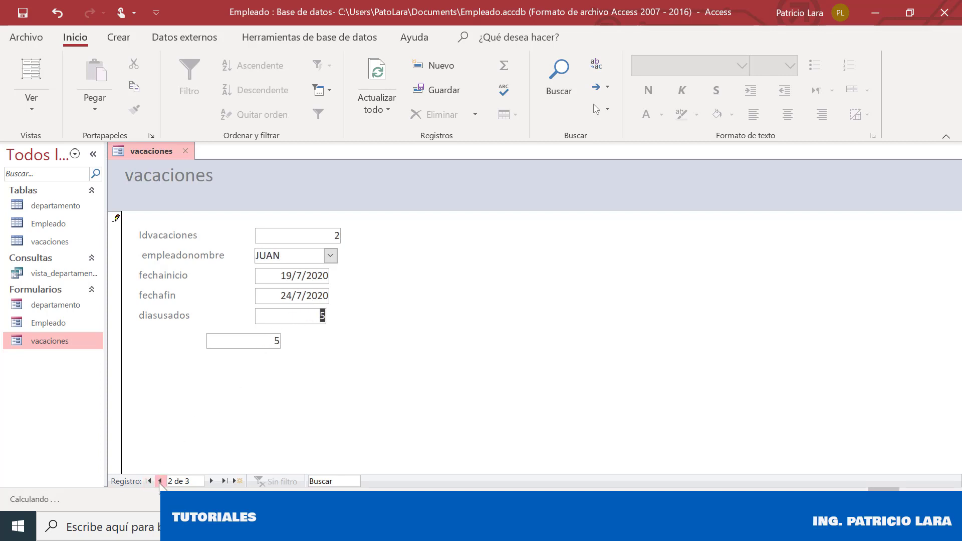
left_click(160, 481)
left_click(210, 480)
left_click(210, 480)
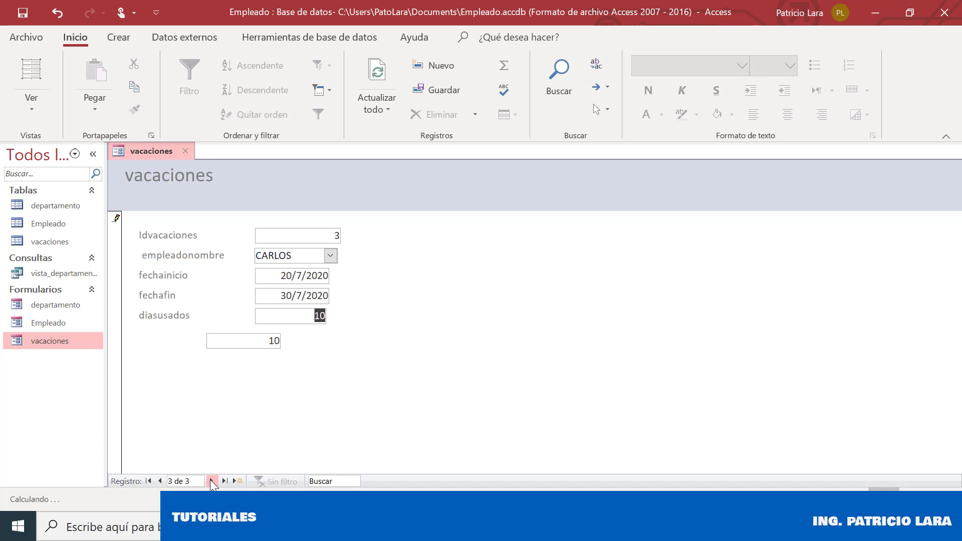
left_click(160, 481)
left_click(160, 481)
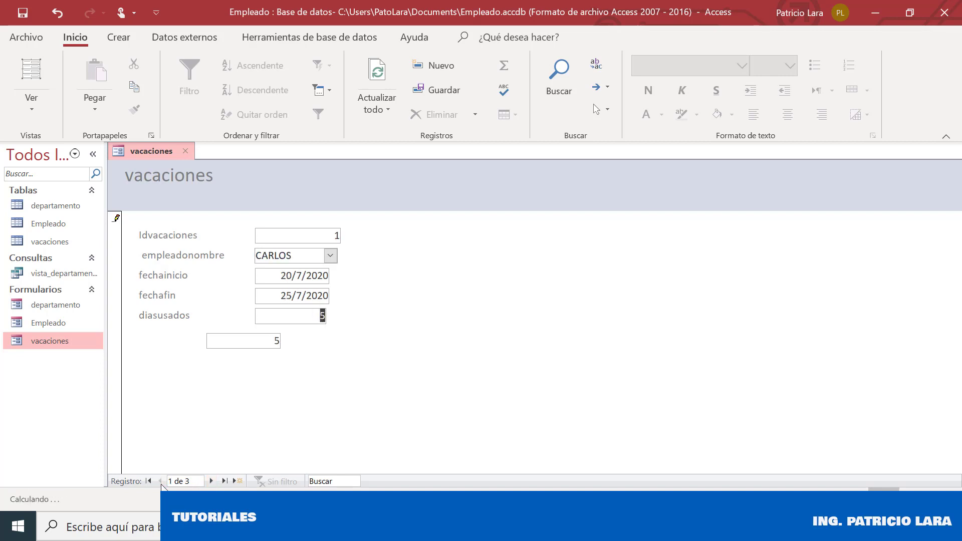
left_click(213, 481)
left_click(212, 481)
left_click(213, 480)
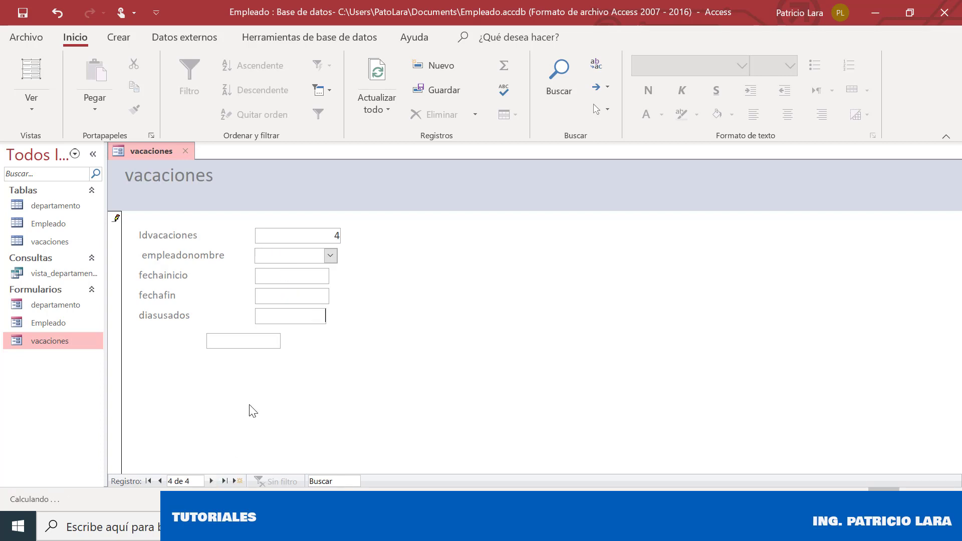
Choose the second employee and set the start date to 3/8/2020
left_click(331, 257)
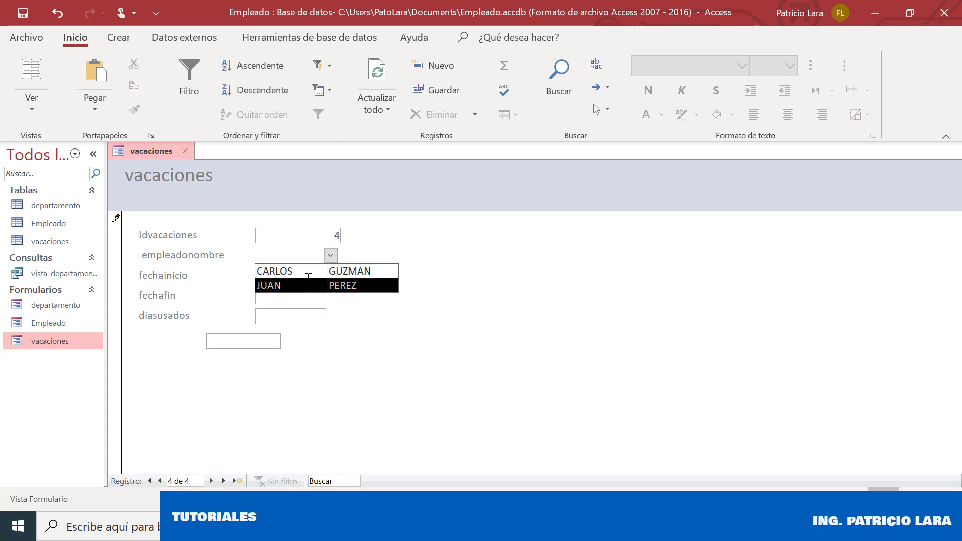
left_click(306, 286)
left_click(336, 276)
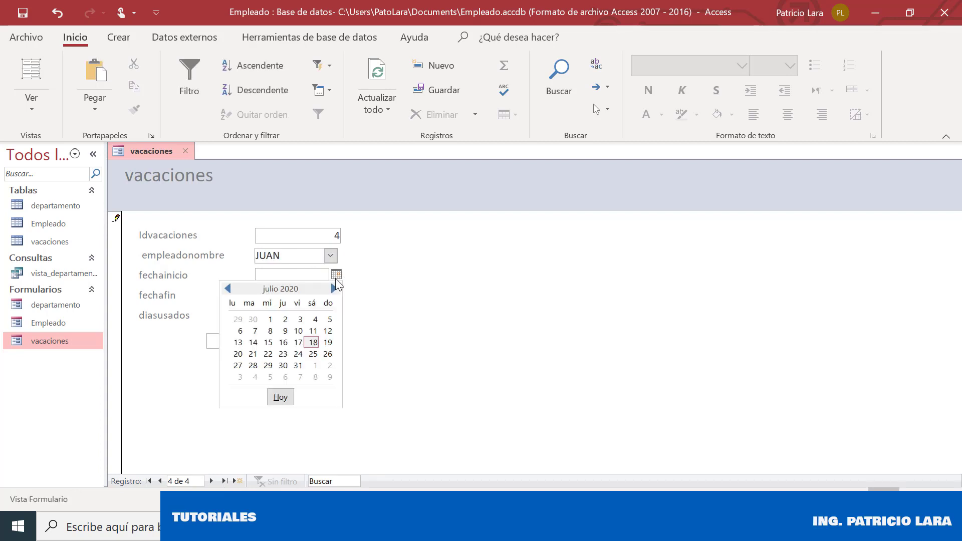
left_click(333, 290)
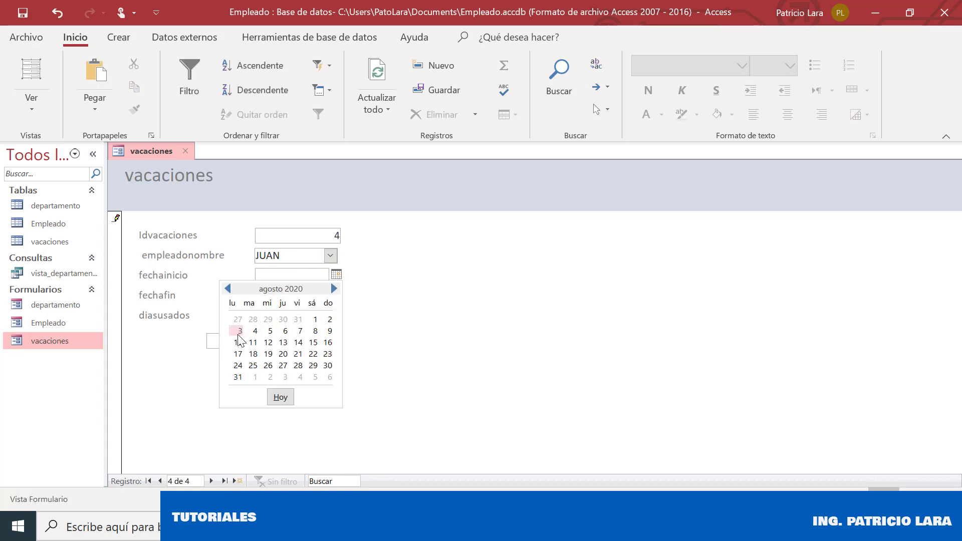
left_click(239, 331)
Set the end date to 10/8/2020, giving 7 days used
left_click(307, 296)
left_click(336, 295)
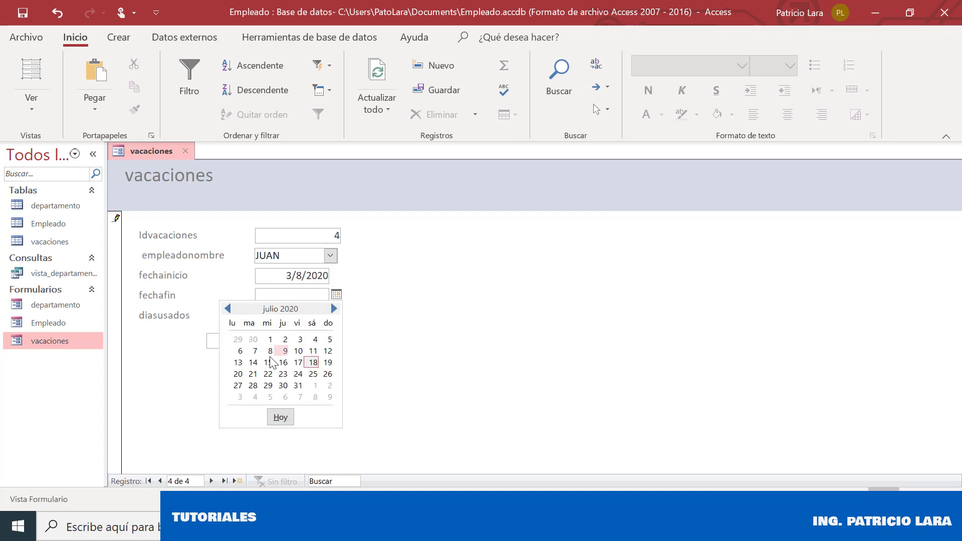
left_click(238, 362)
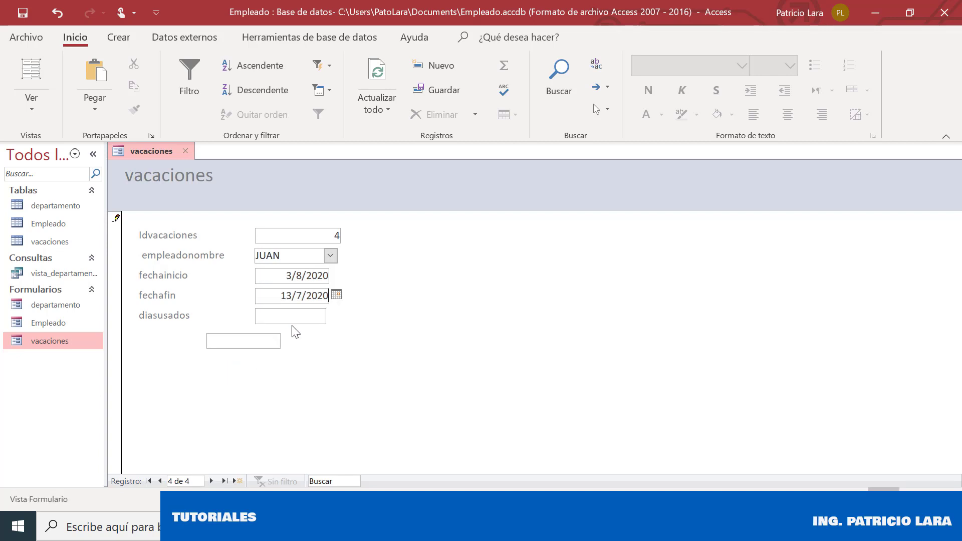
left_click(307, 298)
left_click(336, 295)
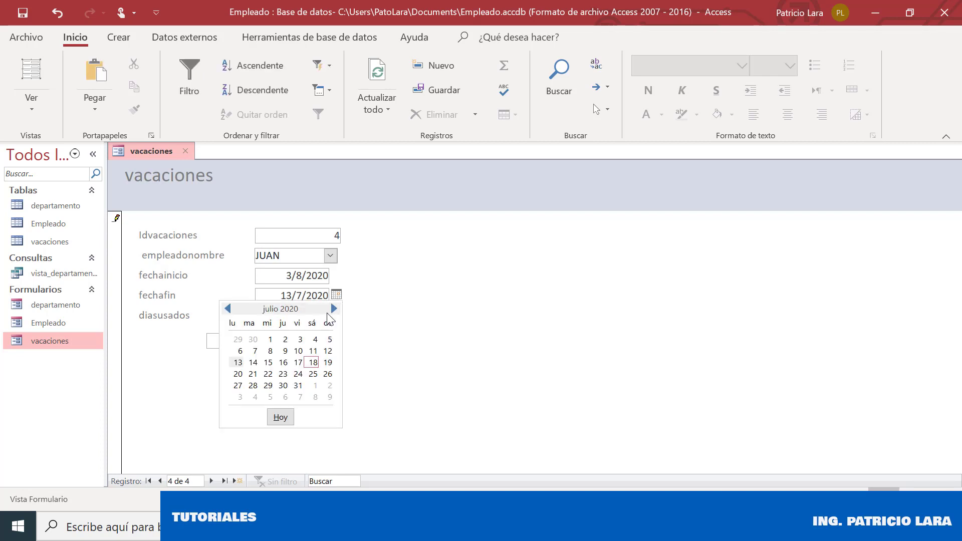
left_click(334, 308)
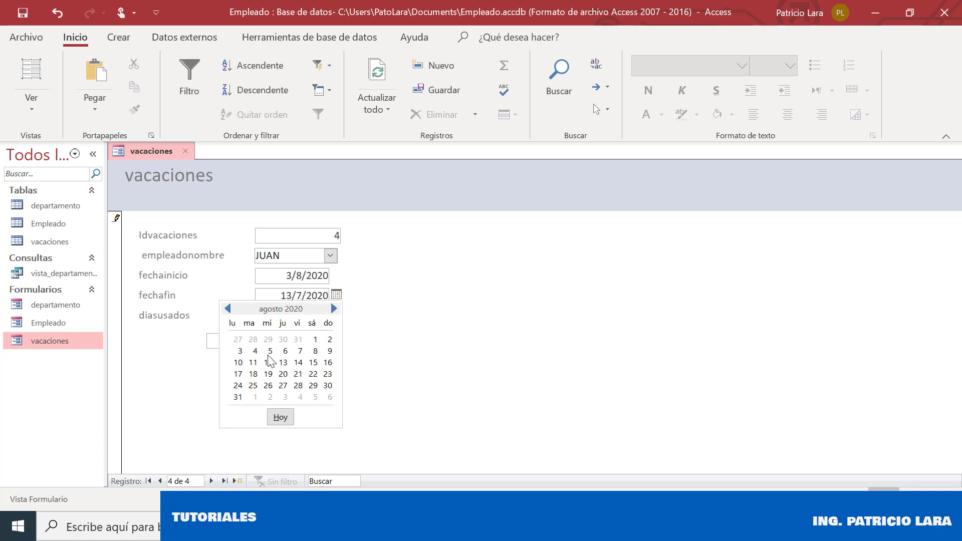
left_click(242, 371)
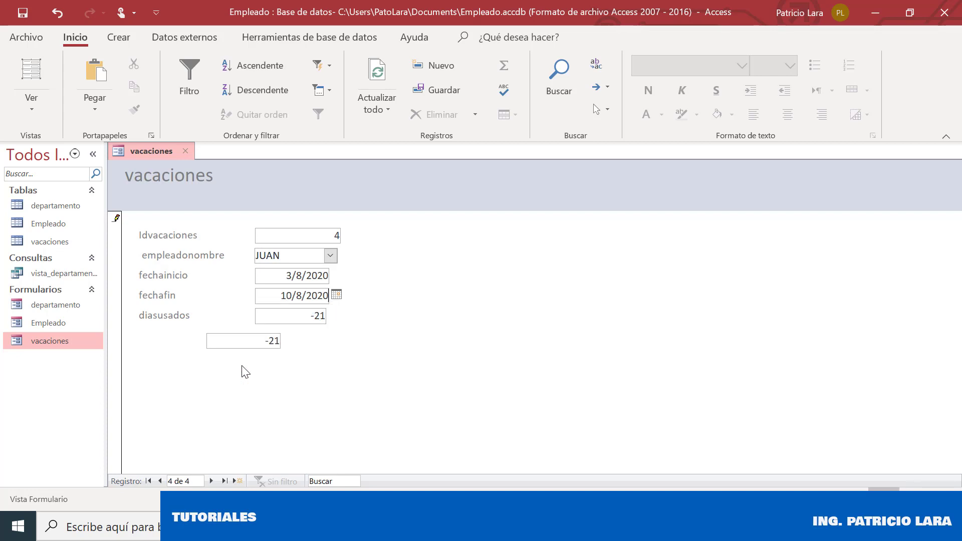
left_click(316, 316)
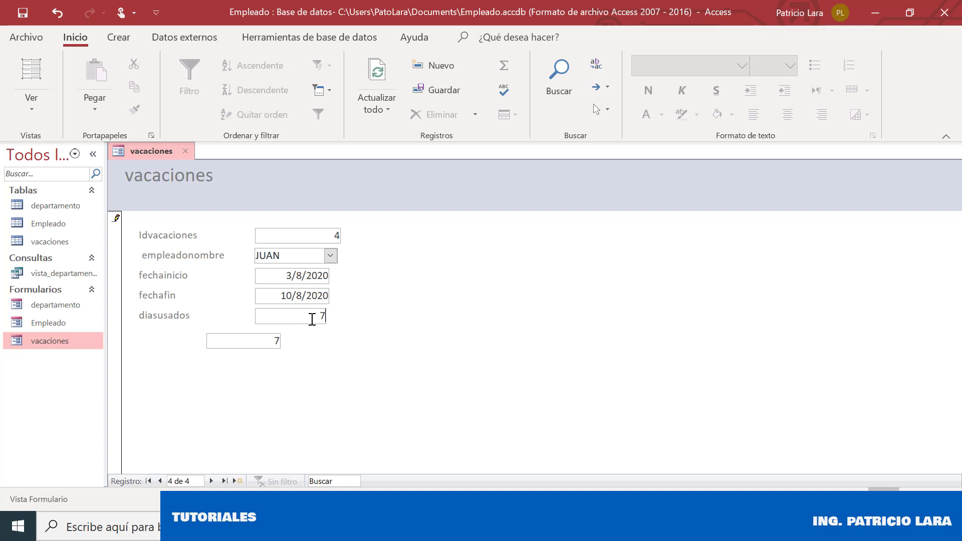
Try editing the read-only days-used value, then save the record
key("BackSpace")
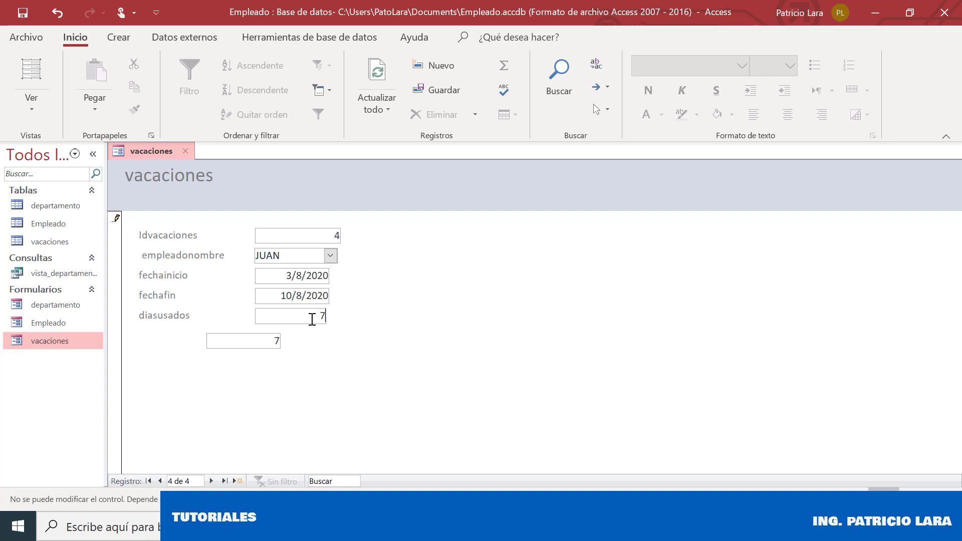
key("Left")
key("Delete")
left_click(269, 344)
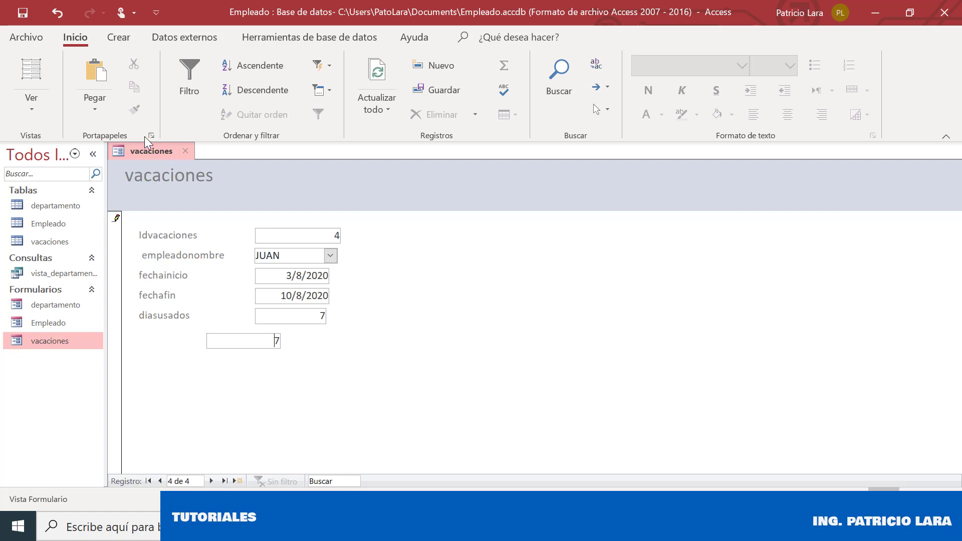
left_click(23, 11)
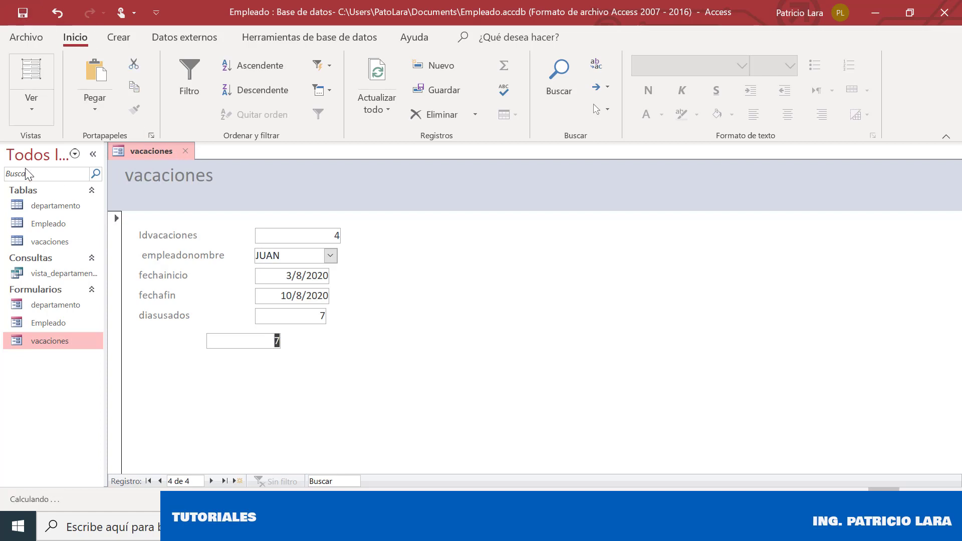
Open the vacaciones table to check each record's days used, then close it
double_click(54, 242)
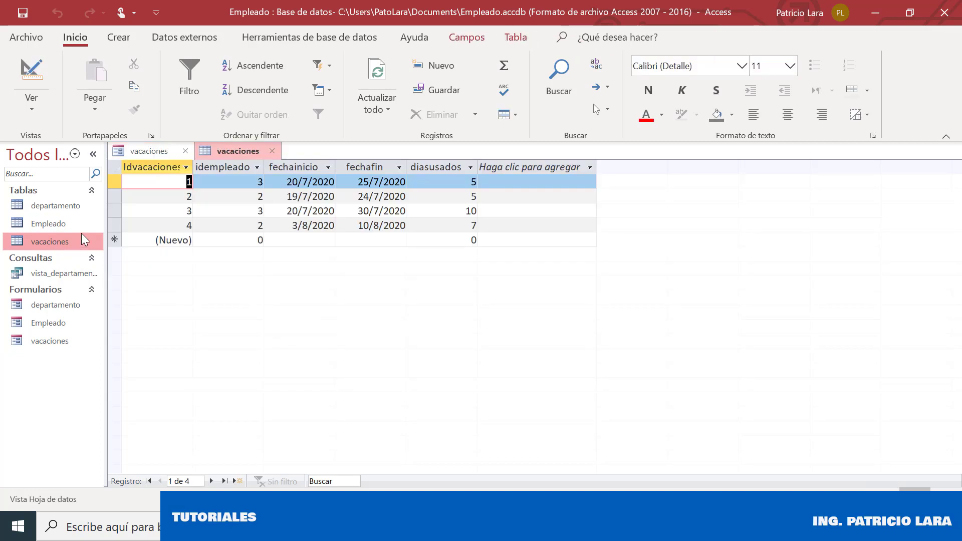
left_click(435, 211)
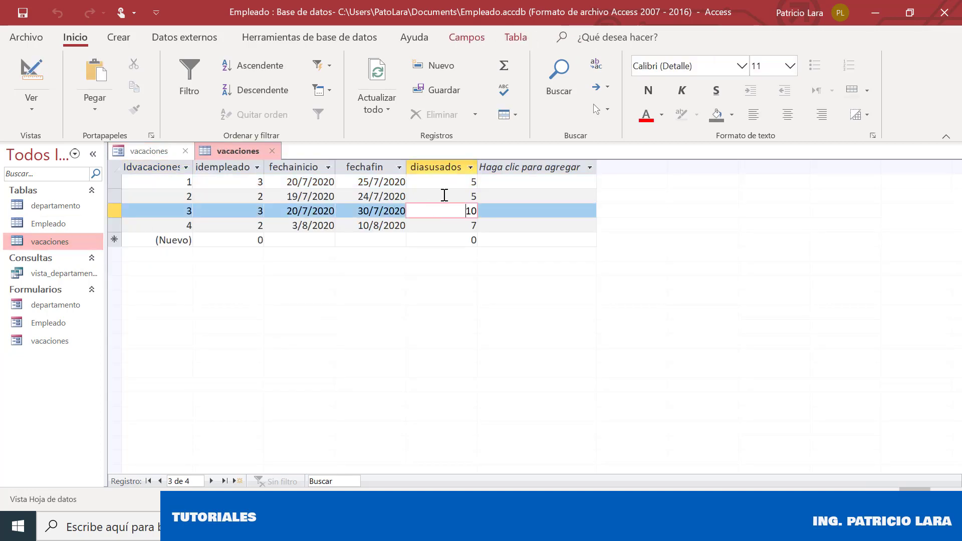
left_click(445, 197)
left_click(441, 237)
left_click(444, 226)
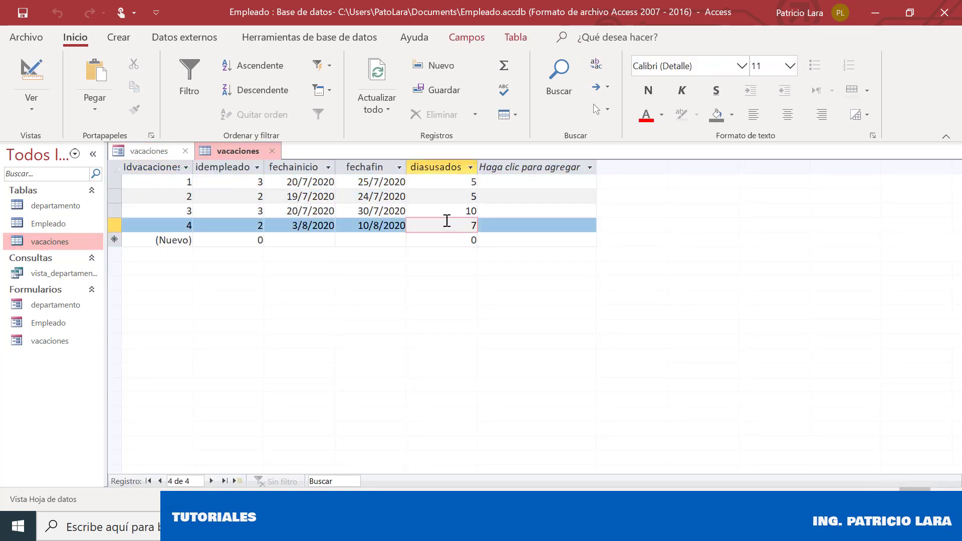
left_click(450, 212)
left_click(452, 197)
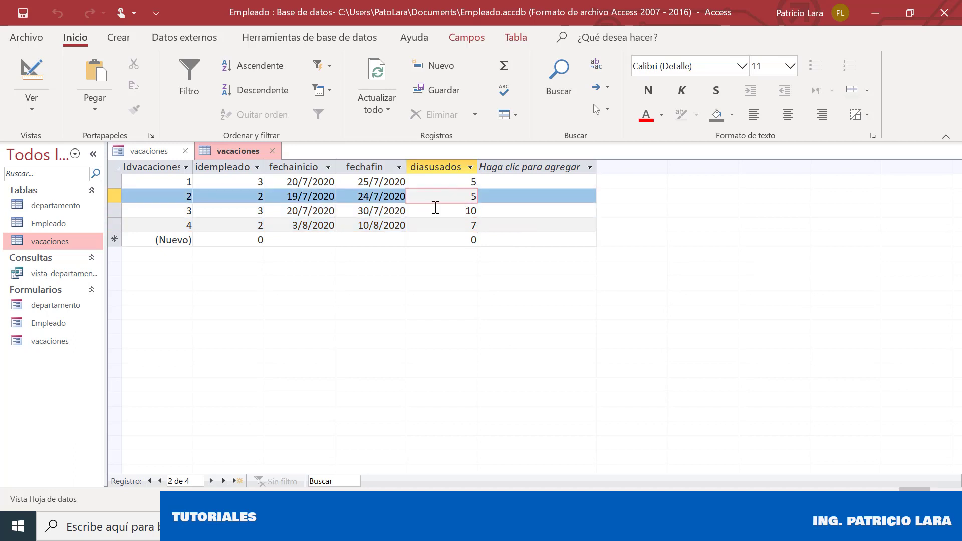
left_click(270, 150)
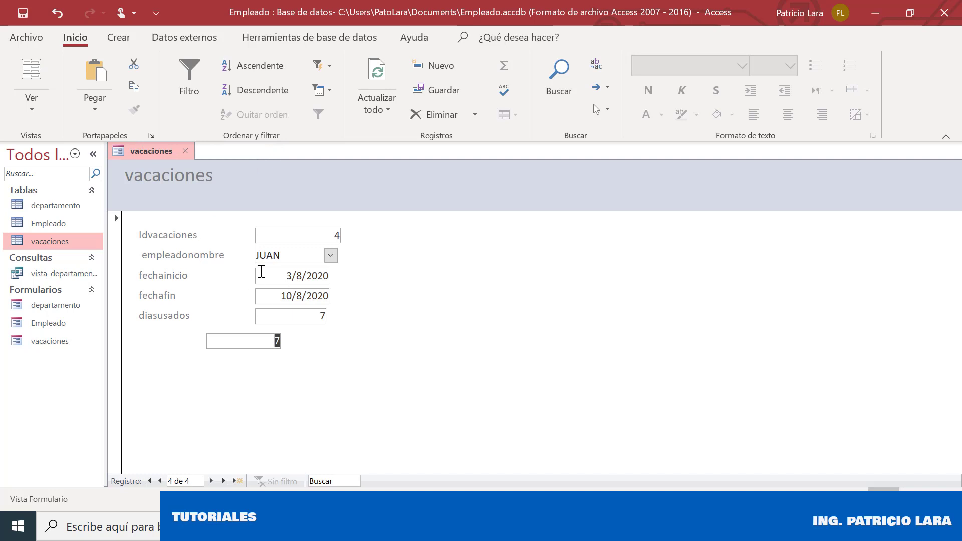
In Vista Diseño set the lower days-used box's Visible to No, then return to Vista Formulario
right_click(146, 158)
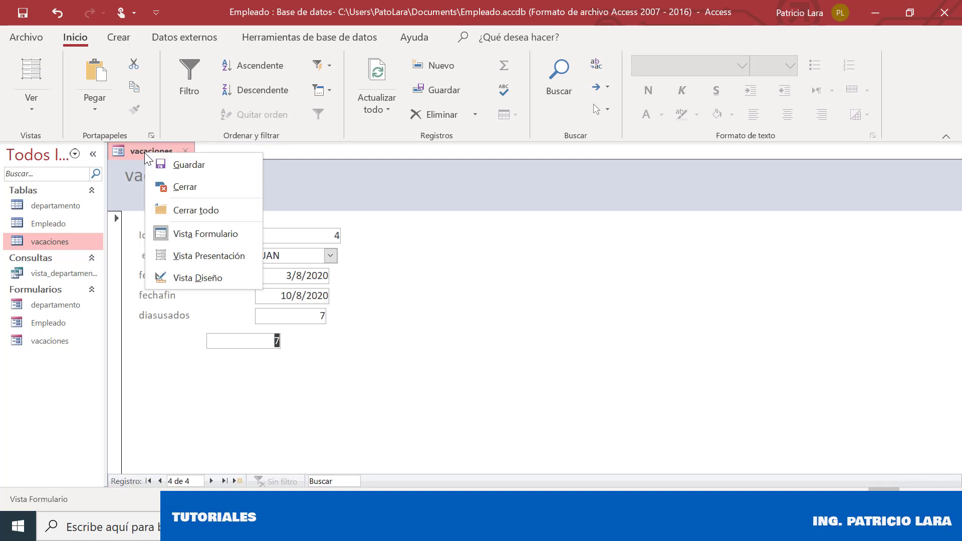
left_click(197, 278)
left_click(307, 383)
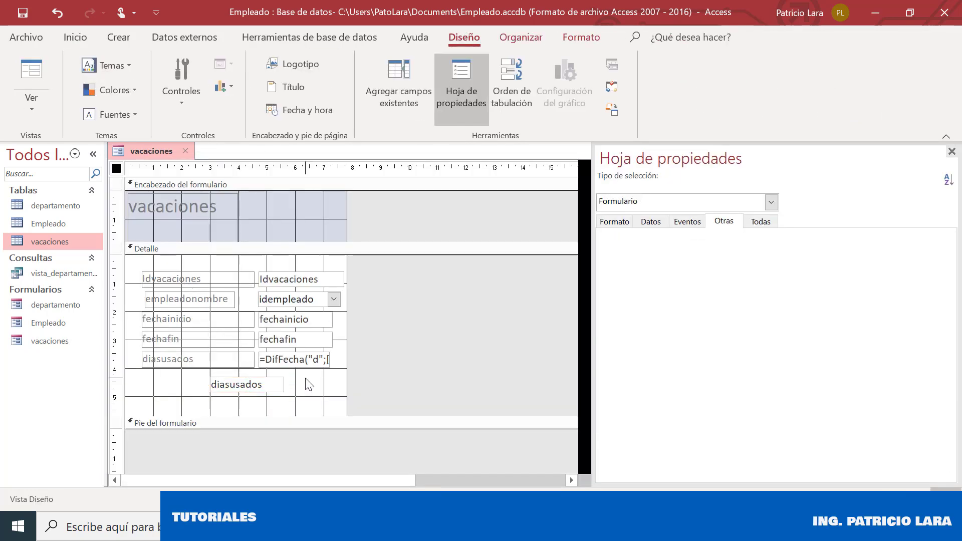
left_click(266, 380)
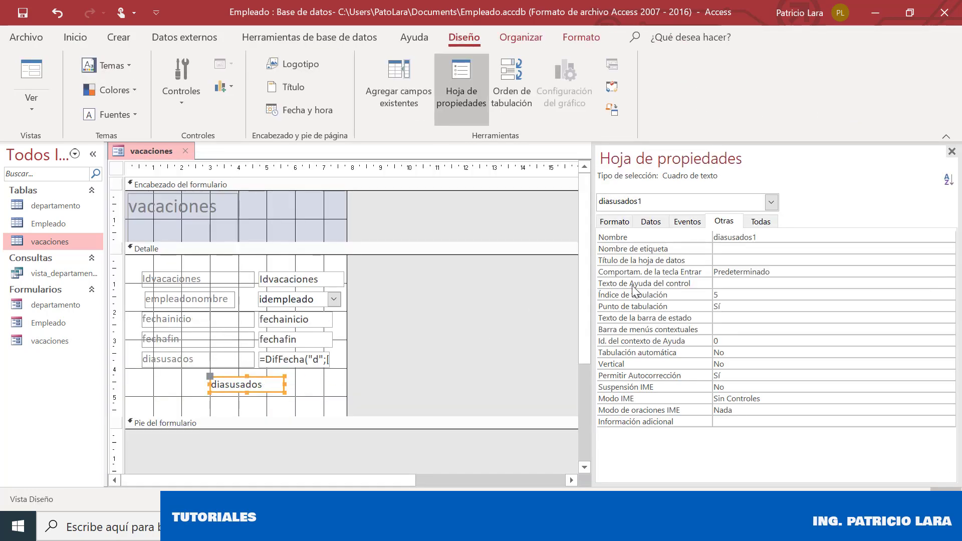
left_click(616, 225)
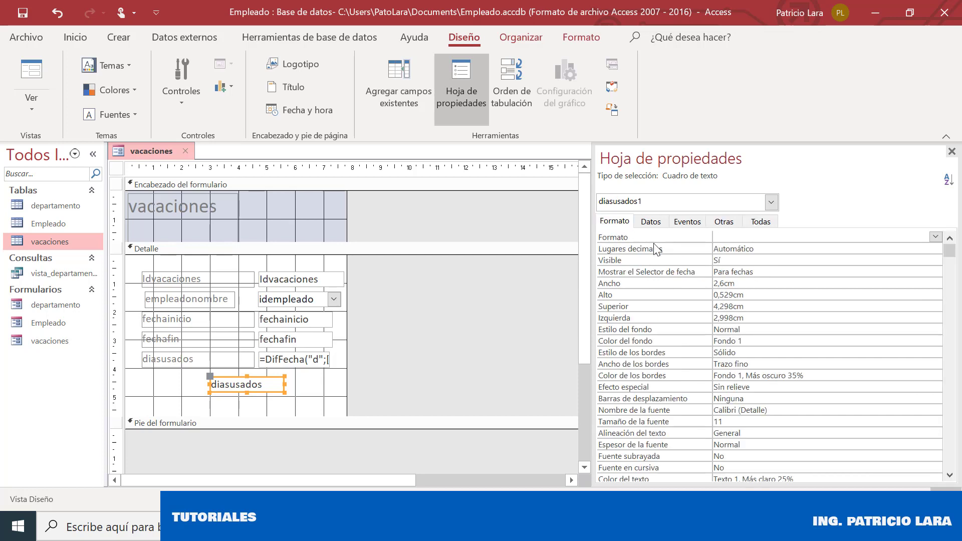
left_click(718, 260)
double_click(718, 260)
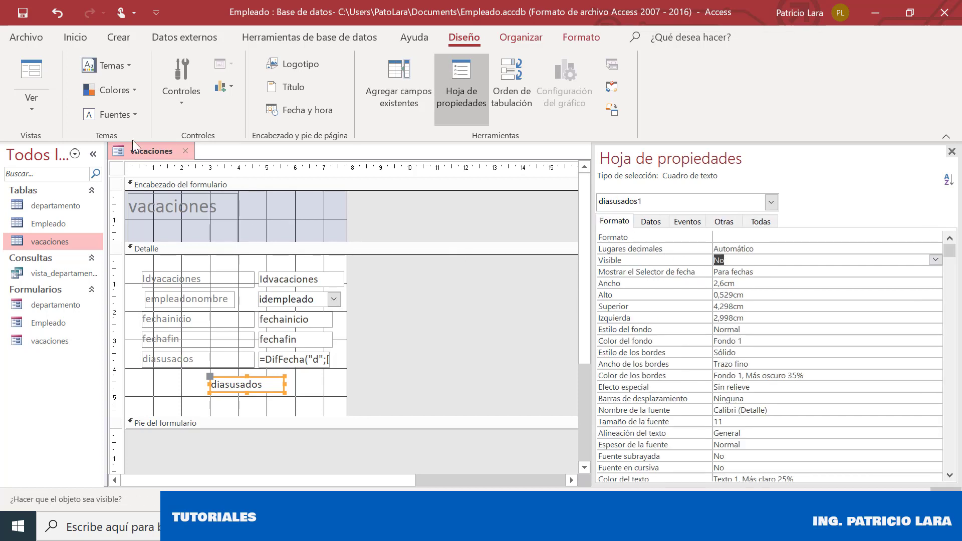
right_click(186, 164)
left_click(210, 241)
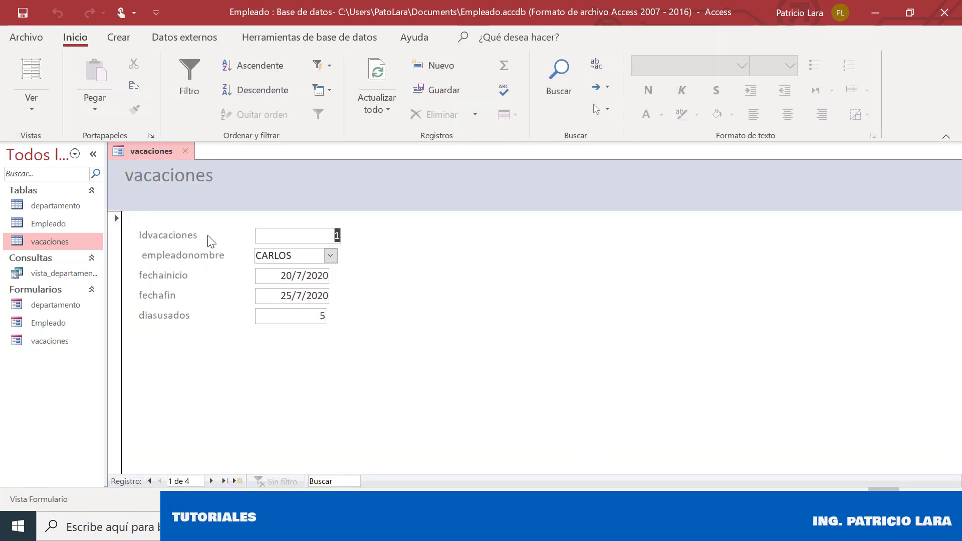
Change record 1's fechafin to 23/7/2020 so diasusados shows 3, save, and close the vacaciones form
left_click(286, 296)
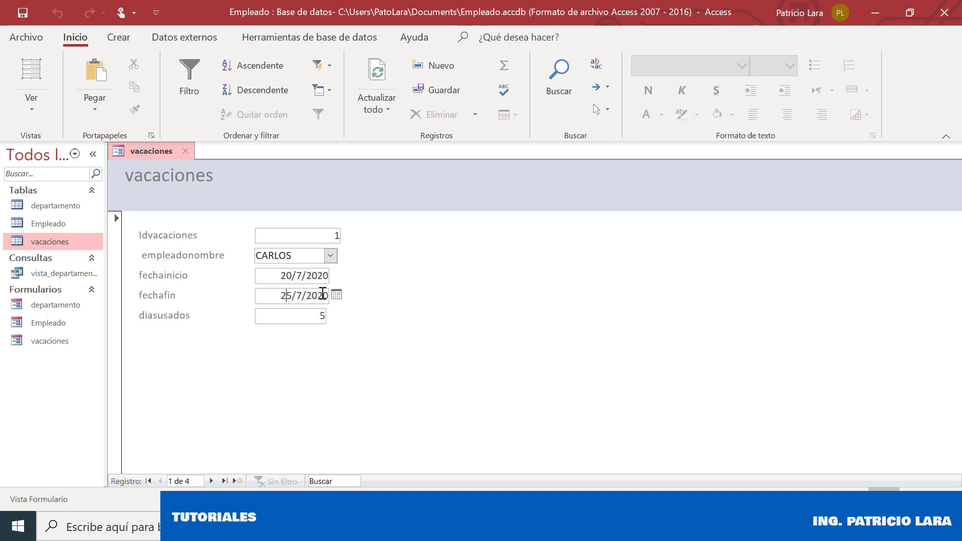
left_click(337, 295)
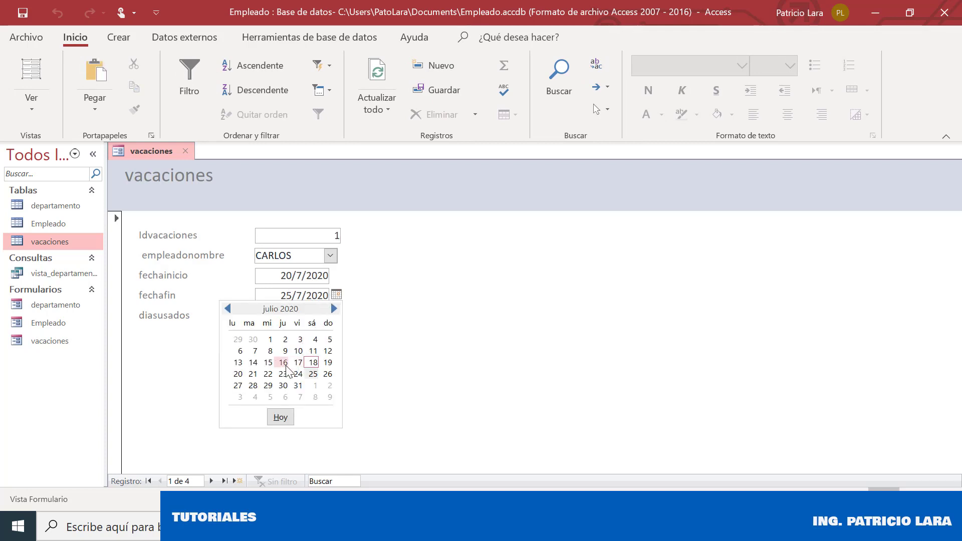
left_click(283, 363)
left_click(310, 316)
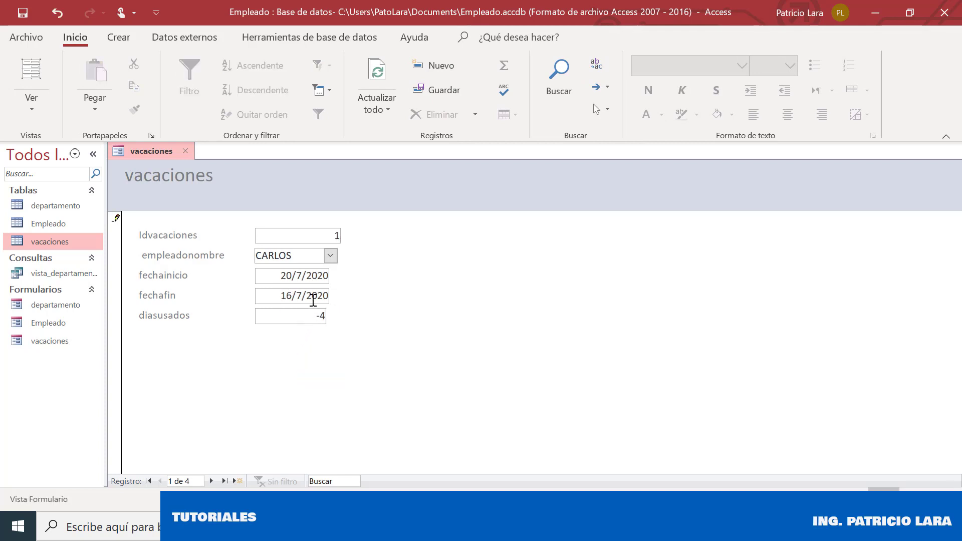
left_click(310, 296)
left_click(336, 294)
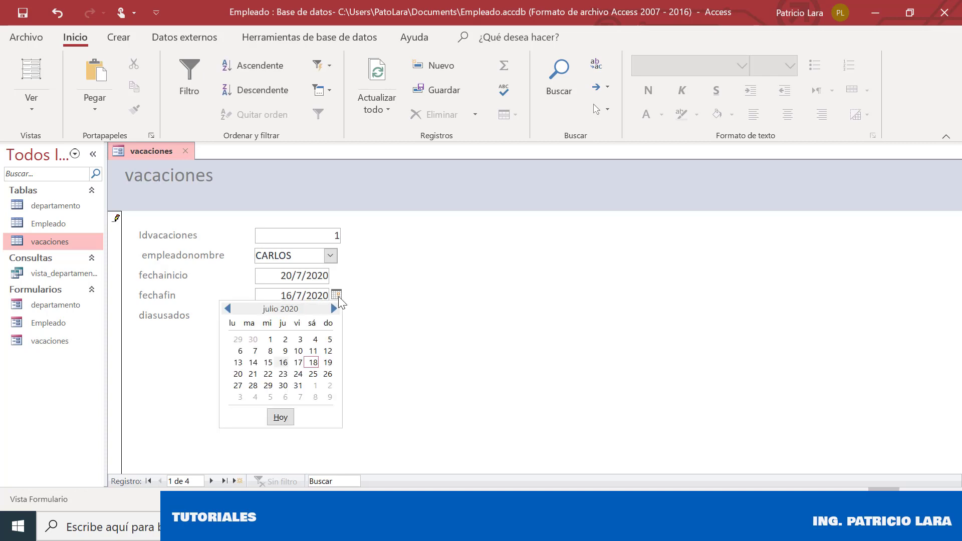
left_click(284, 374)
left_click(310, 318)
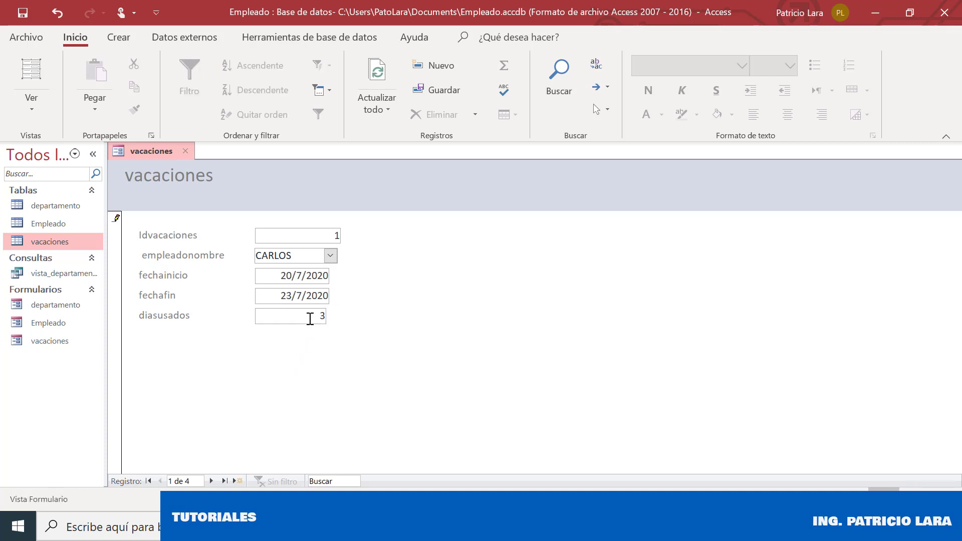
left_click(22, 14)
left_click(183, 151)
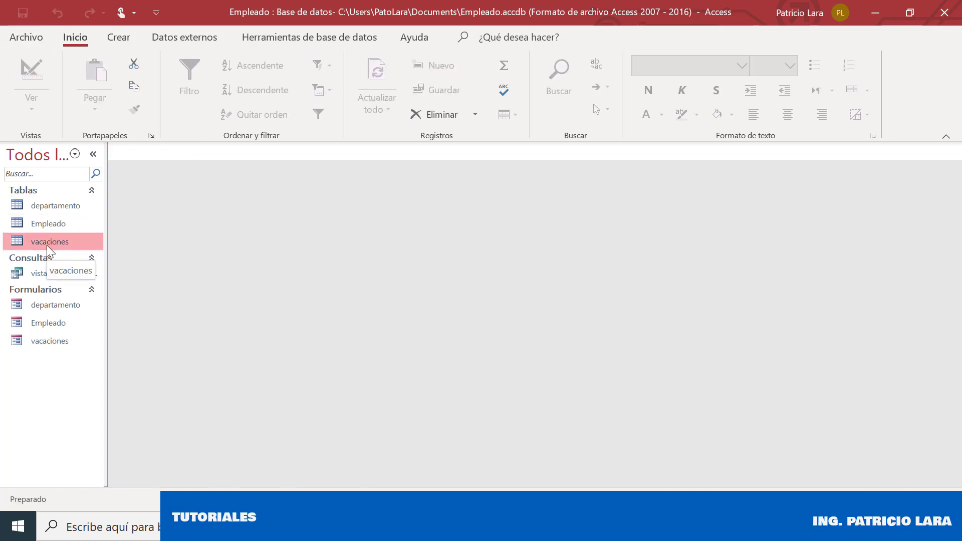
double_click(47, 245)
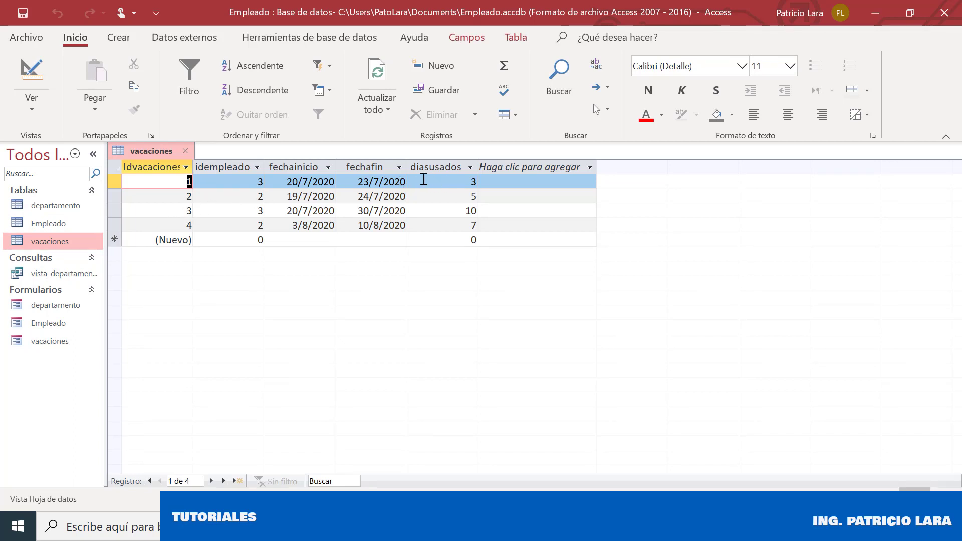
left_click(186, 152)
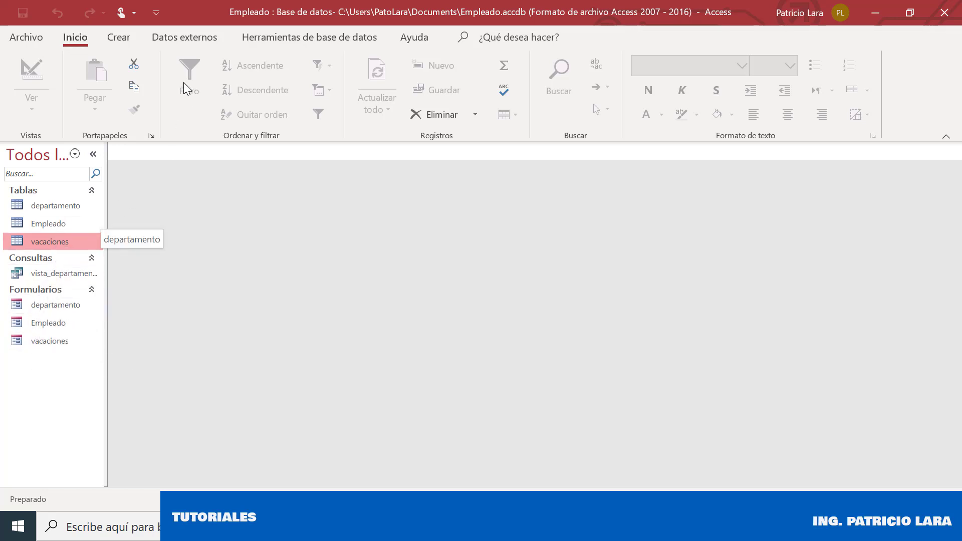
Start the Form Wizard from Crear, check the vacaciones table in Tablas/Consultas, then cancel the wizard
left_click(133, 41)
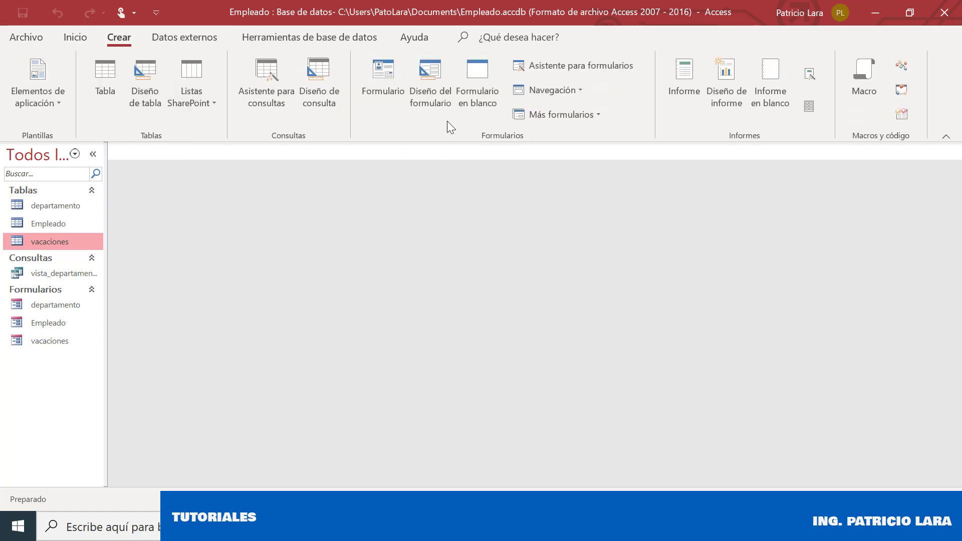
left_click(569, 65)
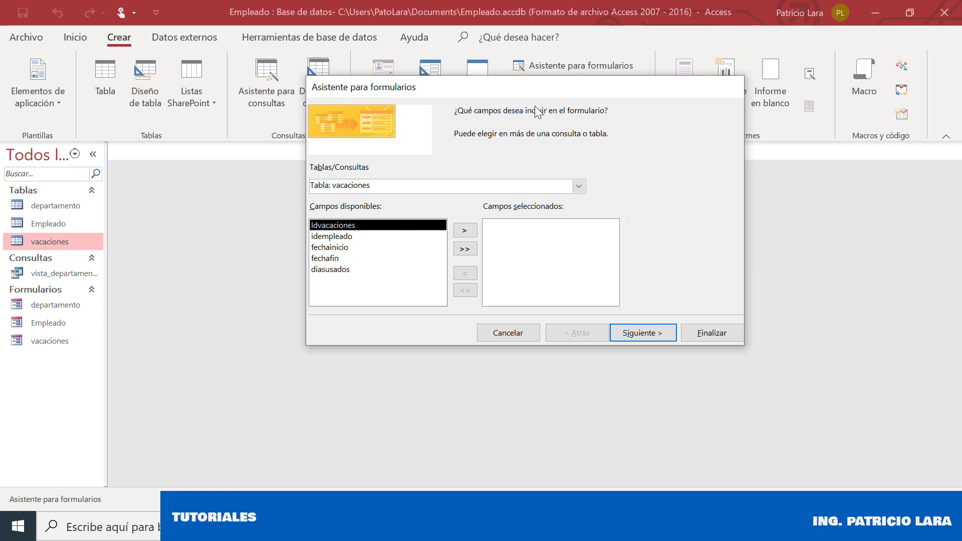
left_click(578, 192)
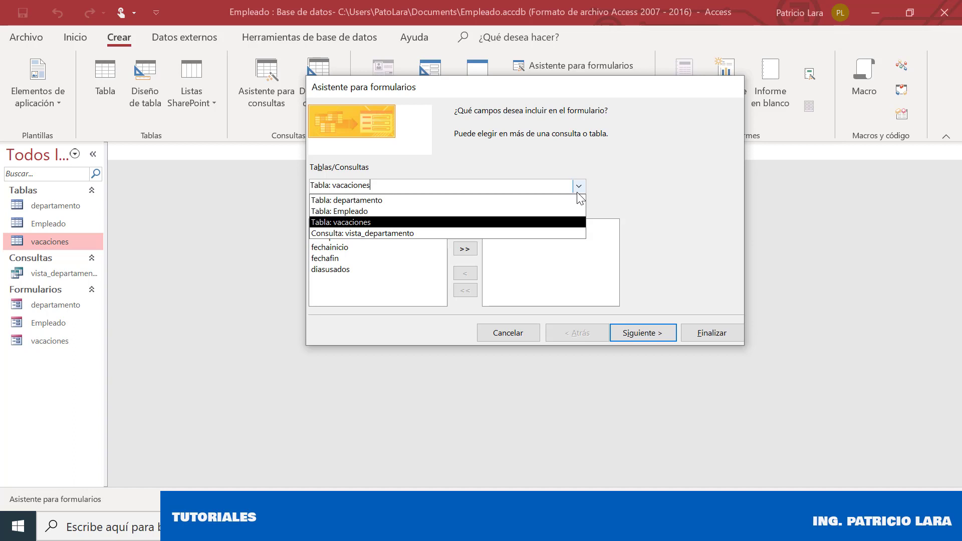
left_click(443, 155)
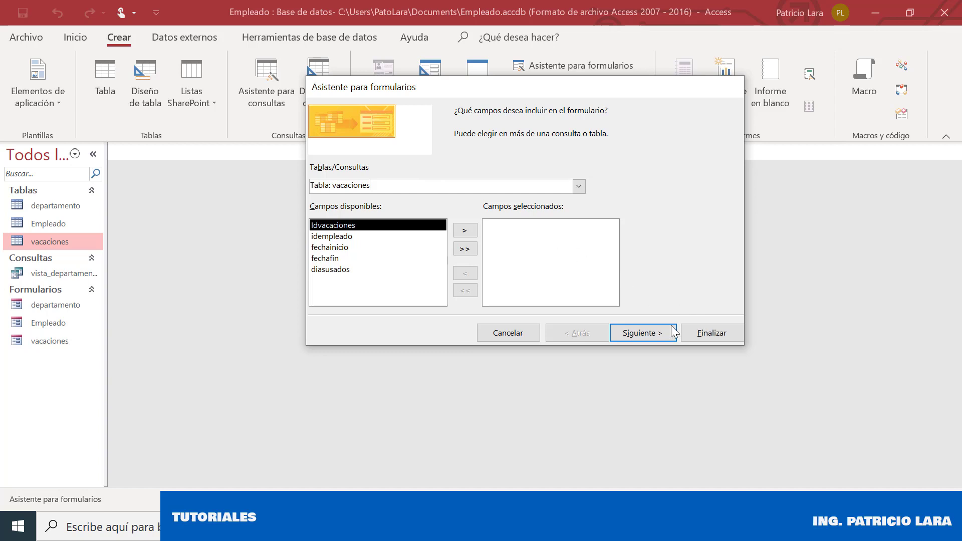
left_click(489, 333)
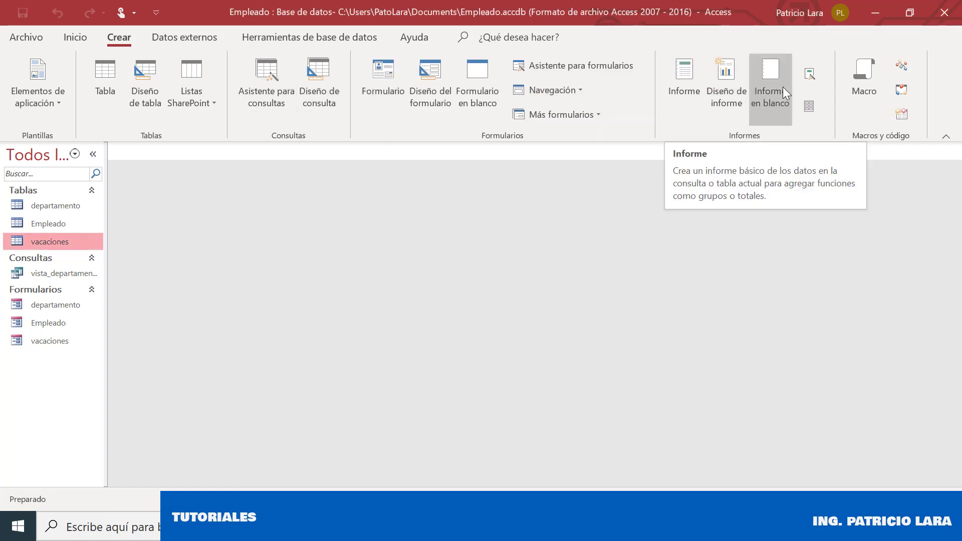
Start the Report Wizard and add iddepartamento and departamentonombre from the departamento table
left_click(810, 75)
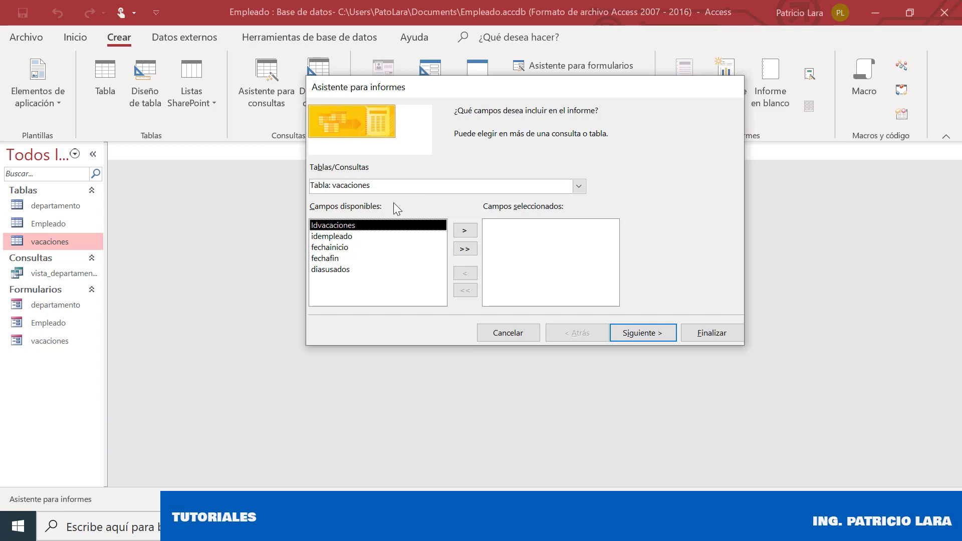
left_click(579, 186)
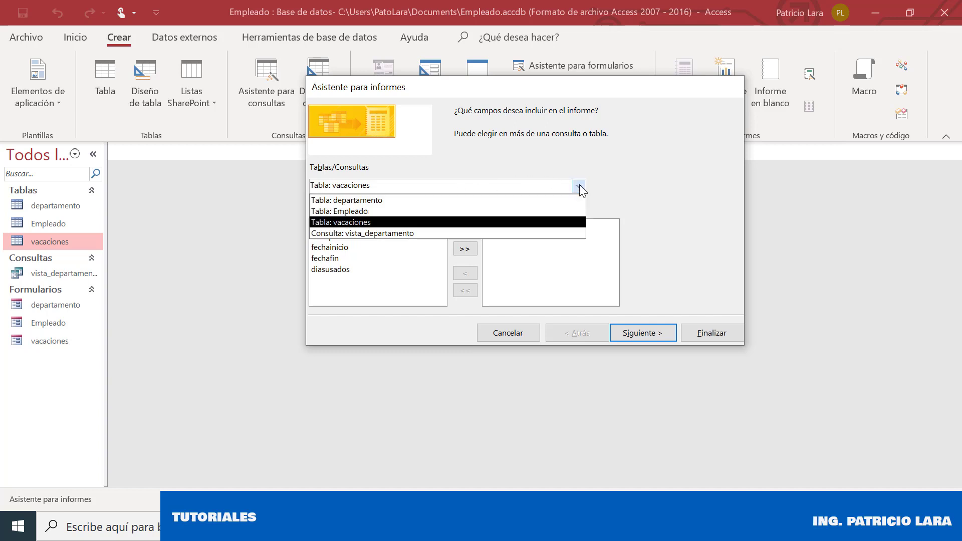
left_click(361, 201)
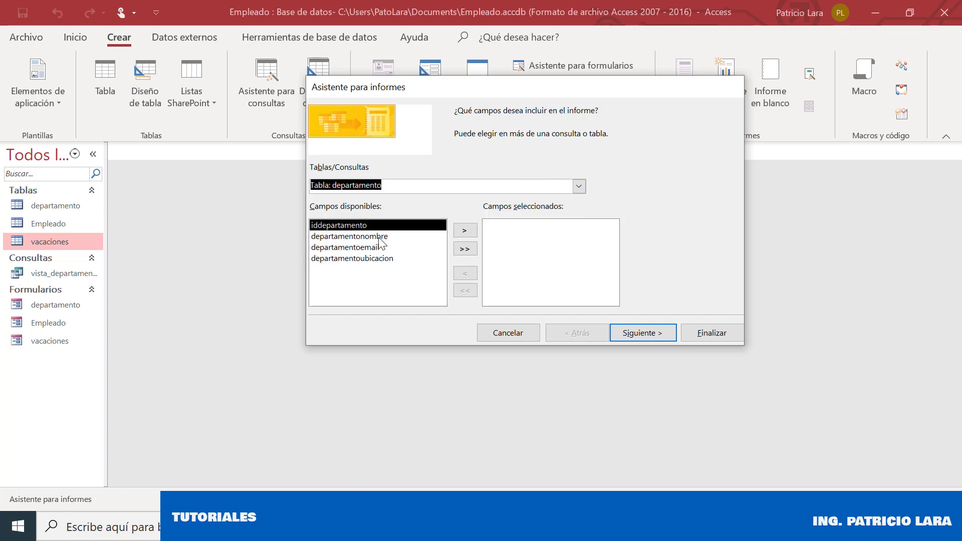
left_click(465, 231)
left_click(465, 230)
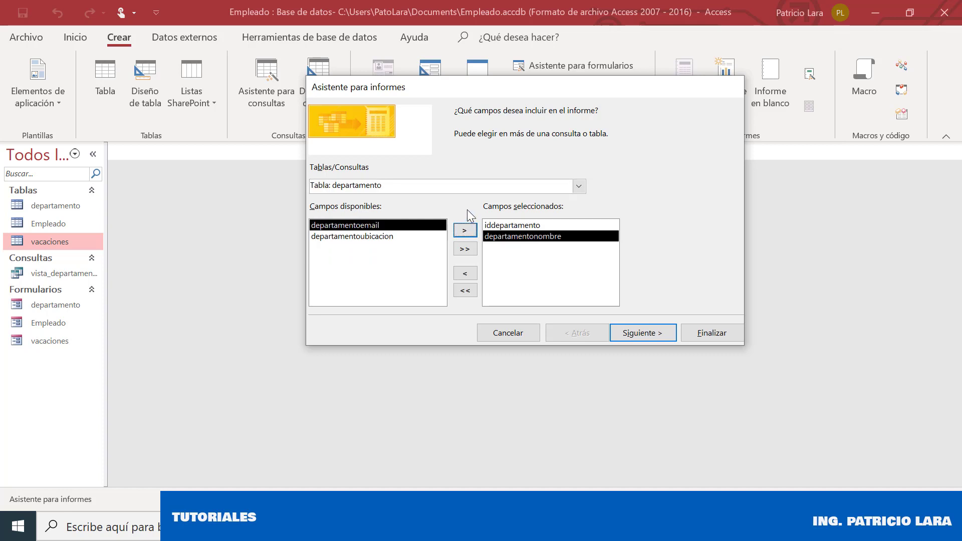
Add empleadonombre and empleadoapellido from the Empleado table
left_click(558, 185)
left_click(396, 211)
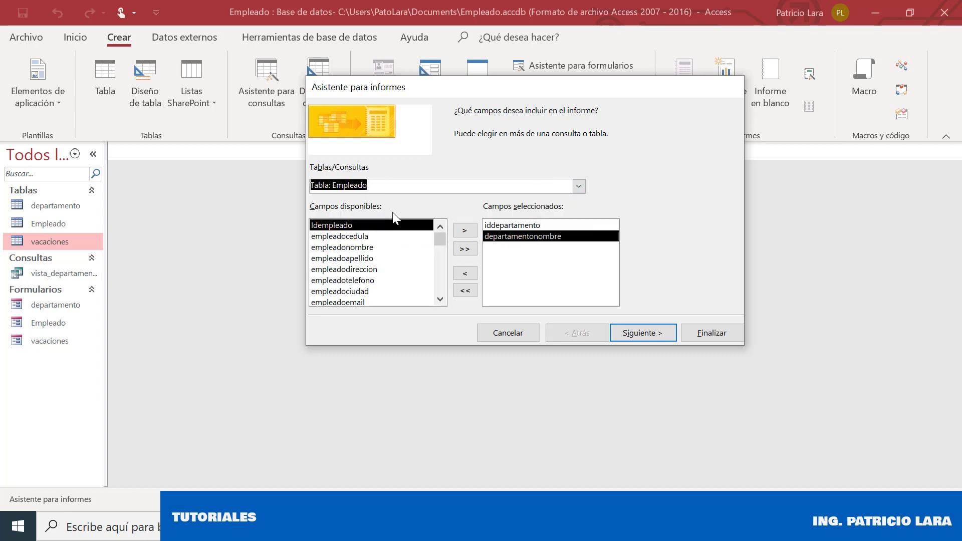
left_click(371, 247)
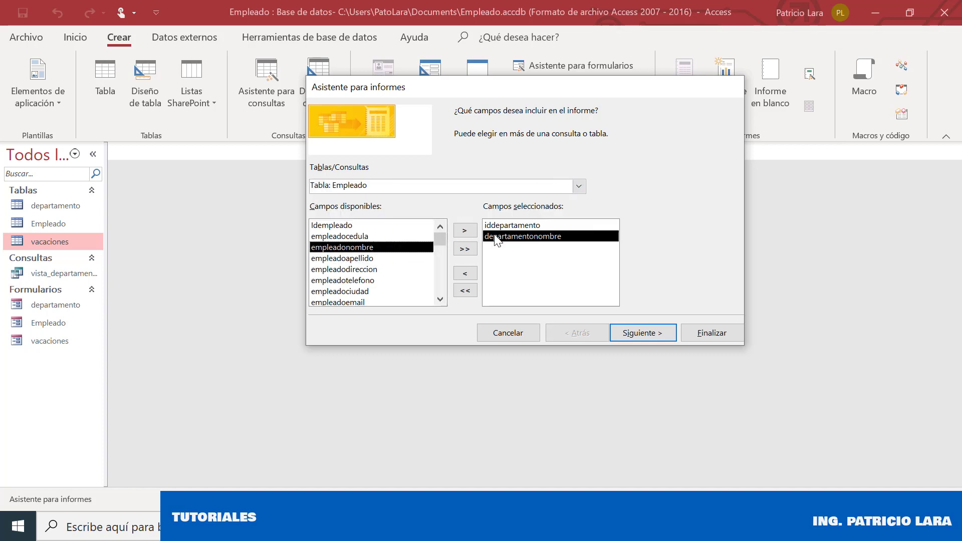
left_click(464, 230)
left_click(465, 230)
Add fechainicio, fechafin and diasusados from the vacaciones table and continue
left_click(579, 186)
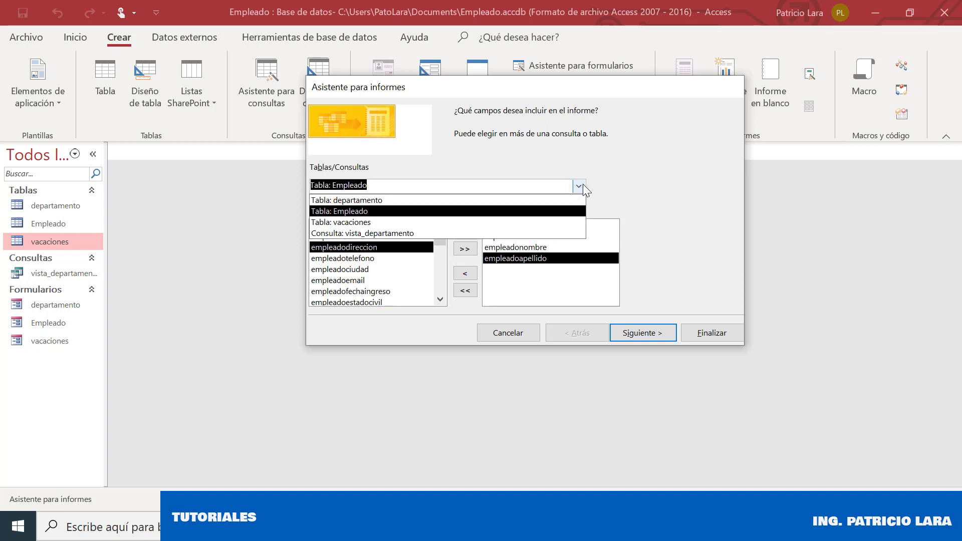
left_click(458, 222)
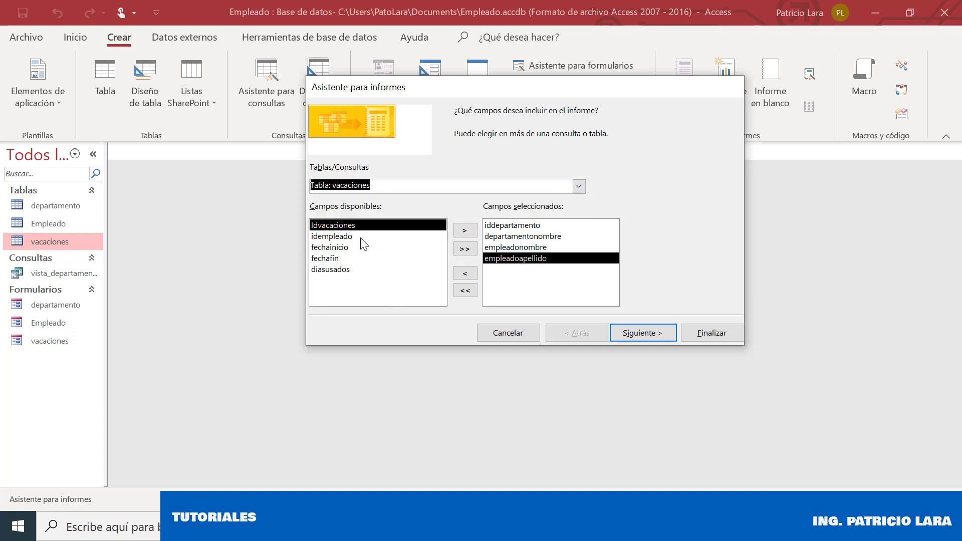
left_click(344, 248)
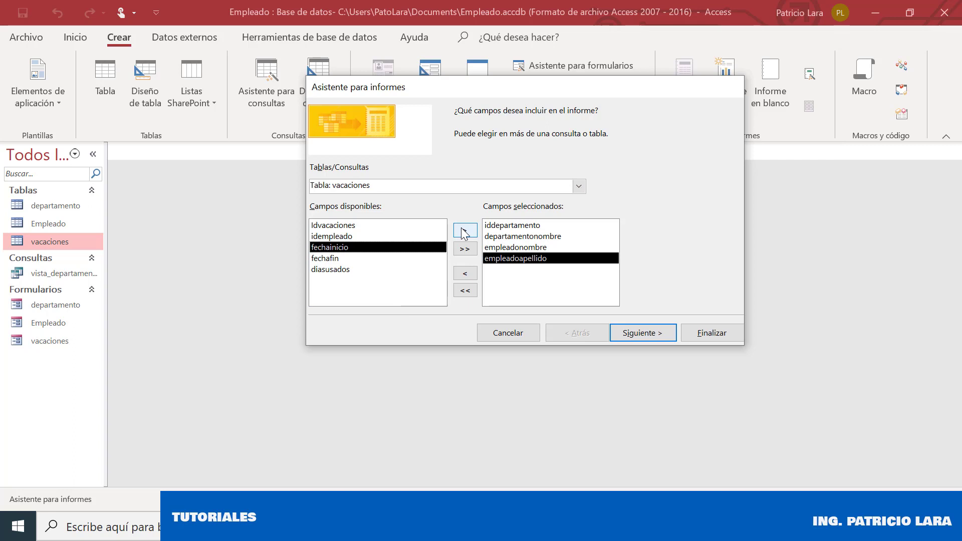
left_click(465, 231)
left_click(465, 231)
left_click(465, 232)
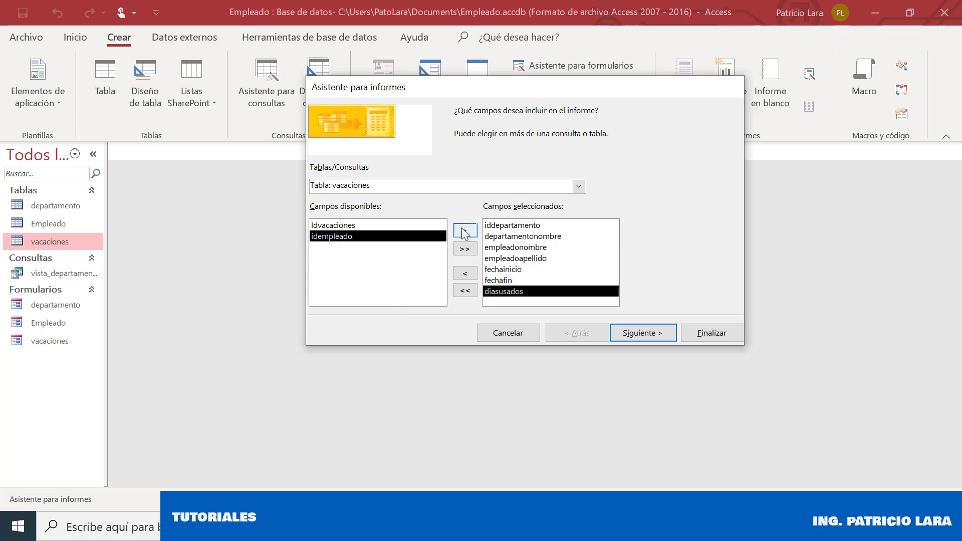
left_click(627, 336)
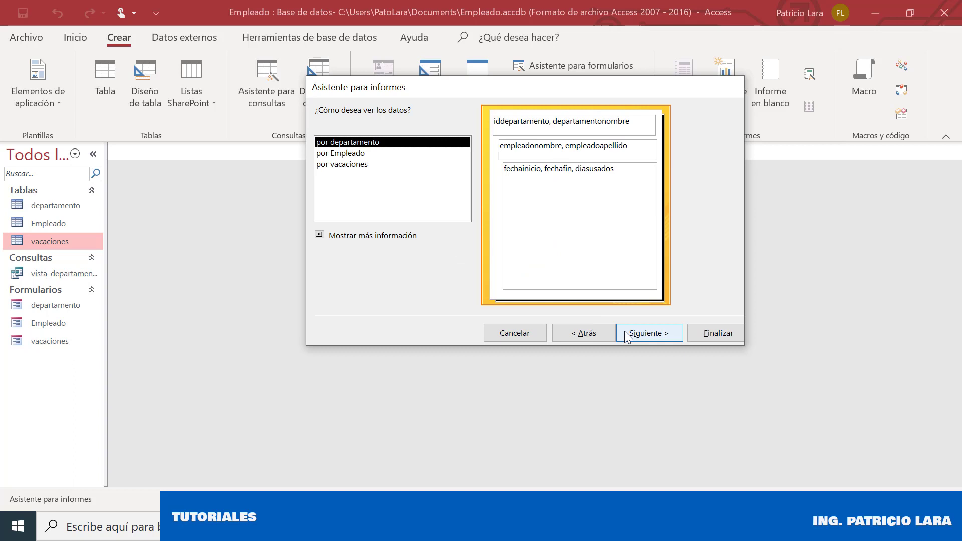
View the data by departamento and add iddepartamento as the grouping level
left_click(627, 336)
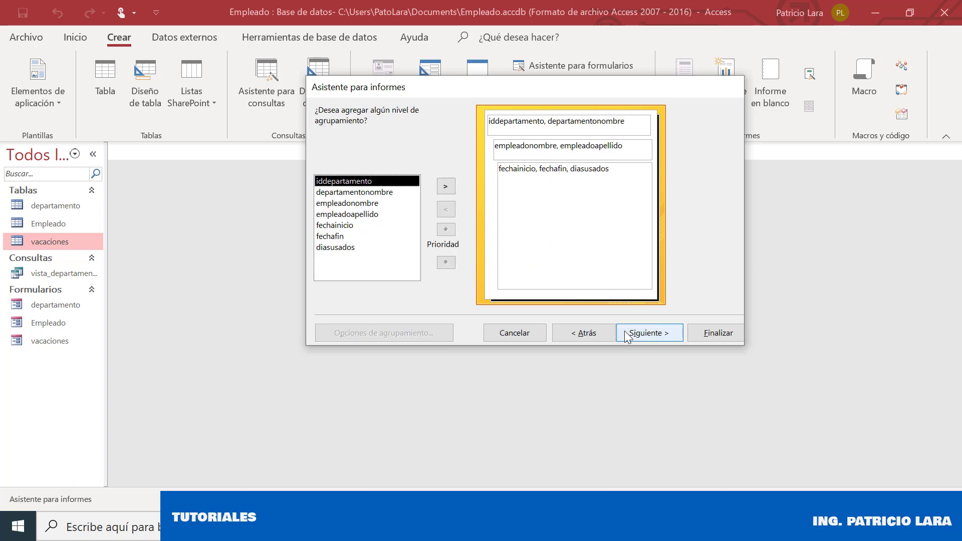
left_click(376, 193)
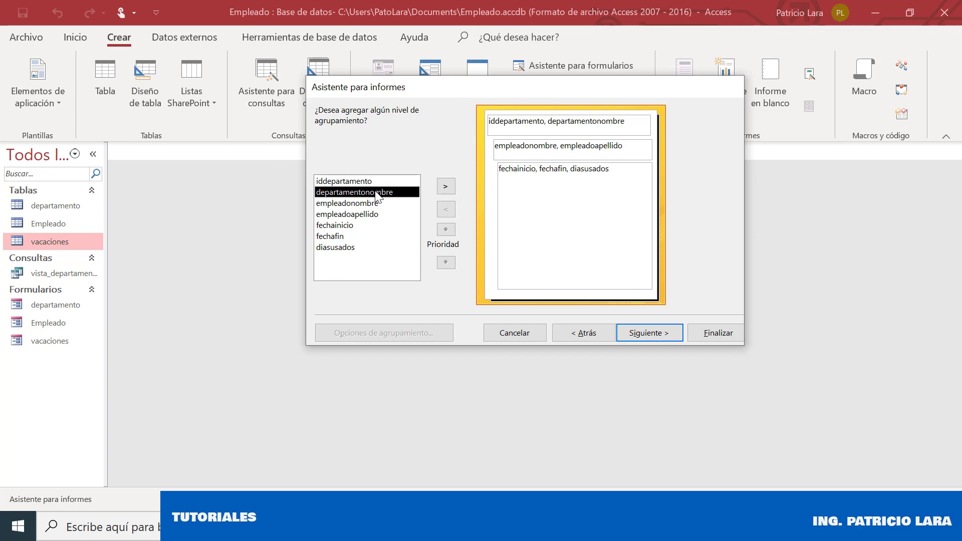
key("Up")
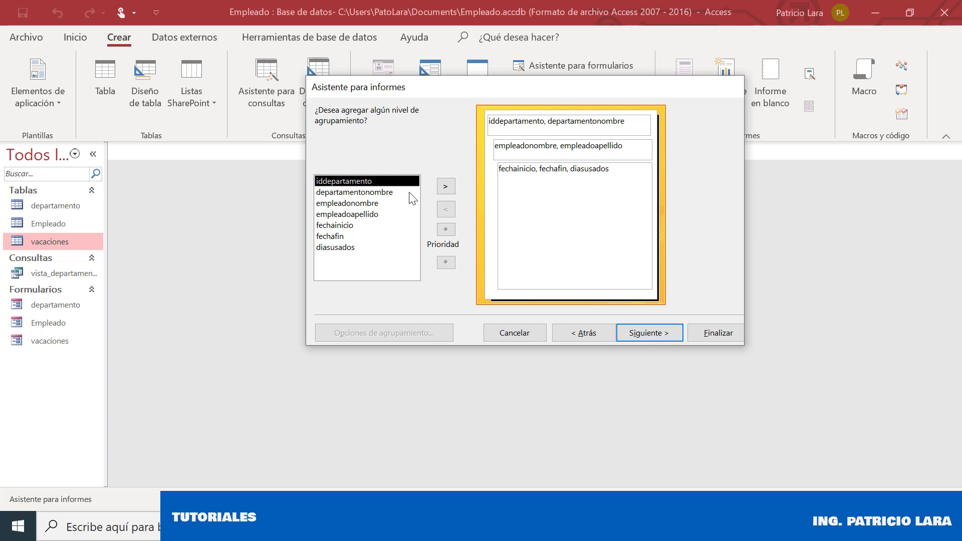
left_click(443, 189)
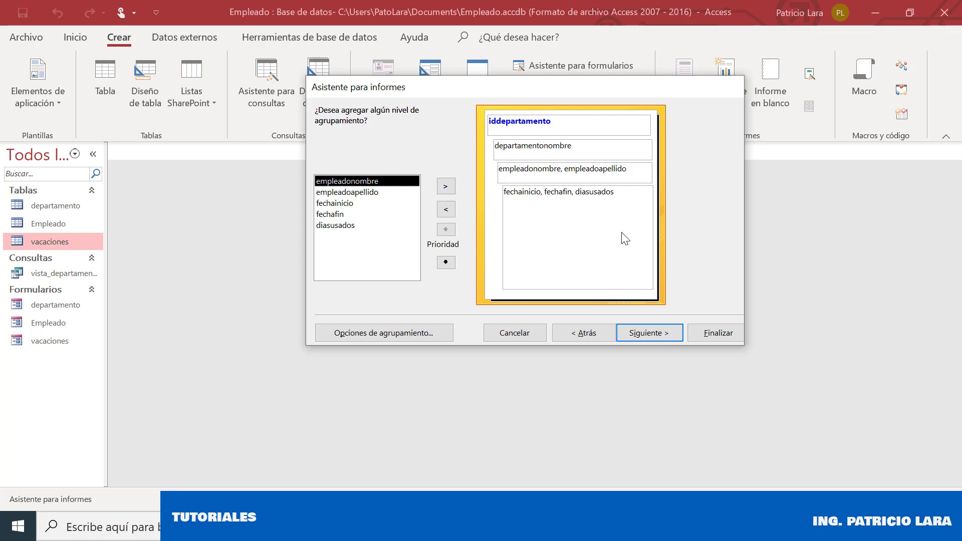
left_click(636, 332)
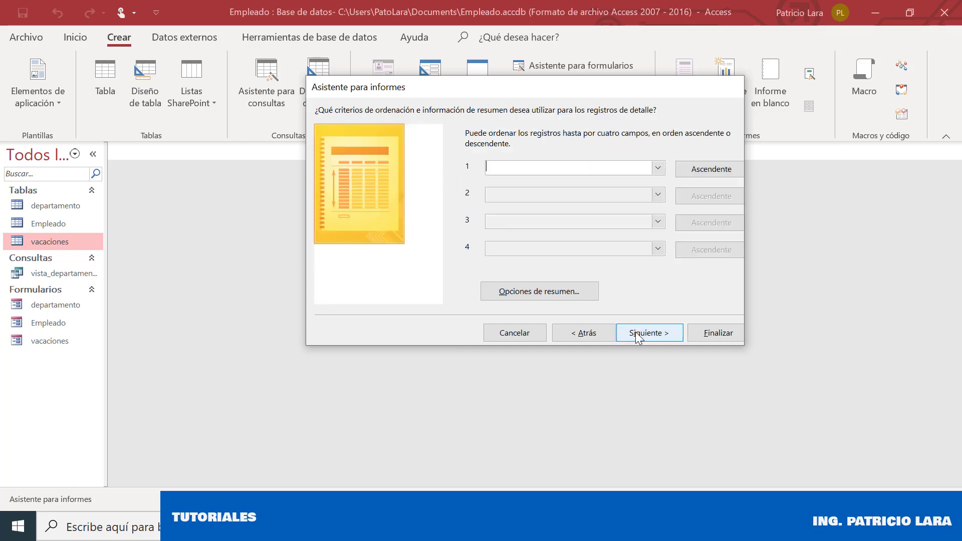
Sort records by diasusados, keep the stepped layout and title departamento, and finish the report
left_click(657, 168)
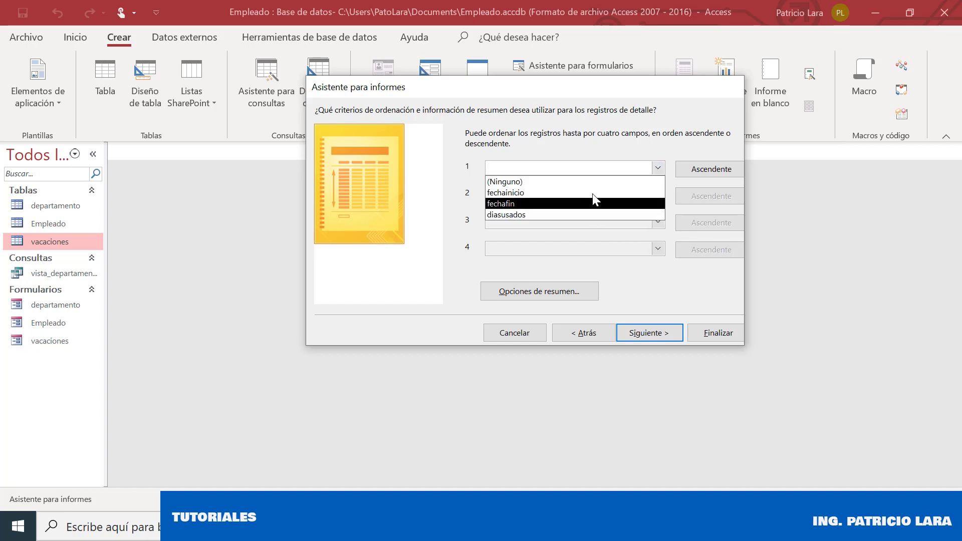
left_click(594, 136)
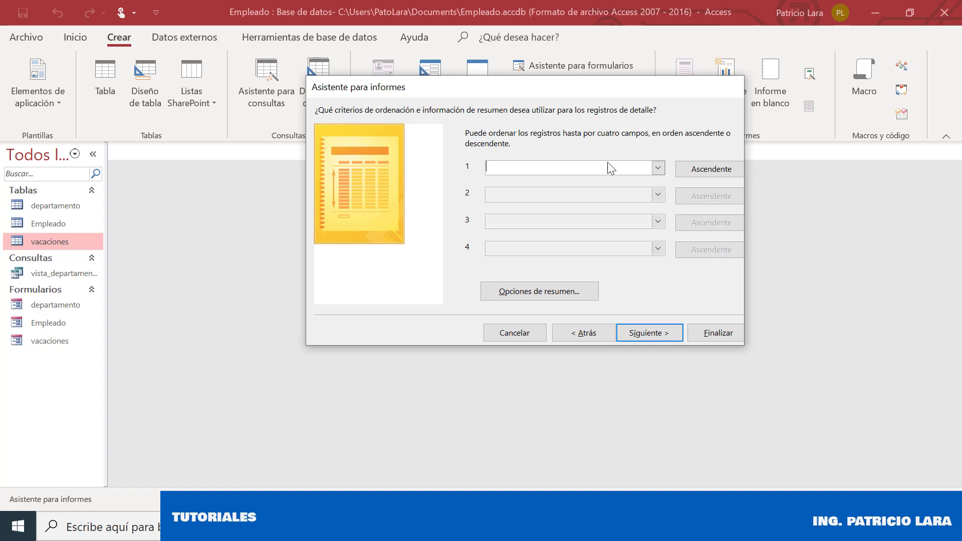
left_click(658, 168)
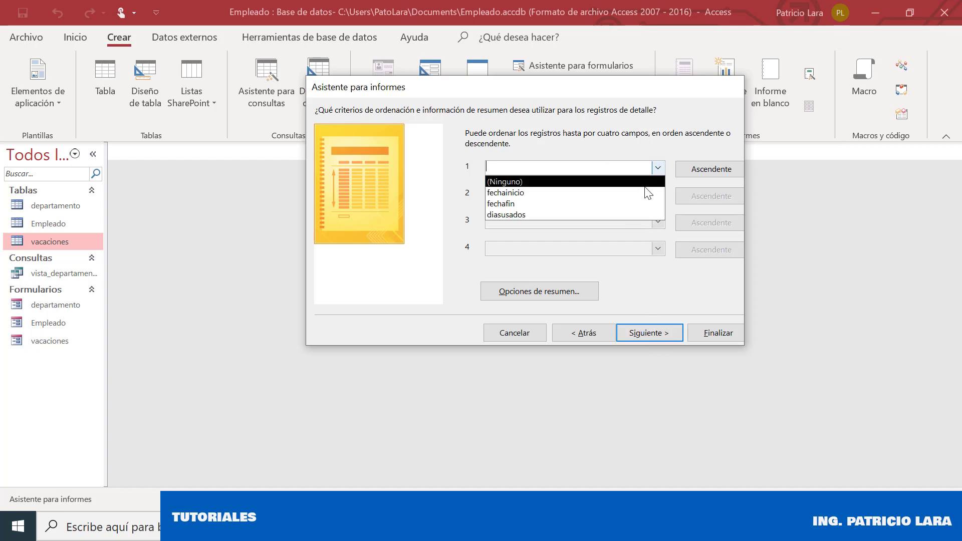
left_click(629, 214)
left_click(656, 333)
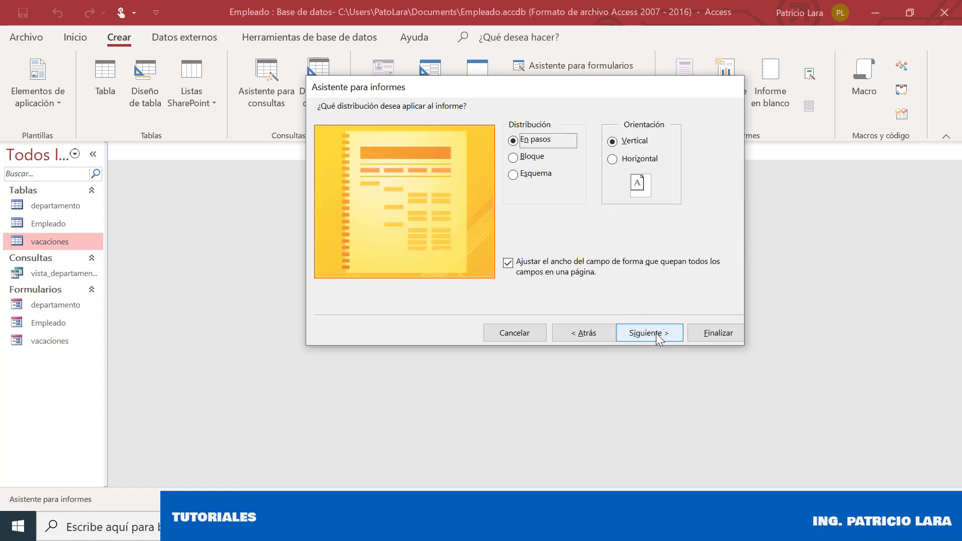
left_click(657, 334)
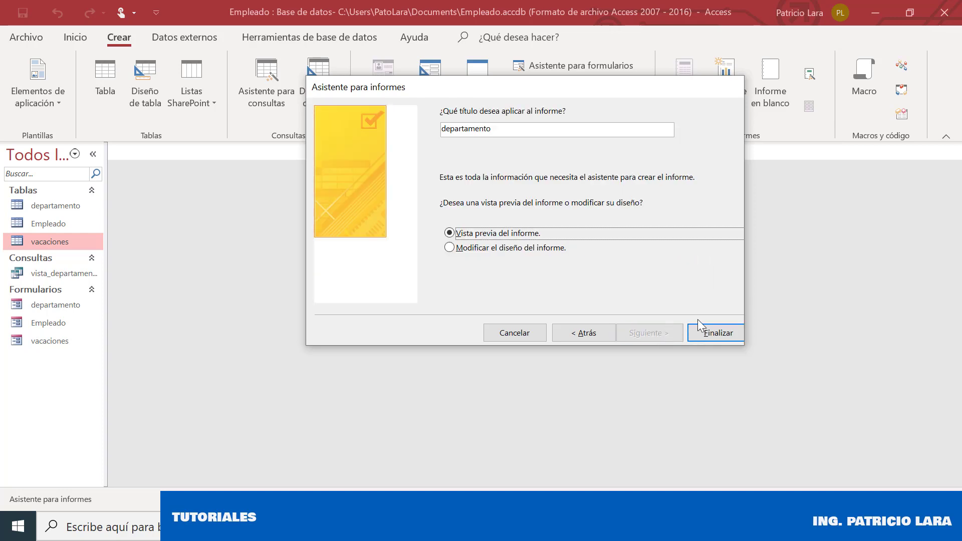
left_click(712, 332)
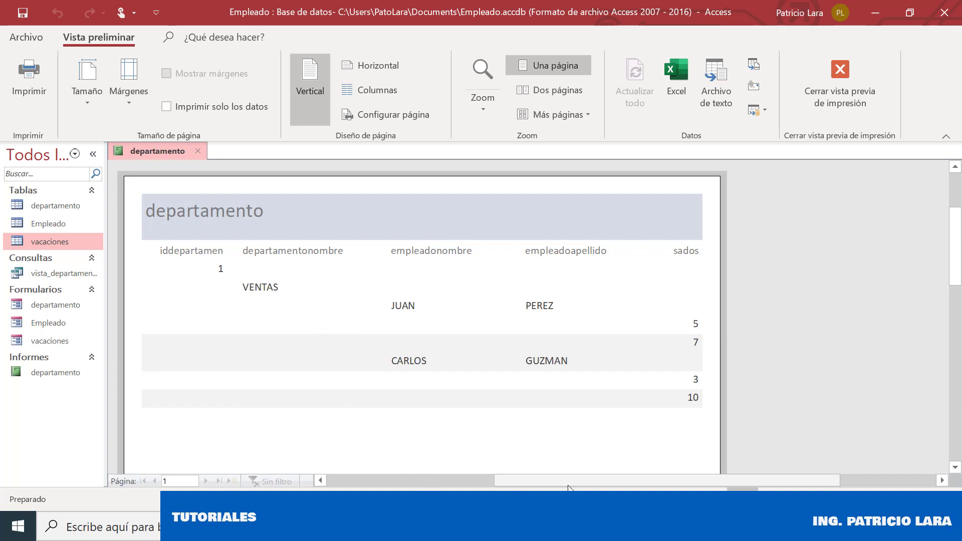
Scroll through the departamento report preview, close it, and select the report under Informes
left_click_drag(569, 489, 531, 485)
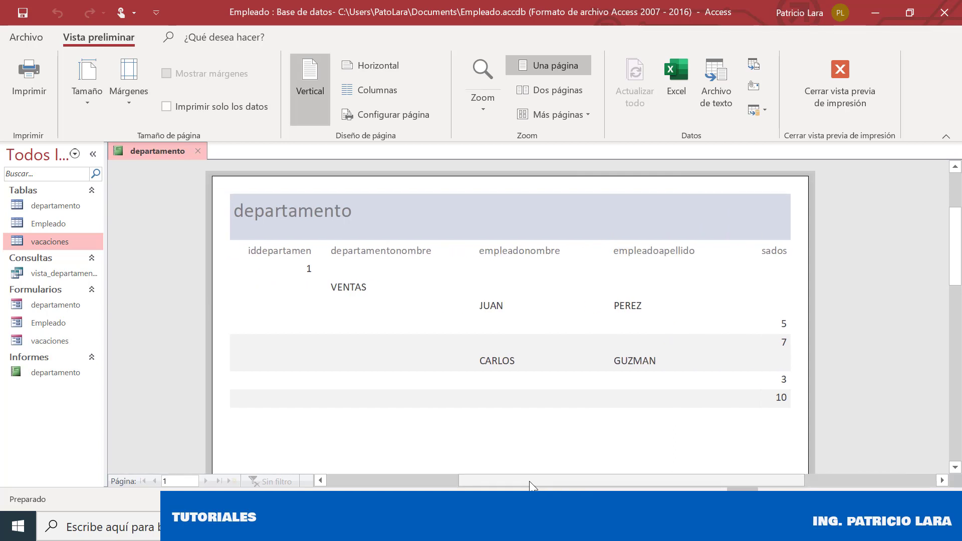
mouse_move(959, 241)
left_mouse_down()
mouse_move(960, 280)
mouse_move(961, 241)
left_mouse_up()
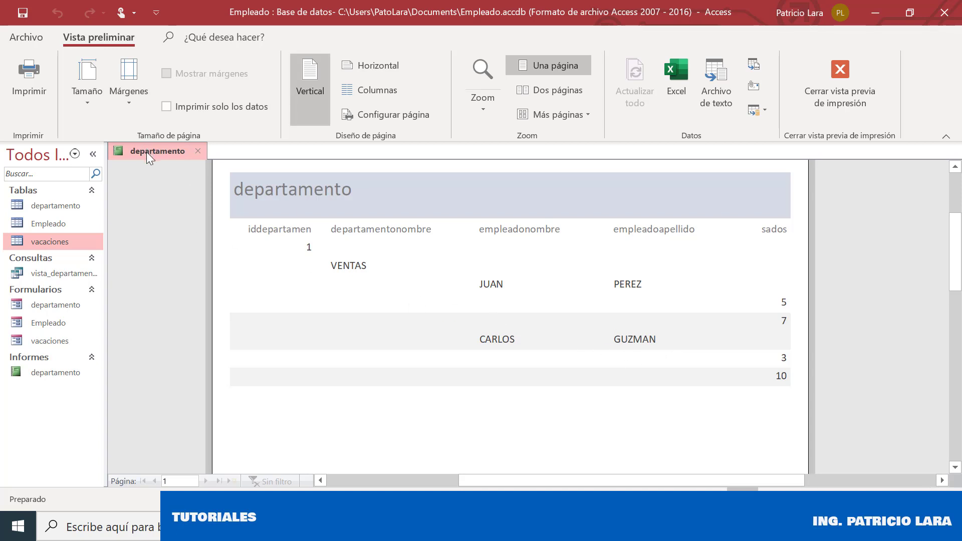
left_click(203, 152)
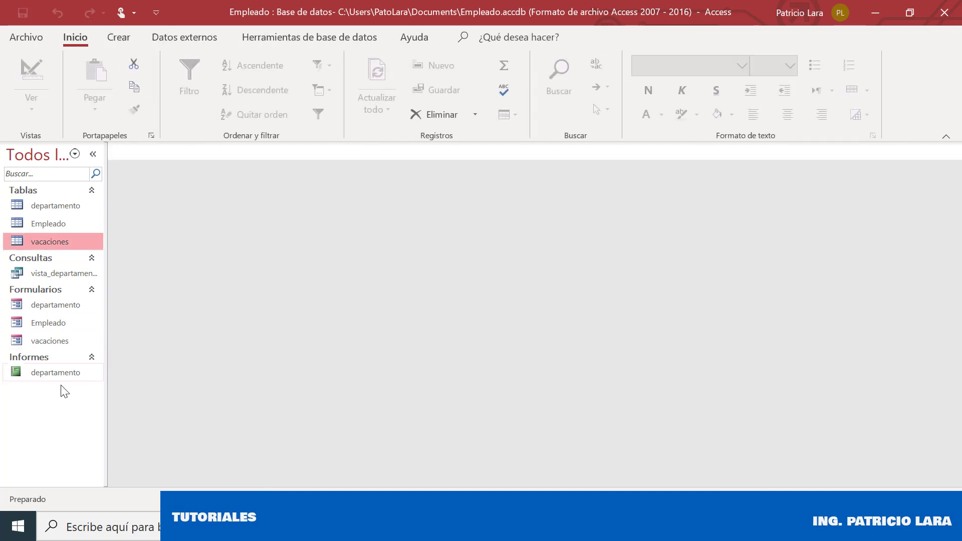
left_click(51, 374)
right_click(50, 368)
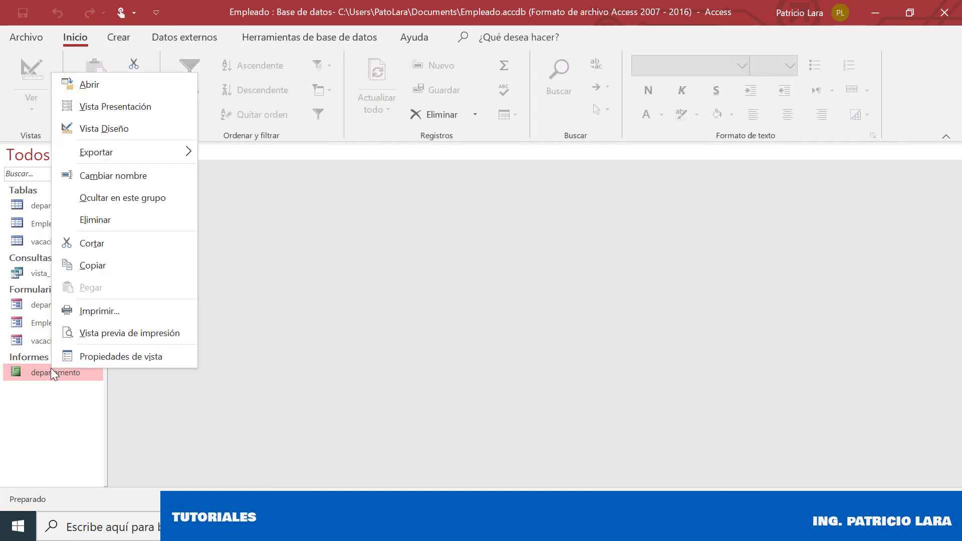
Delete the old departamento report and start a new Report Wizard with iddepartamento and departamentonombre
left_click(158, 222)
left_click(471, 309)
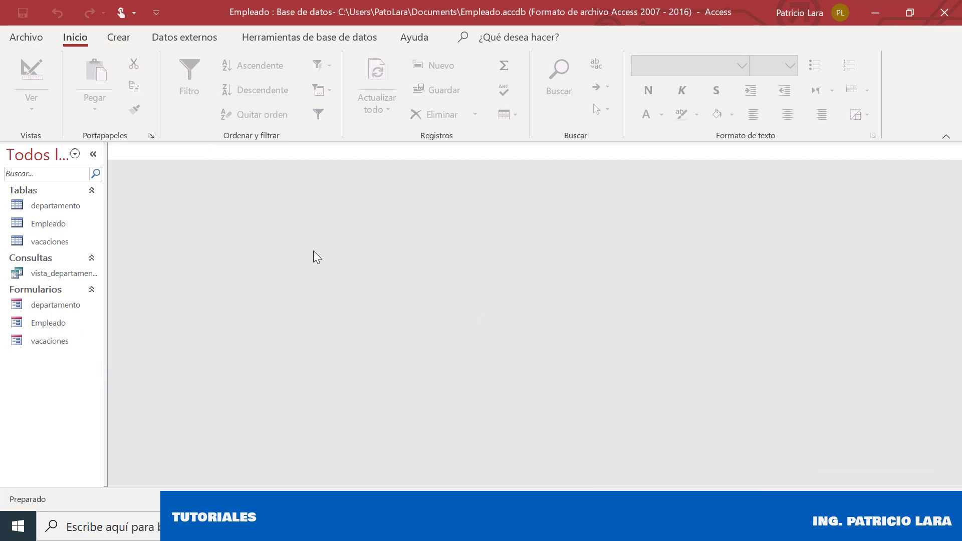
left_click(129, 37)
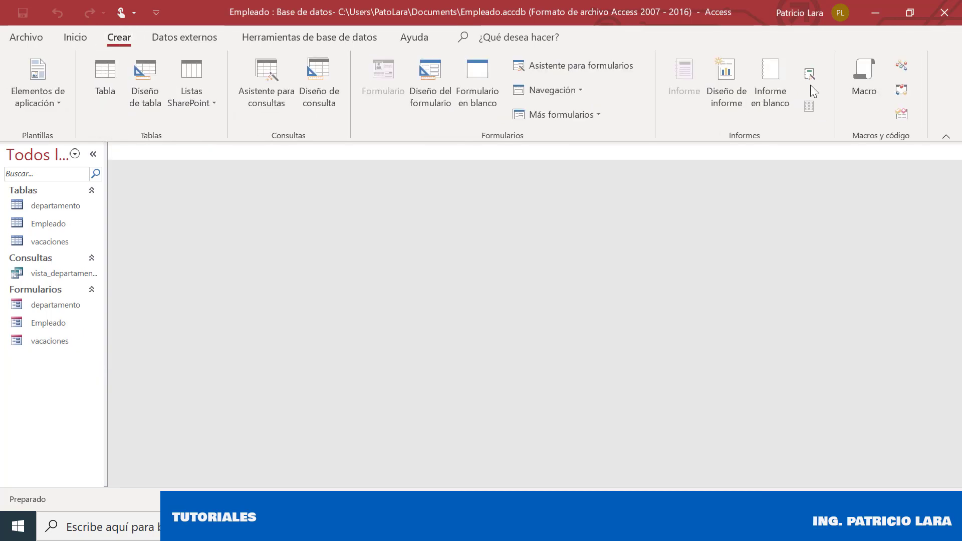
left_click(810, 75)
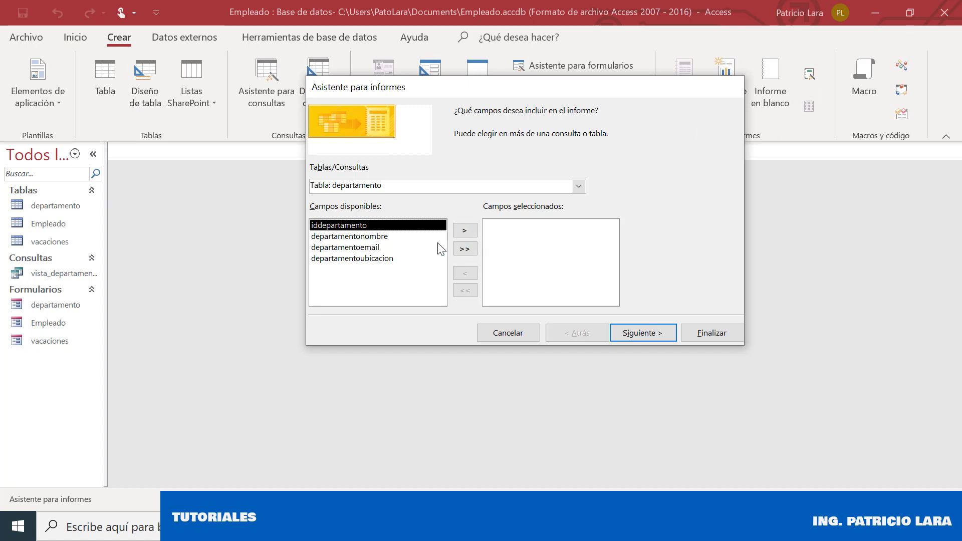
left_click(465, 230)
left_click(465, 230)
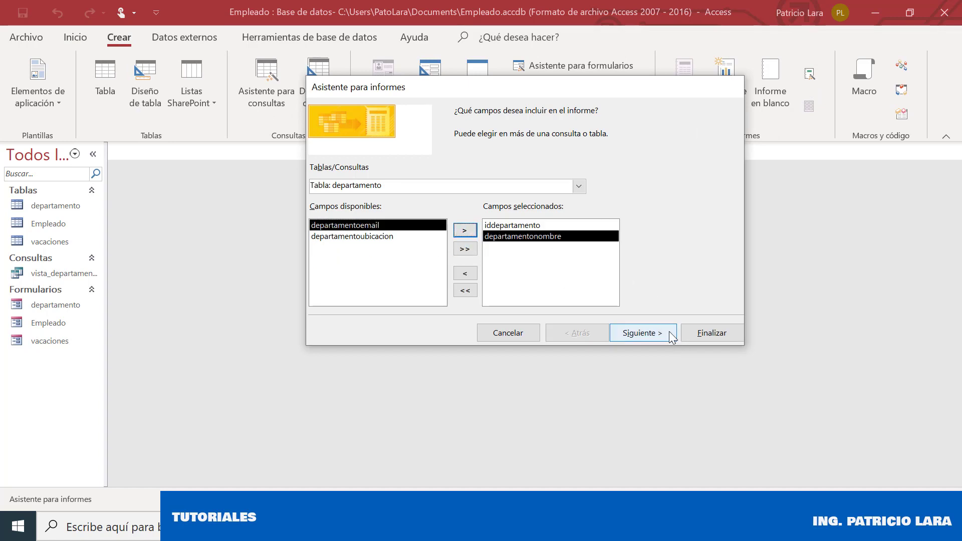
Add empleadonombre and empleadoapellido from the Empleado table to the selected fields
left_click(671, 335)
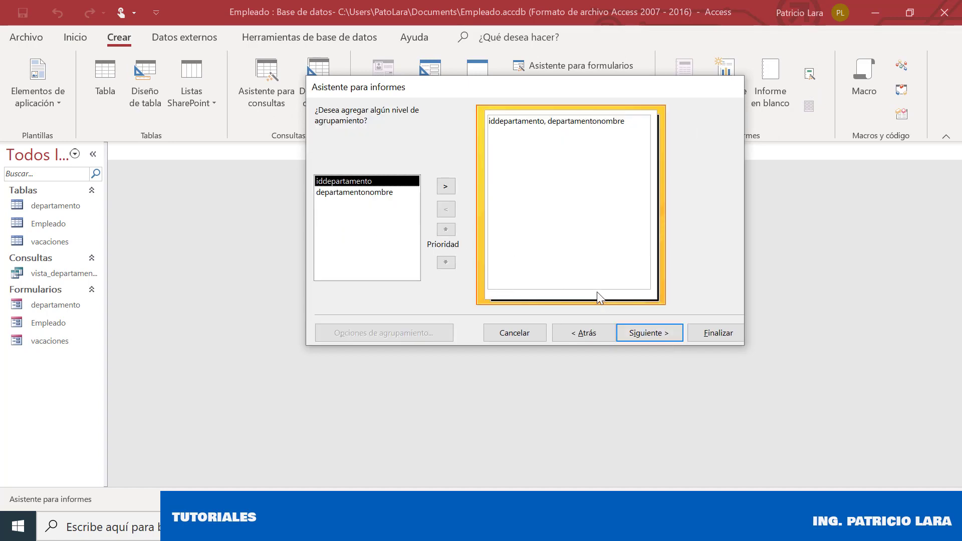
left_click(584, 333)
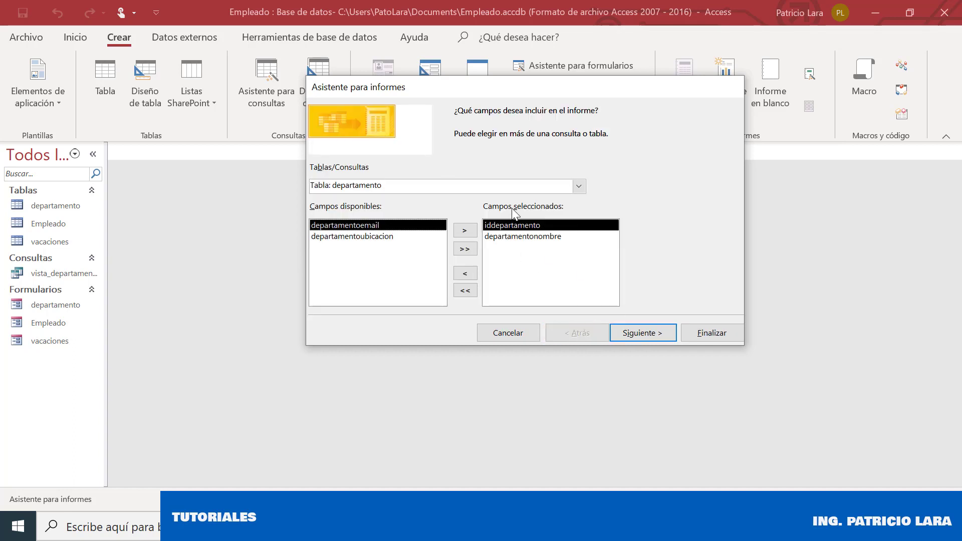
left_click(580, 186)
left_click(430, 211)
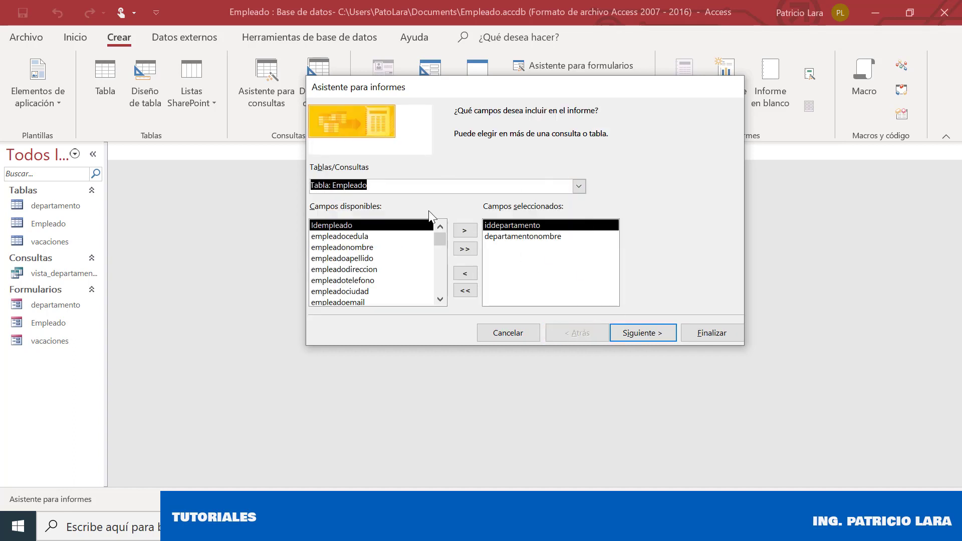
left_click(411, 247)
left_click(462, 232)
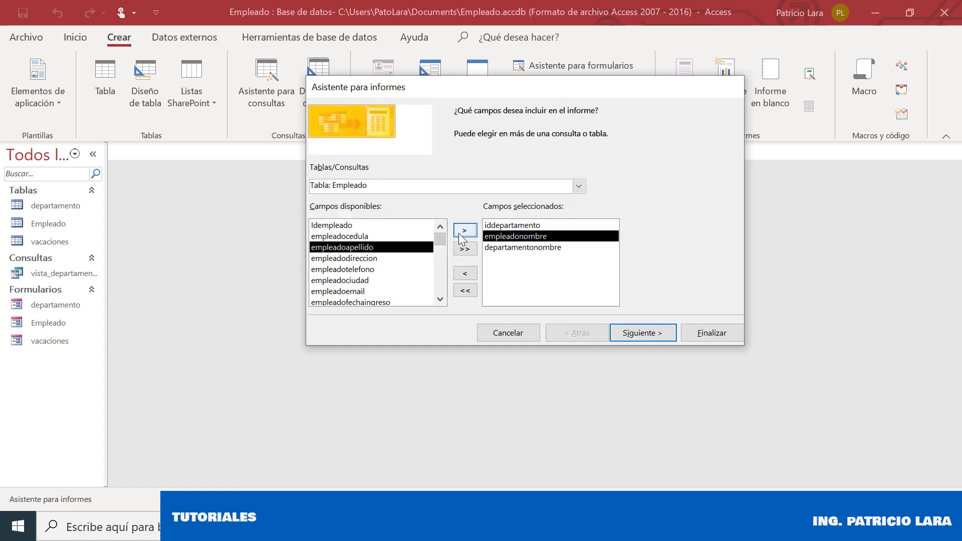
left_click(461, 232)
Add fechainicio, fechafin and diasusados from the vacaciones table and move on
left_click(579, 187)
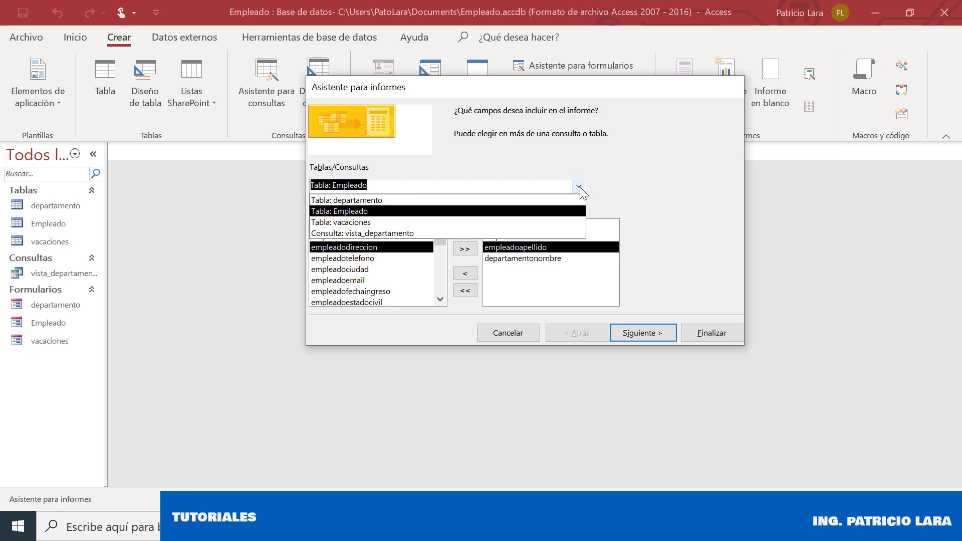
left_click(452, 221)
left_click(377, 247)
left_click(465, 231)
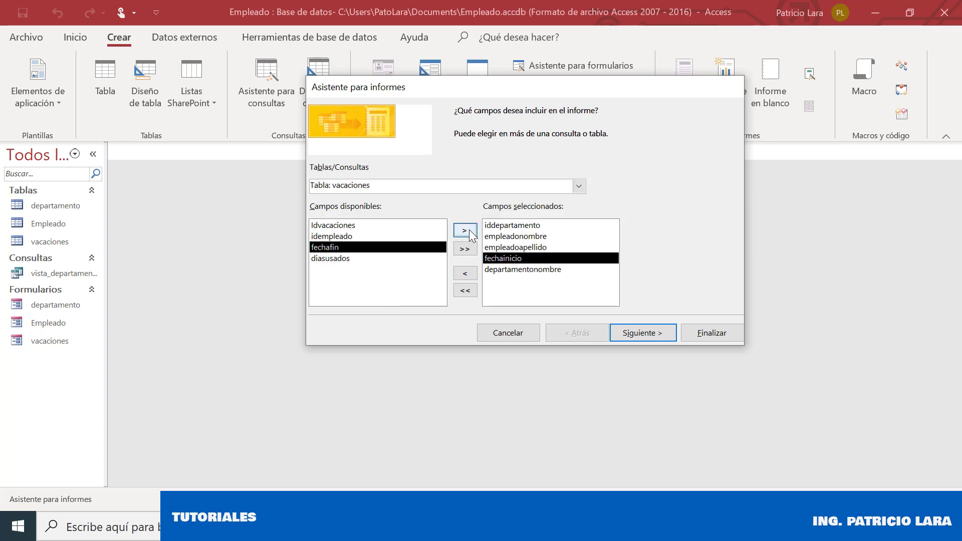
left_click(465, 230)
left_click(465, 230)
left_click(638, 334)
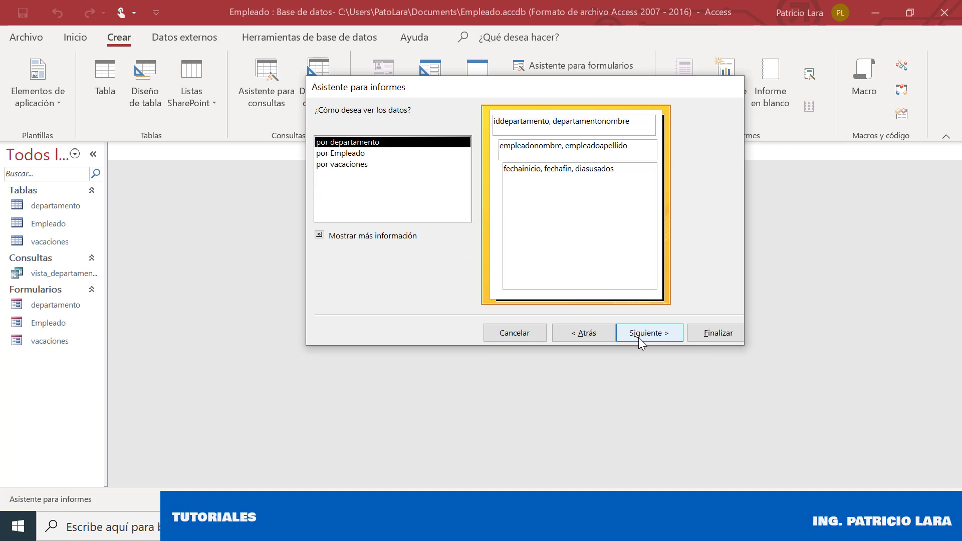
View the data by departamento, keep the grouping, and sort detail records by diasusados
left_click(639, 338)
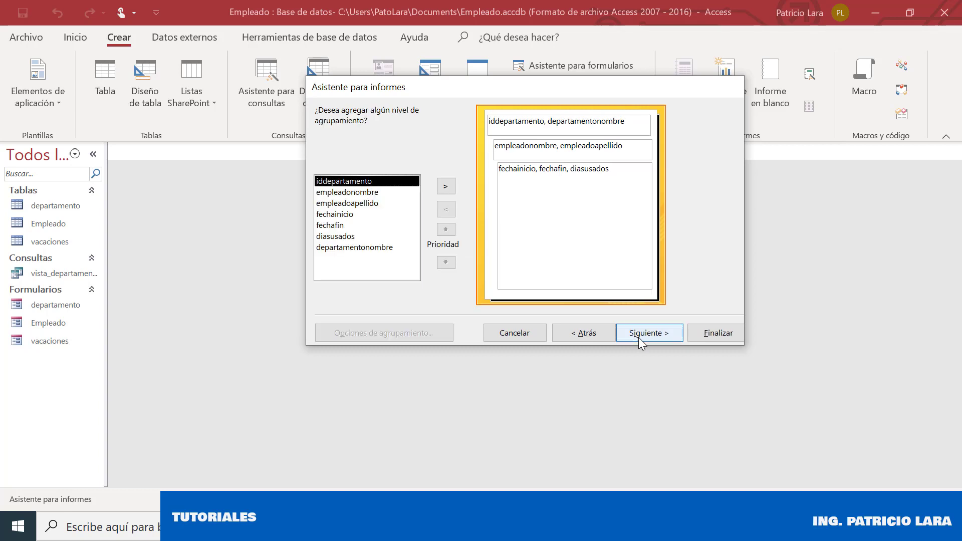
left_click(639, 338)
left_click(657, 168)
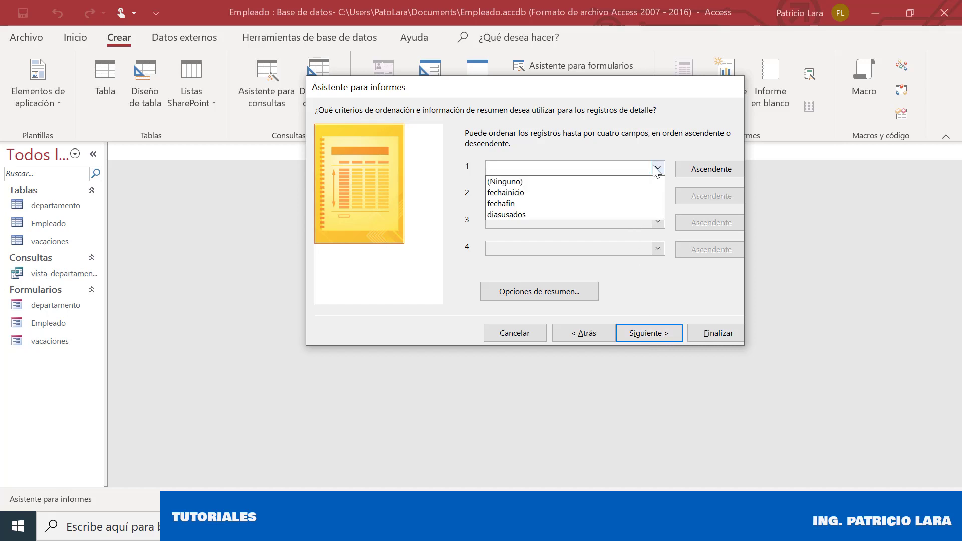
left_click(604, 214)
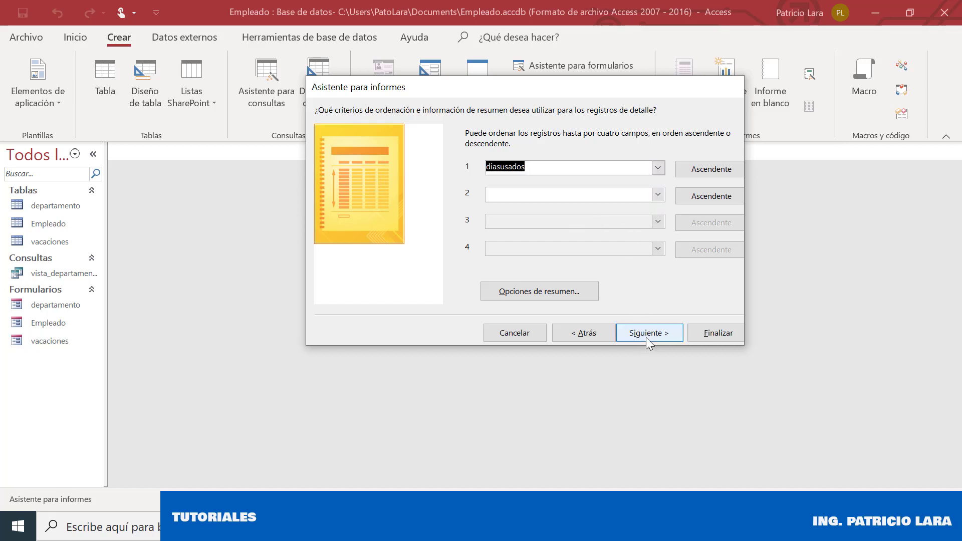
left_click(647, 336)
Set the layout orientation to landscape (Horizontal) and finish the departamento report
left_click(647, 336)
left_click(592, 332)
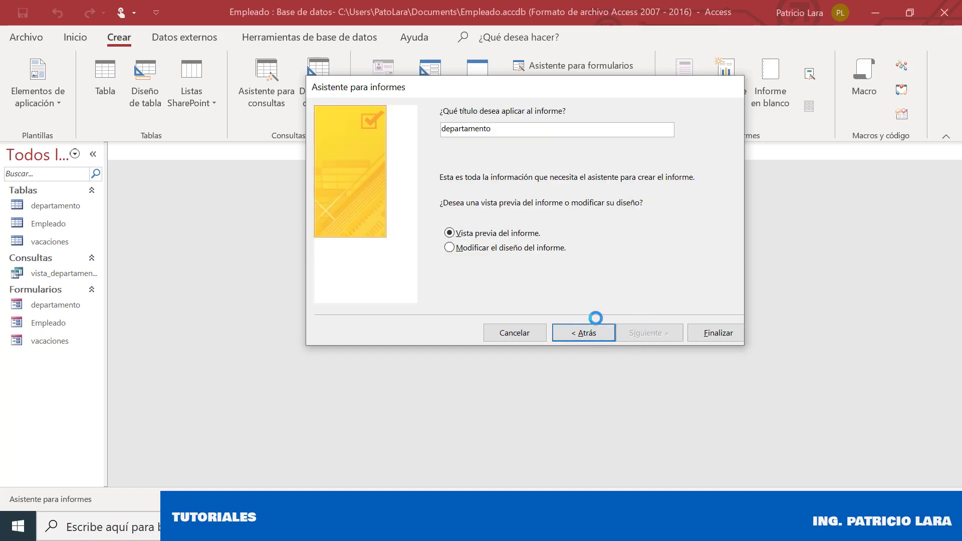
key("alt+z")
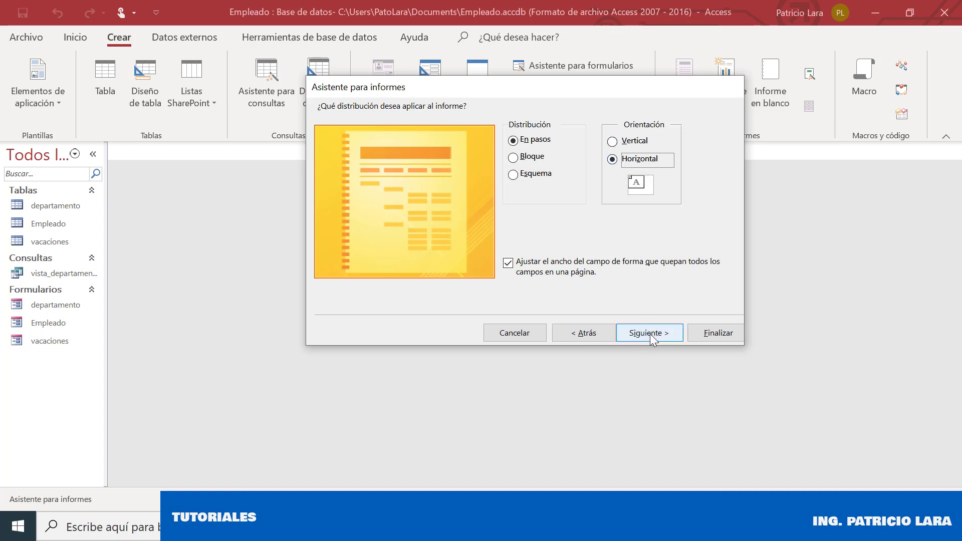
left_click(650, 334)
left_click(701, 327)
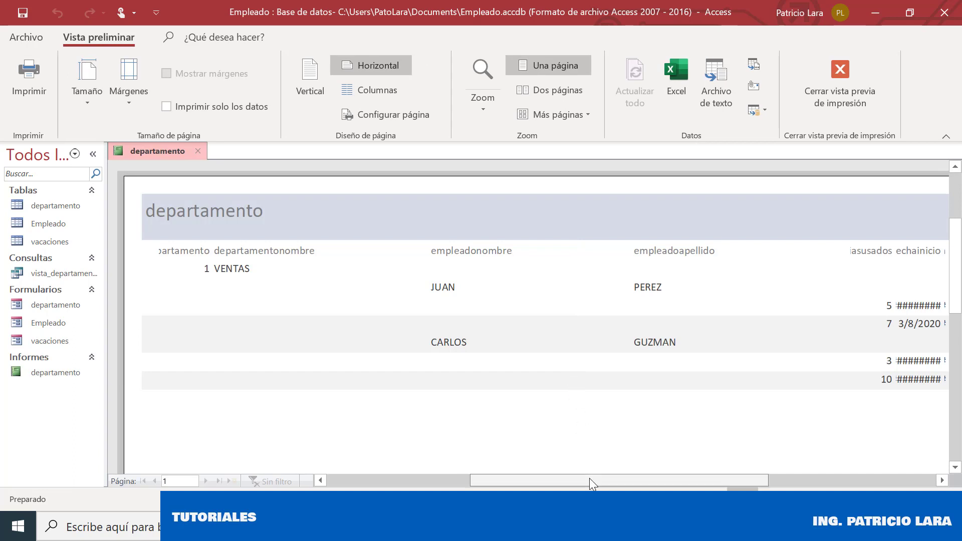
Scroll the landscape report preview sideways to inspect the VENTAS rows and ######## dates
left_click_drag(590, 479, 643, 480)
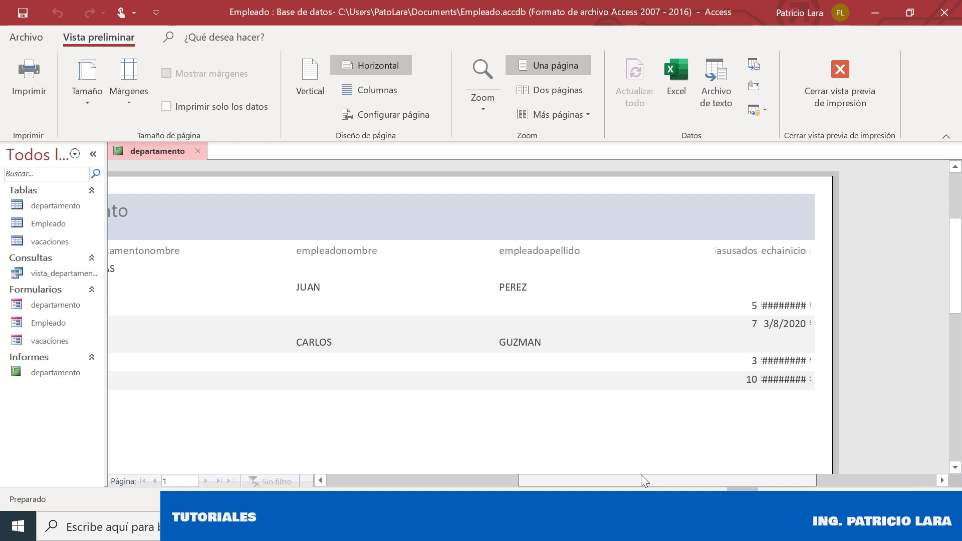
left_click_drag(642, 476, 569, 479)
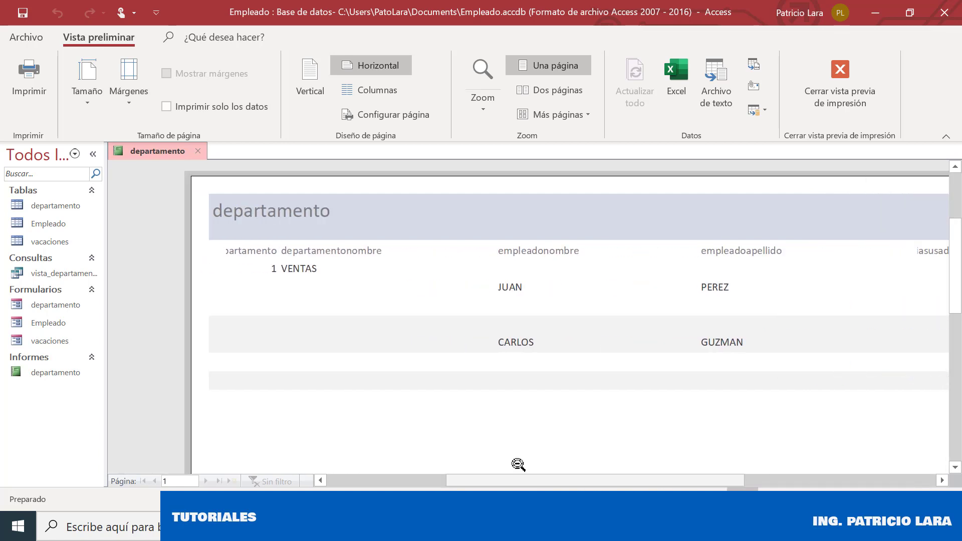
right_click(176, 146)
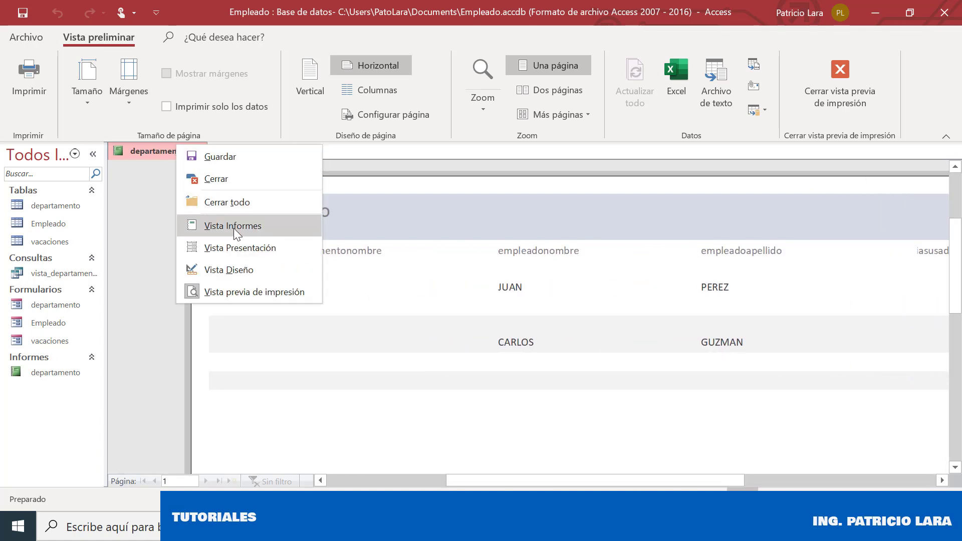
Switch to Design view, narrow the Property Sheet, and shorten the departamentonombre heading and text box
left_click(236, 269)
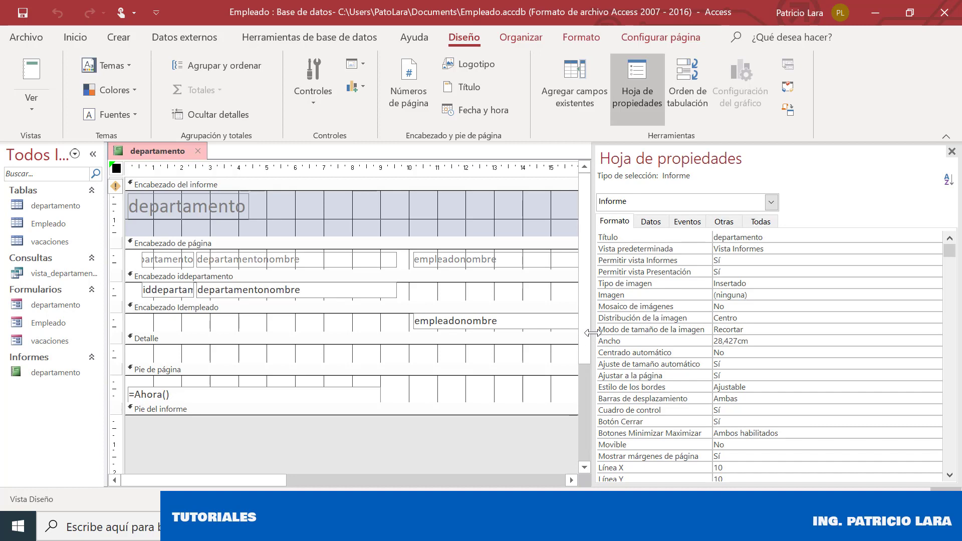
left_click_drag(593, 333, 761, 340)
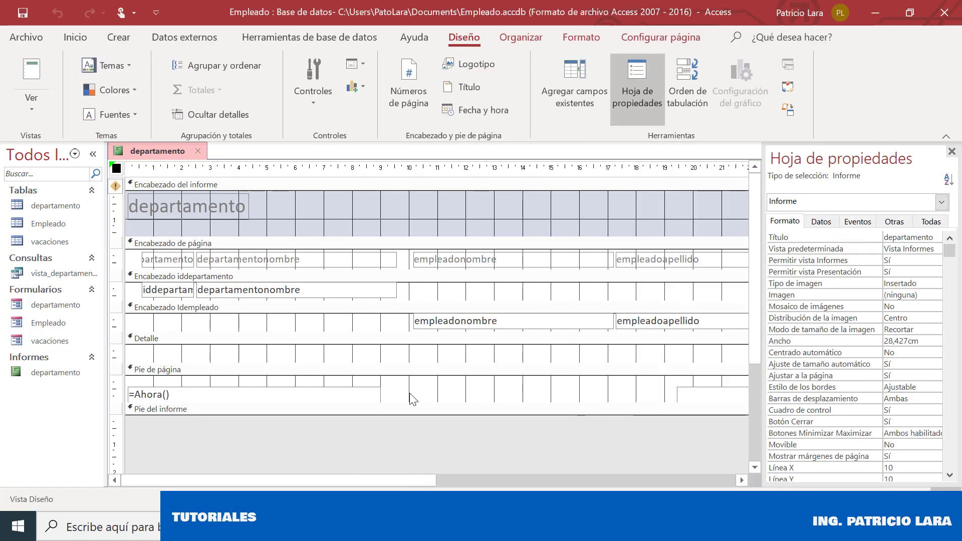
left_click(387, 289)
left_click(396, 261)
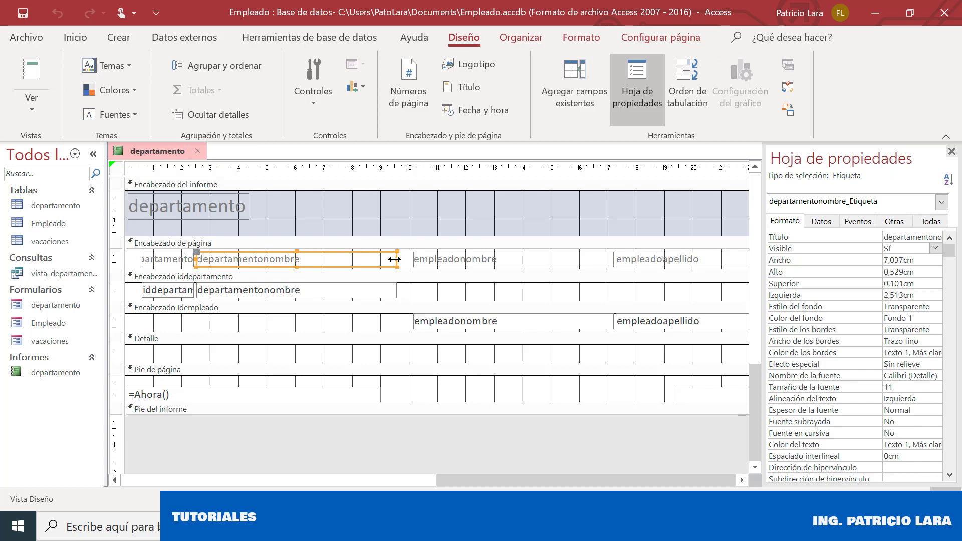
left_click_drag(395, 259, 296, 259)
left_click(394, 295)
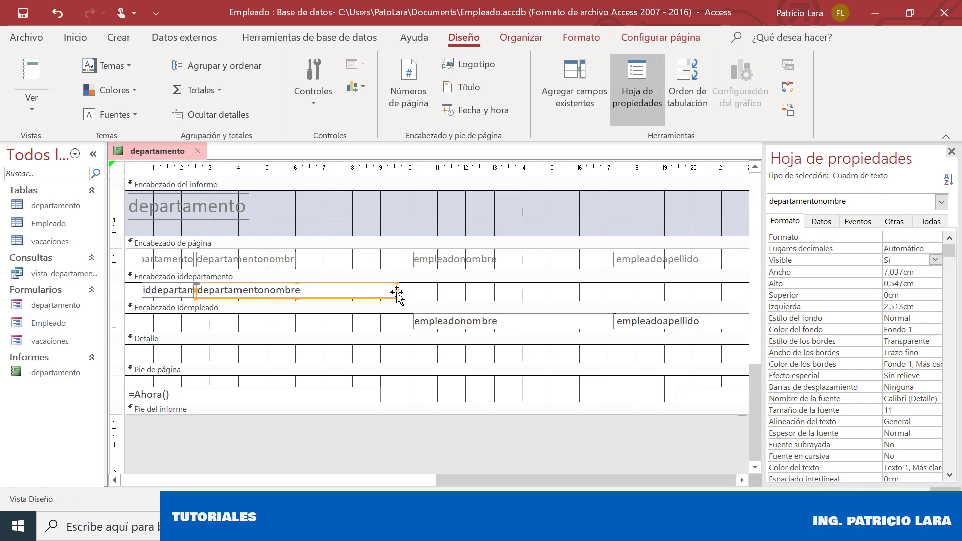
left_click_drag(394, 290, 297, 293)
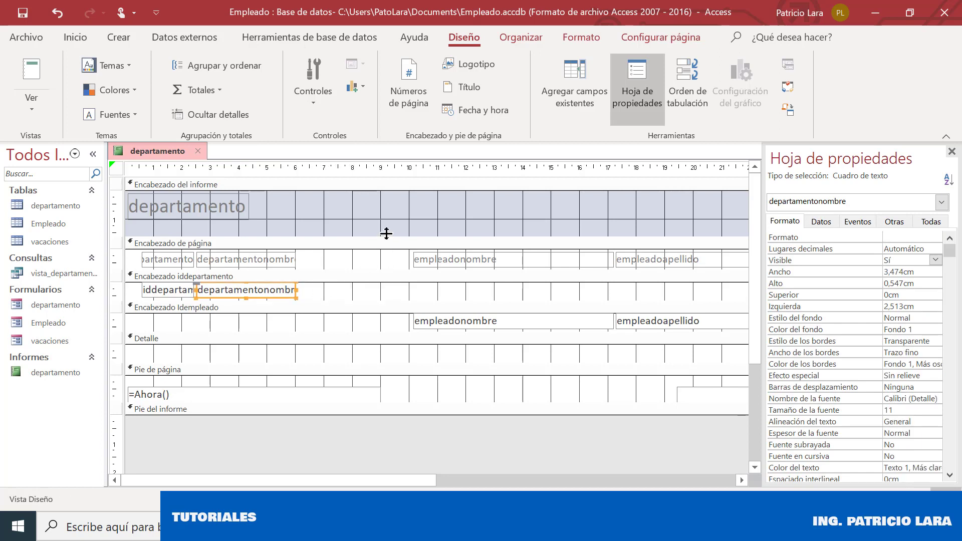
Select the employee name, vacation and page-number controls and shift them left
left_click_drag(389, 216, 558, 418)
left_click_drag(550, 480, 204, 470)
left_click_drag(447, 266, 340, 266)
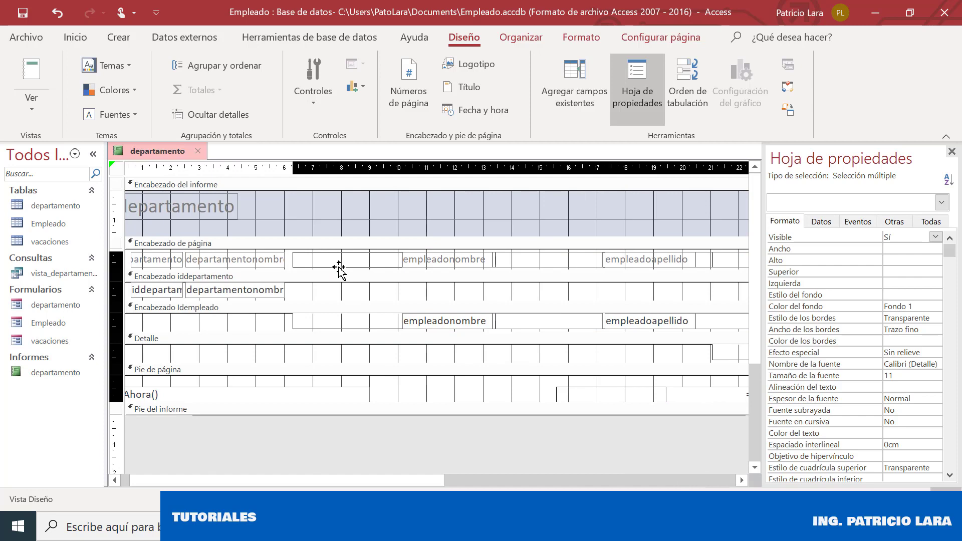
left_click_drag(423, 478, 606, 464)
left_click(557, 268)
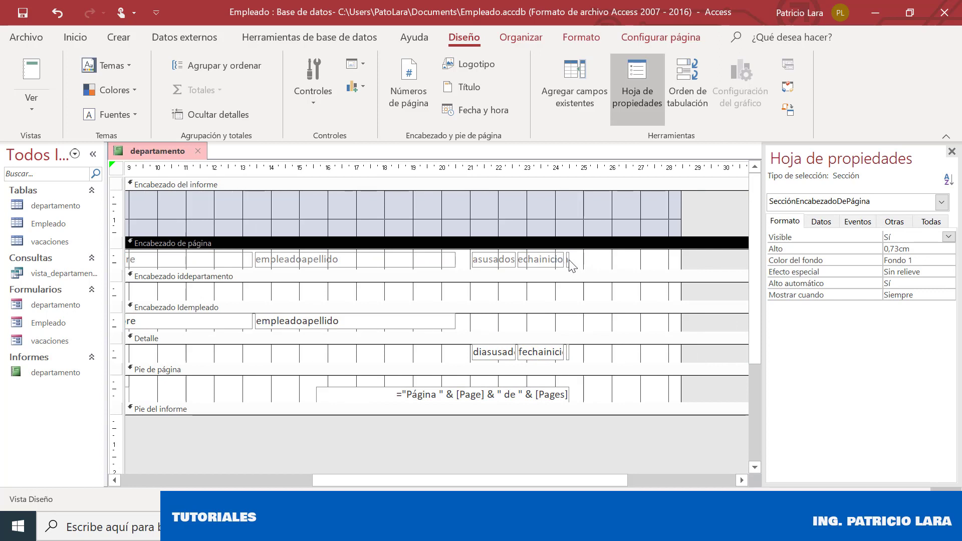
Widen the fechafin heading and value box
left_click(568, 259)
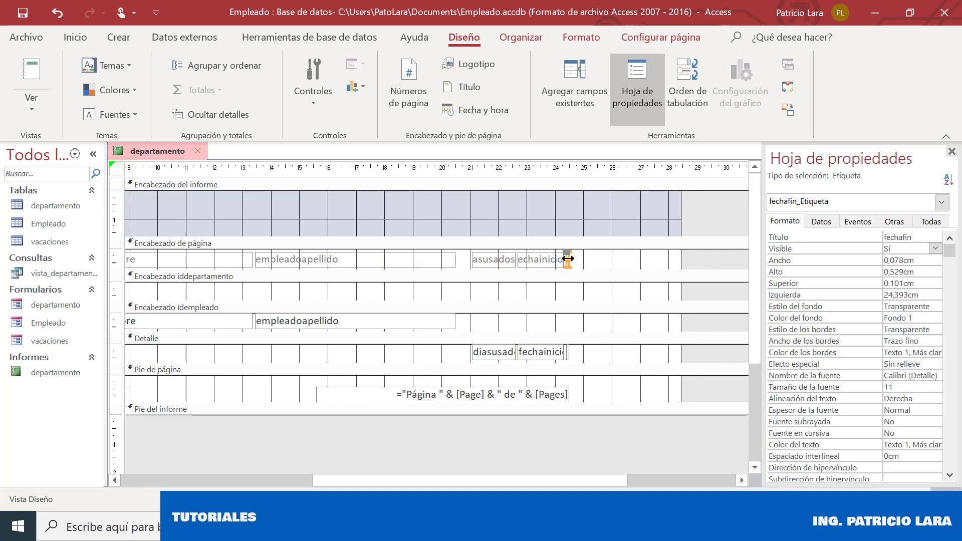
left_click_drag(568, 259, 601, 259)
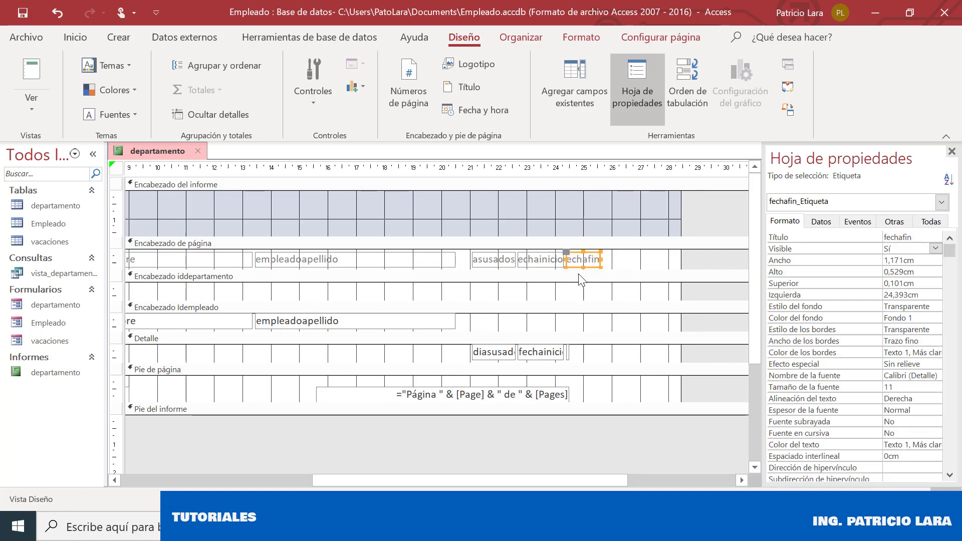
left_click_drag(602, 259, 625, 259)
left_click(568, 352)
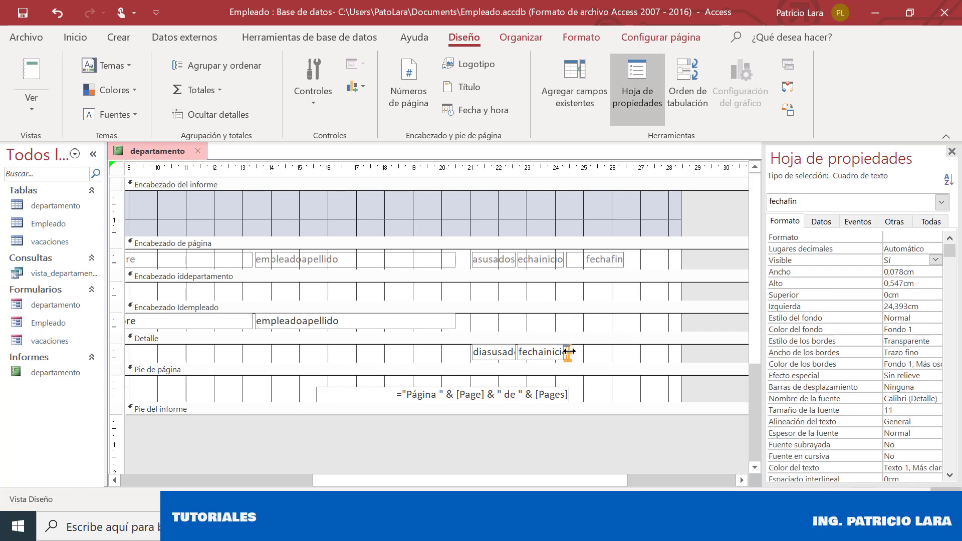
left_click_drag(568, 352, 627, 352)
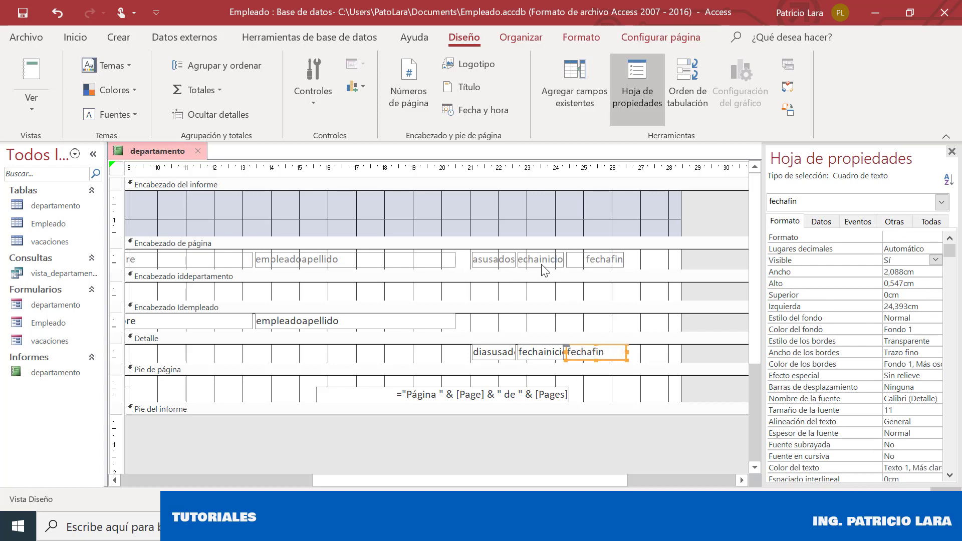
Move the fechafin heading and value box to the right, aligned with each other
left_click(580, 255)
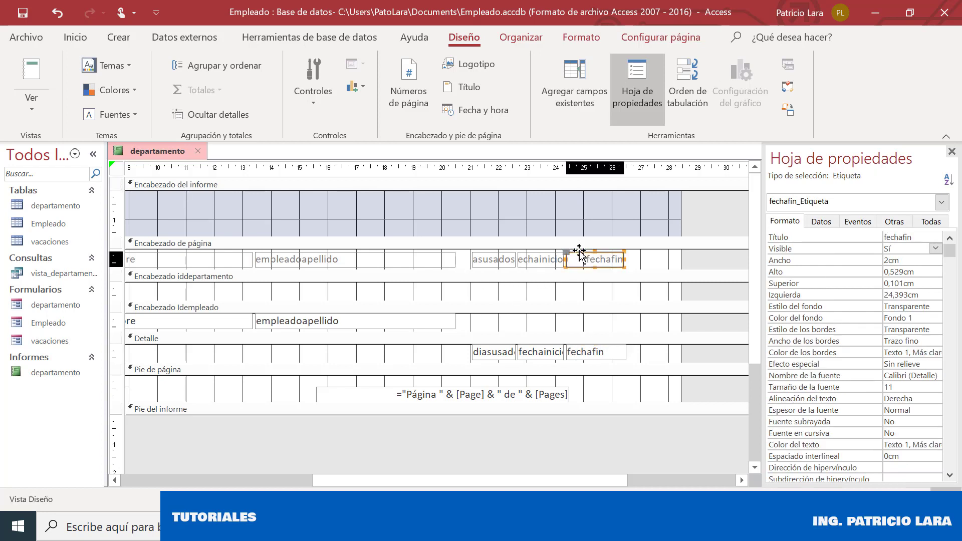
left_click_drag(580, 256, 606, 255)
left_click(595, 357)
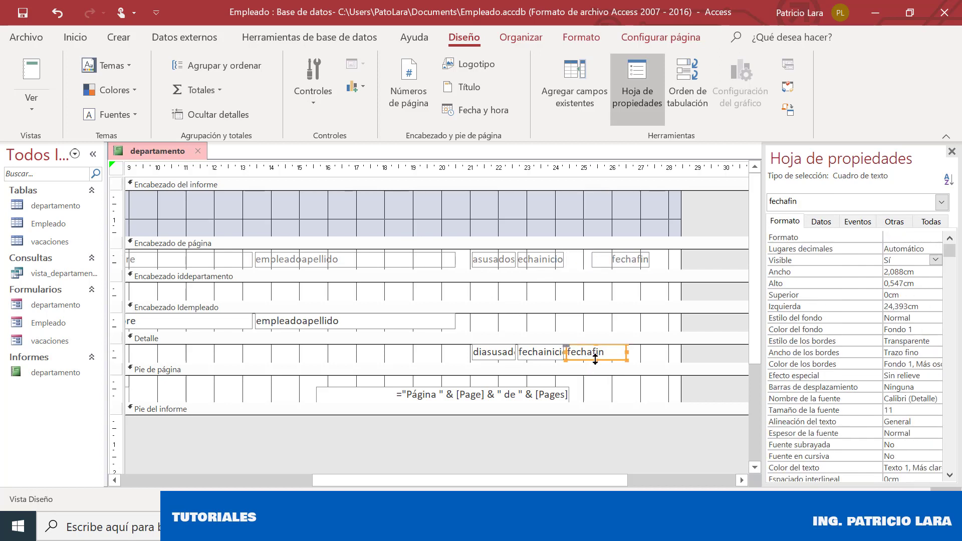
left_click_drag(612, 357, 646, 359)
Widen the fechainicio value box and heading to 2,508 cm, then display the report view
left_click(556, 353)
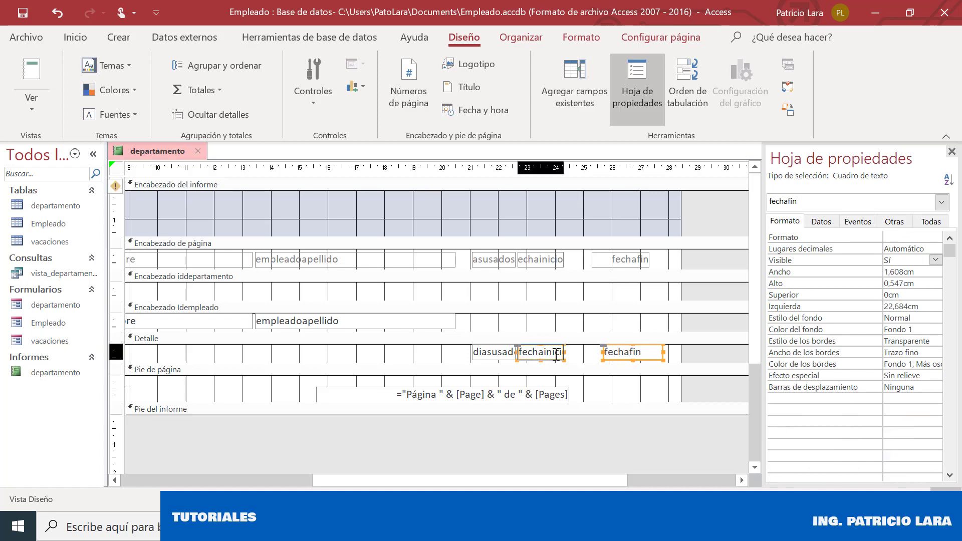
left_click_drag(563, 353, 595, 353)
left_click(556, 261)
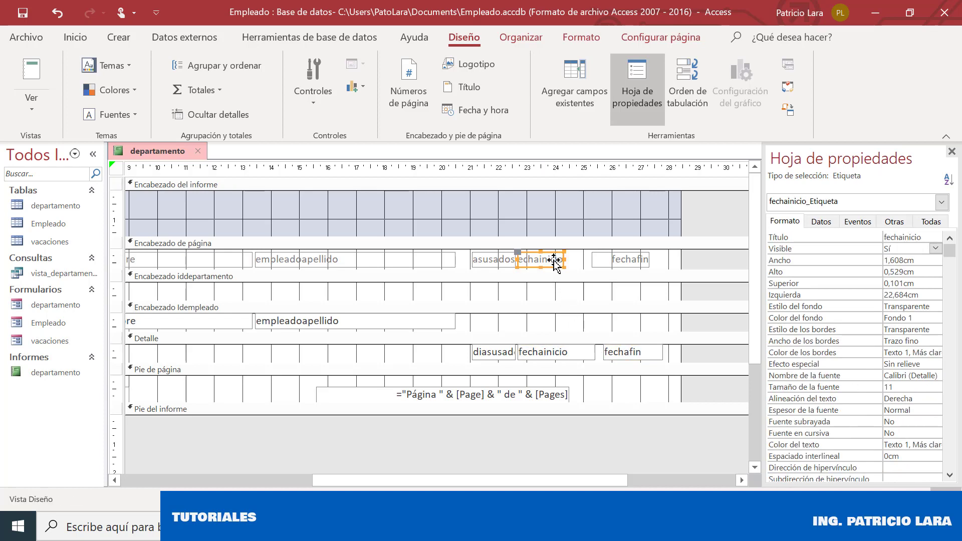
left_click_drag(564, 261, 591, 260)
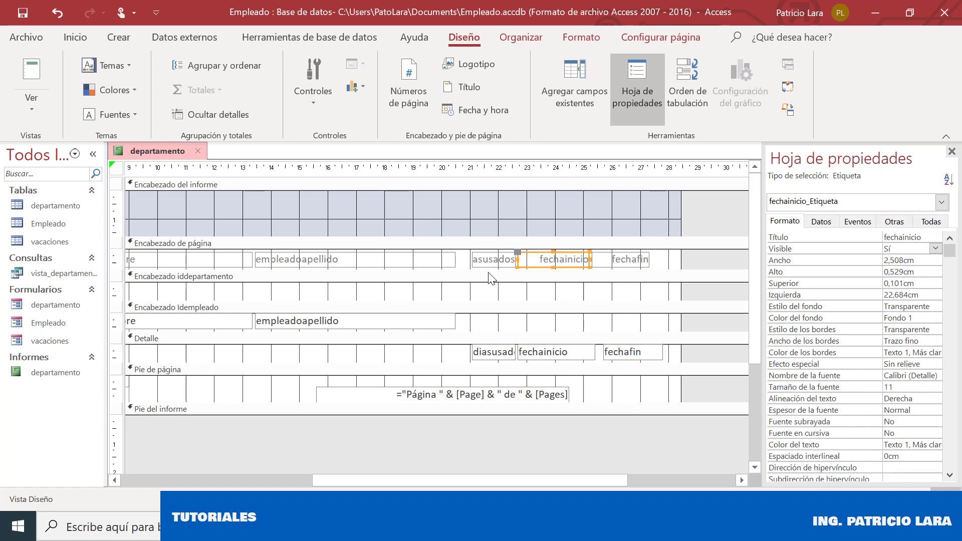
right_click(154, 147)
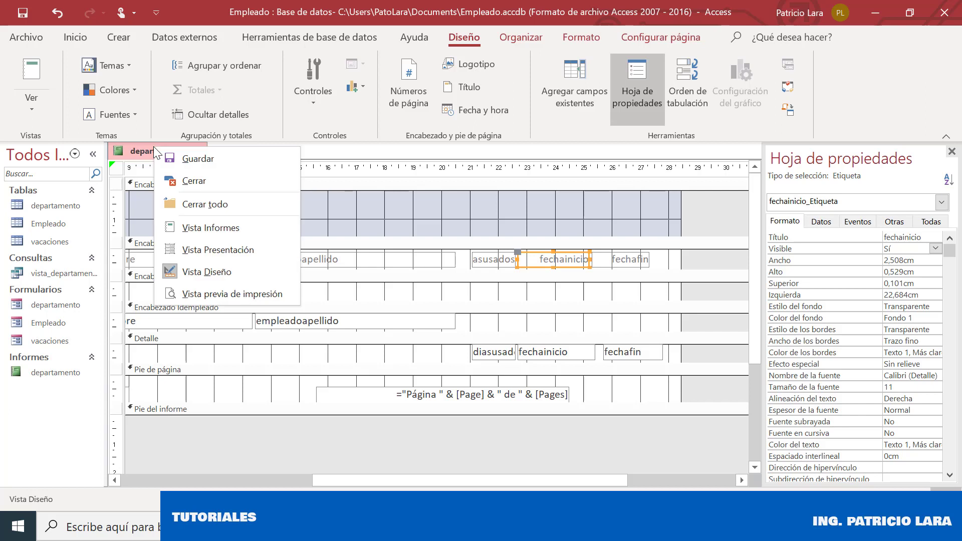
left_click(248, 246)
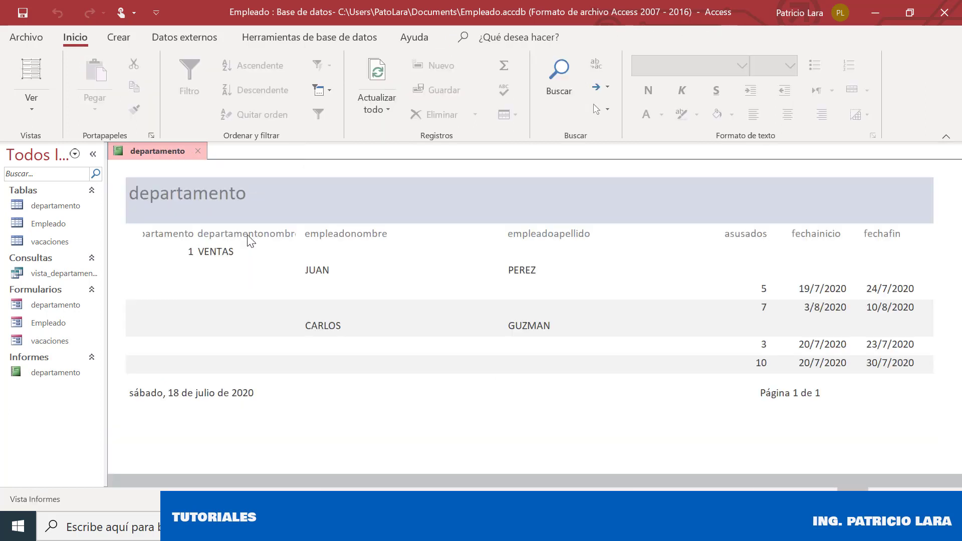